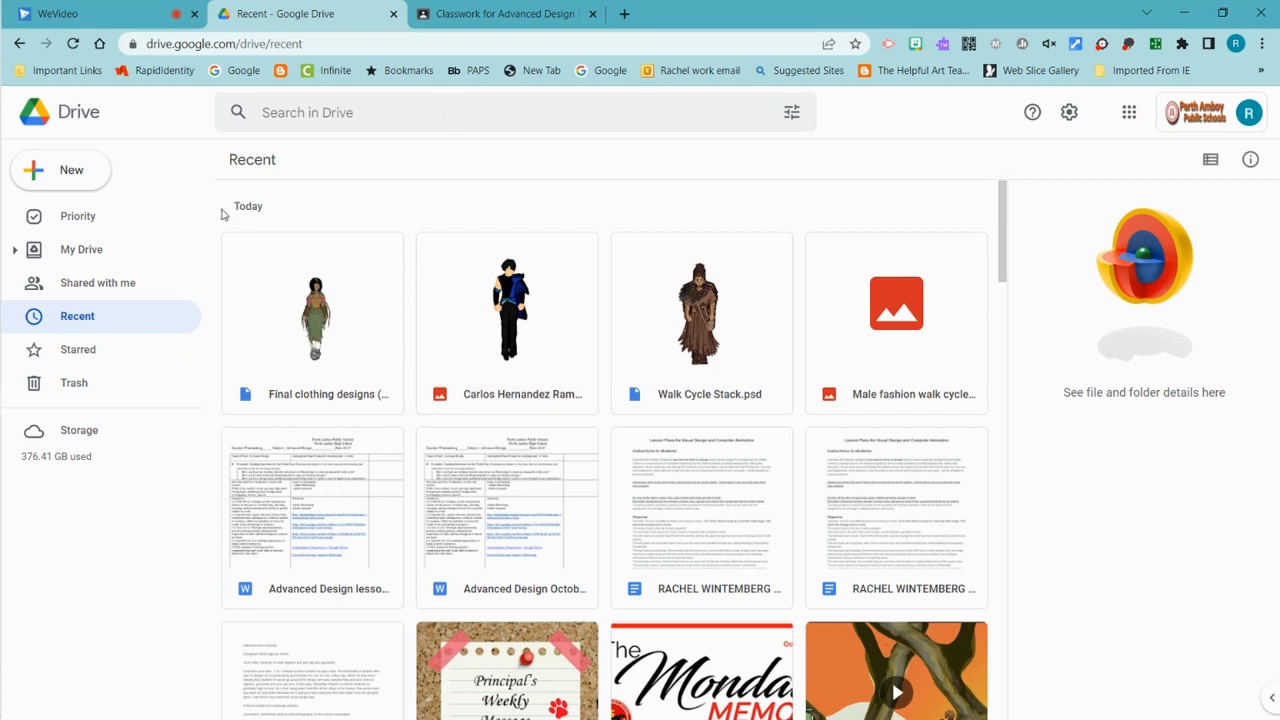
Step: Download the Final clothing designs PSD, the student's male fashion walk cycle stack PSD and Walk Cycle Stack.psd from the recent files
click(331, 315)
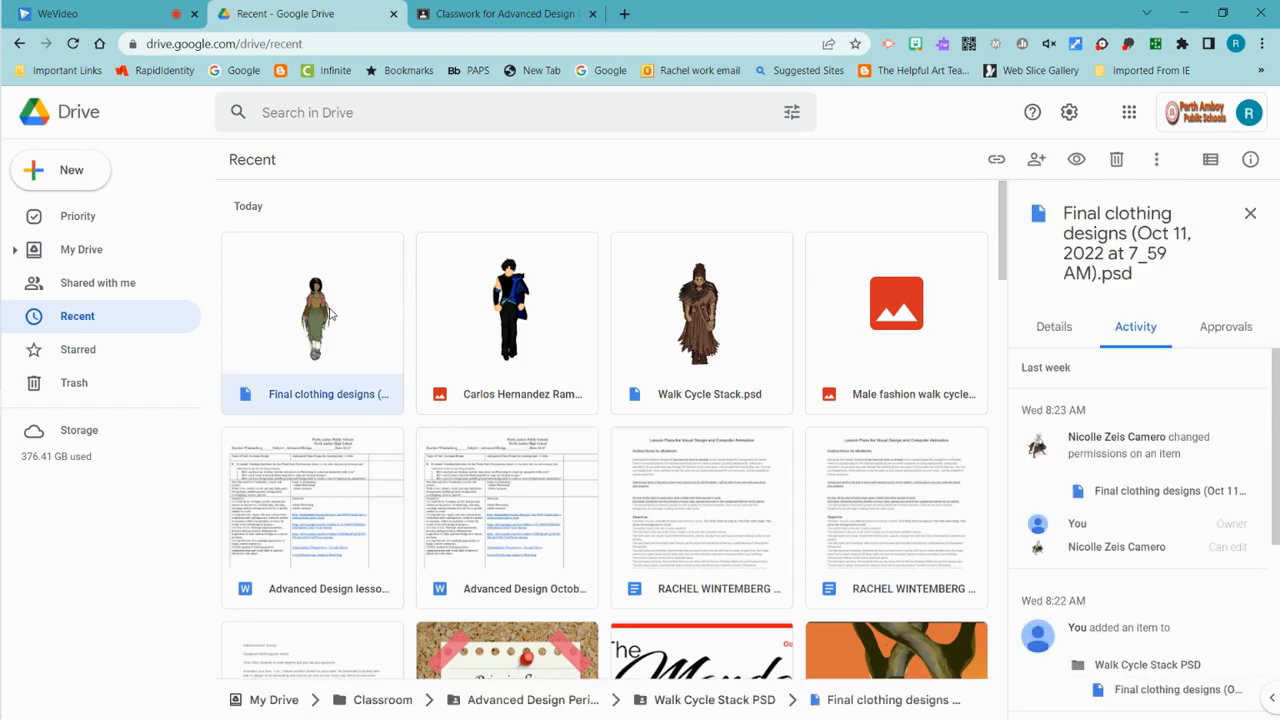
right_click(331, 315)
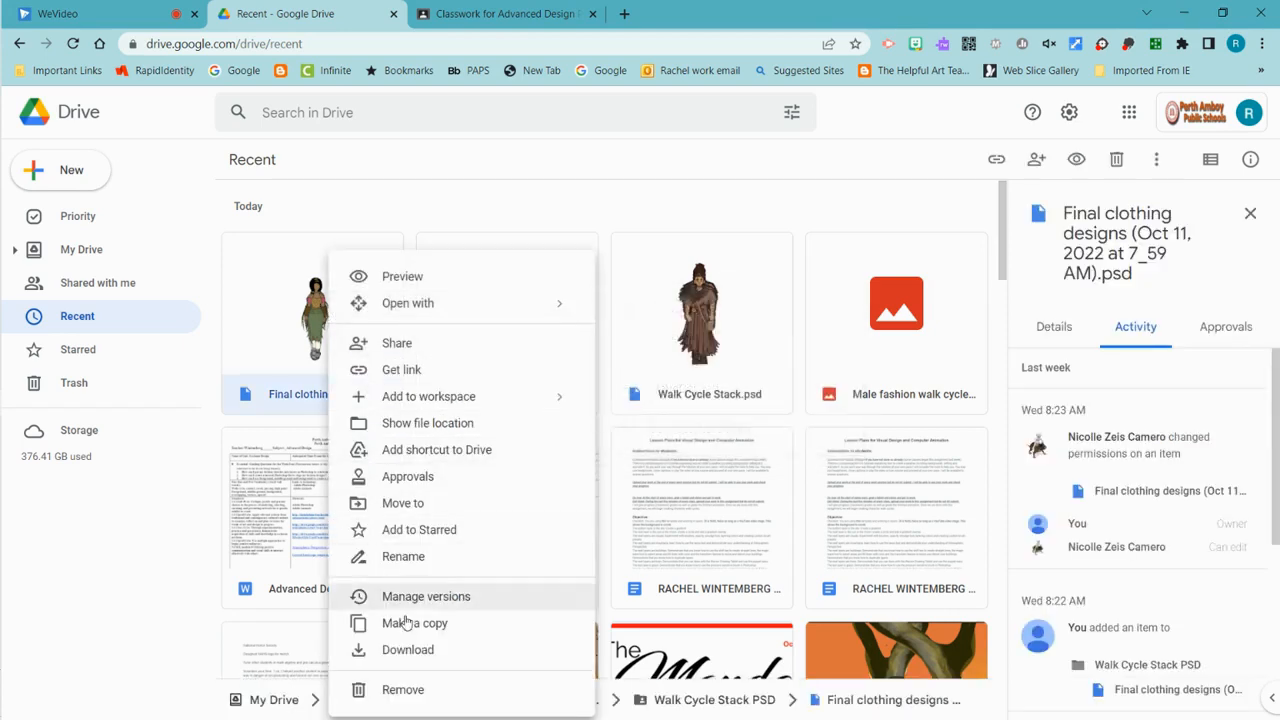
click(417, 649)
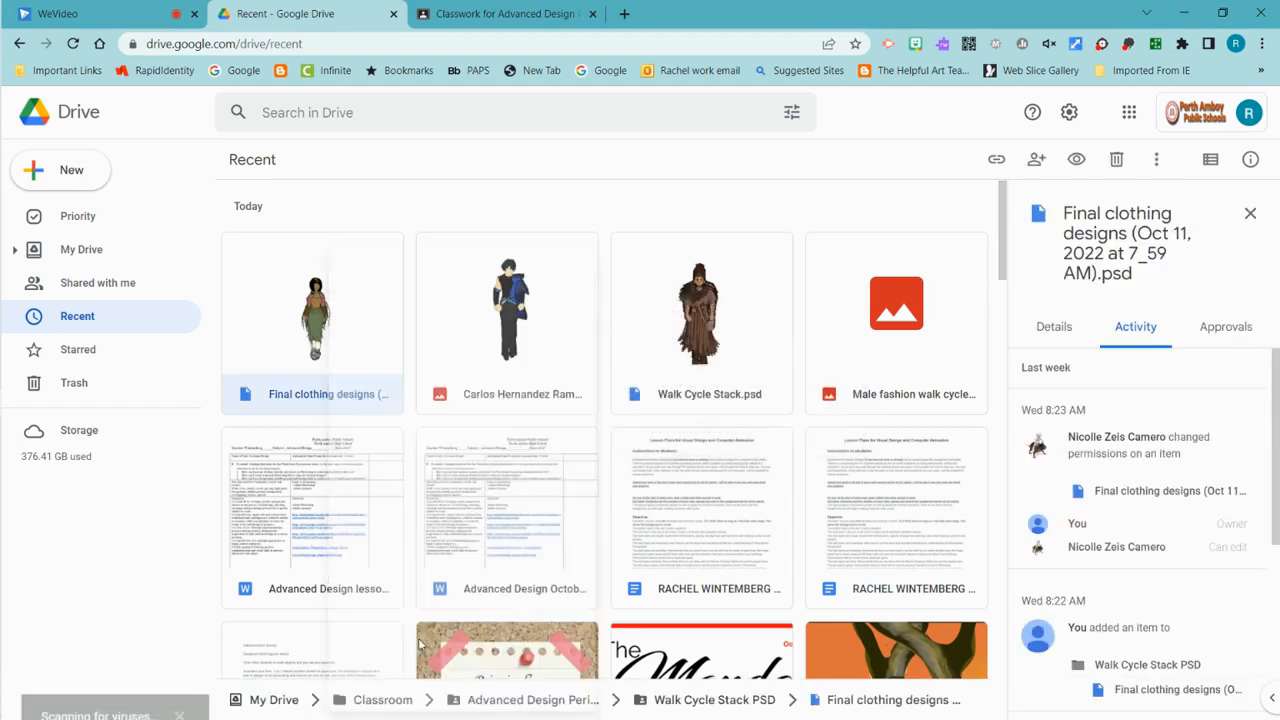
right_click(537, 374)
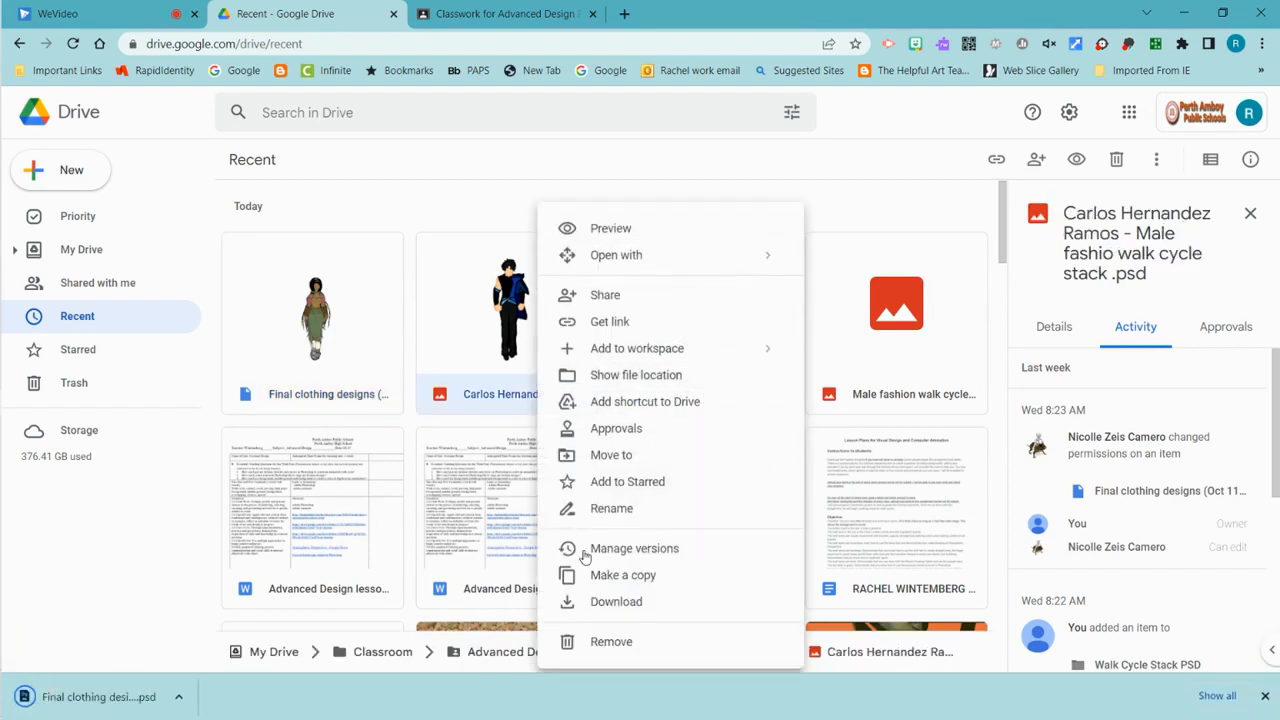
click(591, 604)
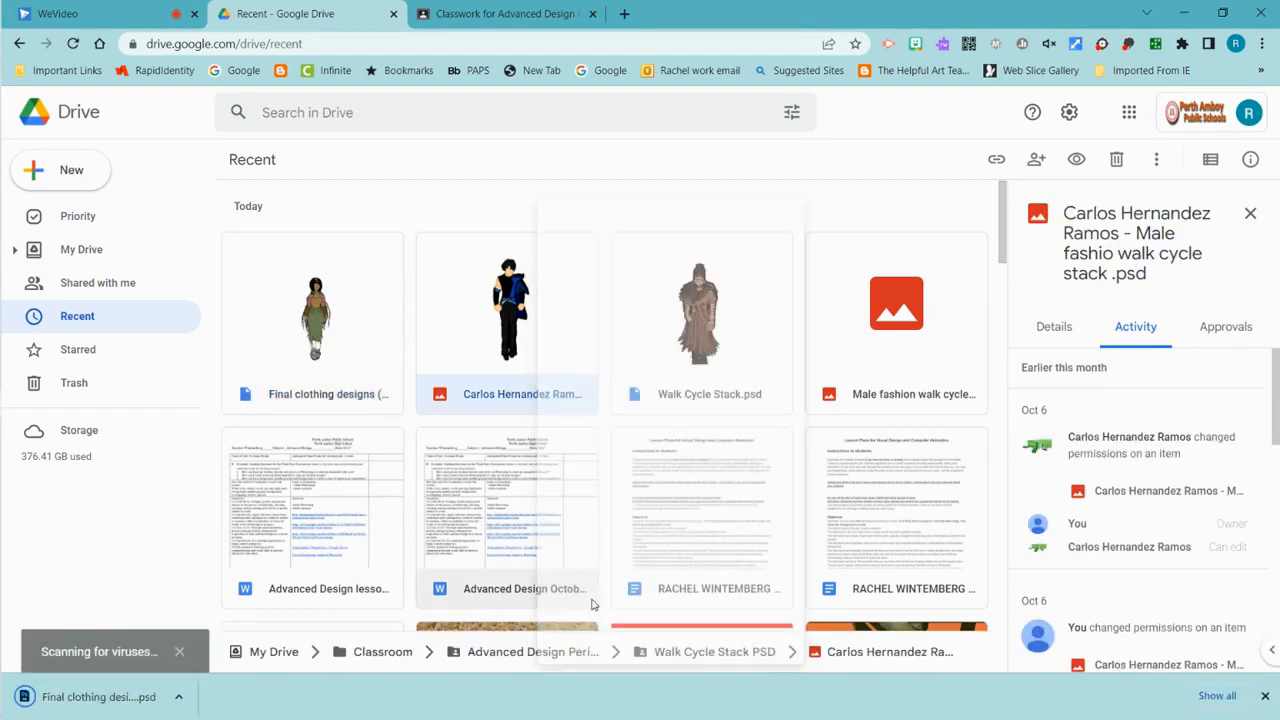
right_click(729, 317)
click(766, 603)
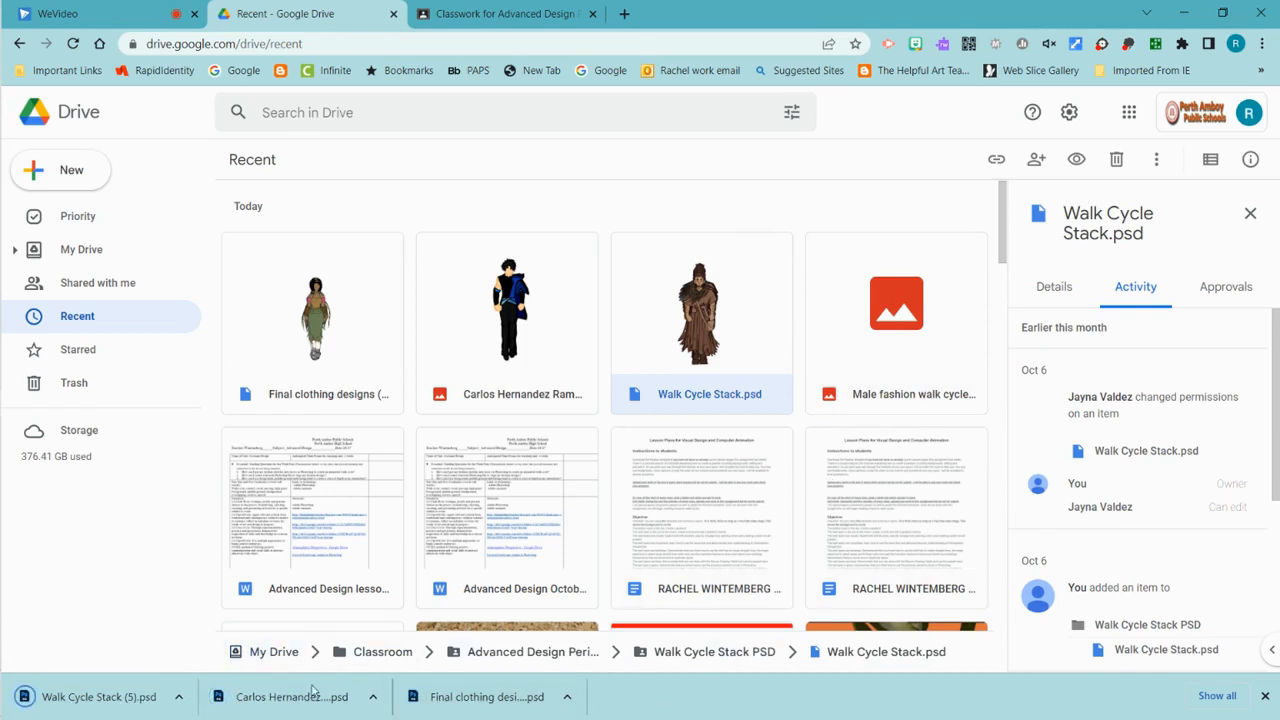
Step: Open the downloaded Walk Cycle Stack (5).psd in Photoshop and delete its Background layer
click(85, 697)
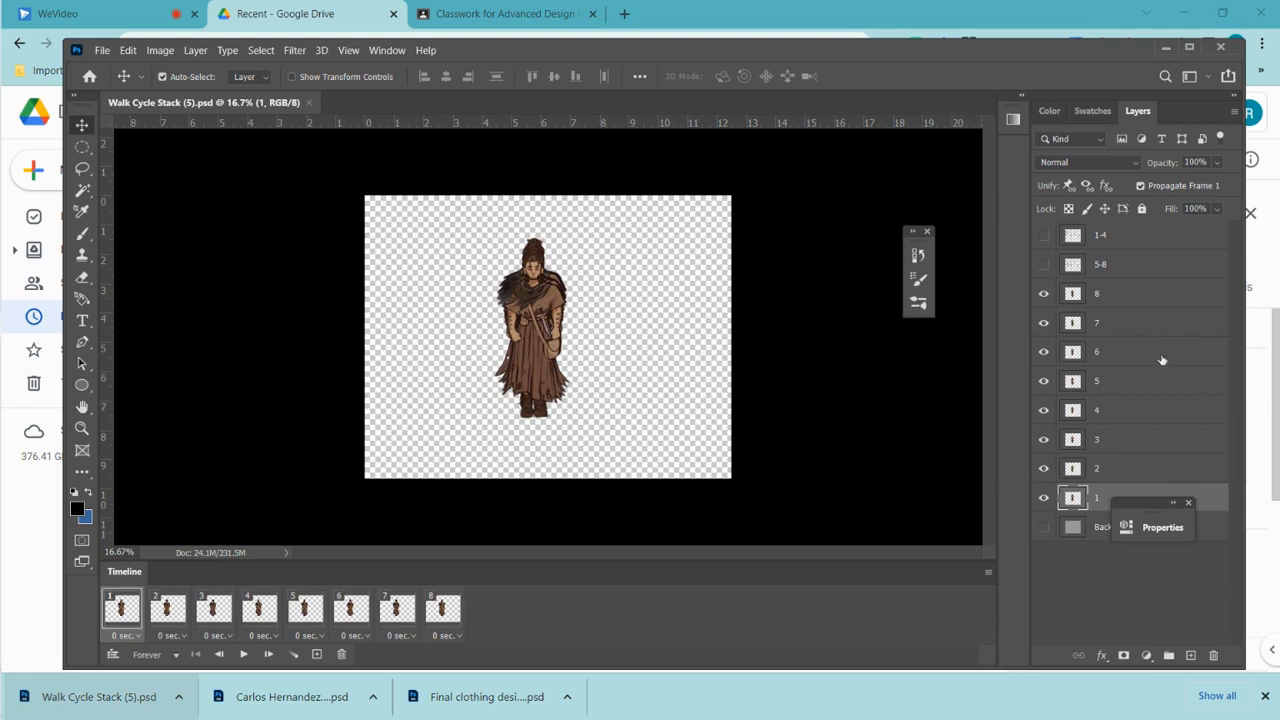
drag(1162, 502, 1157, 604)
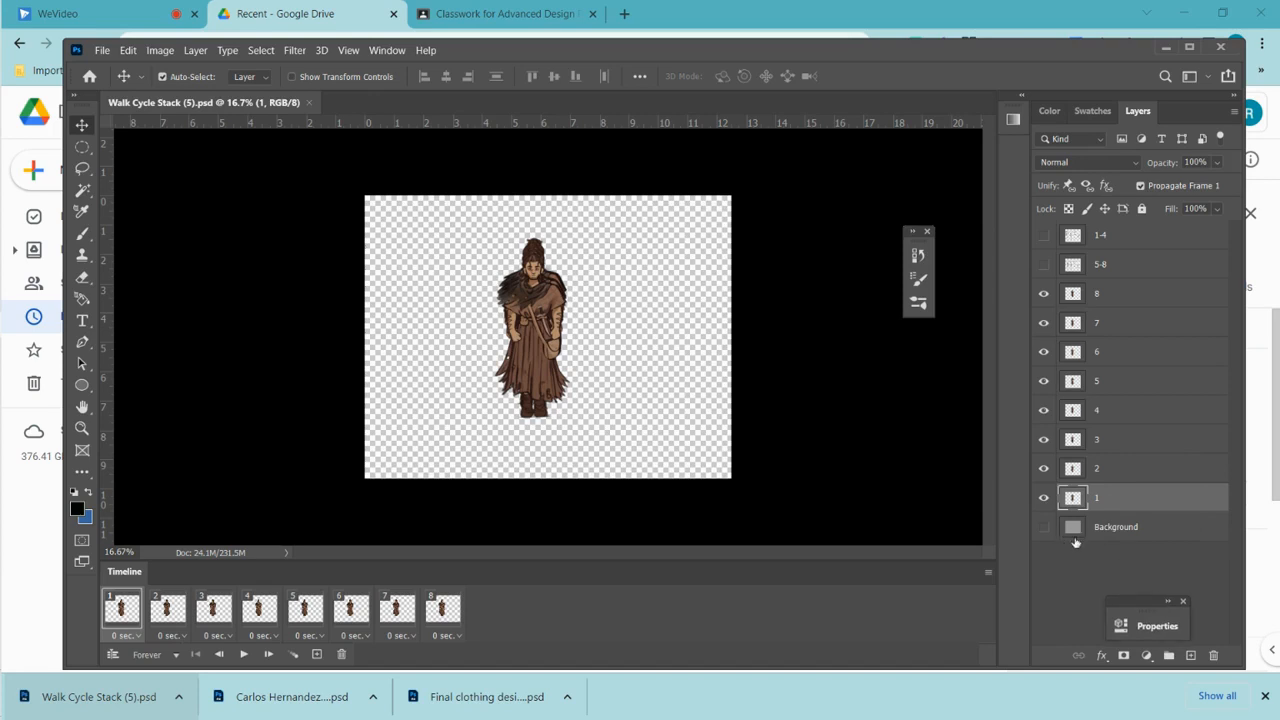
click(1123, 528)
right_click(1123, 527)
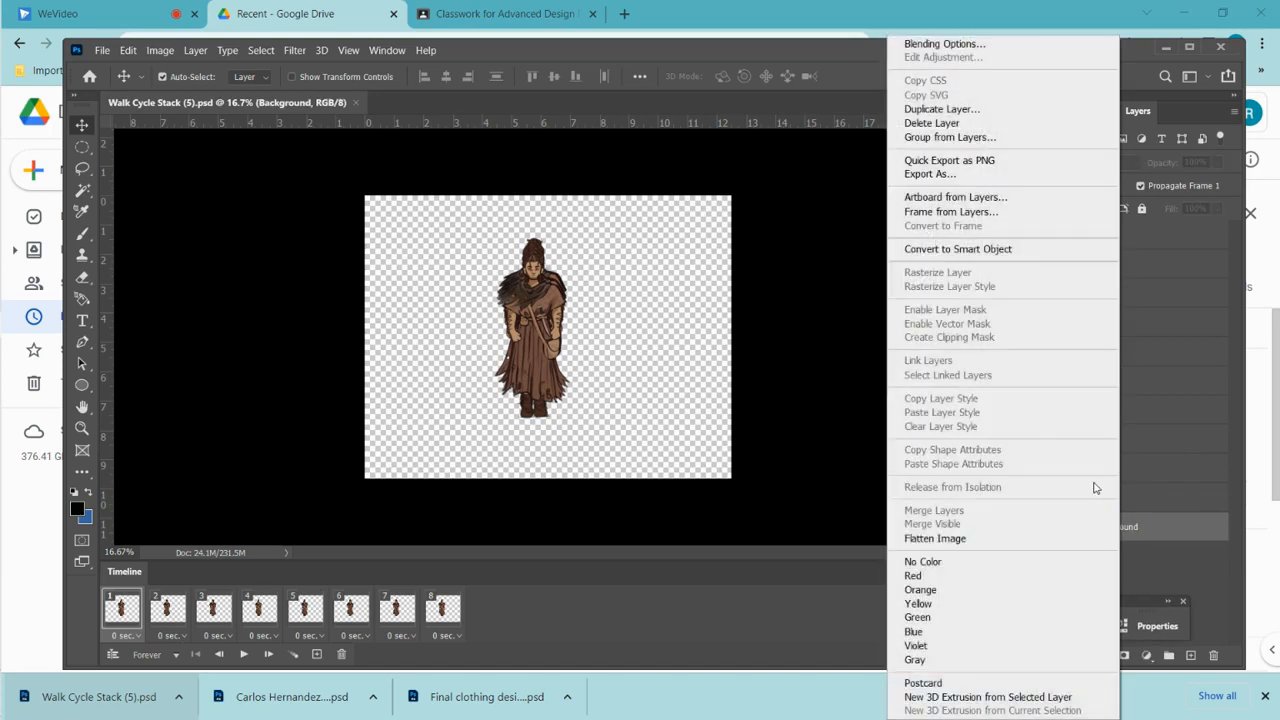
click(945, 122)
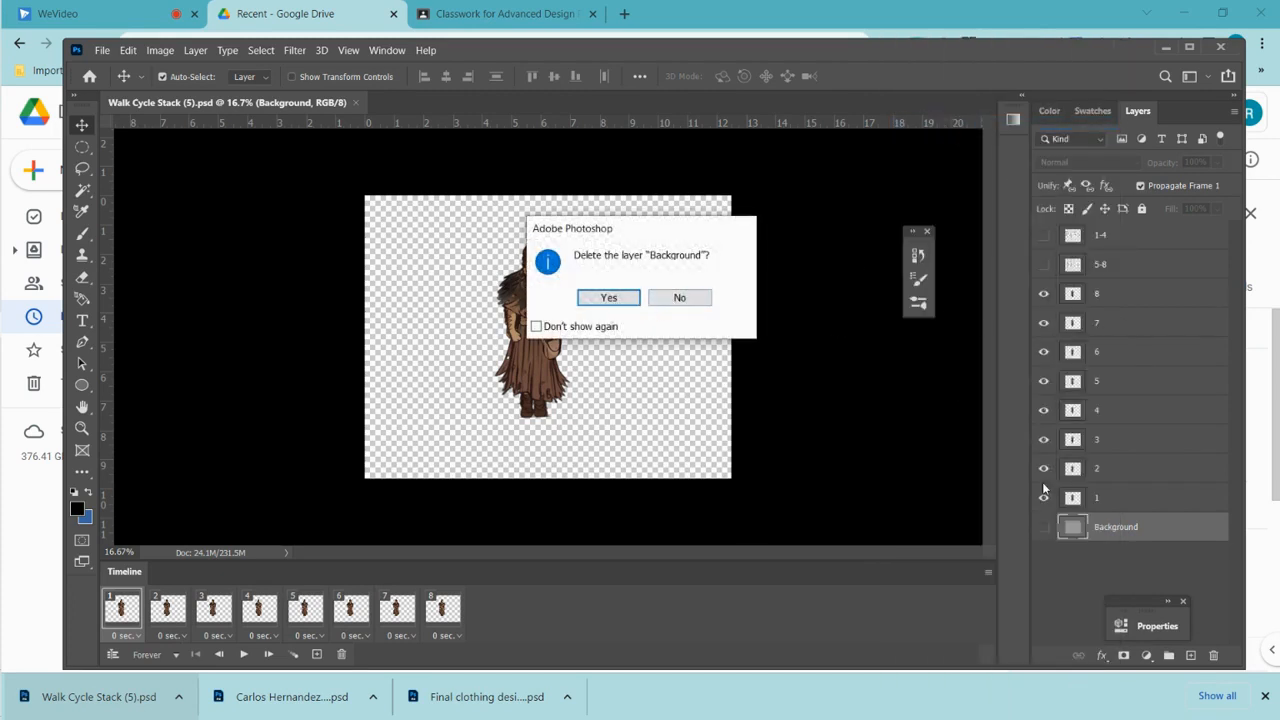
click(605, 297)
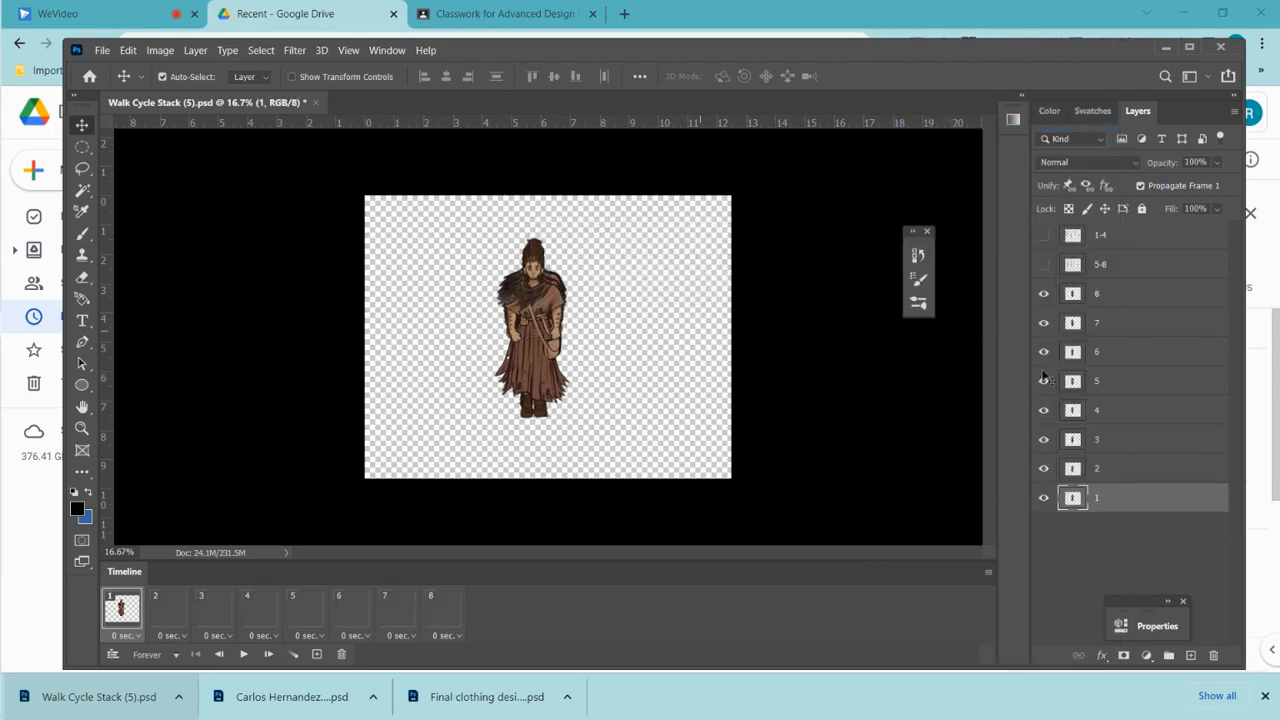
Step: Briefly show the 1-4 and 5-8 reference layers one after the other, leaving both hidden
click(1043, 236)
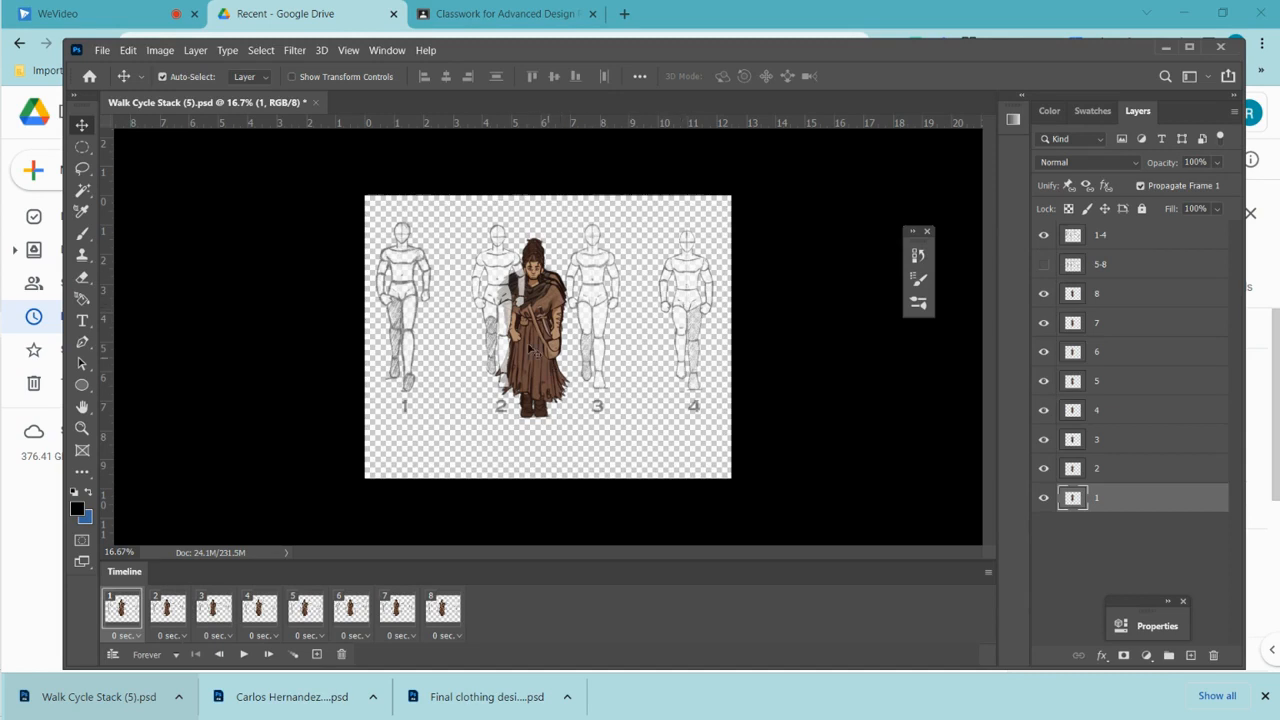
click(1045, 236)
click(1045, 264)
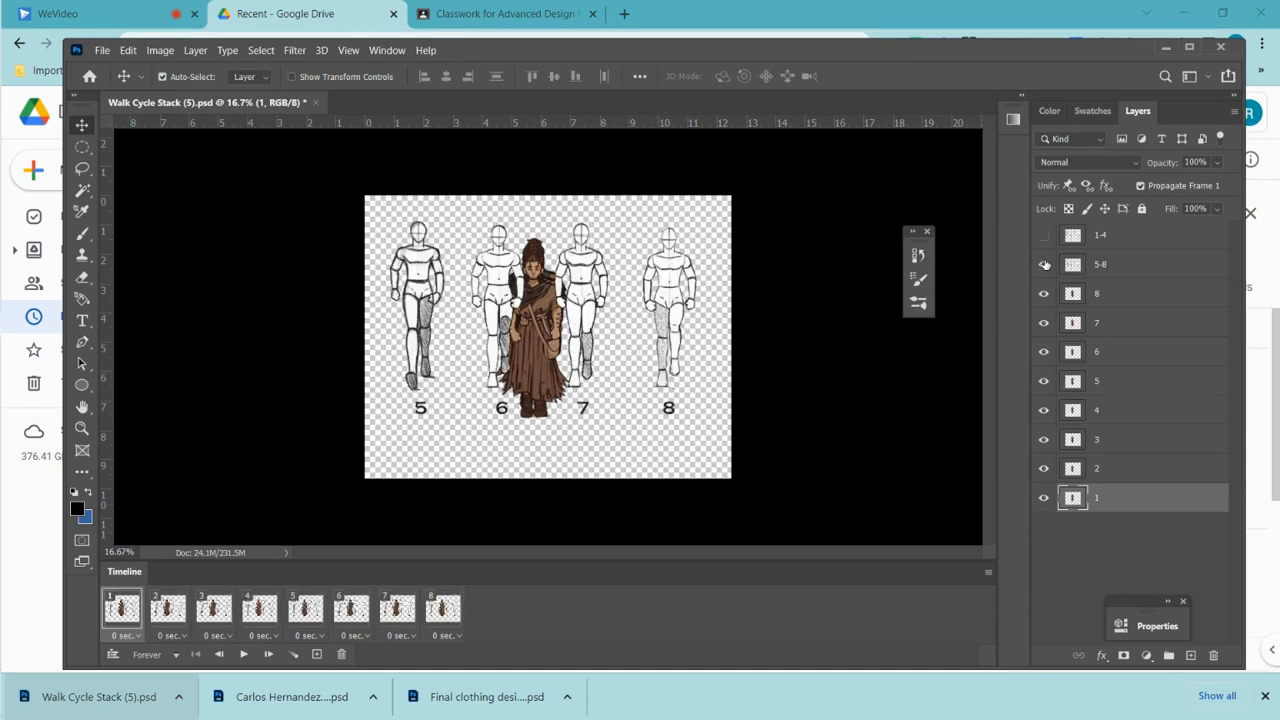
click(1045, 264)
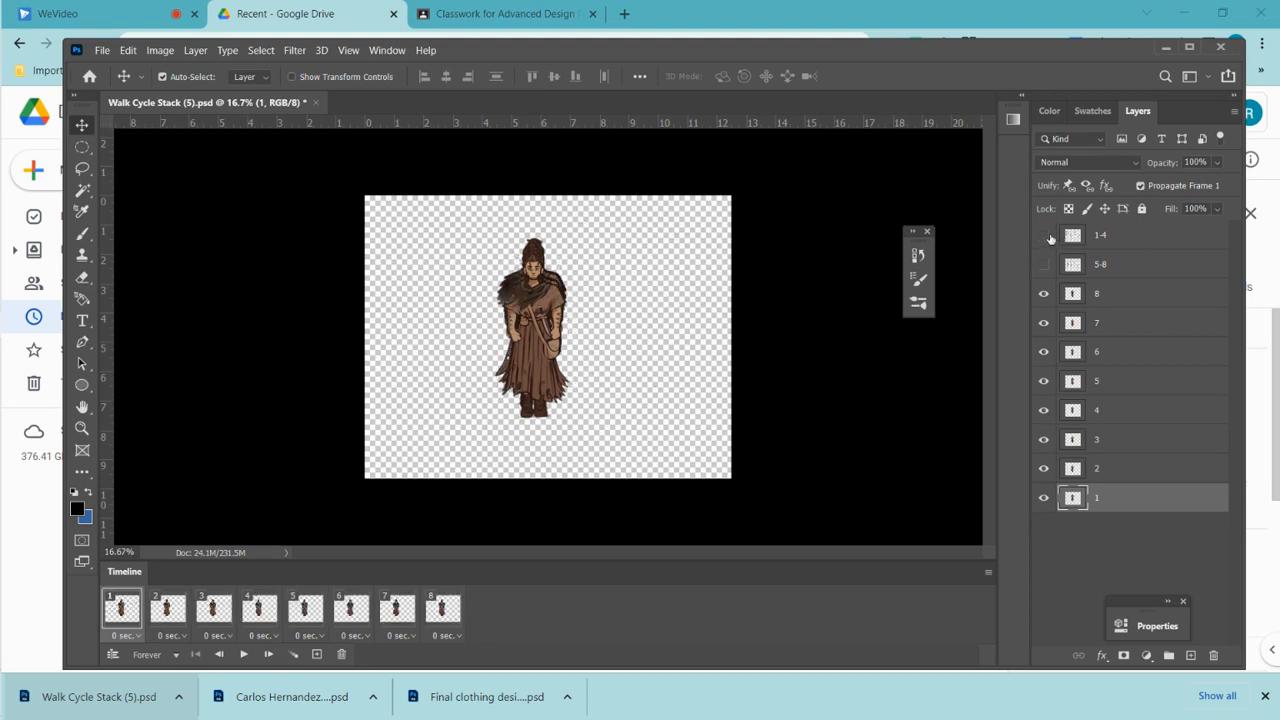
Step: Show and select the 1-4 reference layer, and hide layers 2 through 8 to compare layer 1 with its pose
click(1045, 236)
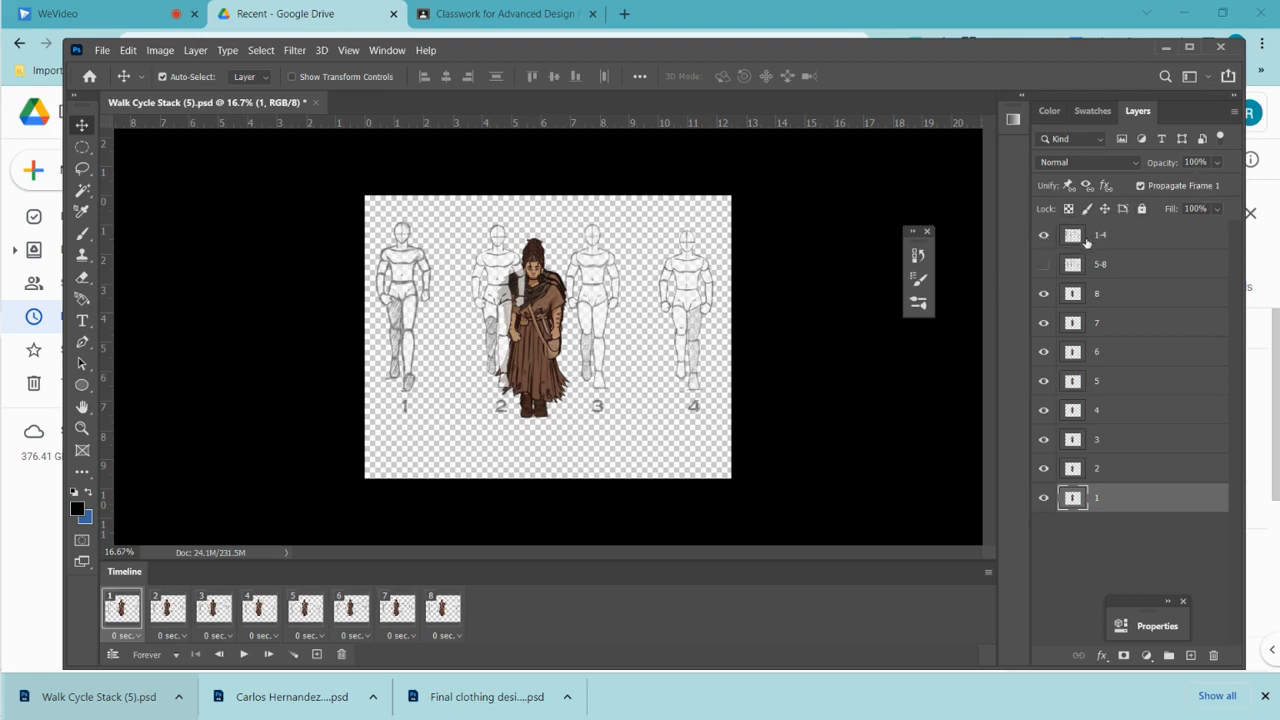
click(1071, 238)
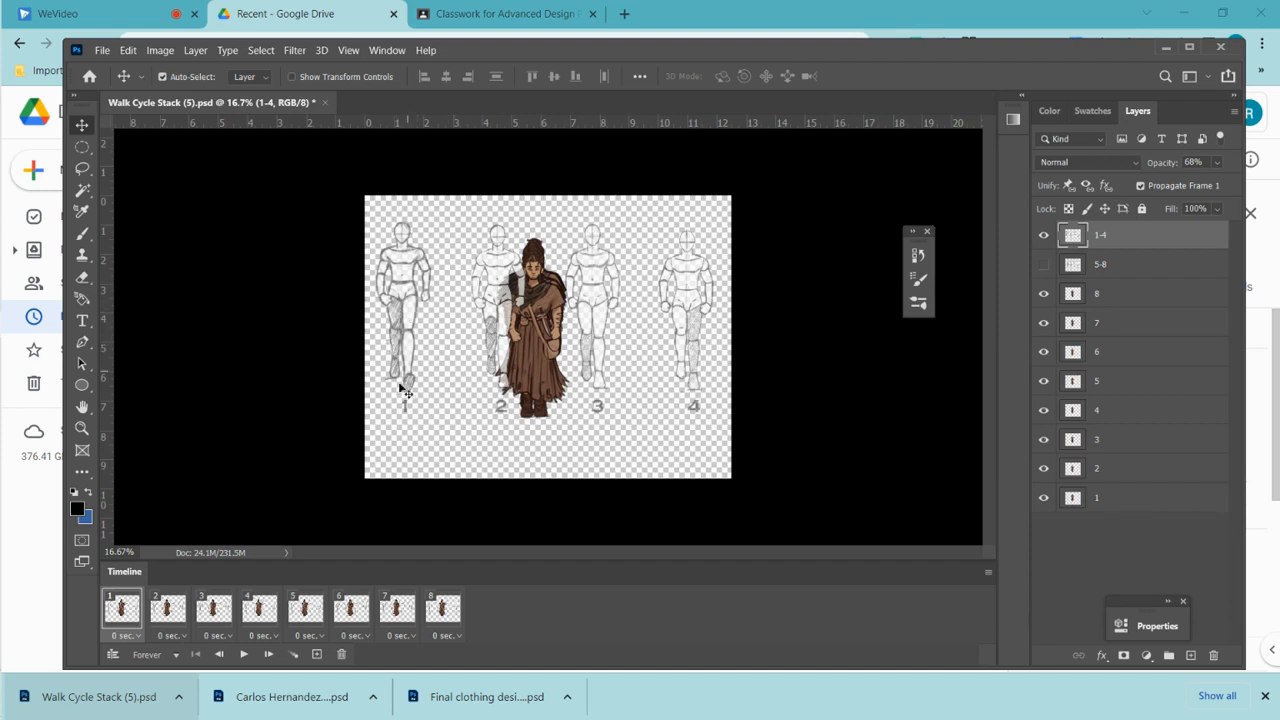
click(1044, 293)
click(1044, 322)
click(1044, 351)
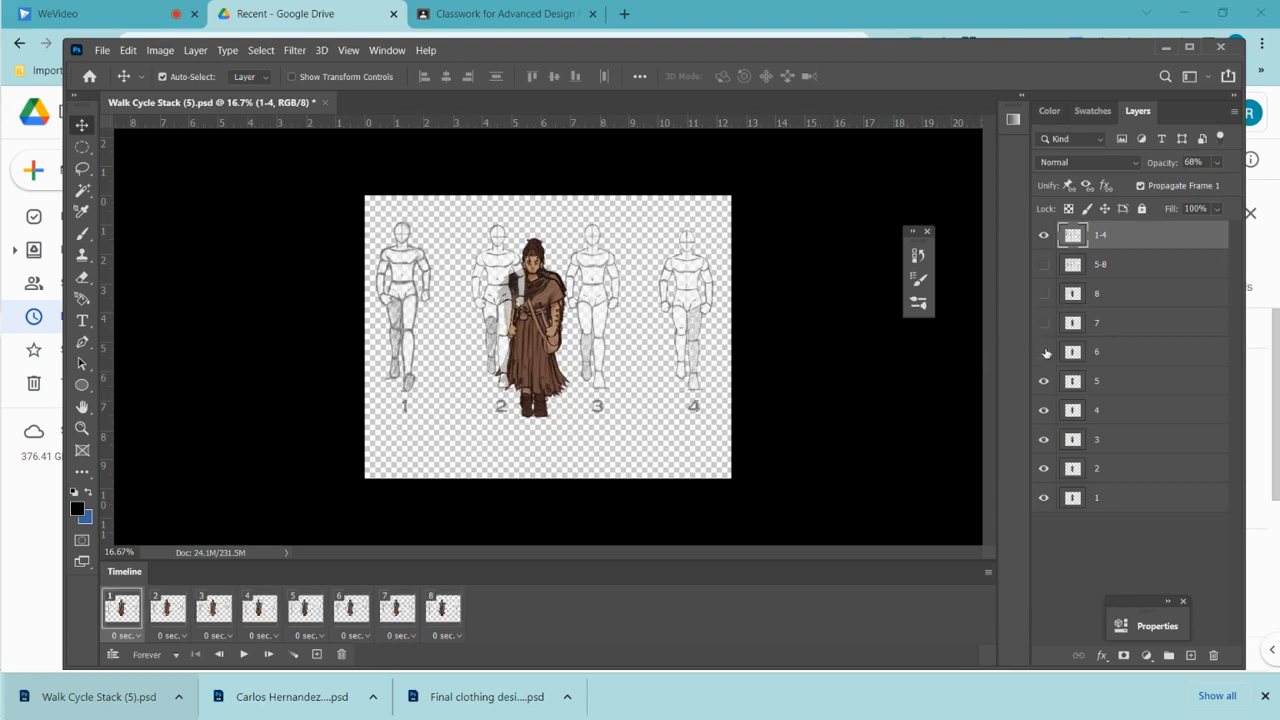
click(1044, 410)
click(1044, 439)
click(1044, 467)
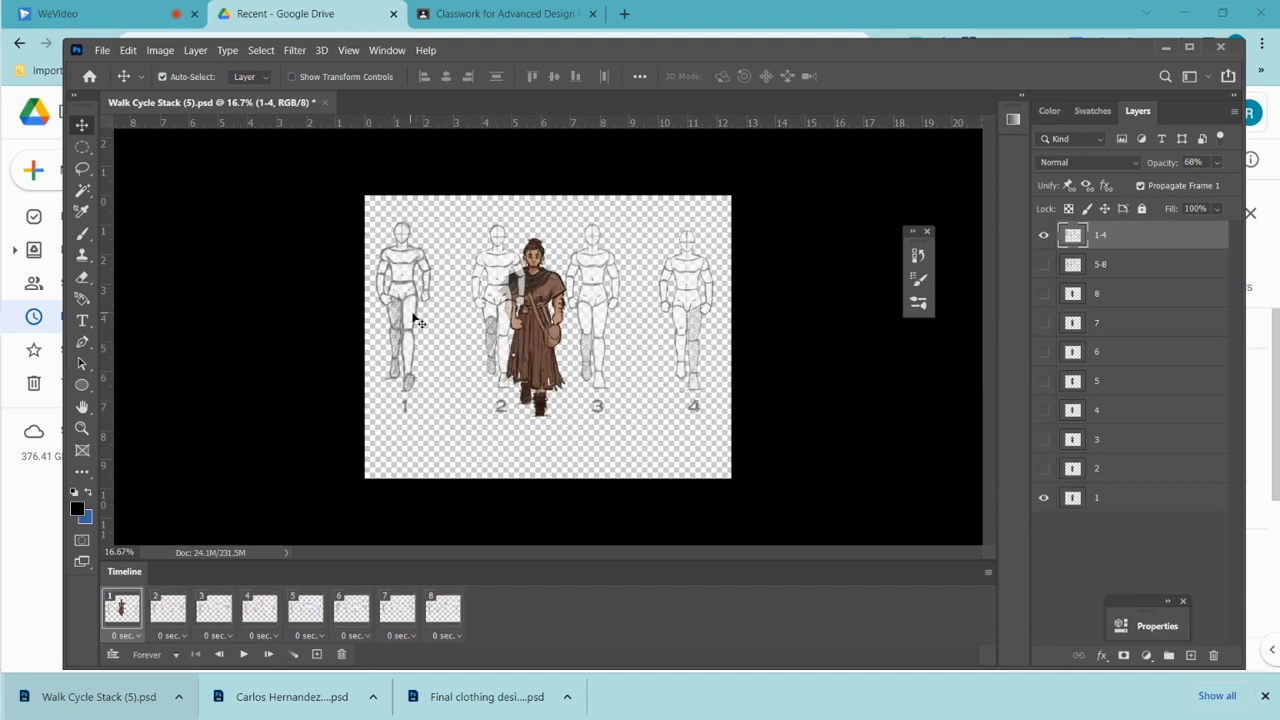
Step: Show layers 2, 3 and 4 one by one to compare them with the 1-4 reference poses
click(1045, 469)
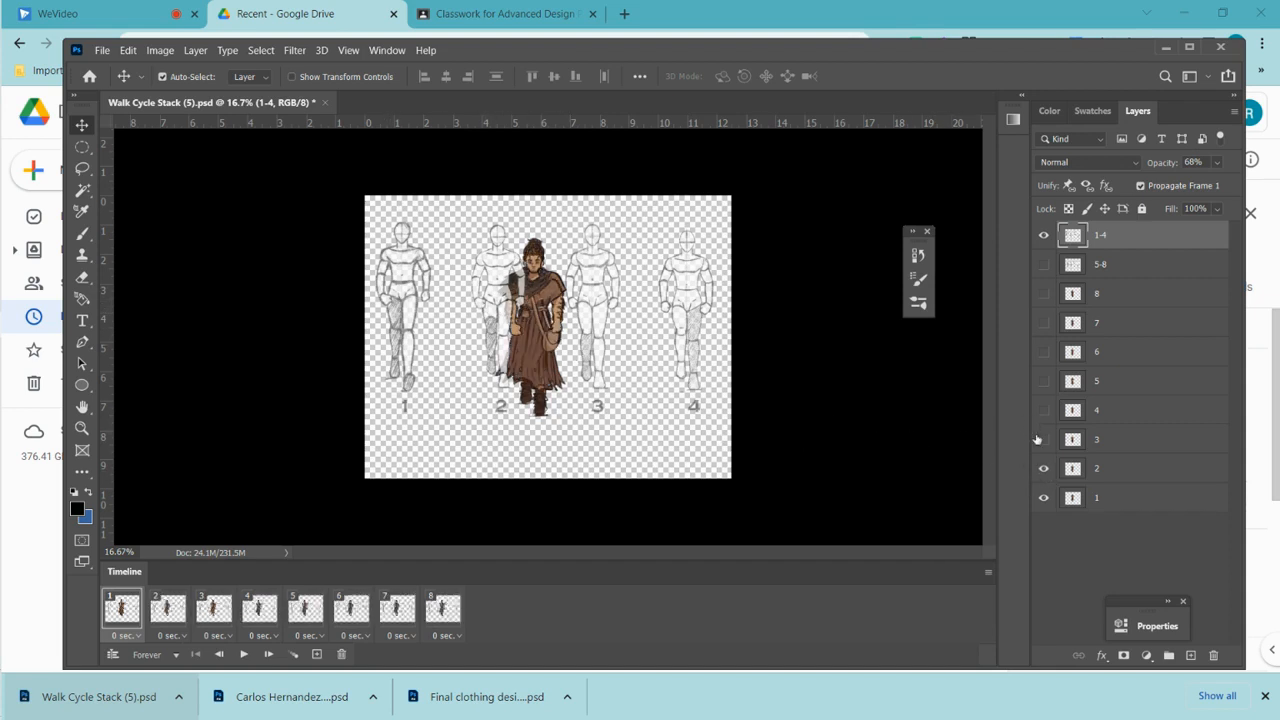
click(1043, 440)
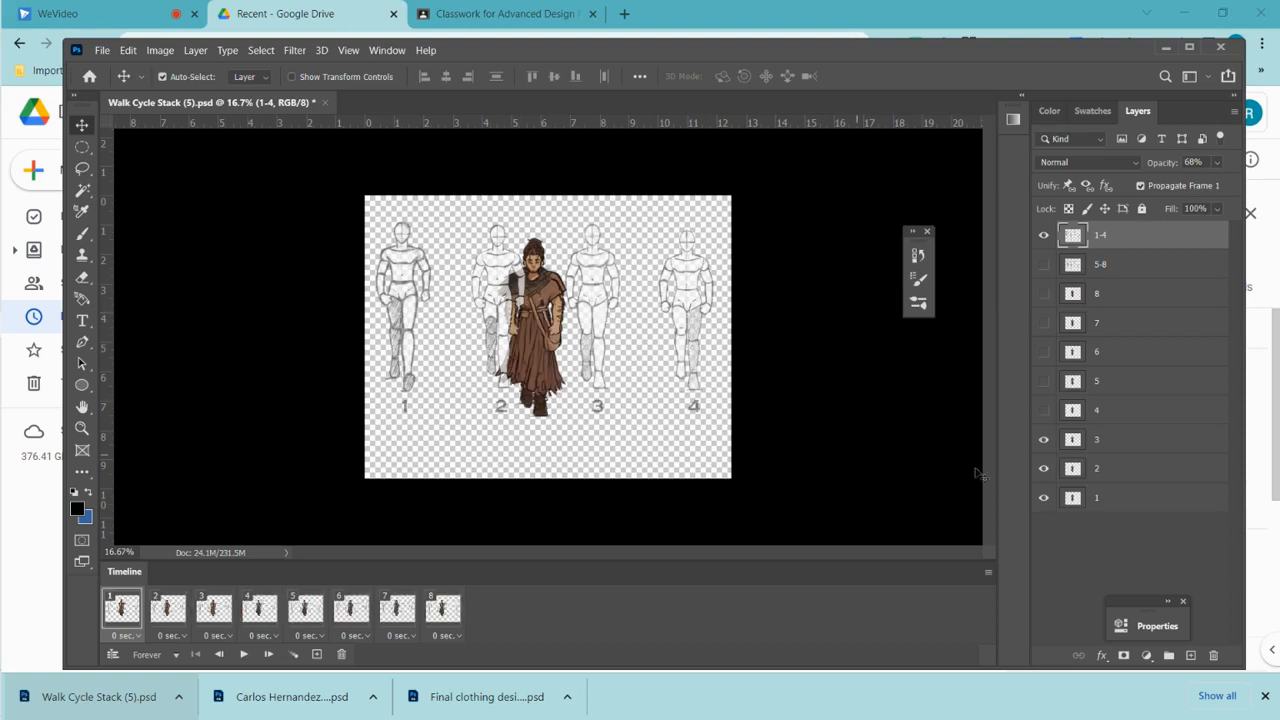
click(1043, 411)
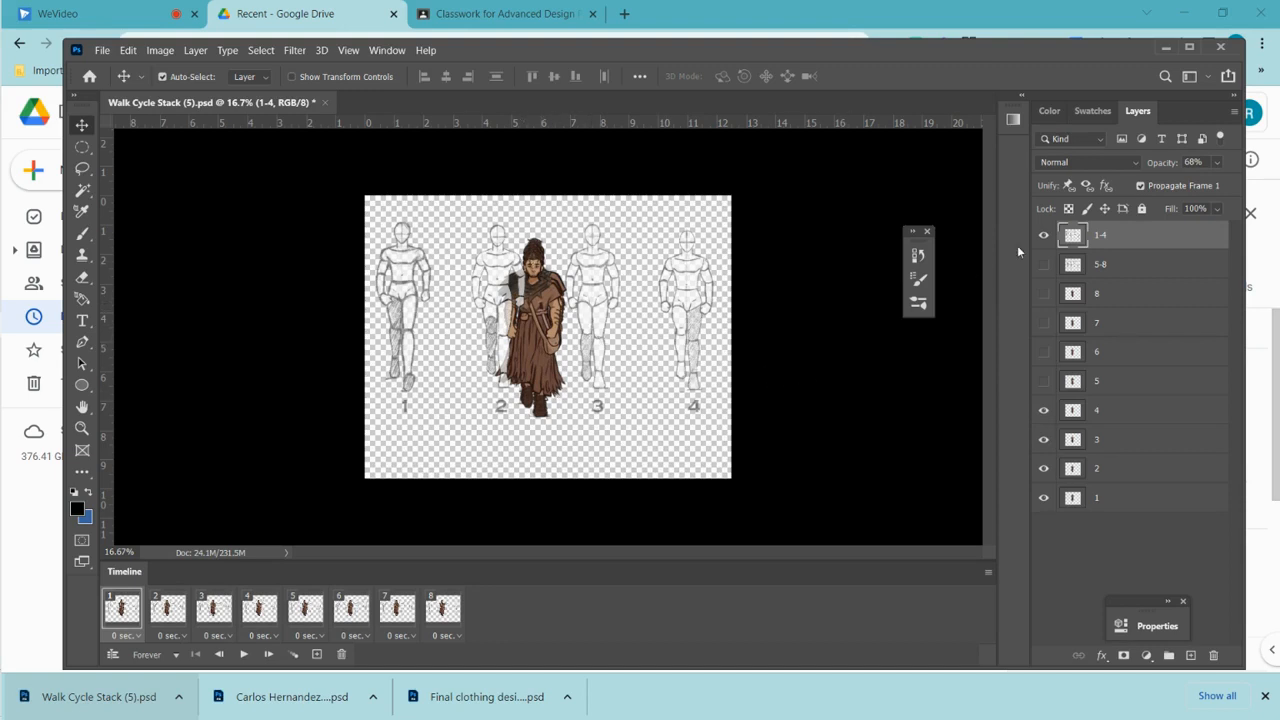
Step: Swap the 1-4 reference for the 5-8 one and show layers 5 through 8 in turn to compare their poses
click(1044, 237)
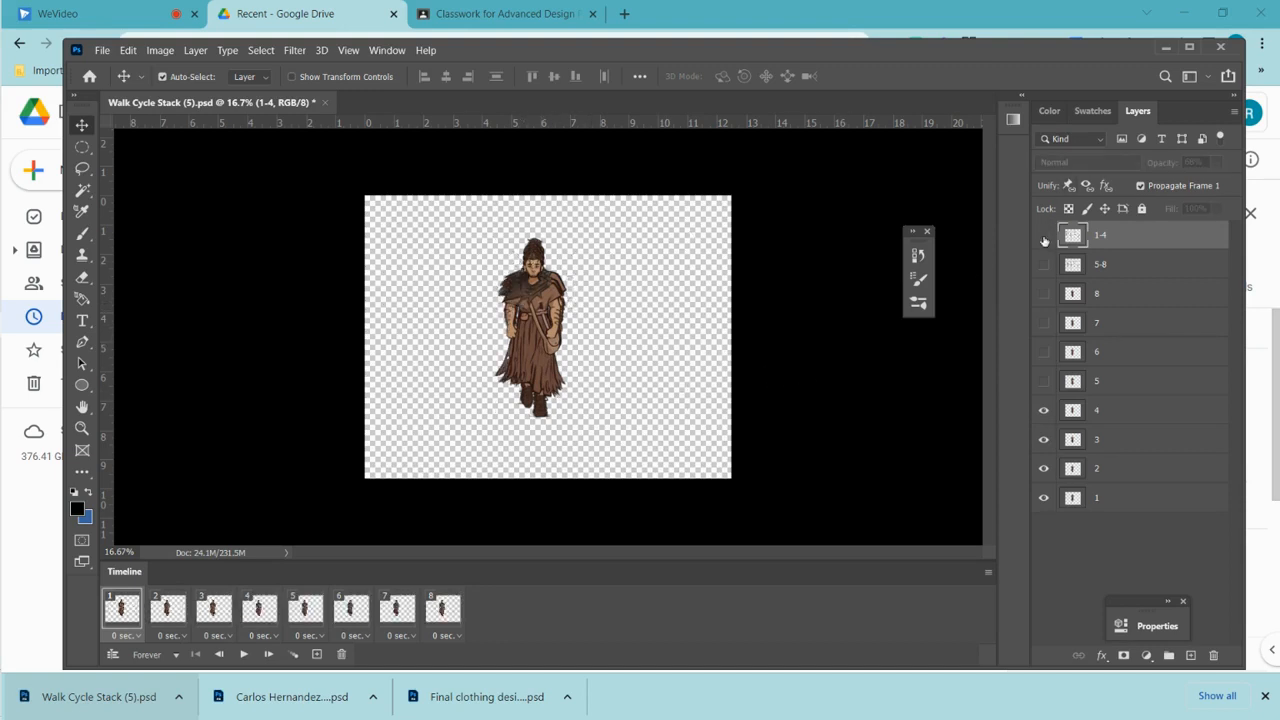
click(1046, 268)
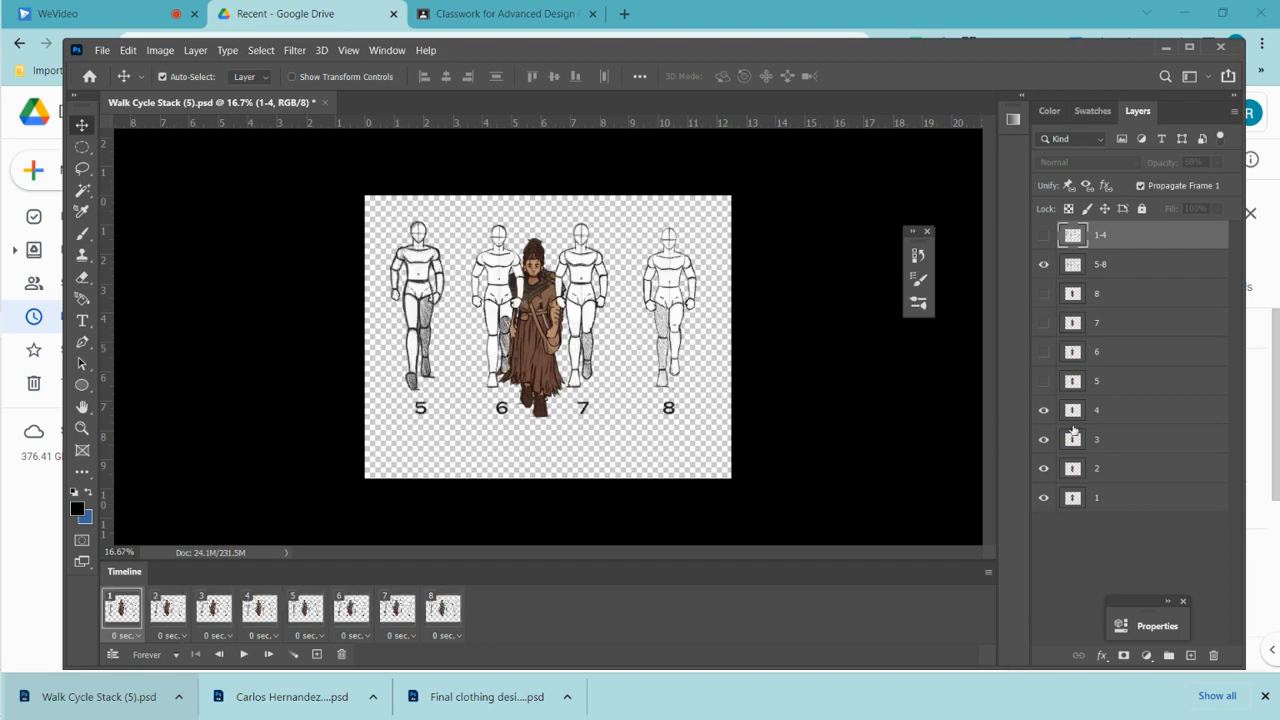
click(1044, 381)
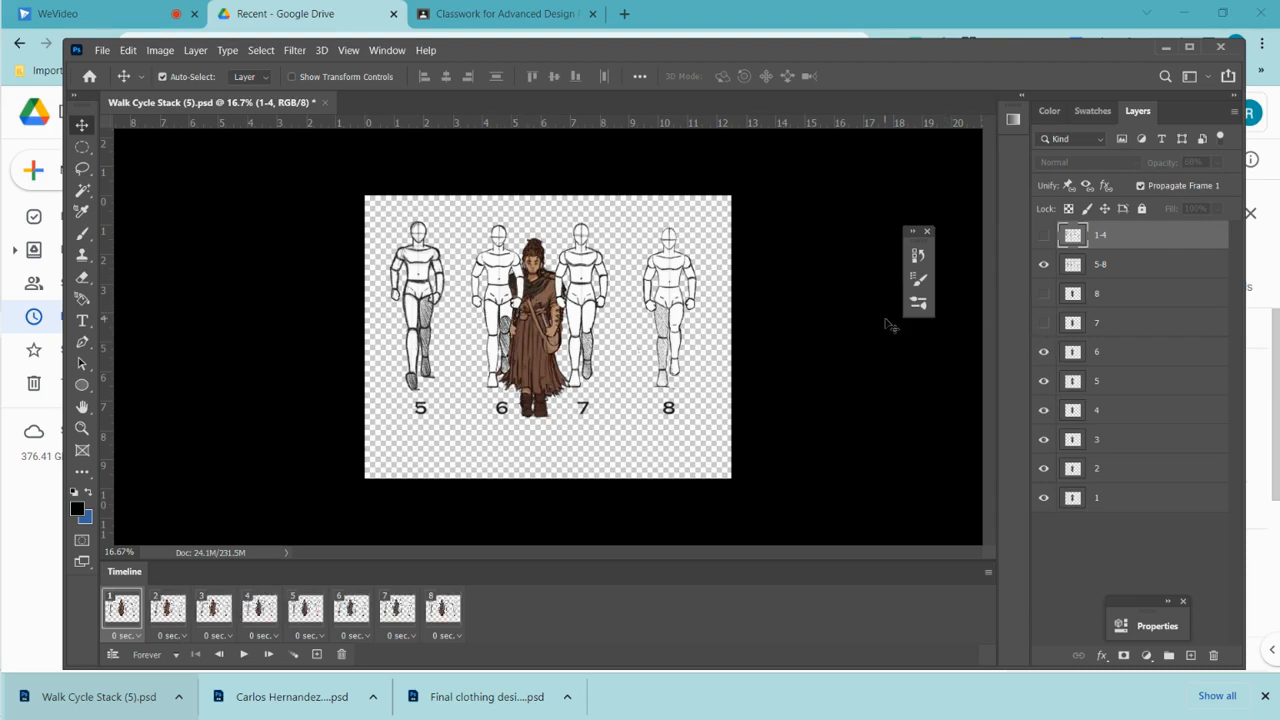
click(1043, 322)
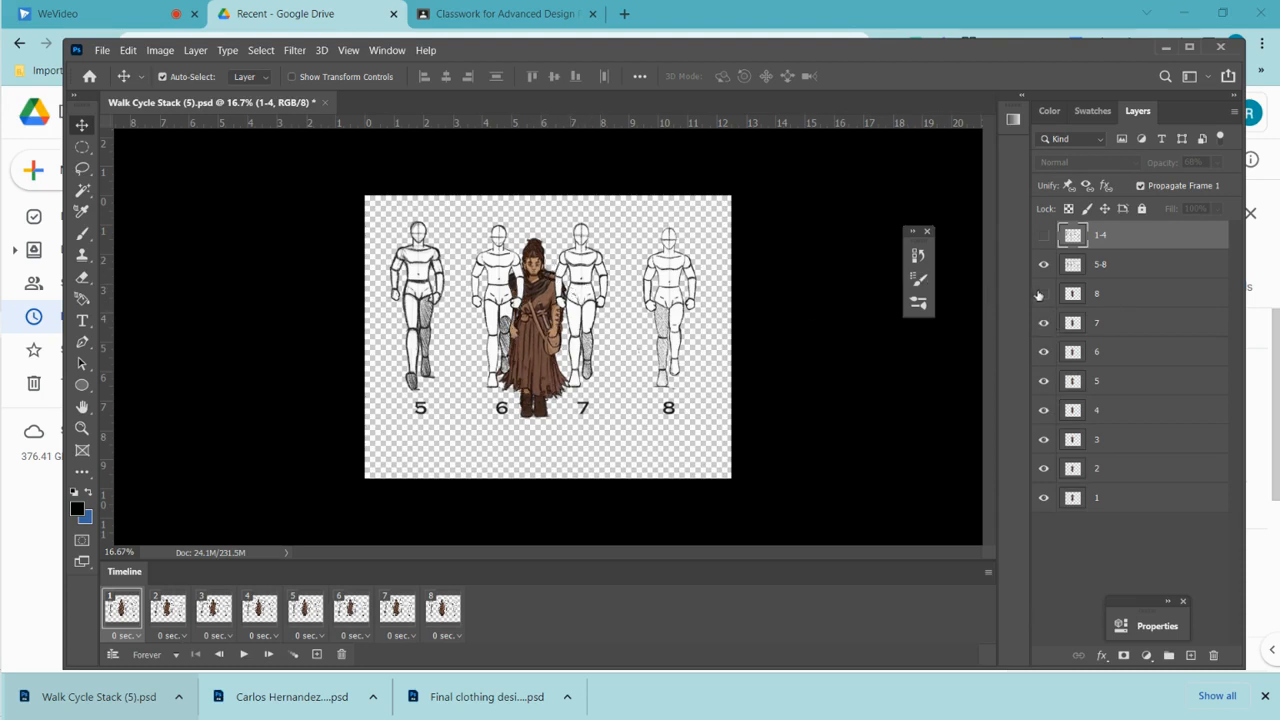
click(1043, 294)
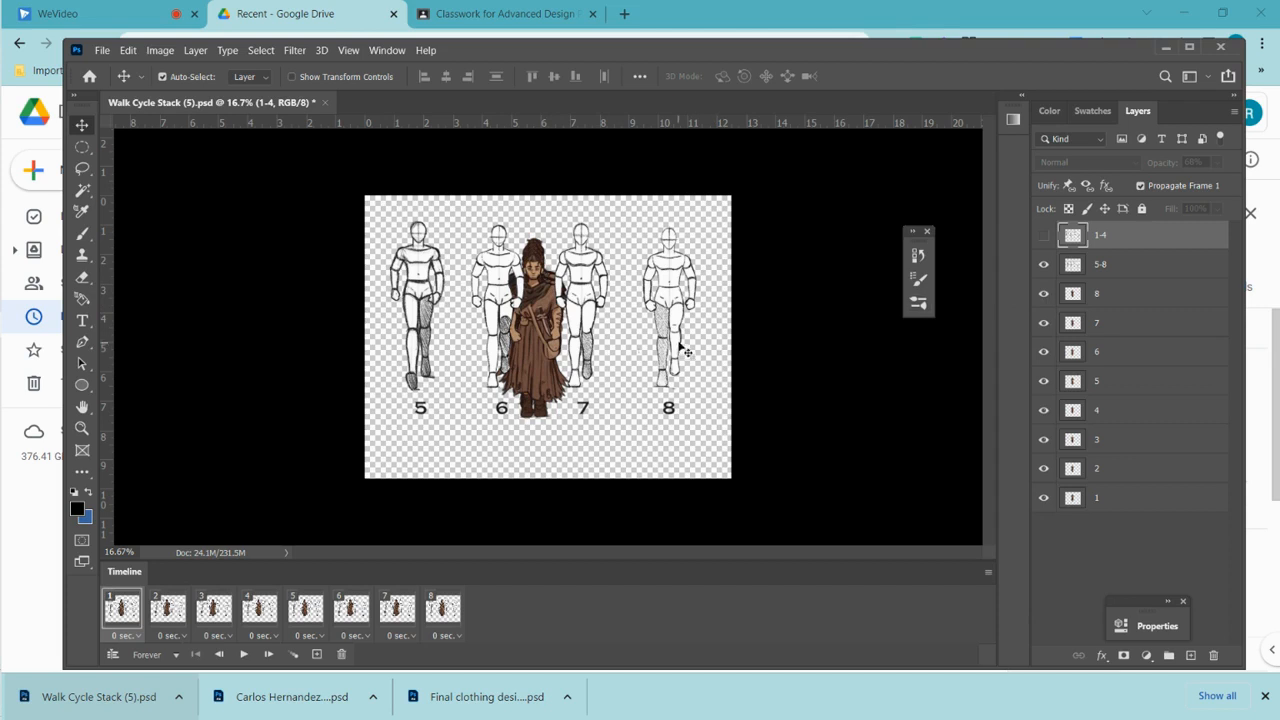
Step: Delete the 1-4 and 5-8 reference layers
right_click(1138, 235)
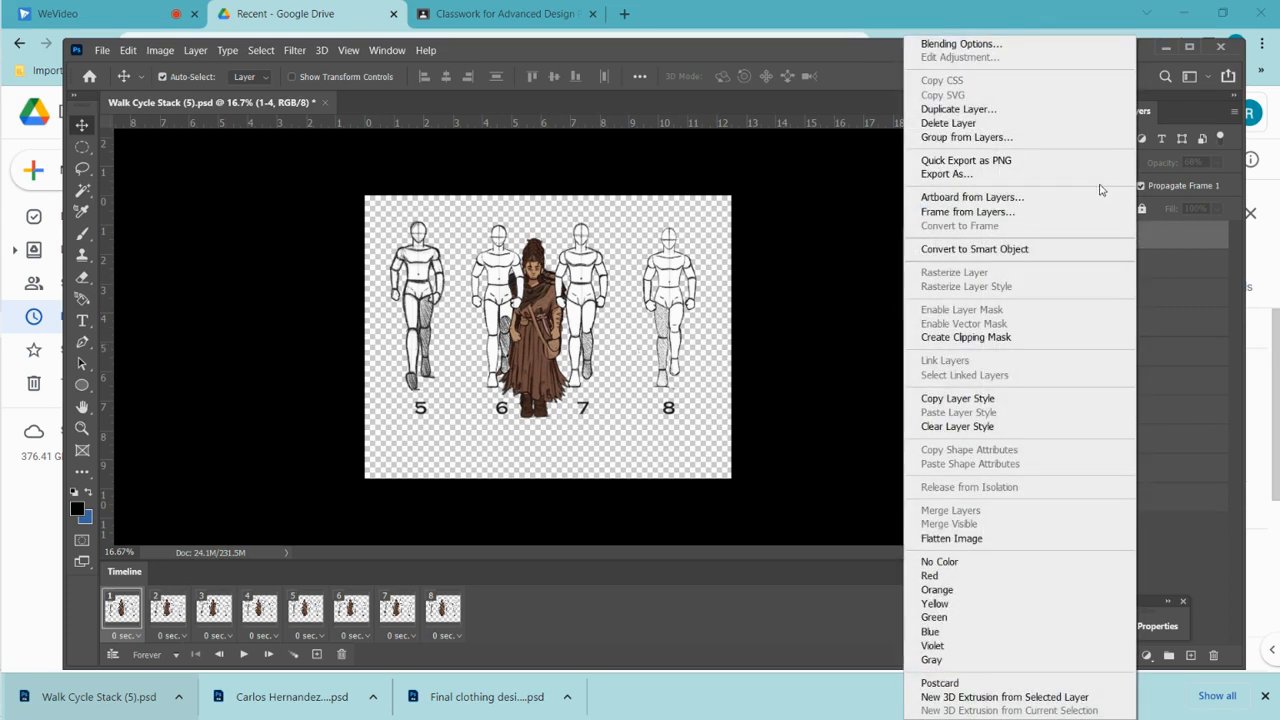
click(955, 123)
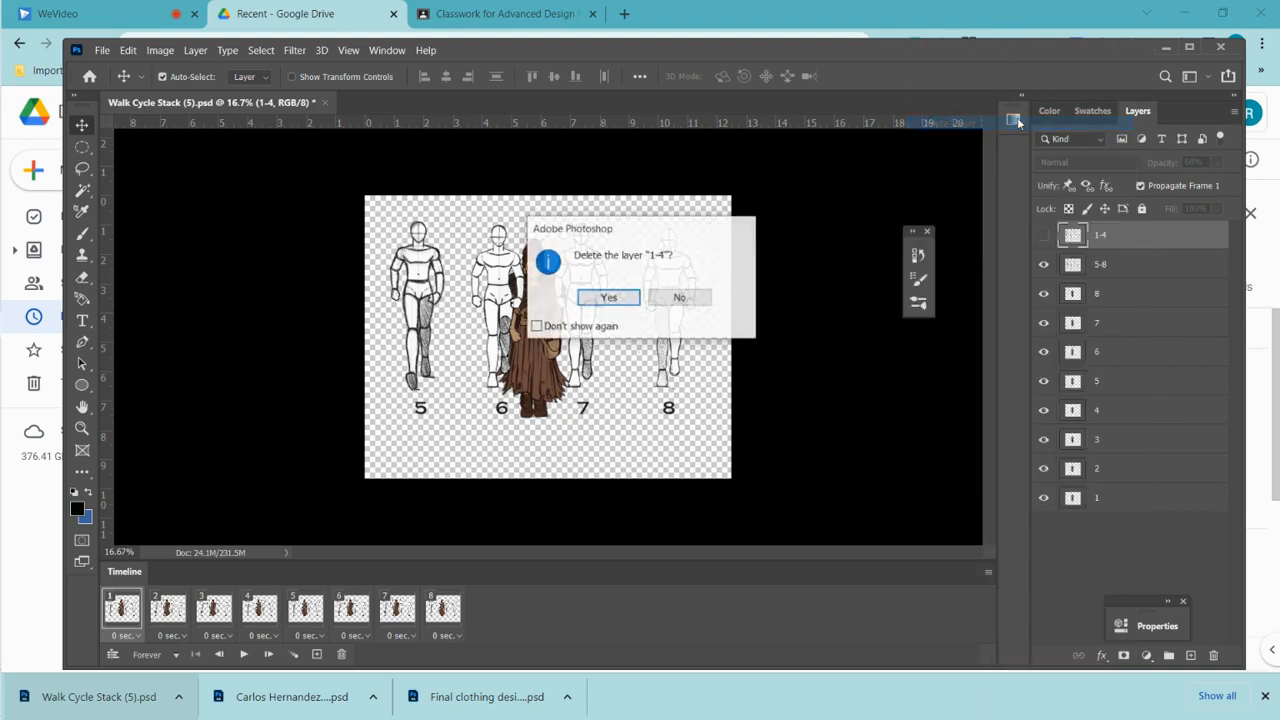
click(598, 298)
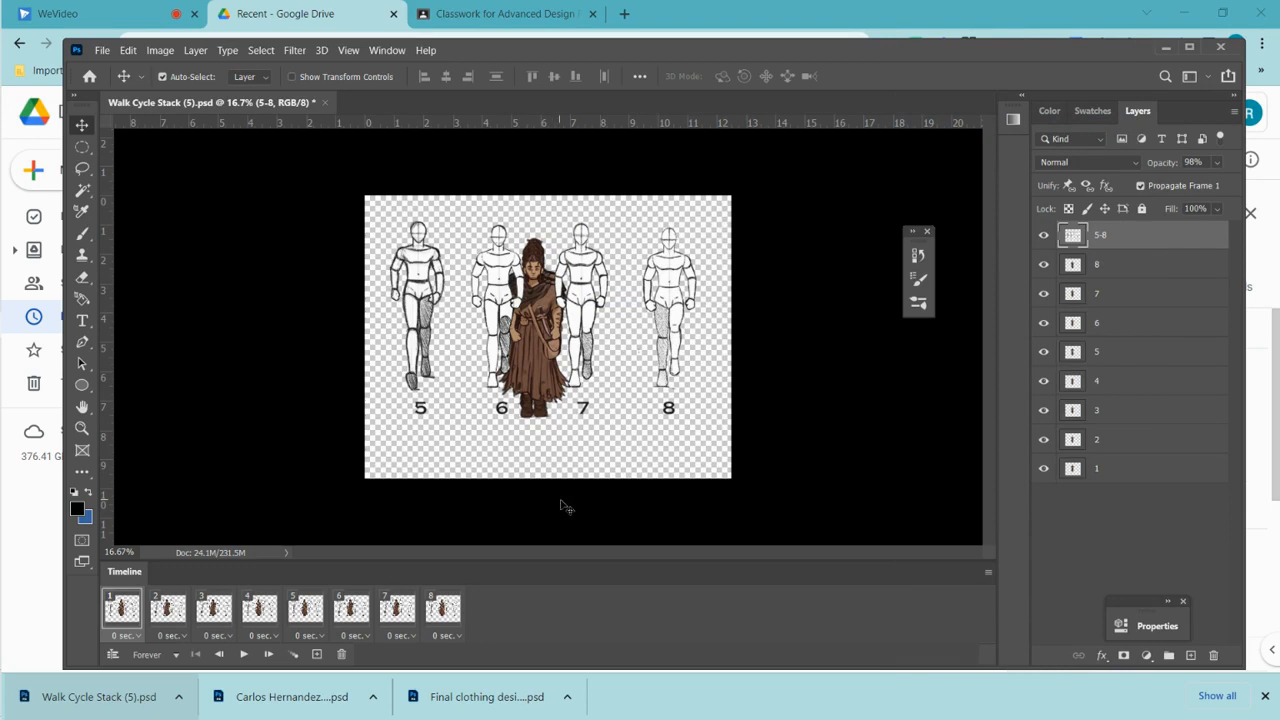
right_click(1147, 235)
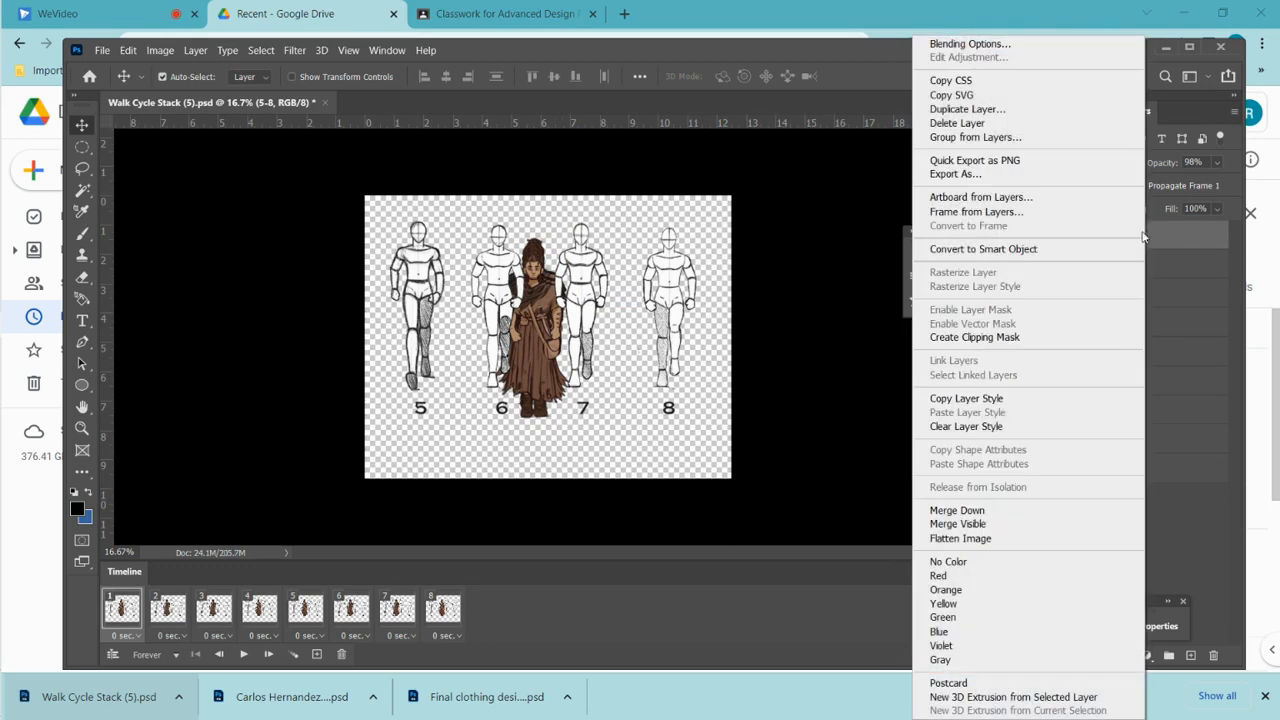
click(958, 123)
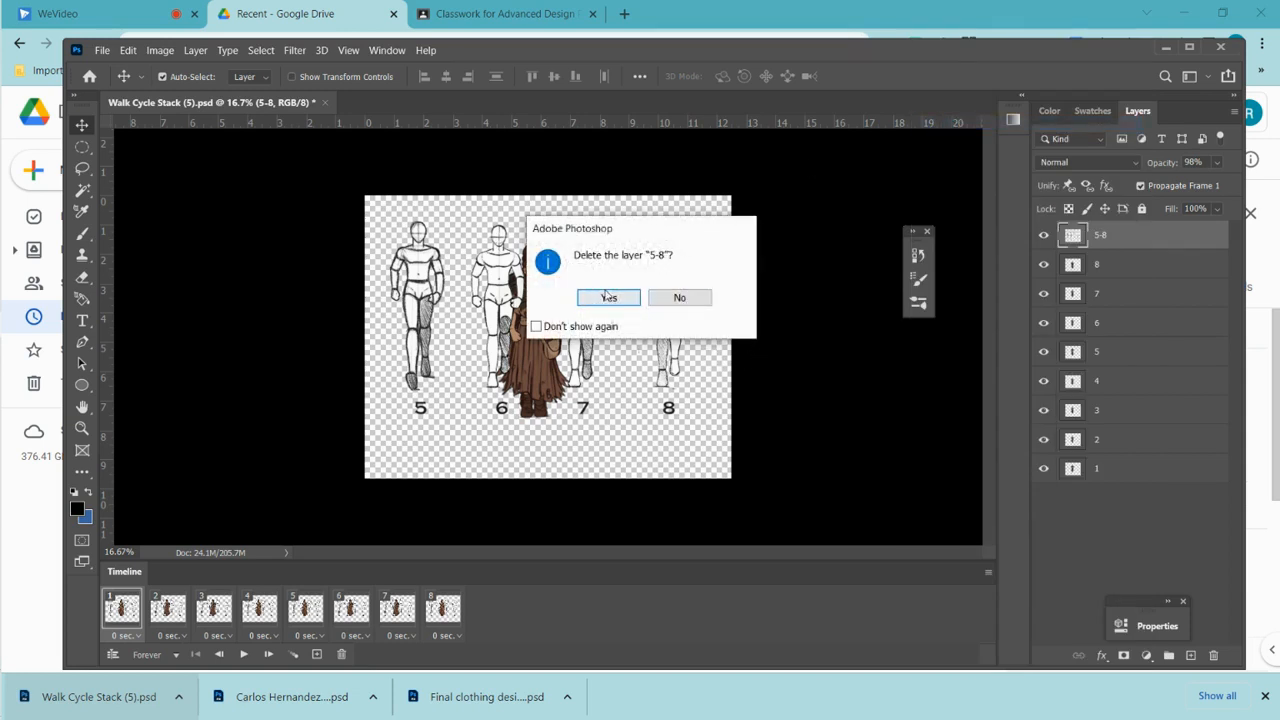
click(606, 297)
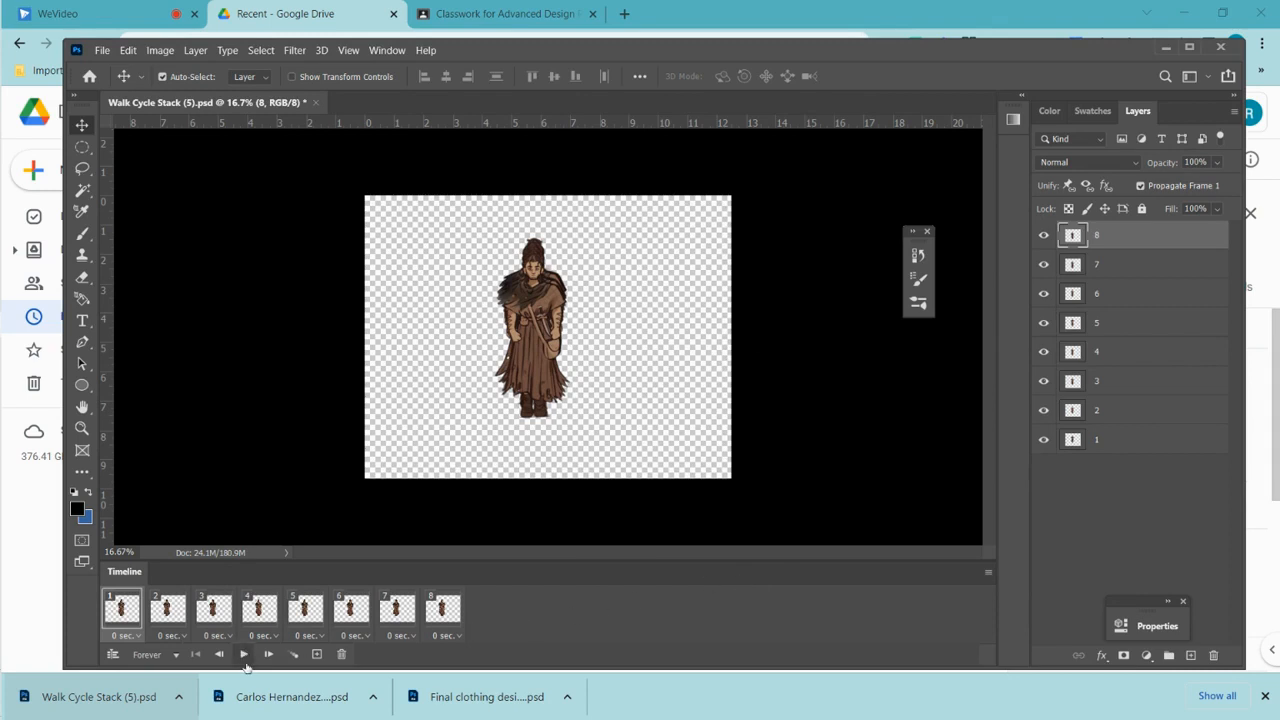
Step: Set the delay of all eight animation frames to 0.2 seconds and play the walk cycle
click(448, 636)
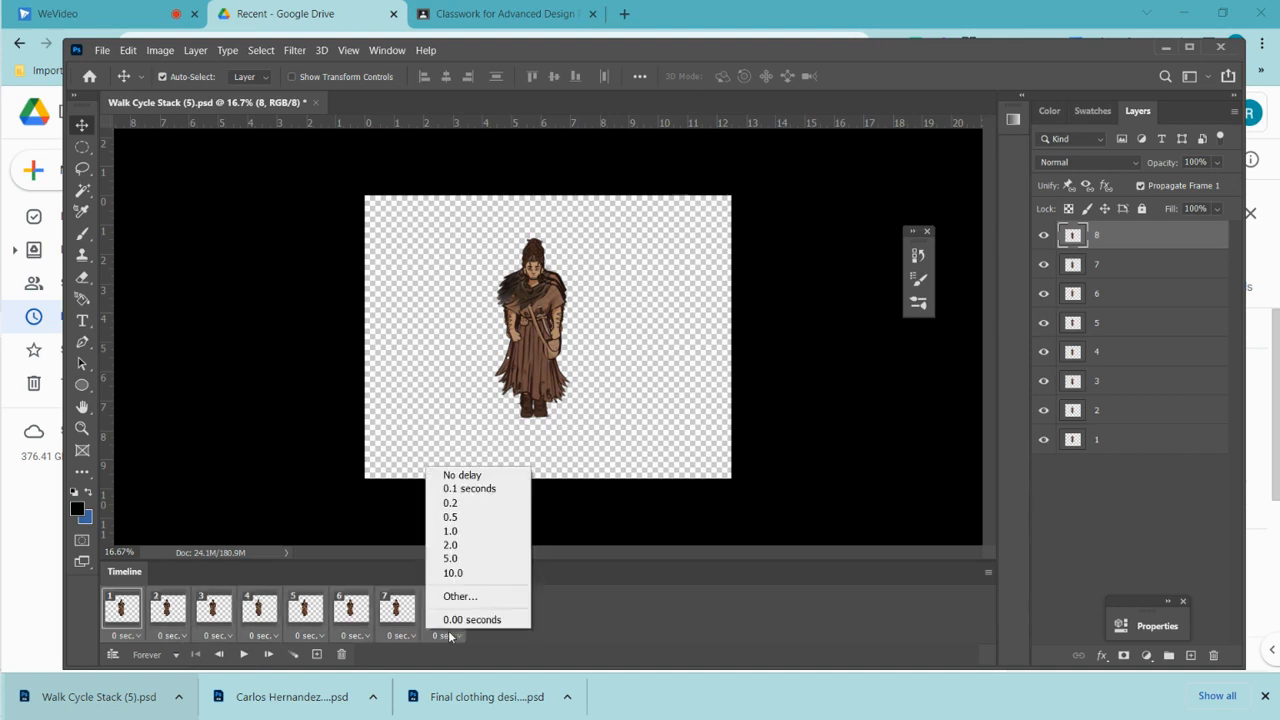
click(447, 504)
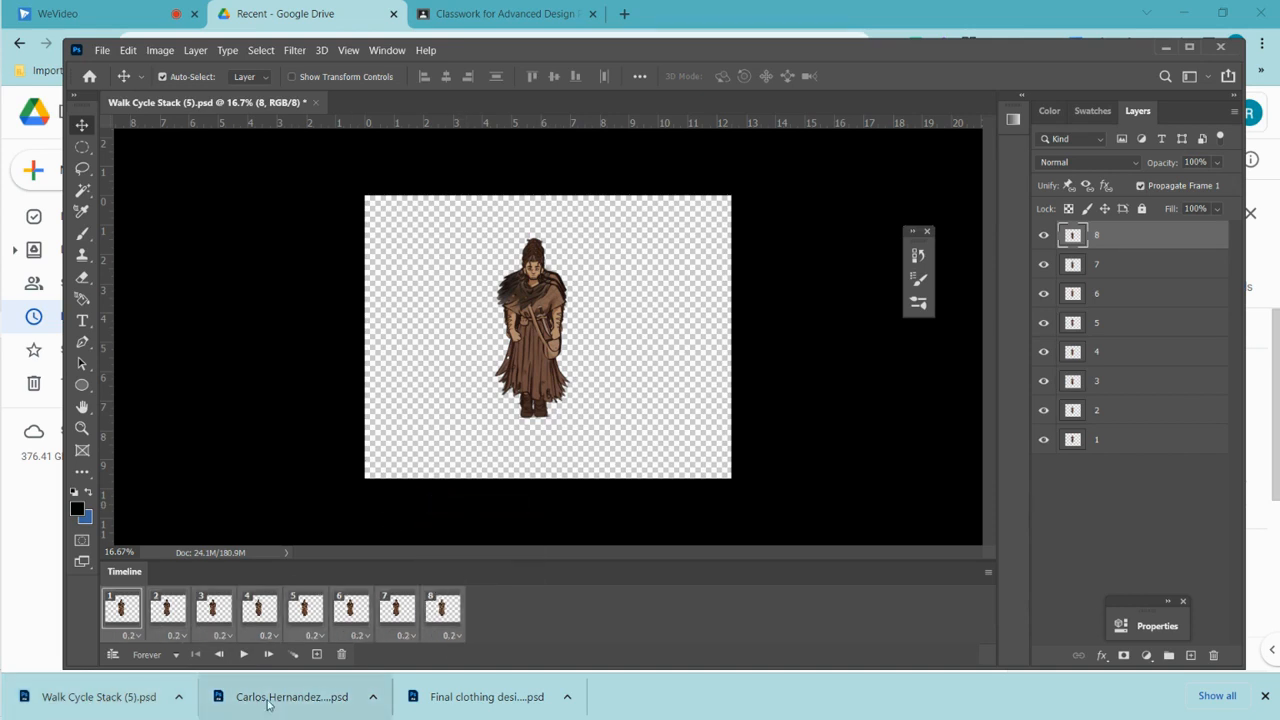
click(245, 655)
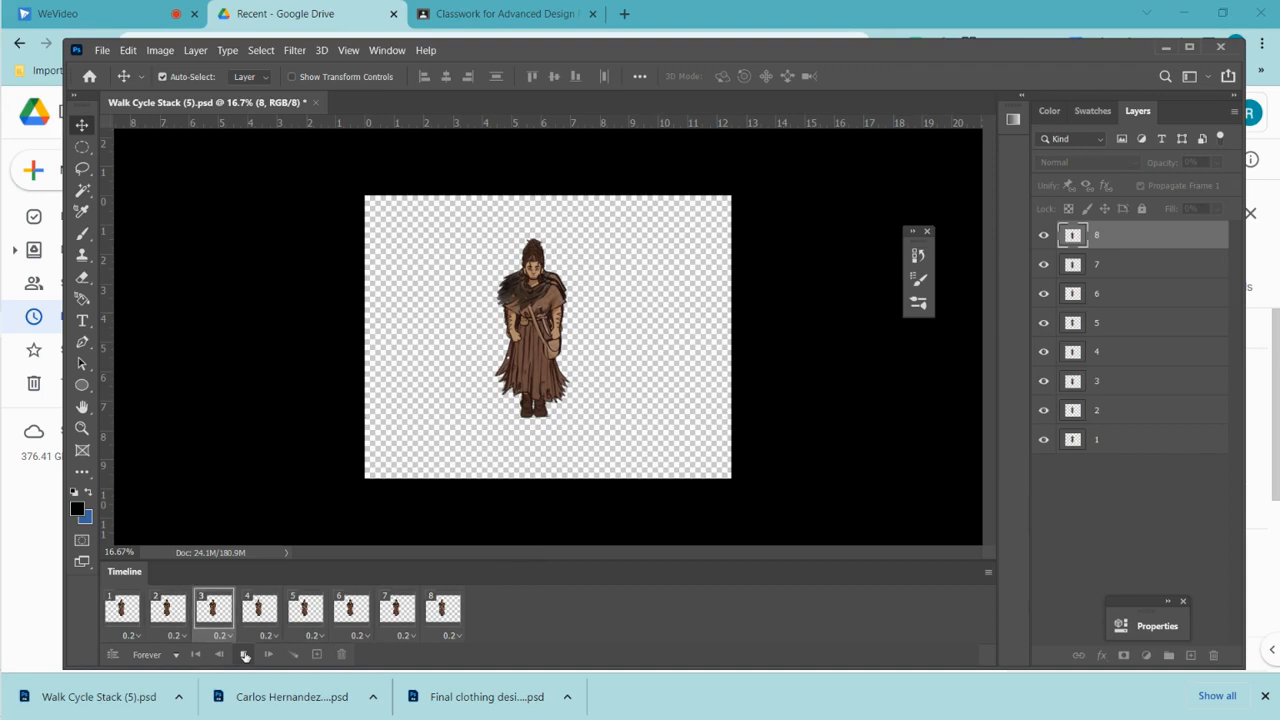
Step: Stop the walk cycle playback and delete the whole frame animation, keeping the eight layers
click(244, 655)
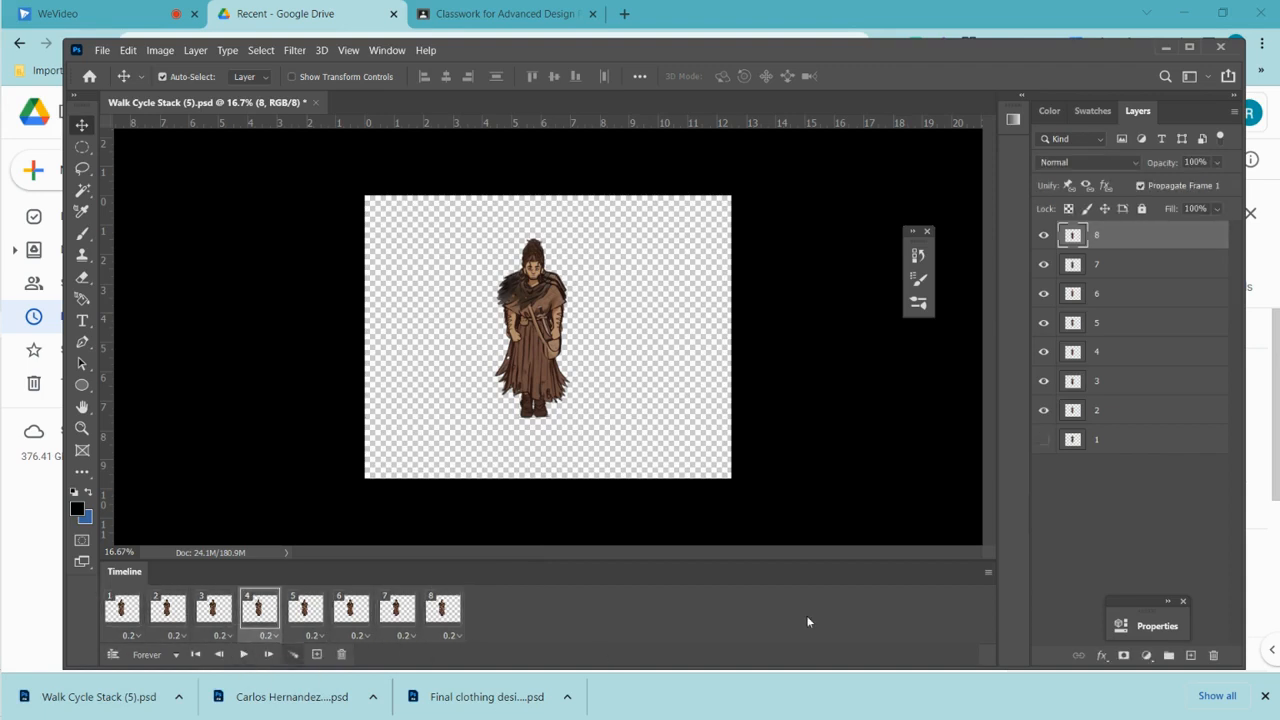
click(988, 572)
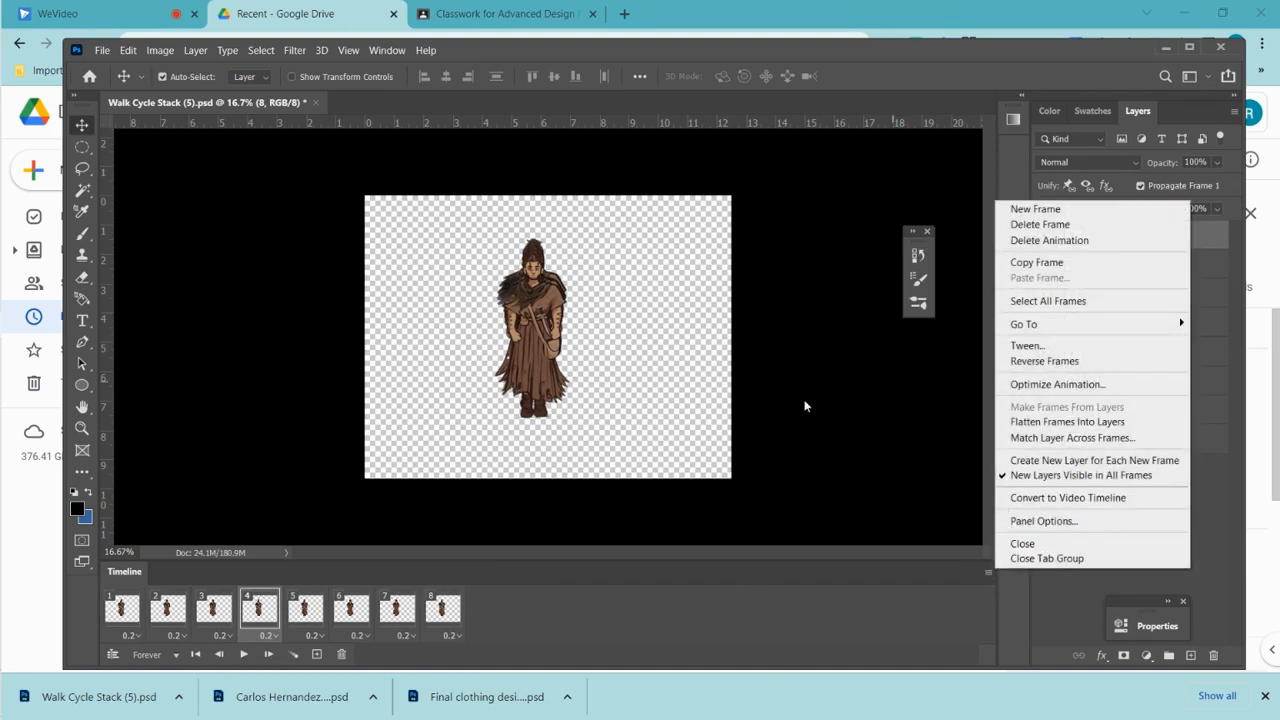
click(1005, 239)
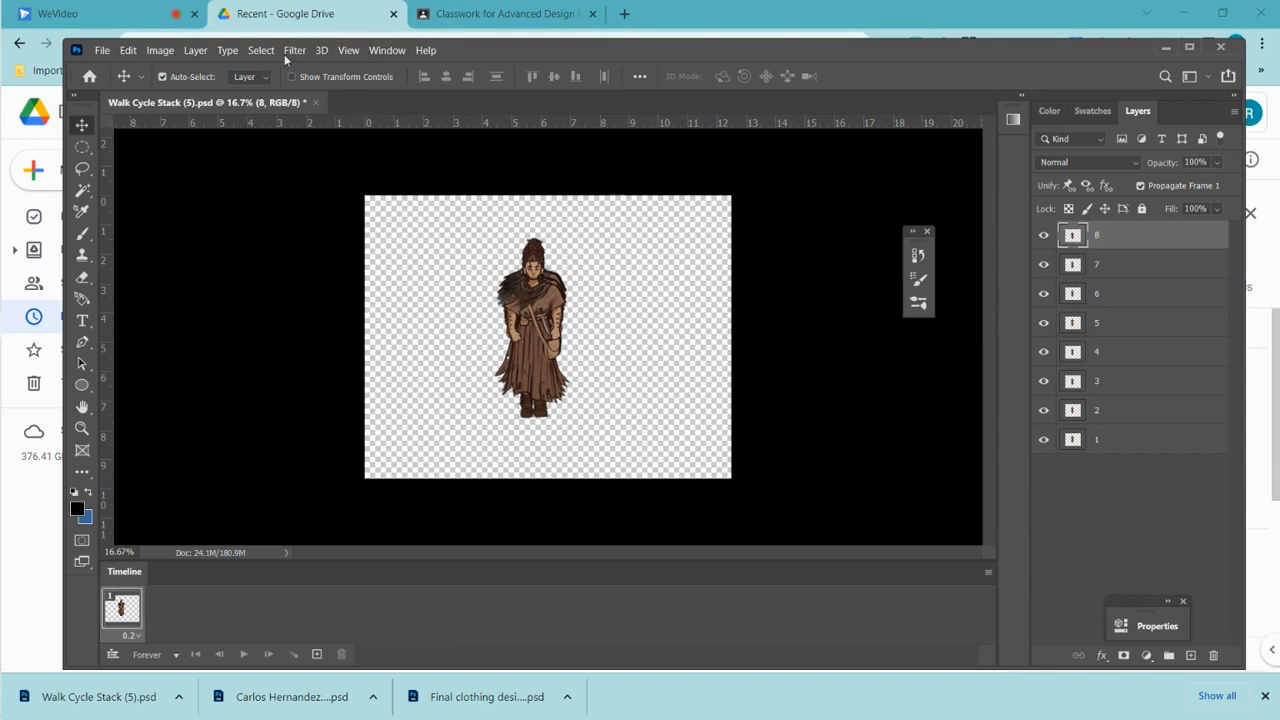
Step: Save the document as a layered PSD in Downloads, named with the student's first name followed by "walk cycle stack", replacing the existing file
click(102, 50)
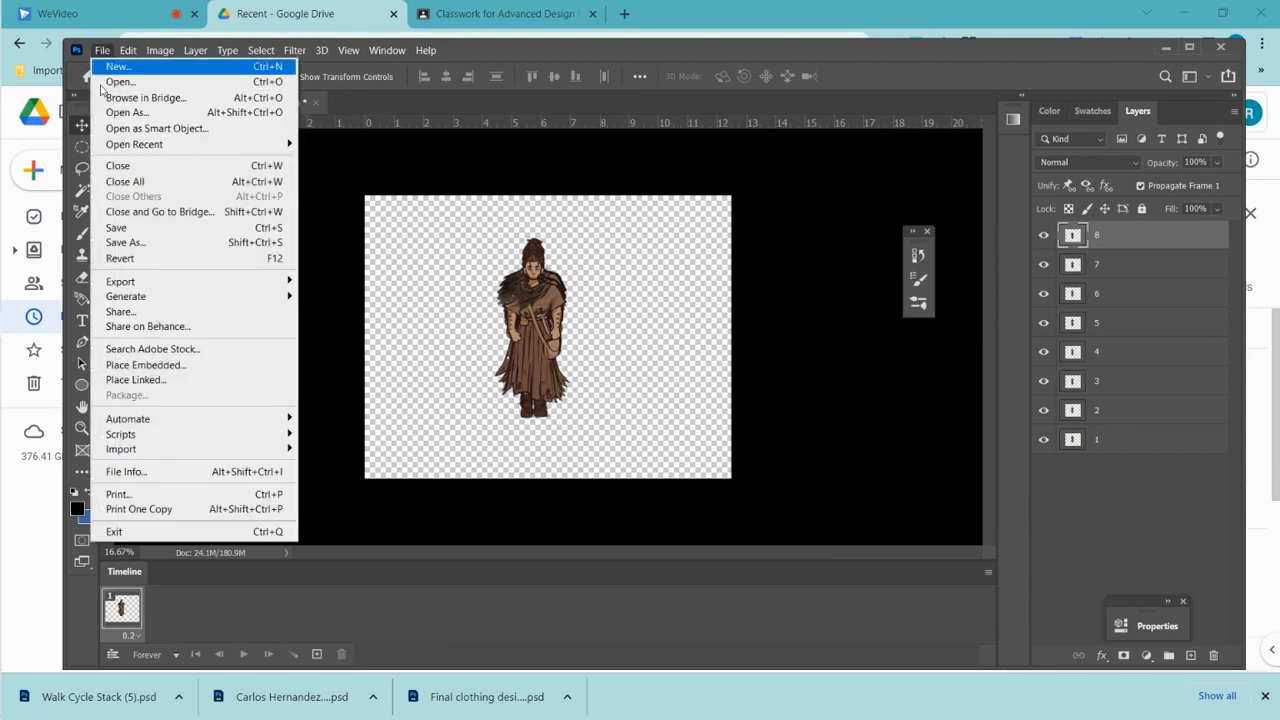
click(166, 242)
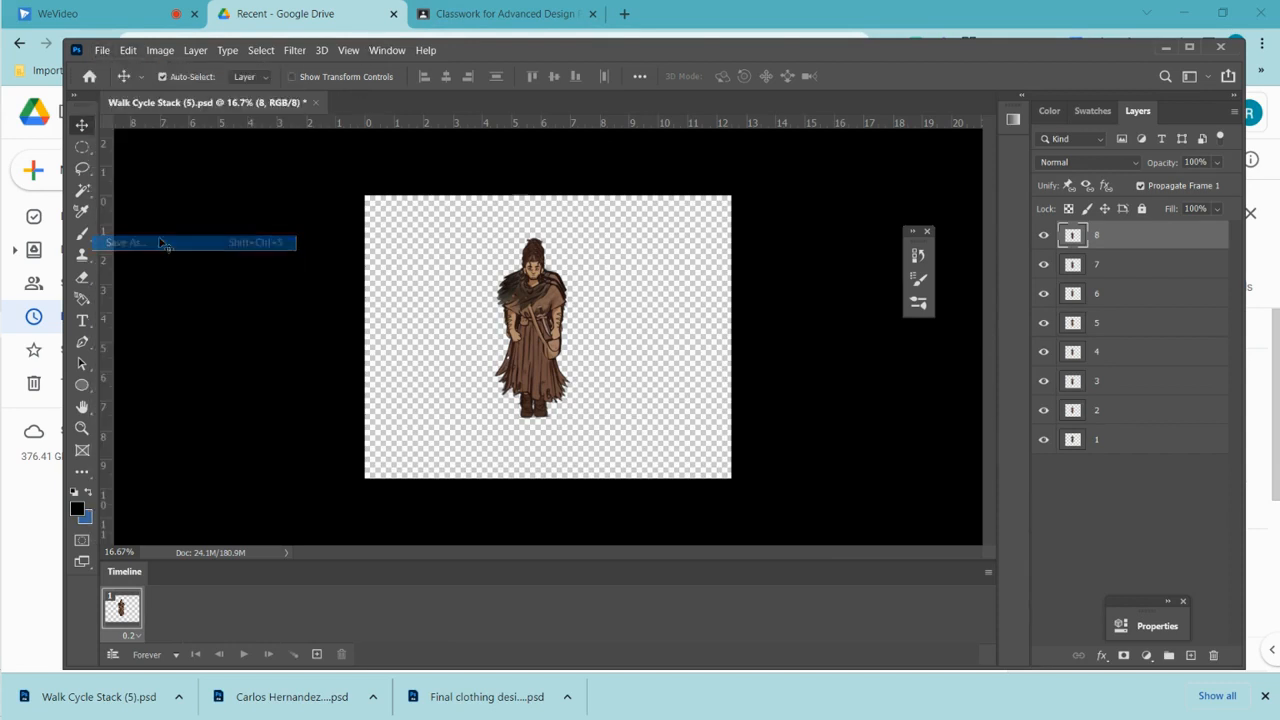
click(663, 489)
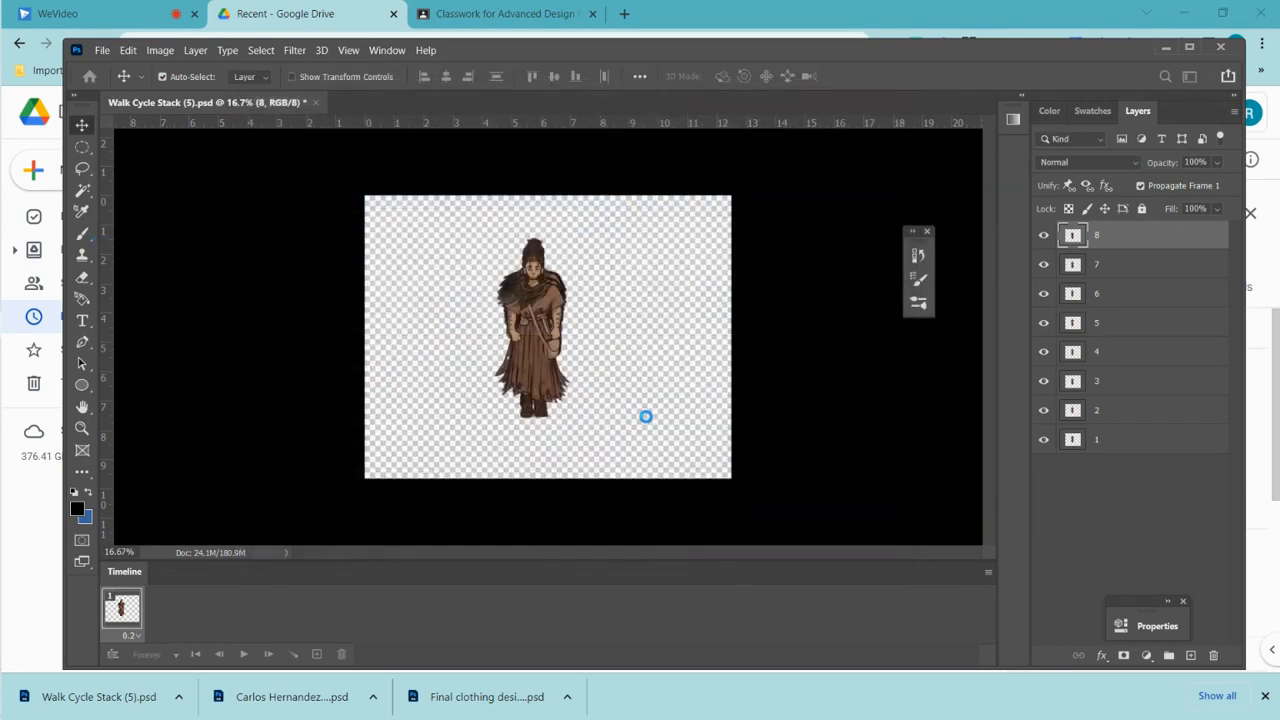
click(463, 247)
key(j)
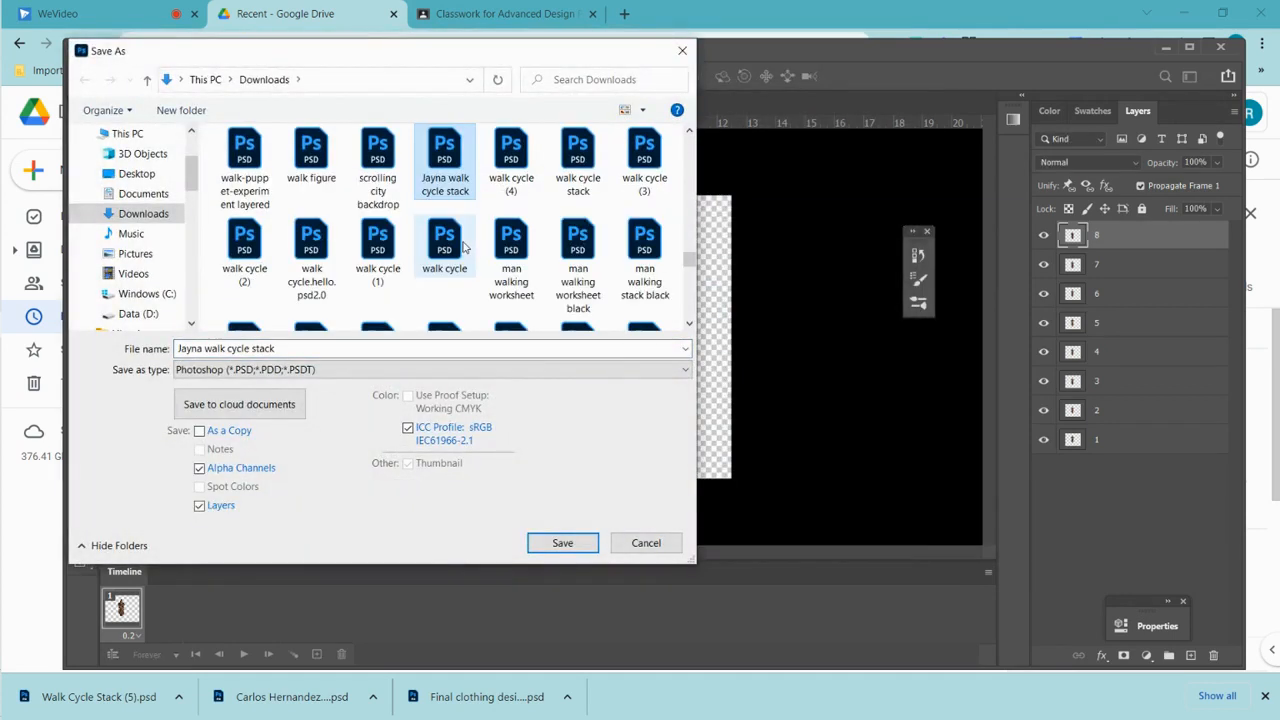
click(307, 349)
click(307, 349)
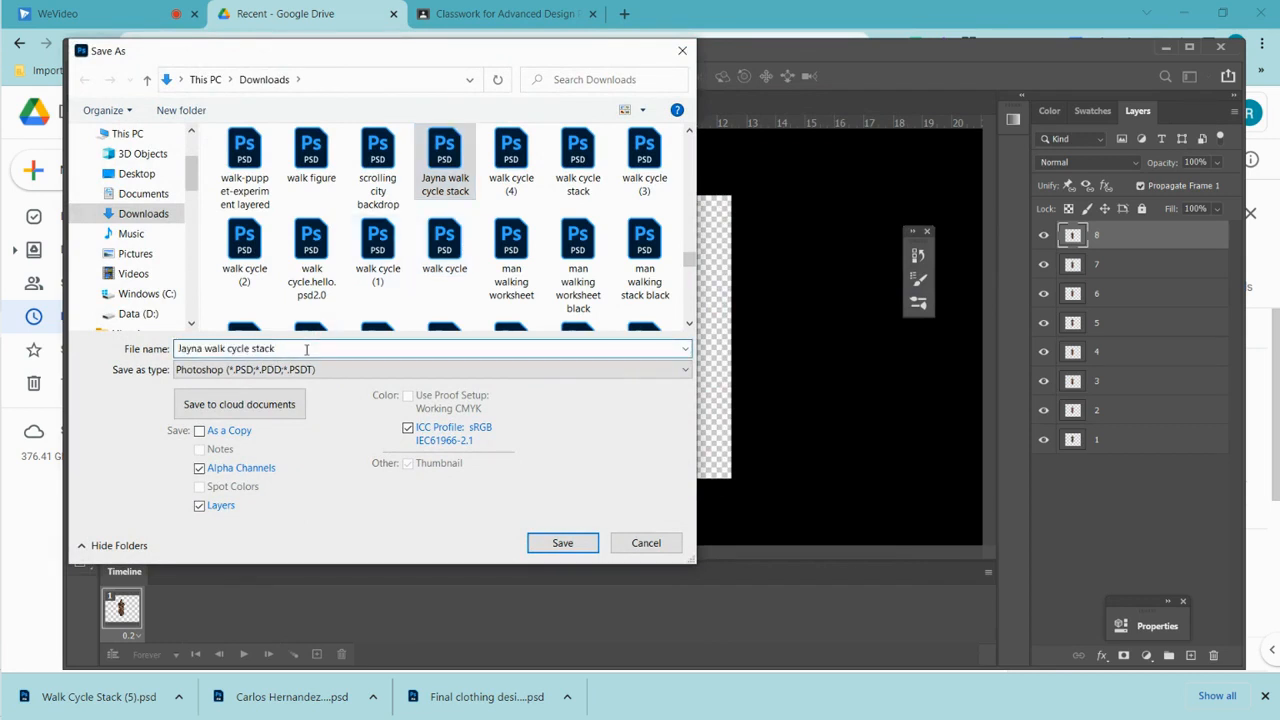
click(563, 542)
click(679, 371)
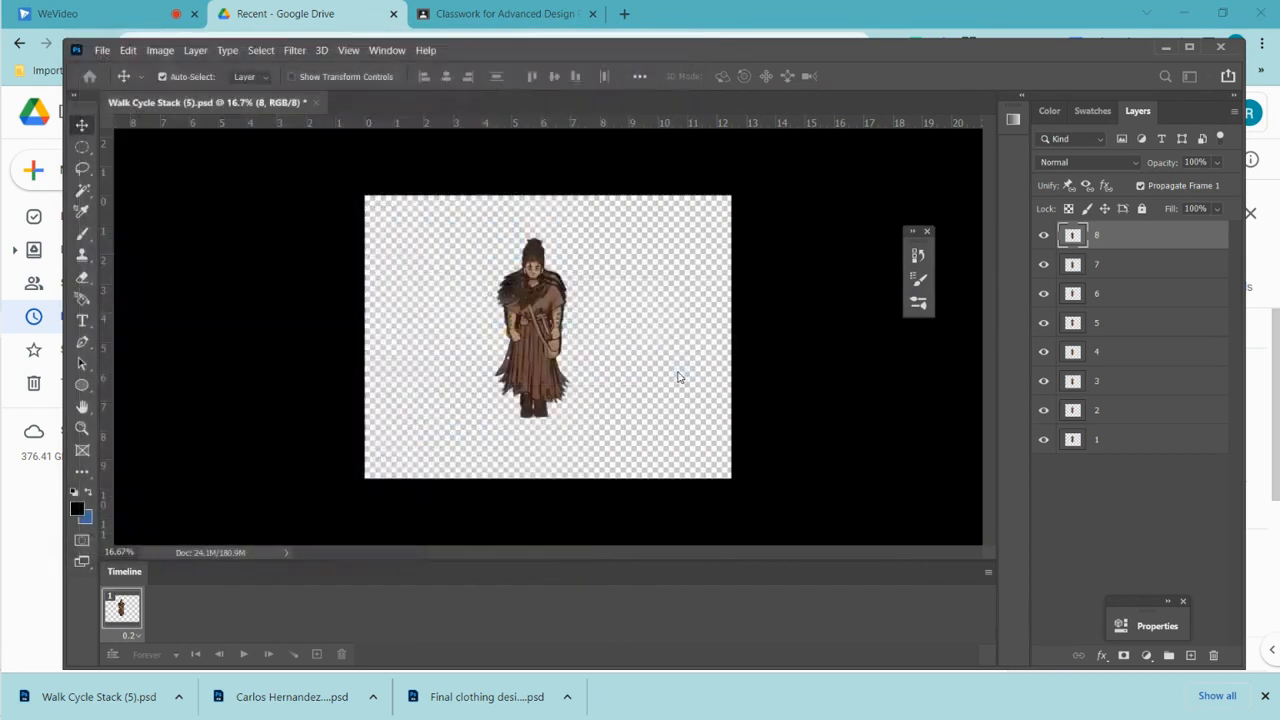
click(839, 188)
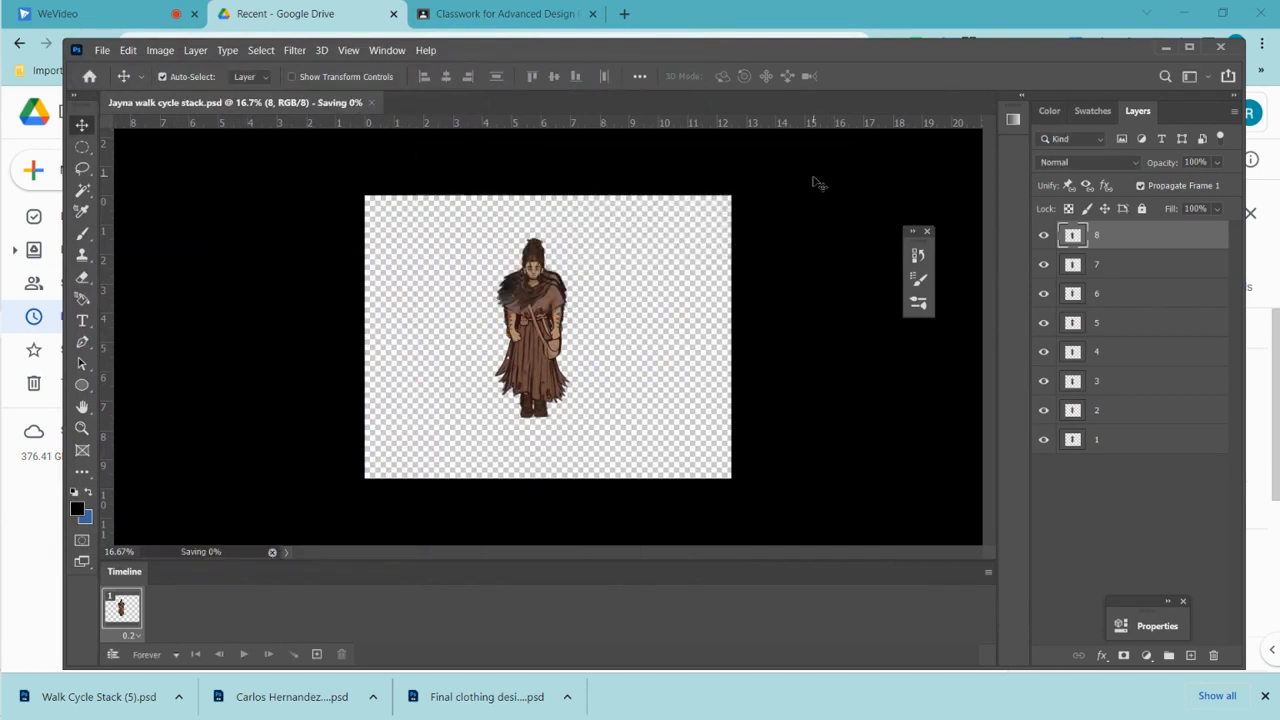
Step: Hide the Timeline panel and show it again
click(386, 50)
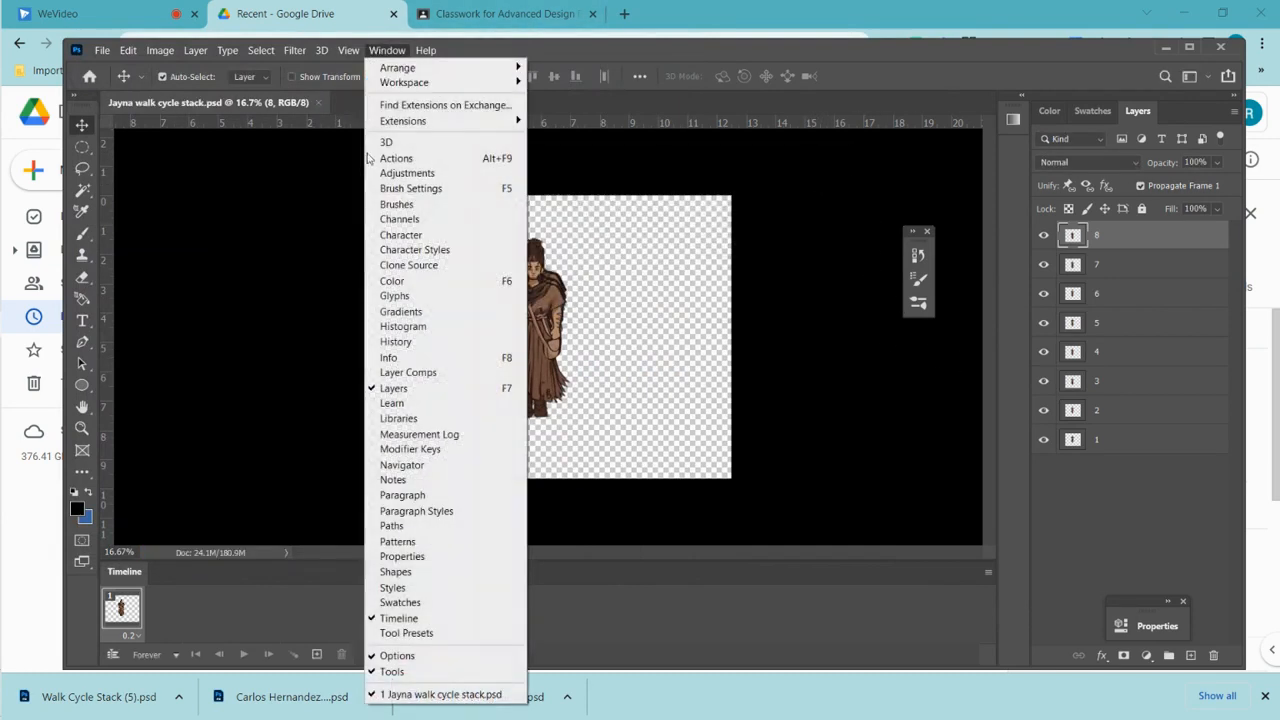
click(471, 618)
click(386, 50)
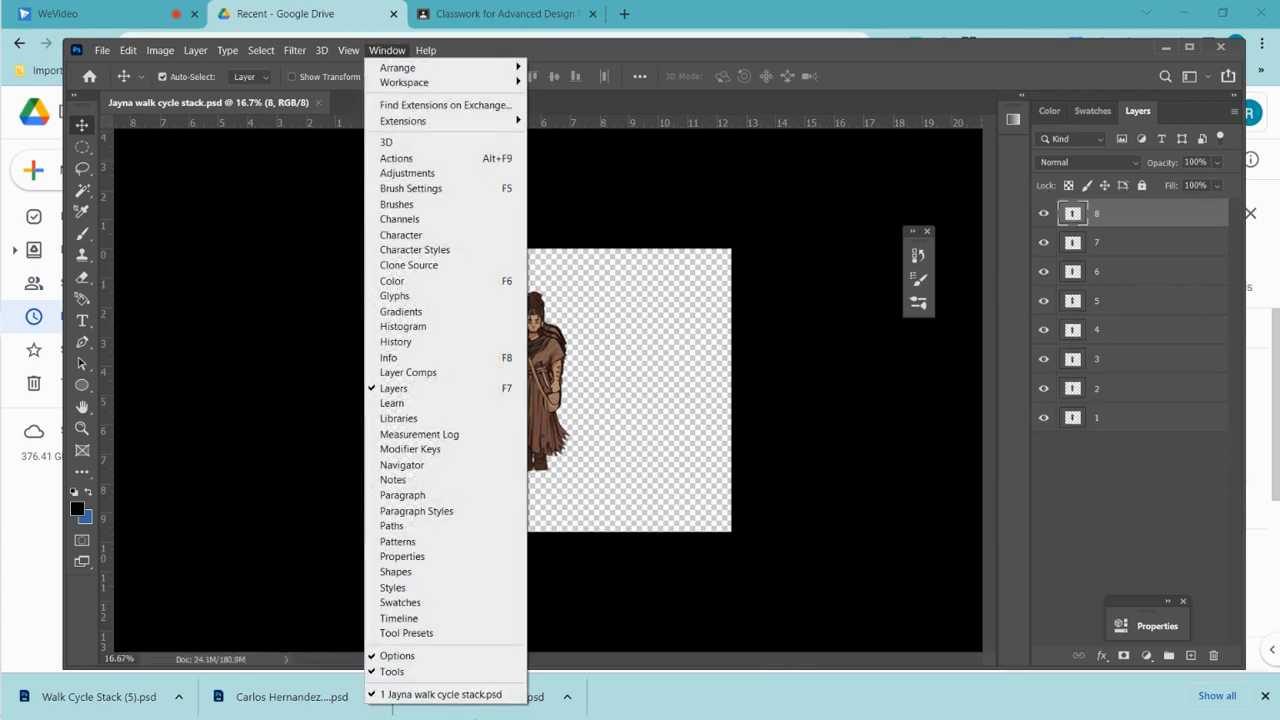
click(416, 619)
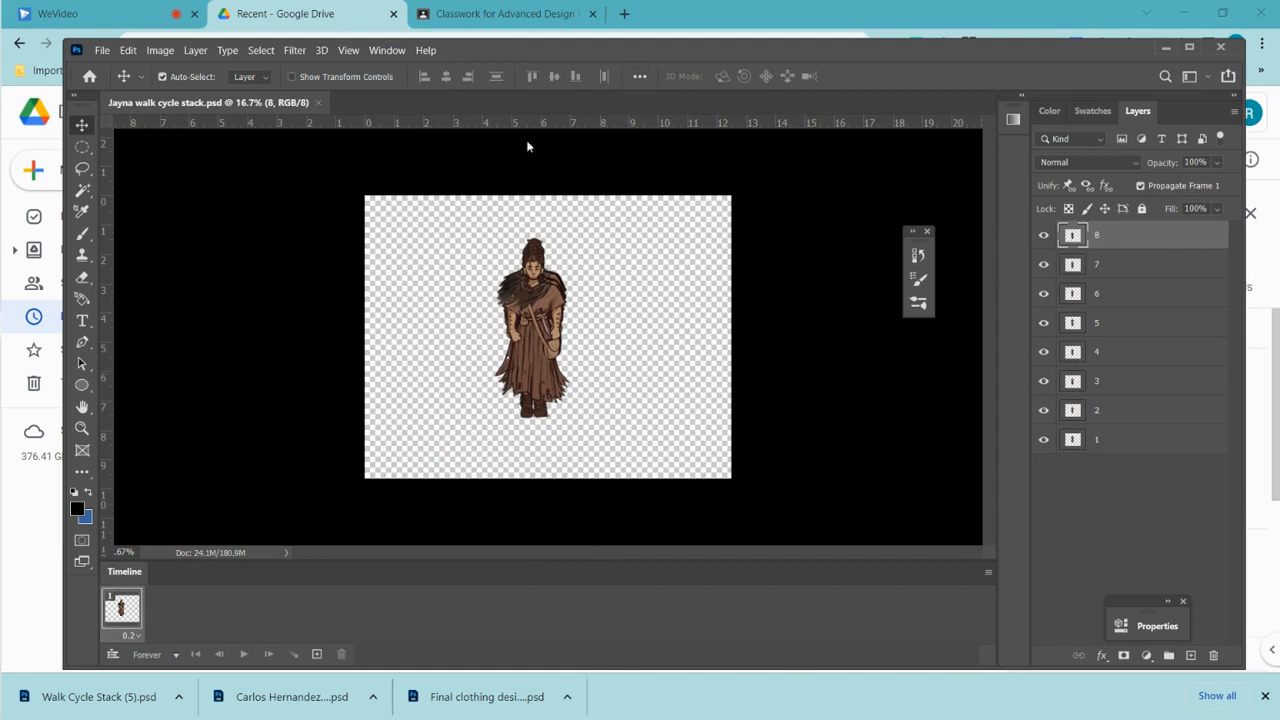
Step: Maximize the Photoshop window and make animation frames from the eight layers
click(1187, 47)
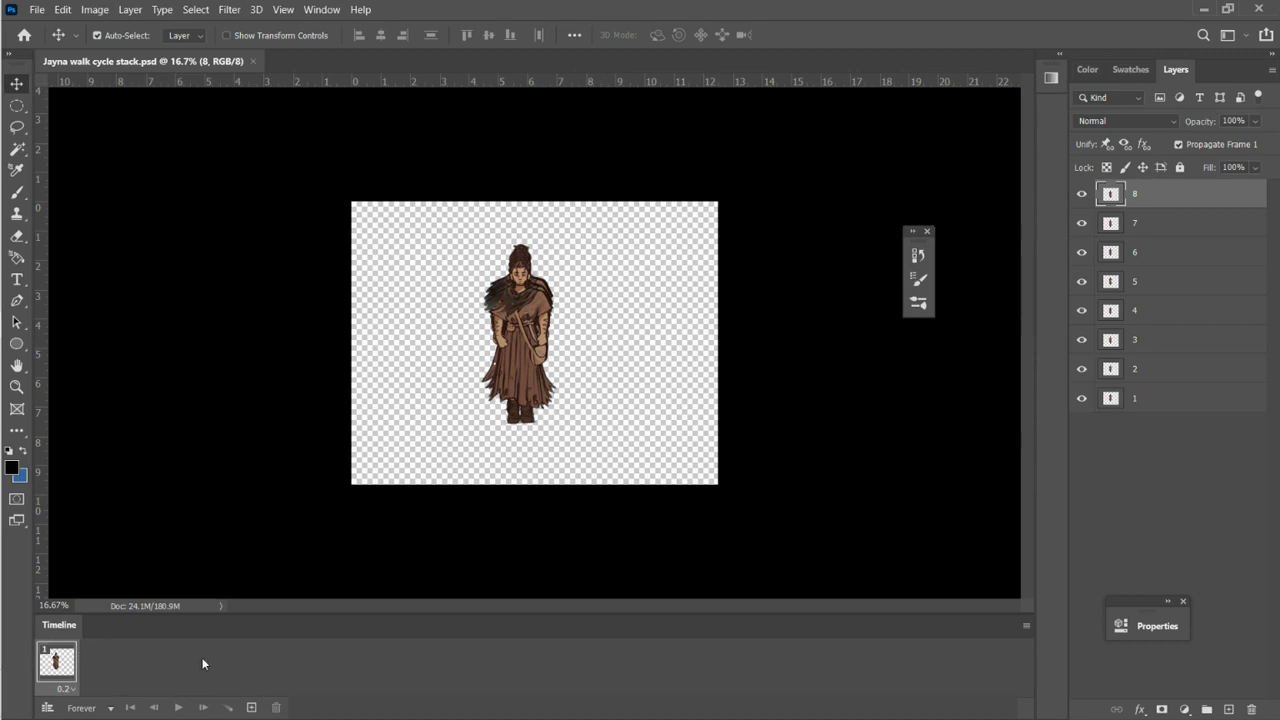
click(1027, 625)
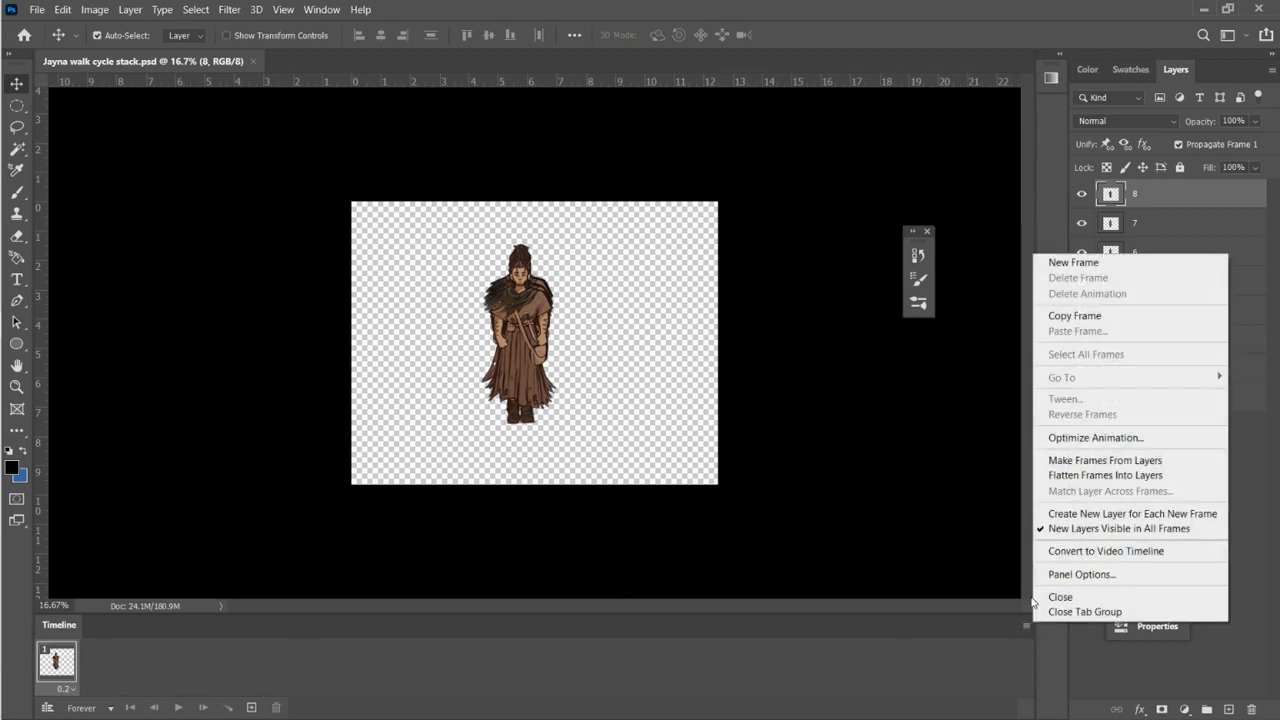
click(1115, 461)
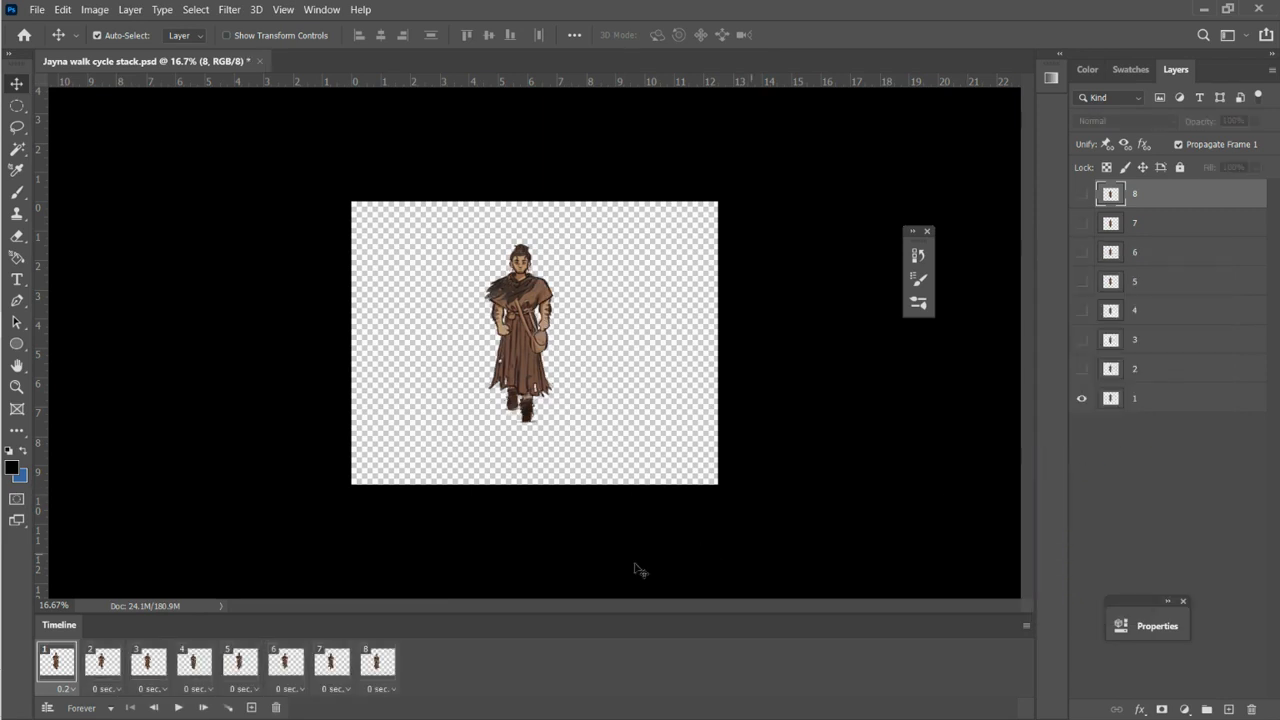
Step: Set the delay of the new animation frames to 0.2 seconds, then play the walk cycle and stop it
click(386, 690)
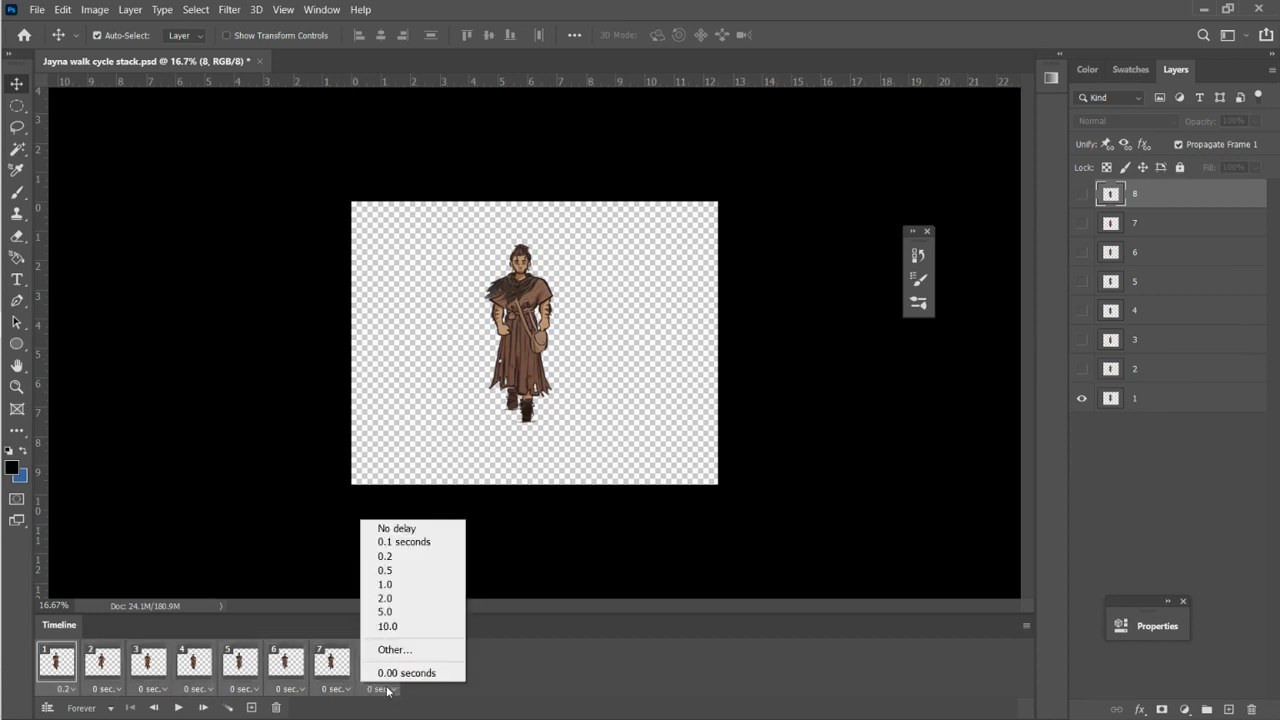
click(385, 556)
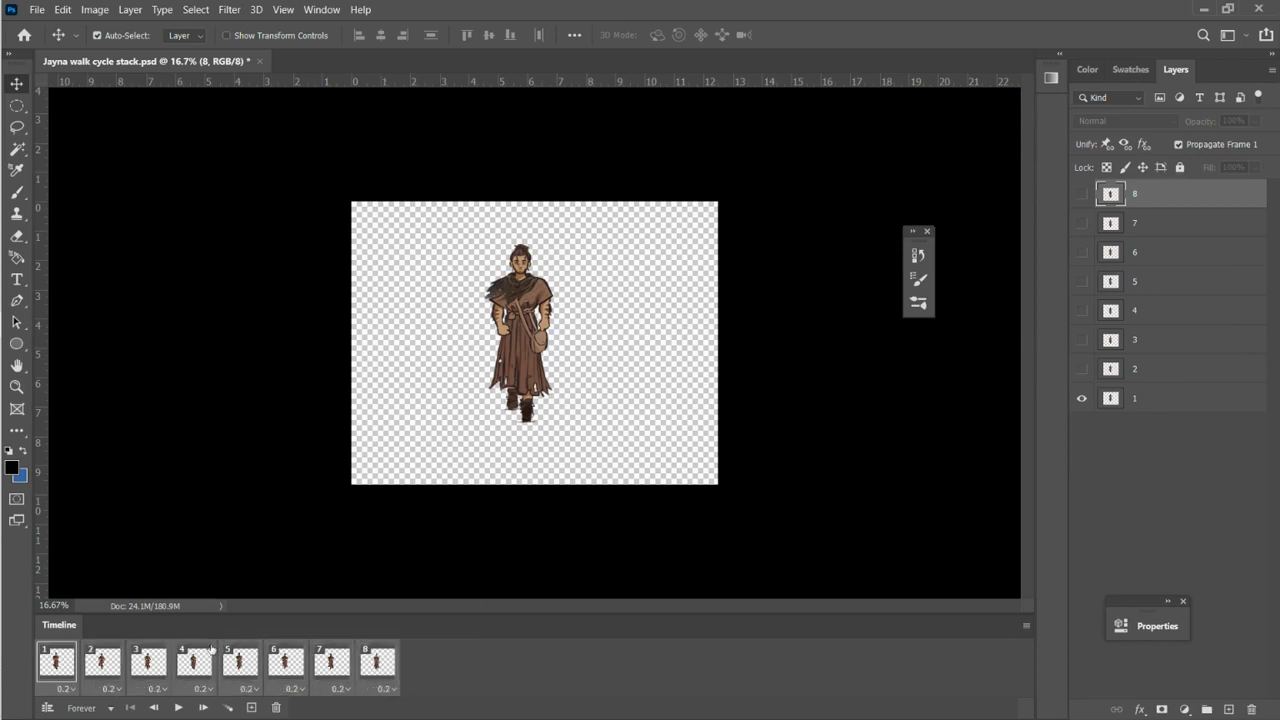
click(180, 707)
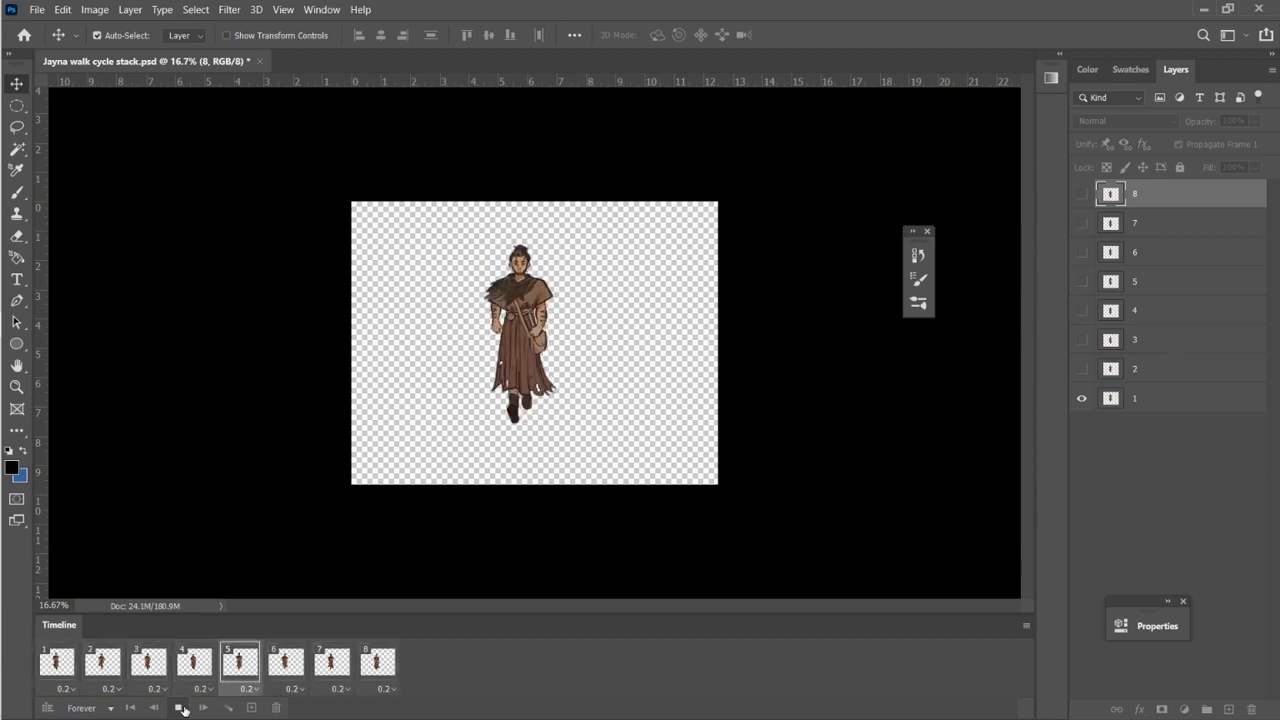
click(180, 708)
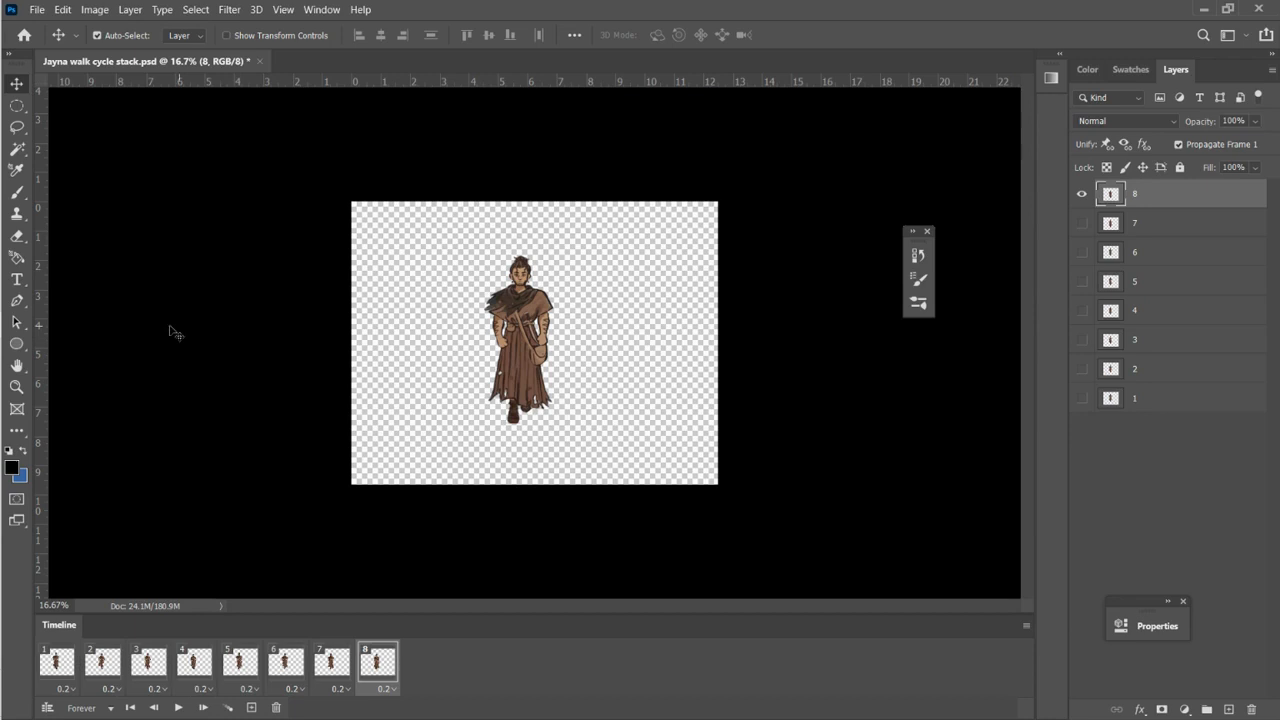
Step: Switch to Animate, dismiss the export message and create a Full HD 1920 x 1080 HTML5 Canvas document at 24 fps
mouse_move(2, 400)
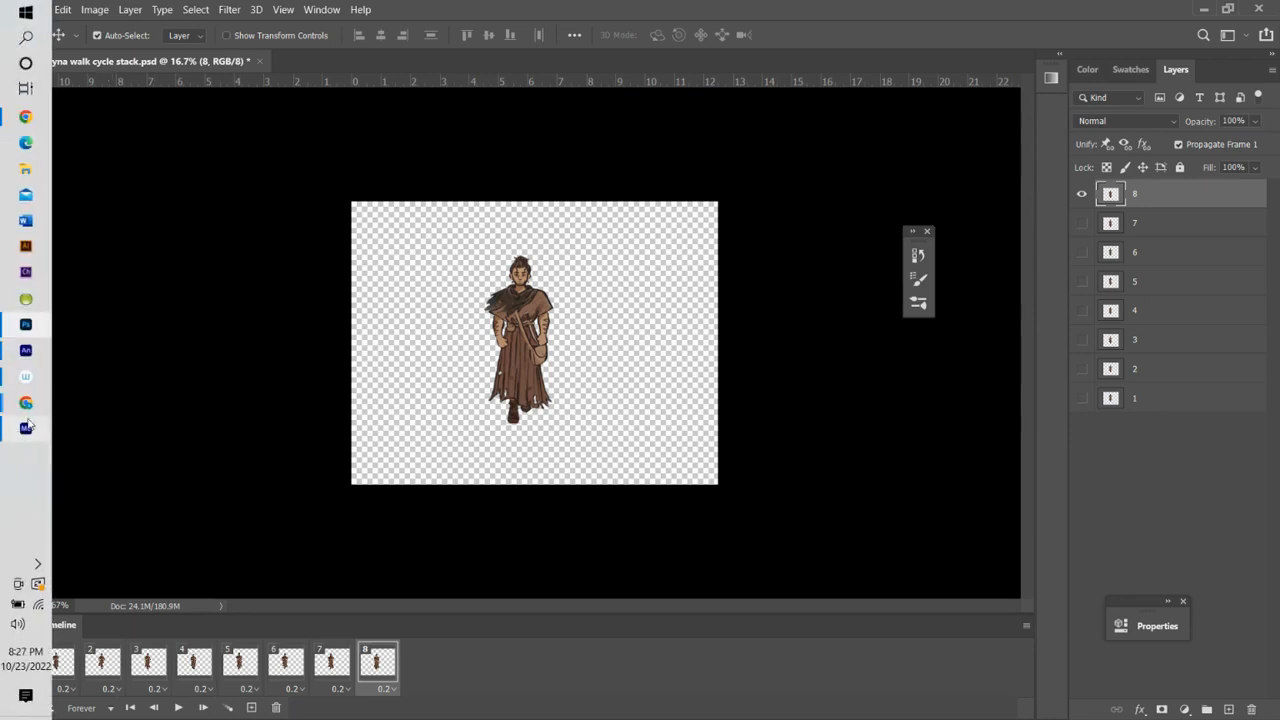
click(25, 351)
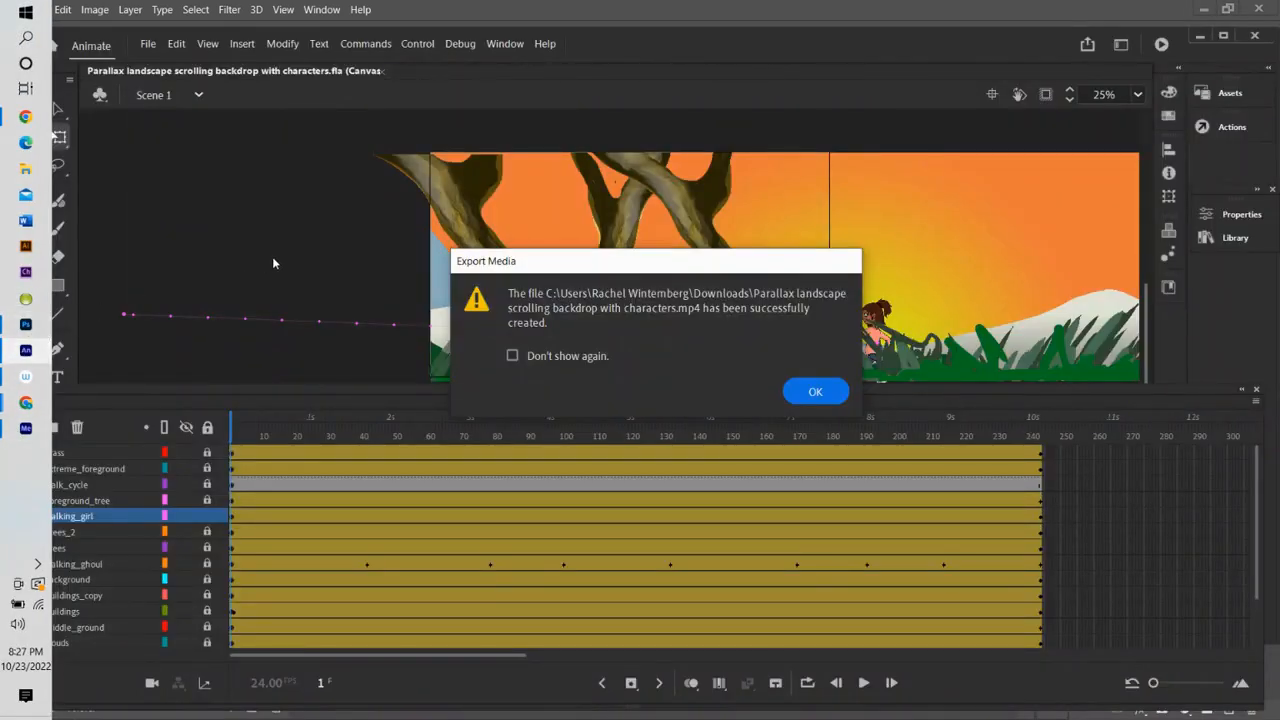
click(147, 45)
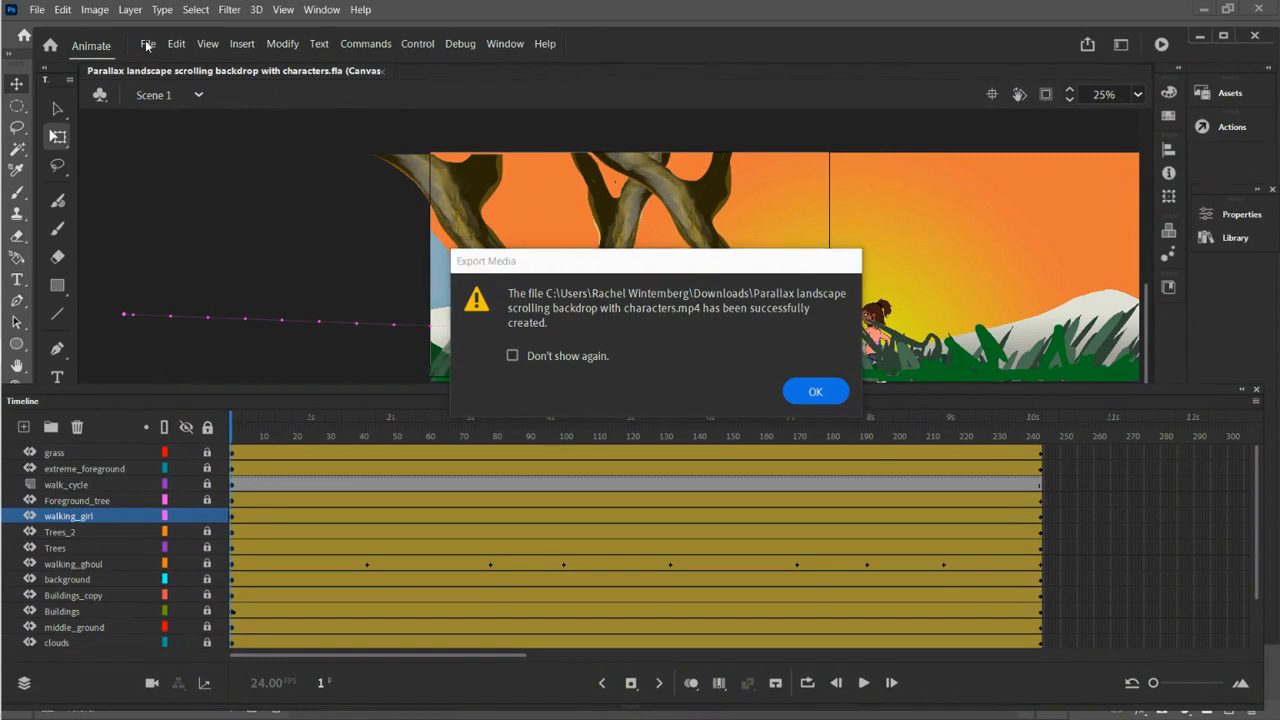
click(815, 391)
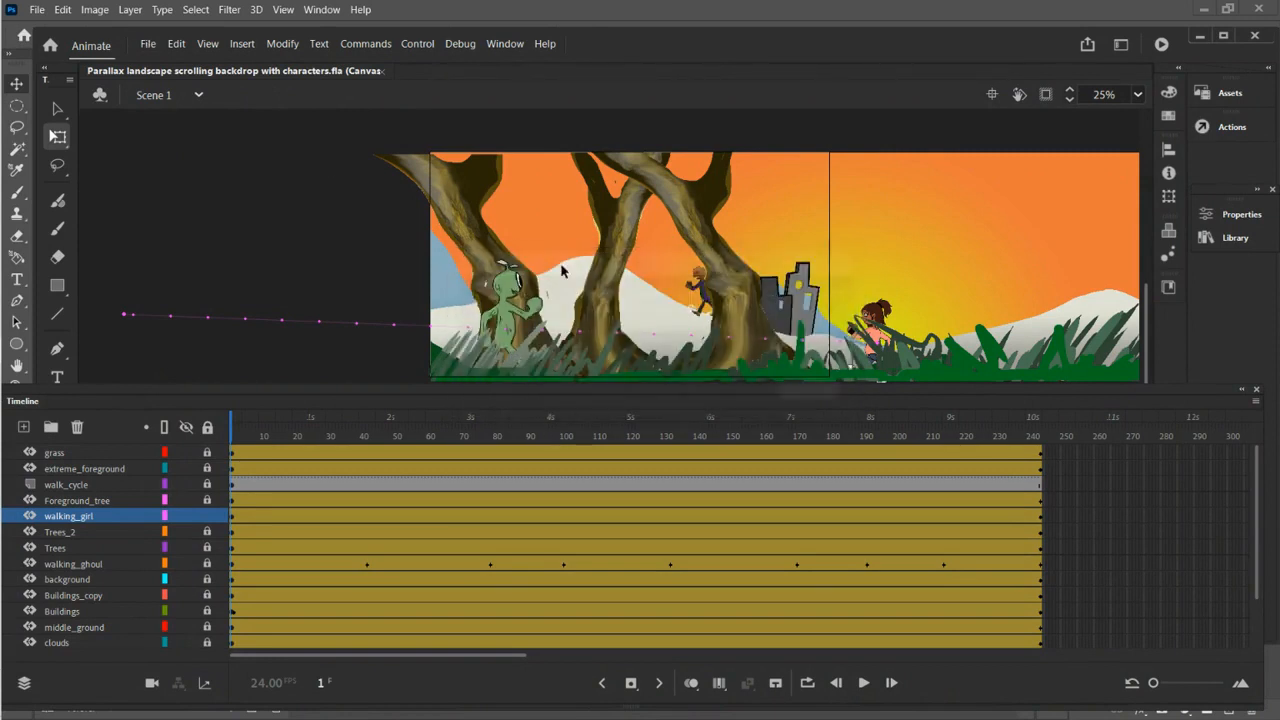
click(147, 44)
click(161, 70)
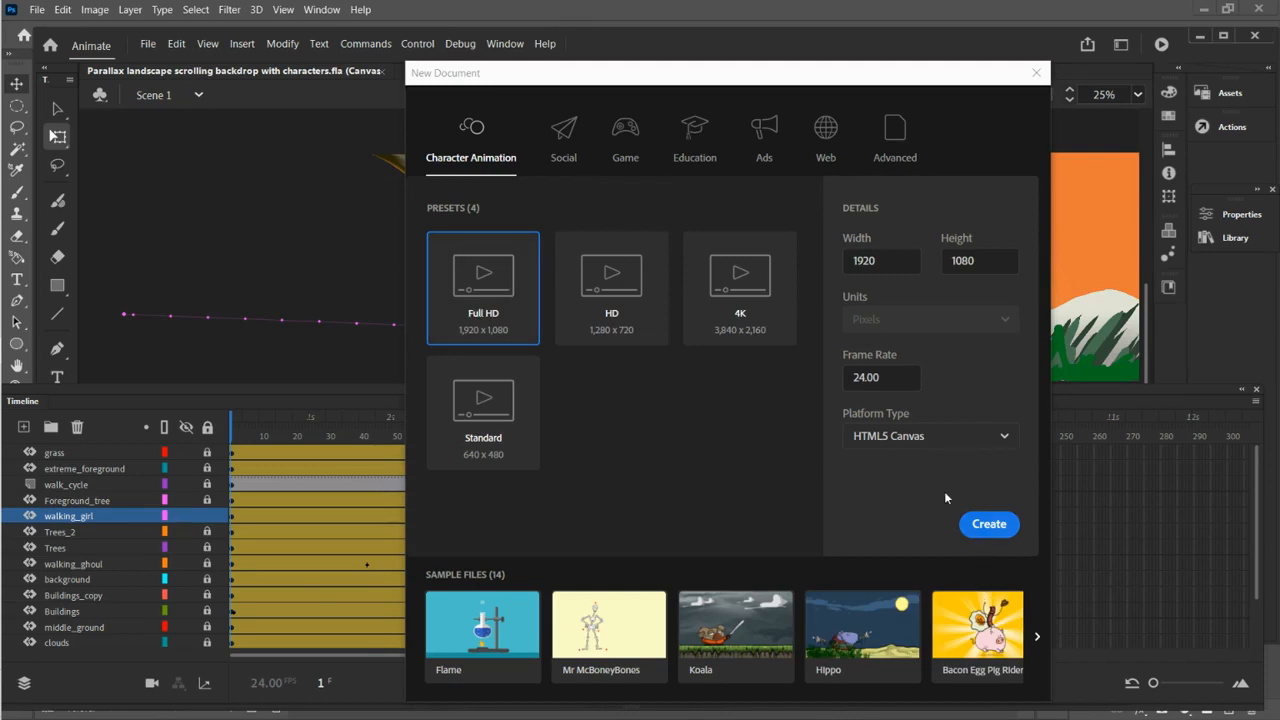
click(989, 525)
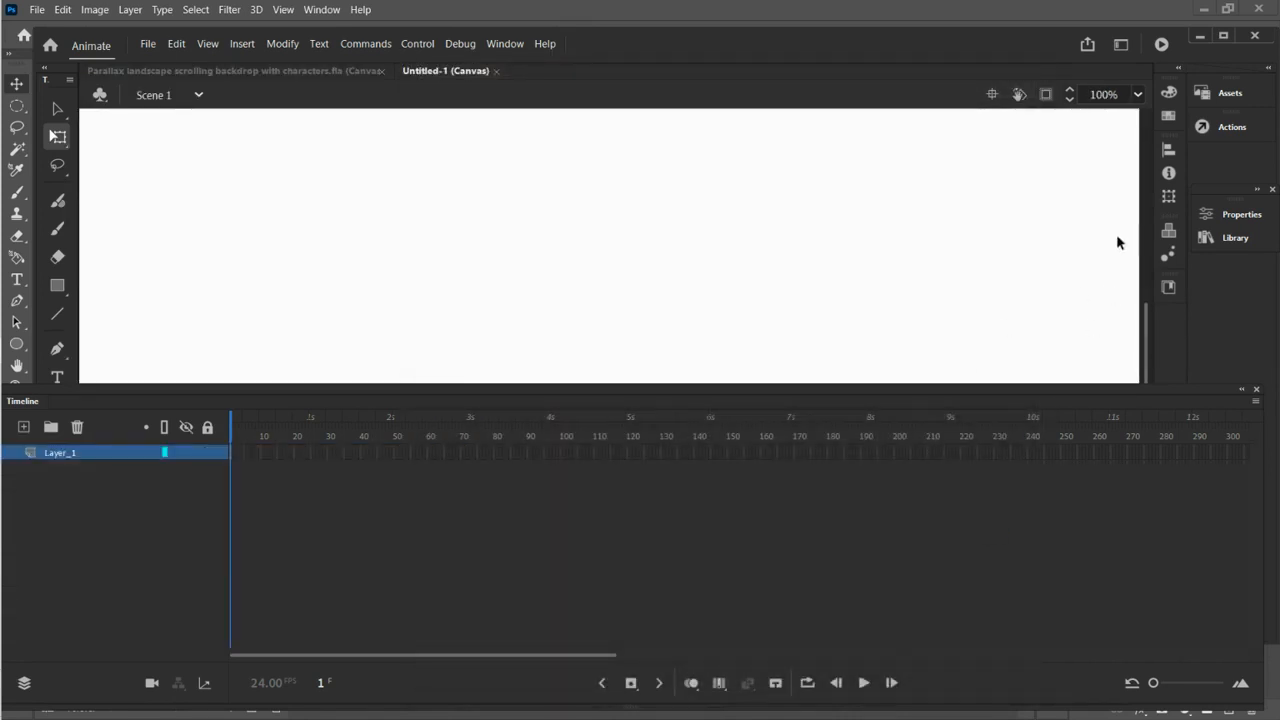
Step: Set the stage magnification to 25% and move the floating Timeline panel so it uncovers the whole stage
click(1138, 95)
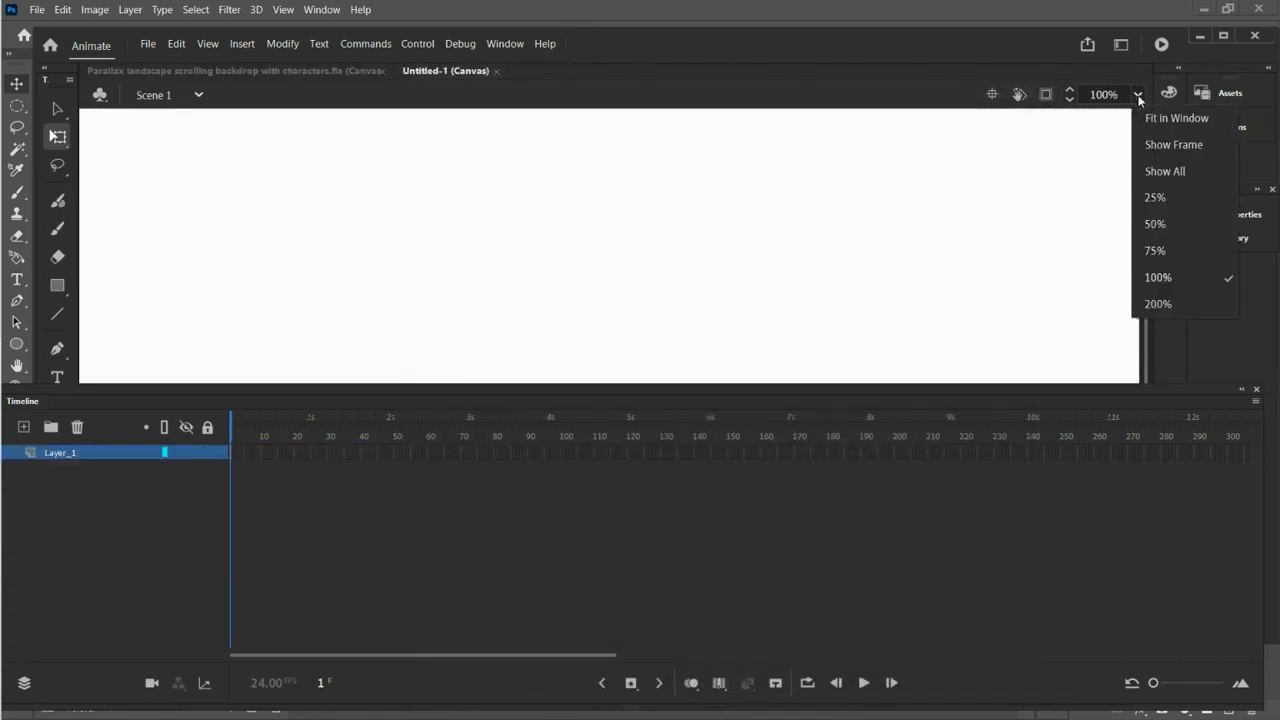
click(1147, 198)
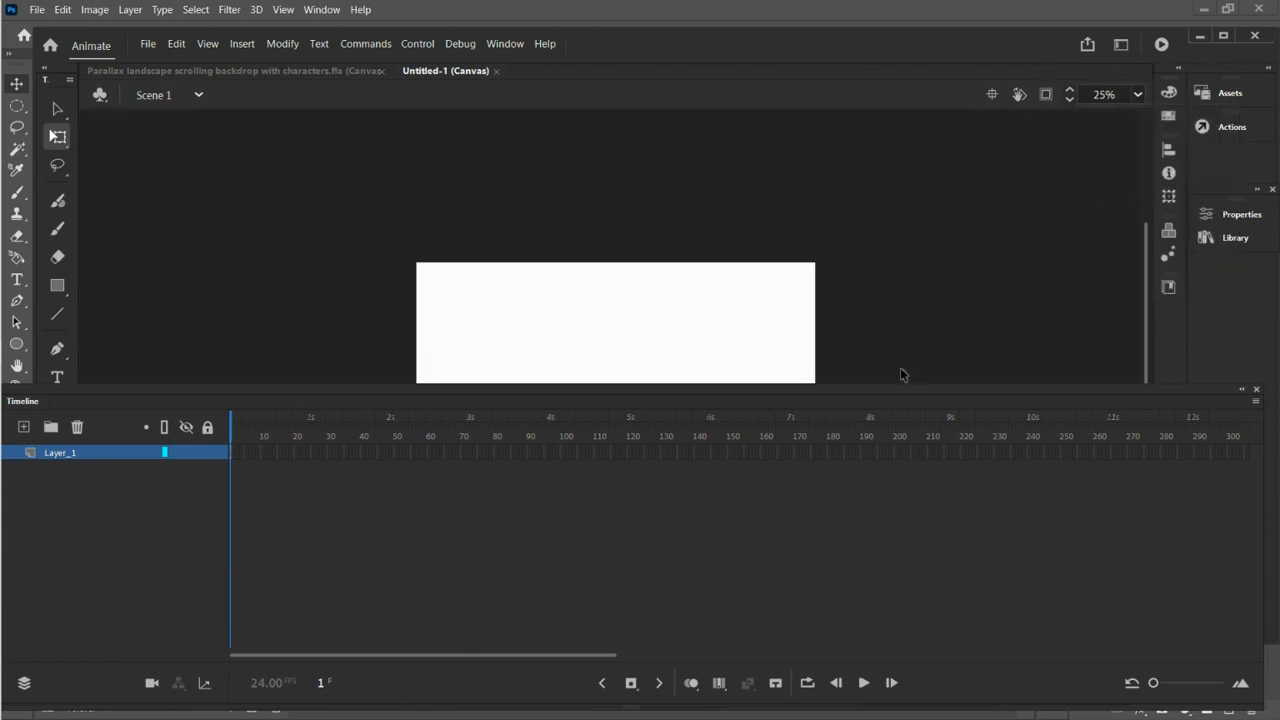
drag(886, 385, 854, 514)
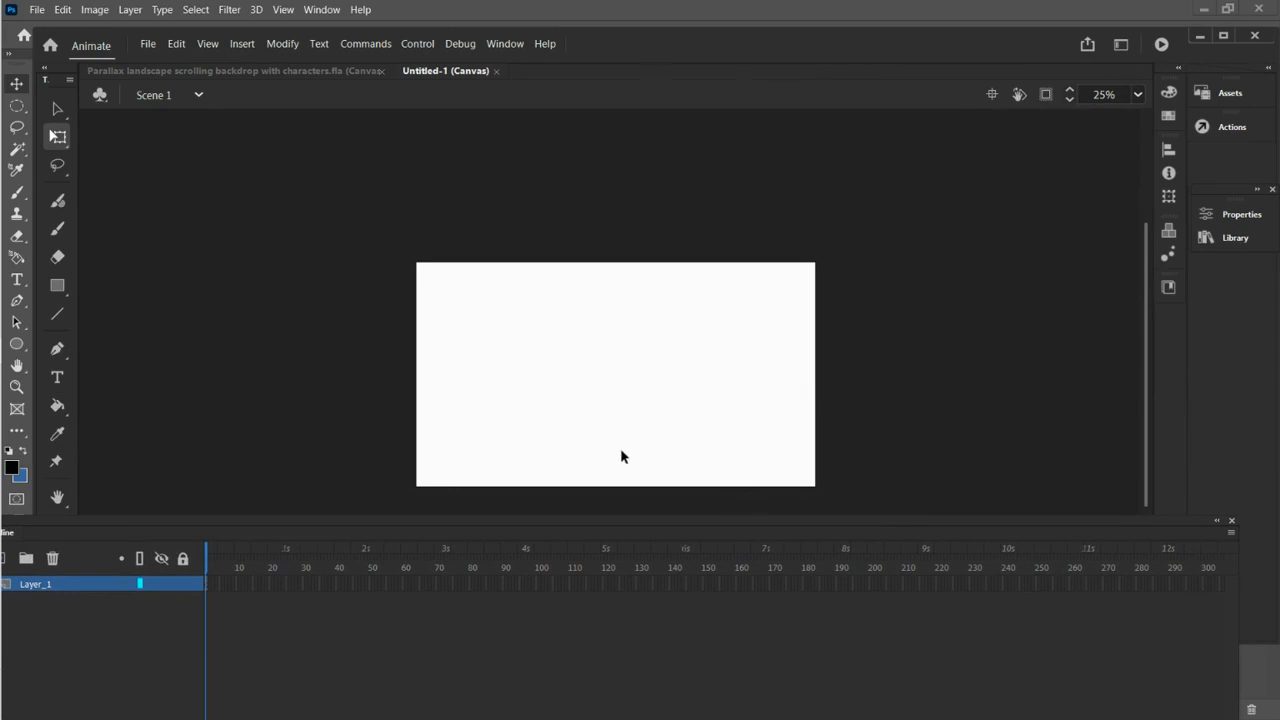
Step: Create a new graphic symbol named with the student's first name followed by "walking man"
click(242, 43)
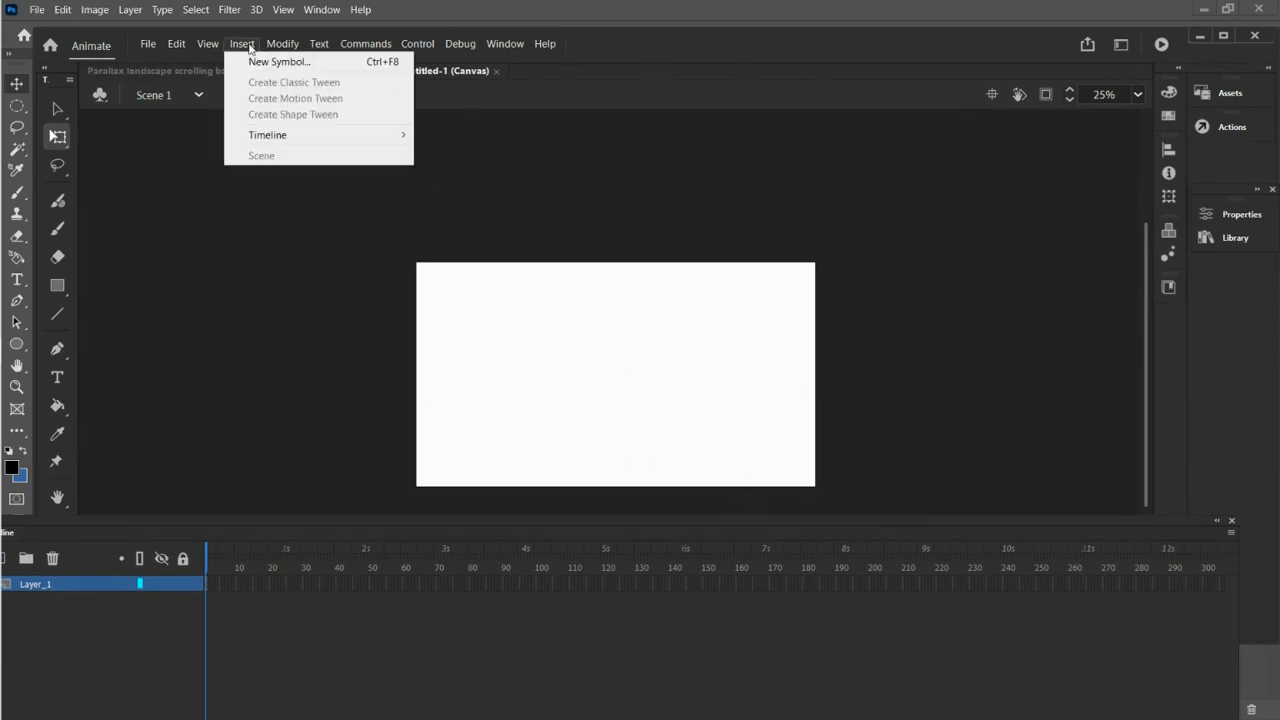
click(252, 62)
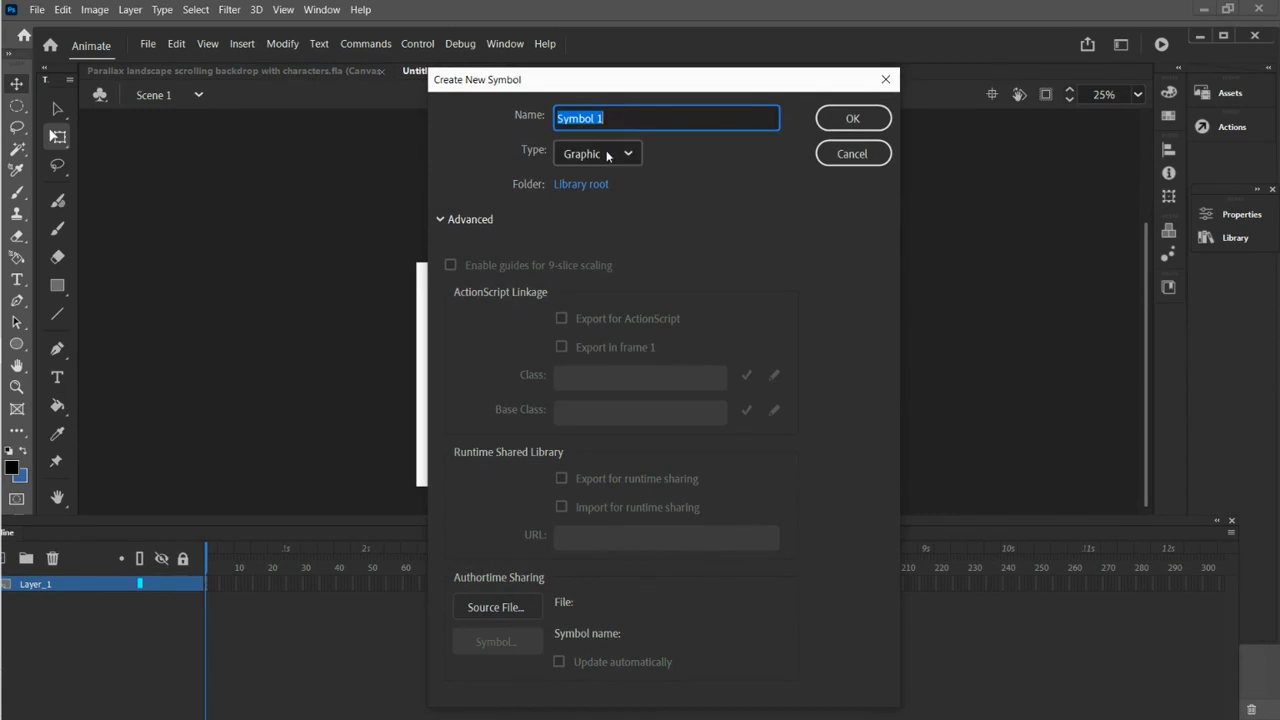
text(walking man)
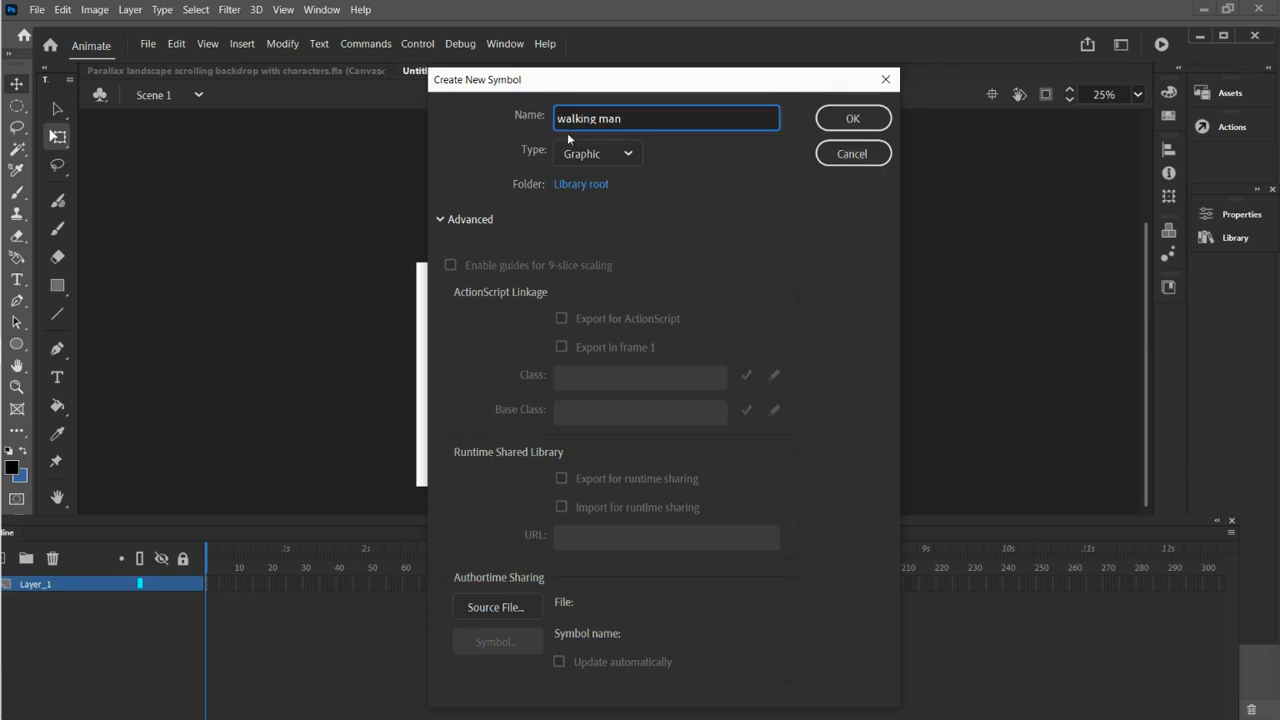
text(Jayna)
click(855, 119)
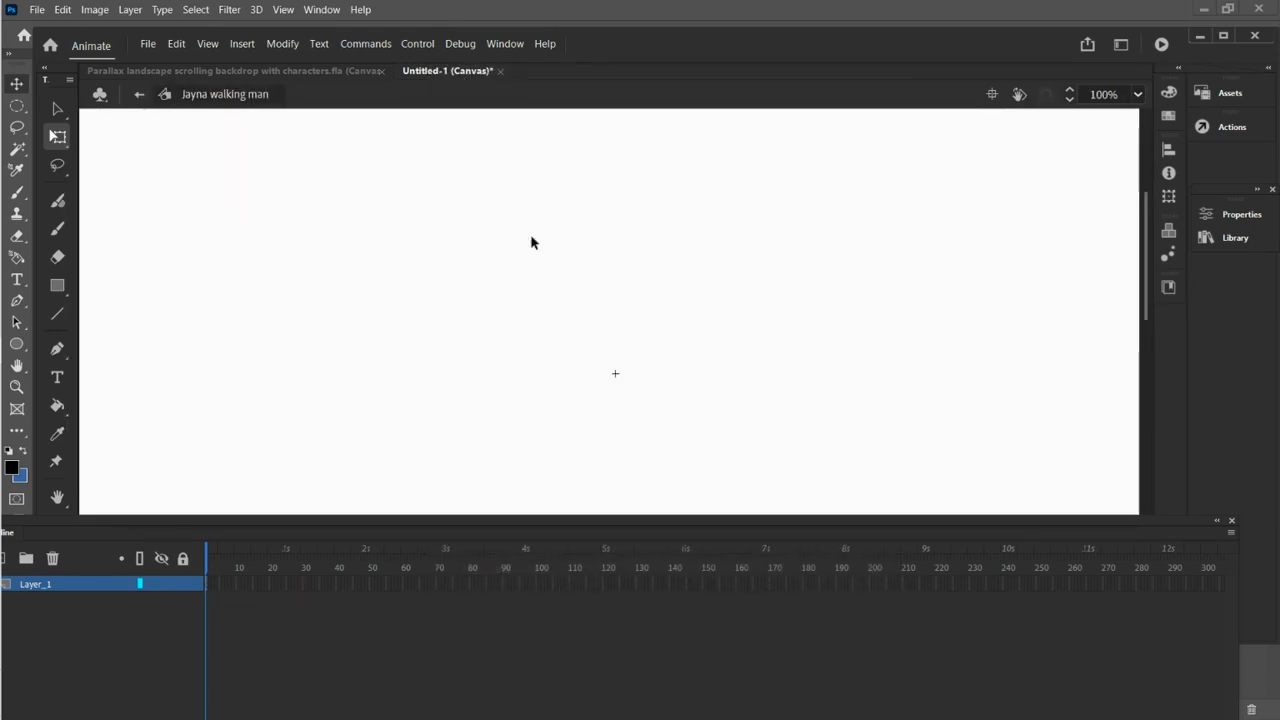
Step: Open the student's walk cycle stack PSD from the Downloads folder for import into the walking man symbol
click(150, 44)
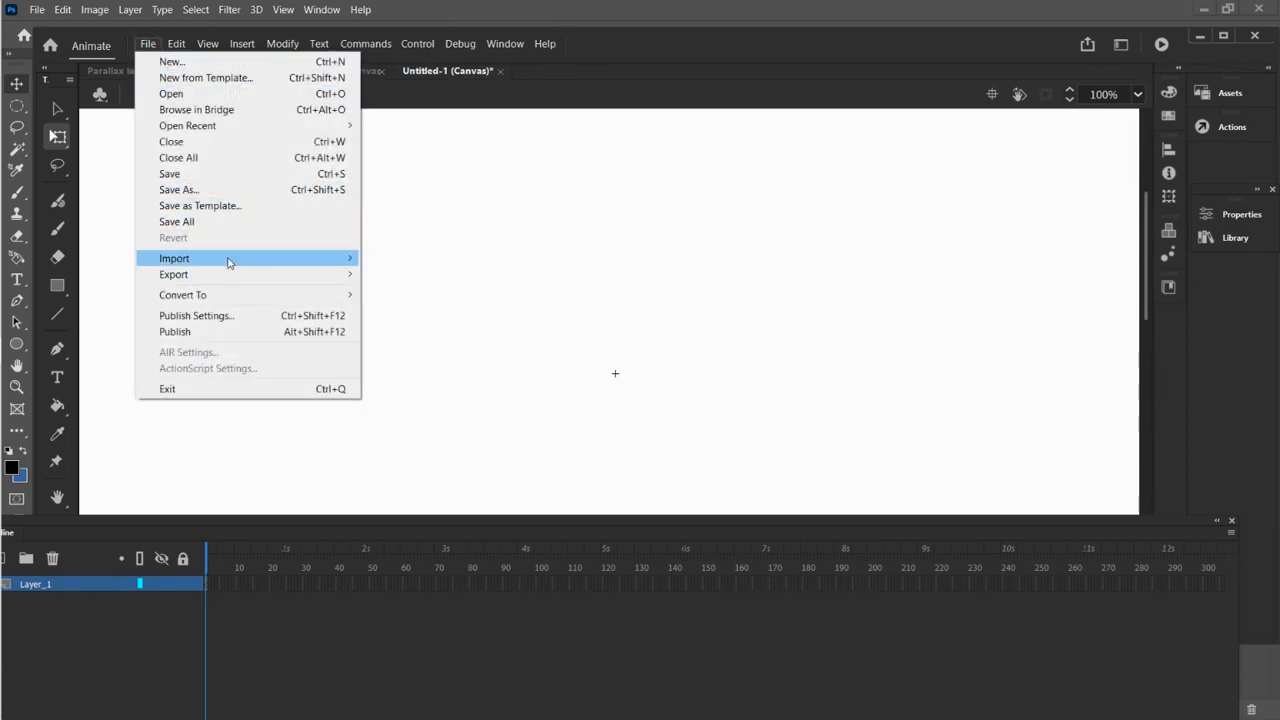
mouse_move(229, 260)
click(406, 258)
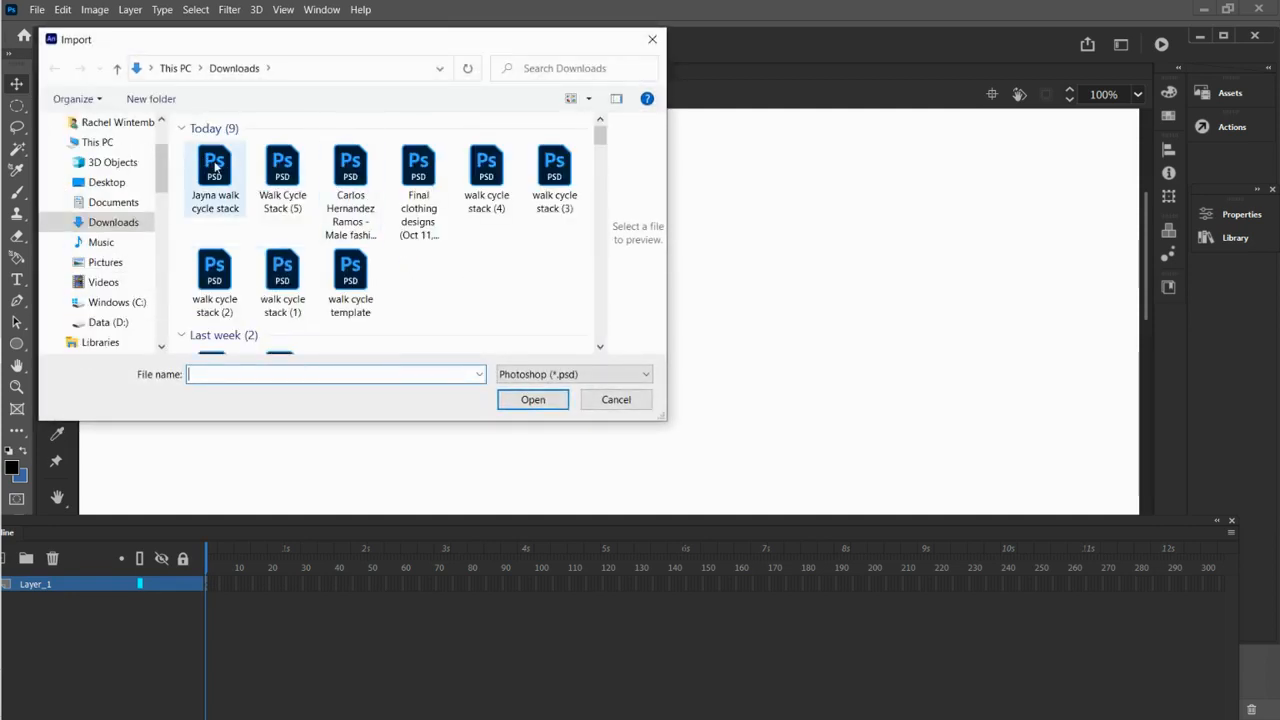
click(215, 167)
click(533, 399)
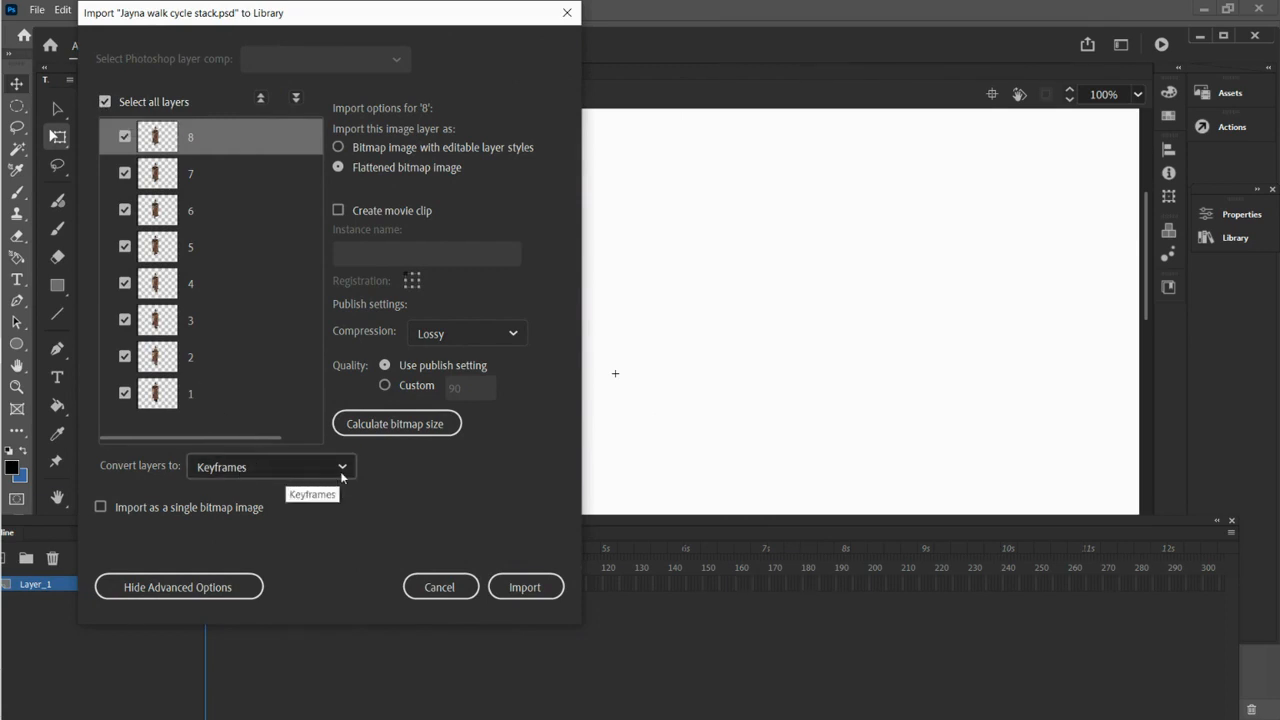
Step: Import all eight PSD layers converted to keyframes and reposition the floating Timeline panel to uncover its layer names
click(327, 470)
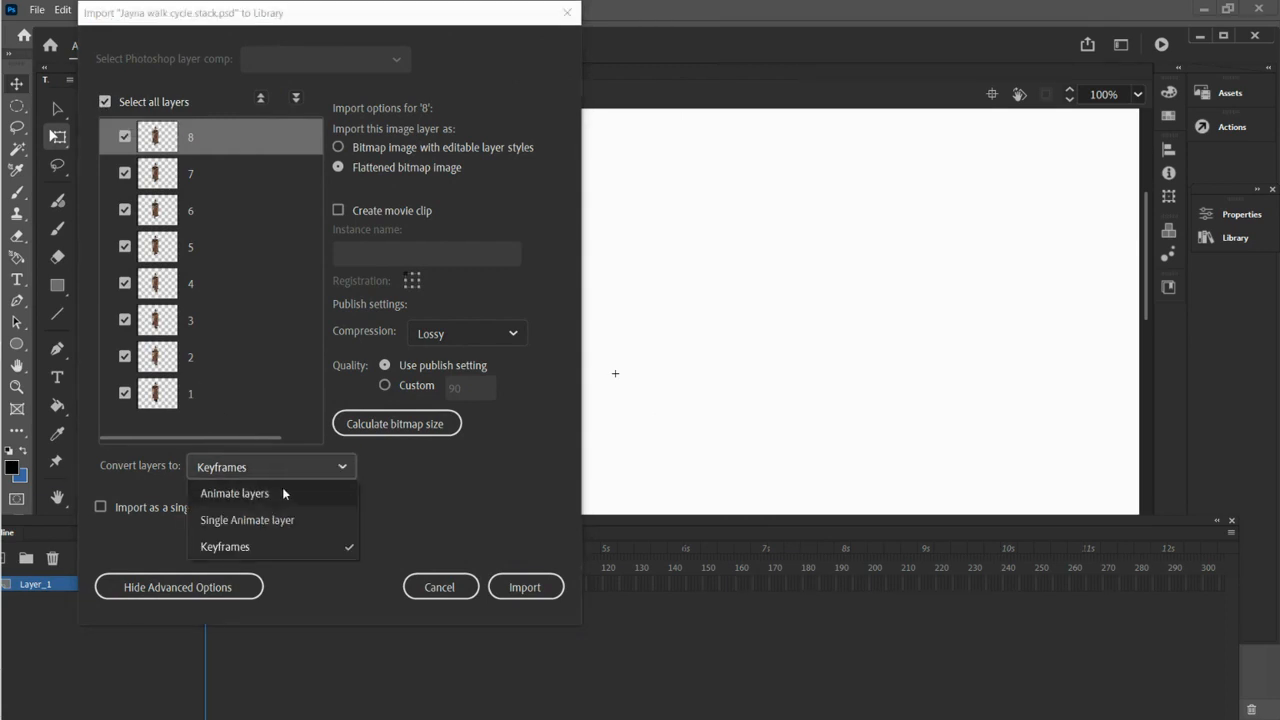
click(257, 494)
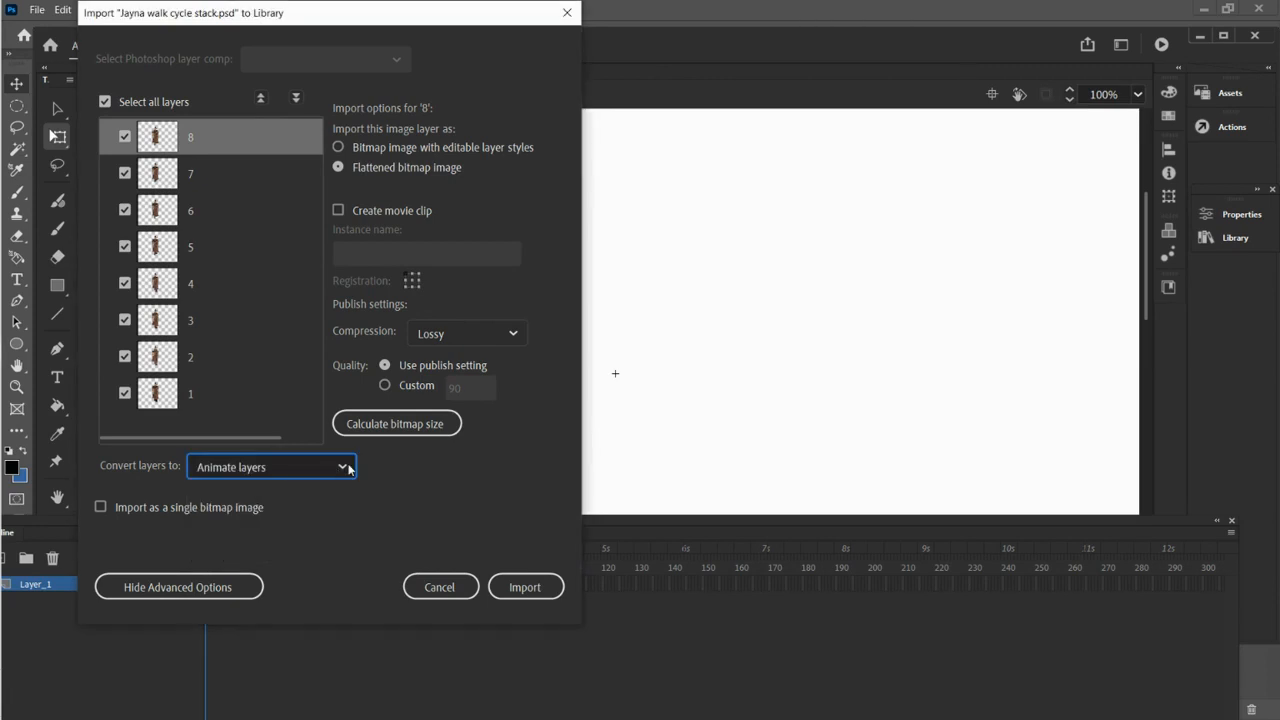
click(348, 468)
click(243, 549)
click(525, 588)
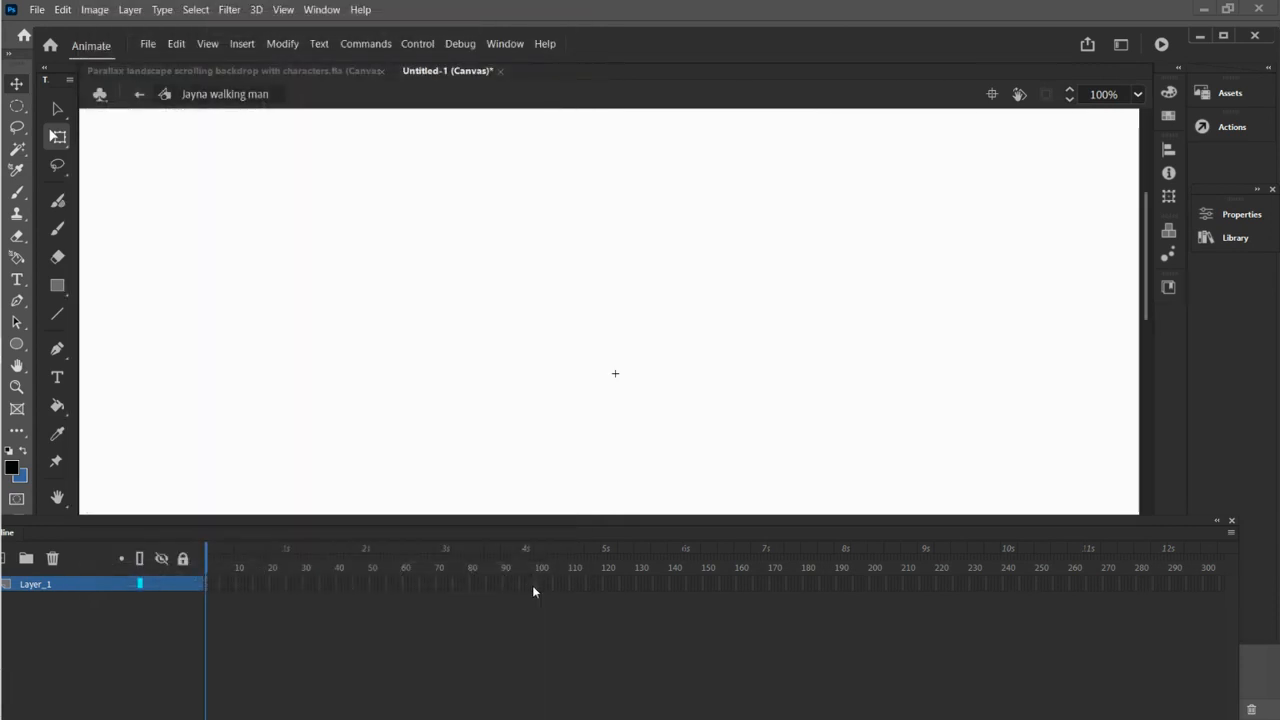
drag(388, 524, 410, 473)
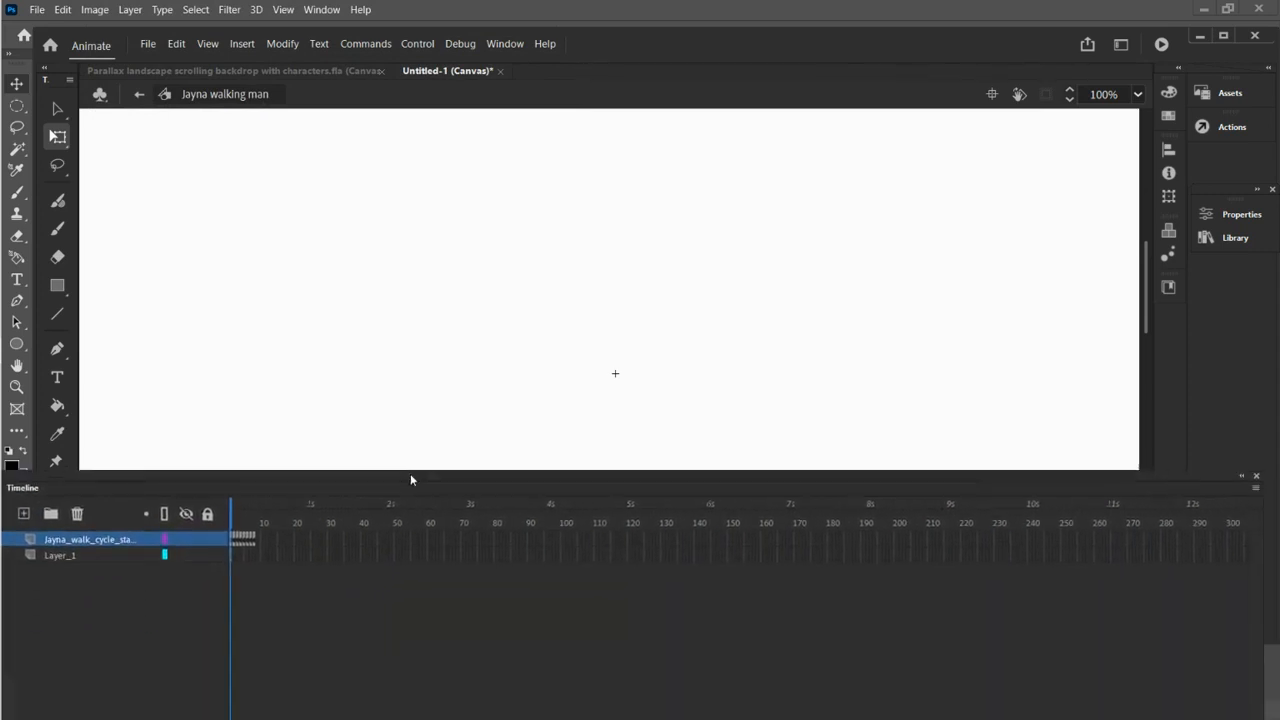
Step: Return to Scene 1 and place an instance of the walking man symbol from the library on the stage
click(140, 95)
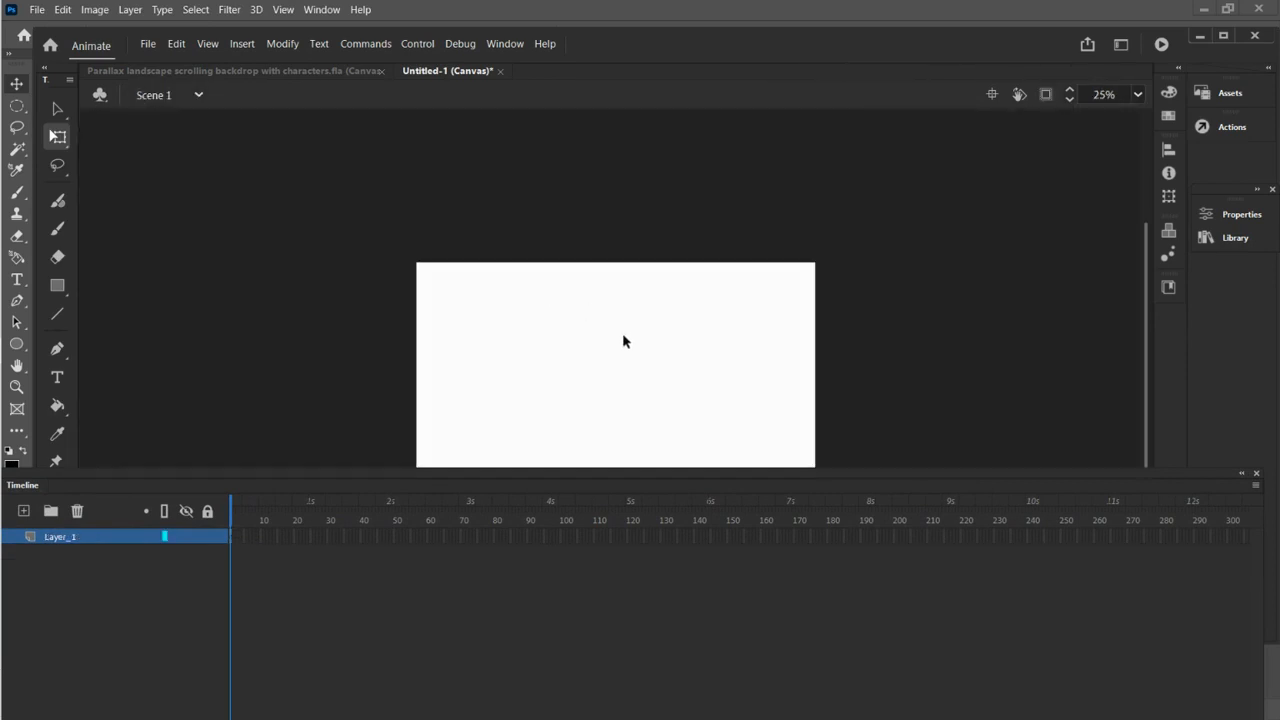
scroll(637, 375, down, 3)
scroll(637, 367, up, 3)
scroll(637, 365, down, 3)
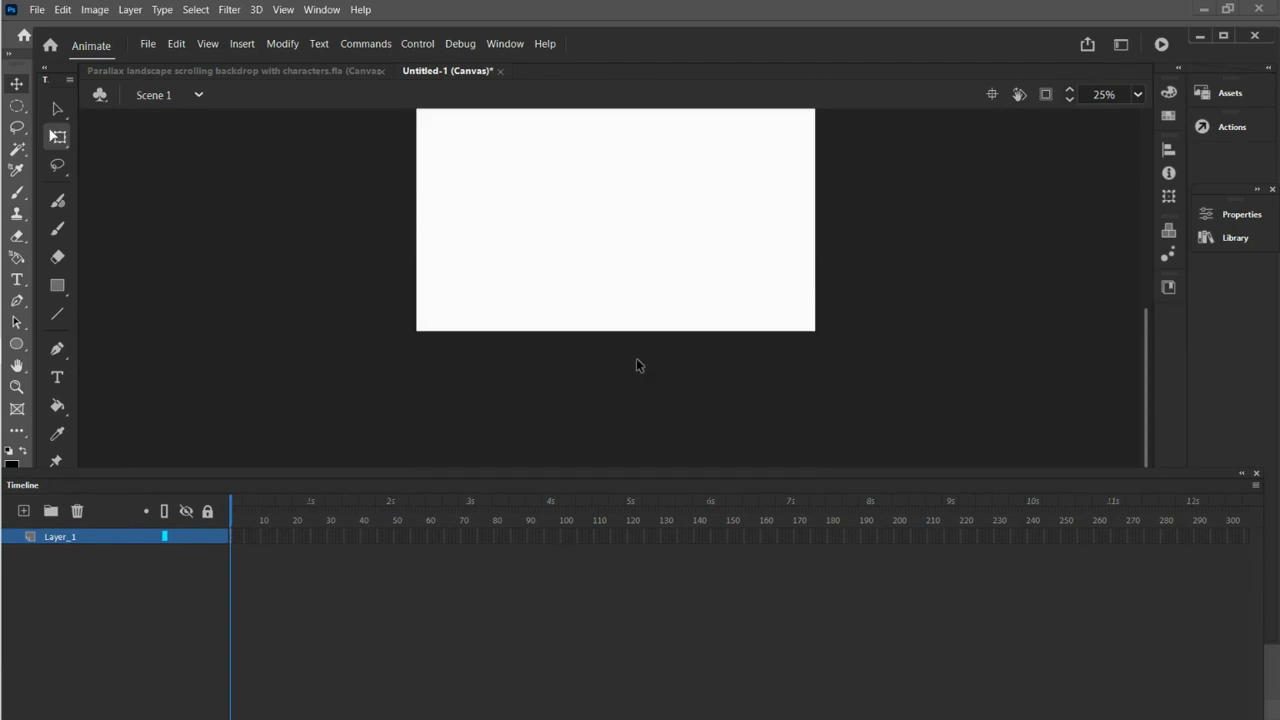
click(1234, 238)
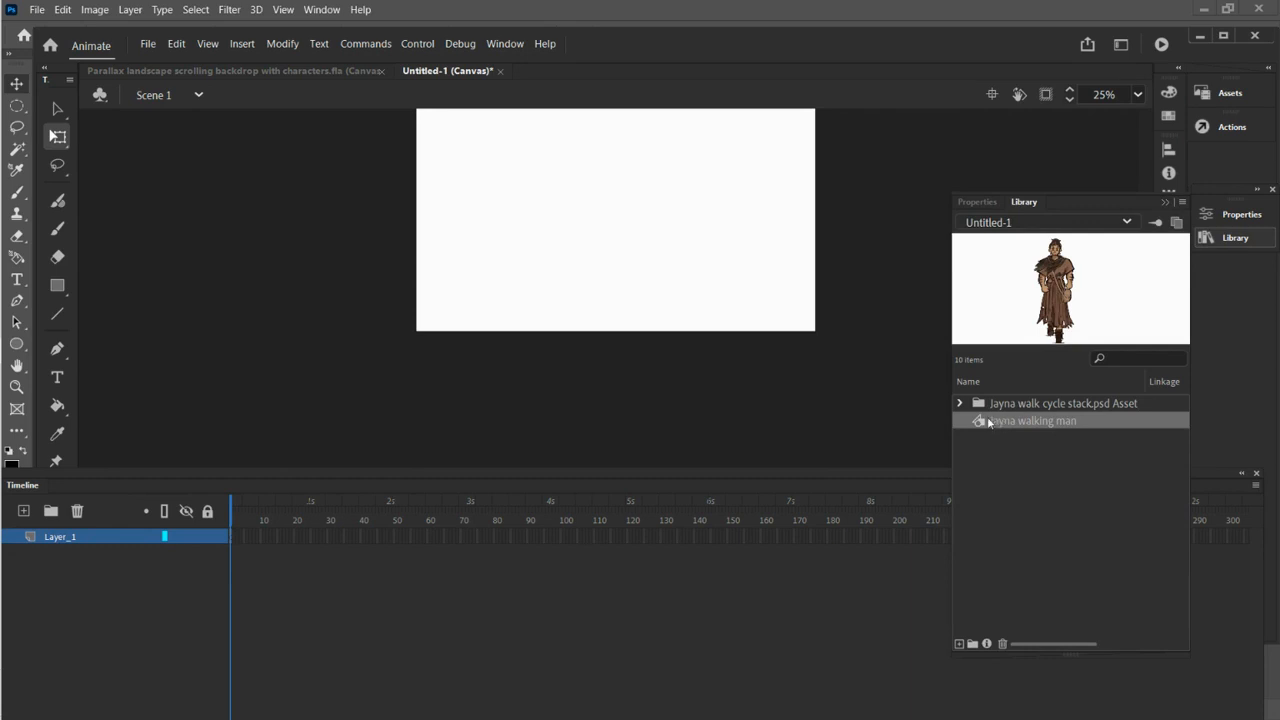
drag(733, 234, 598, 203)
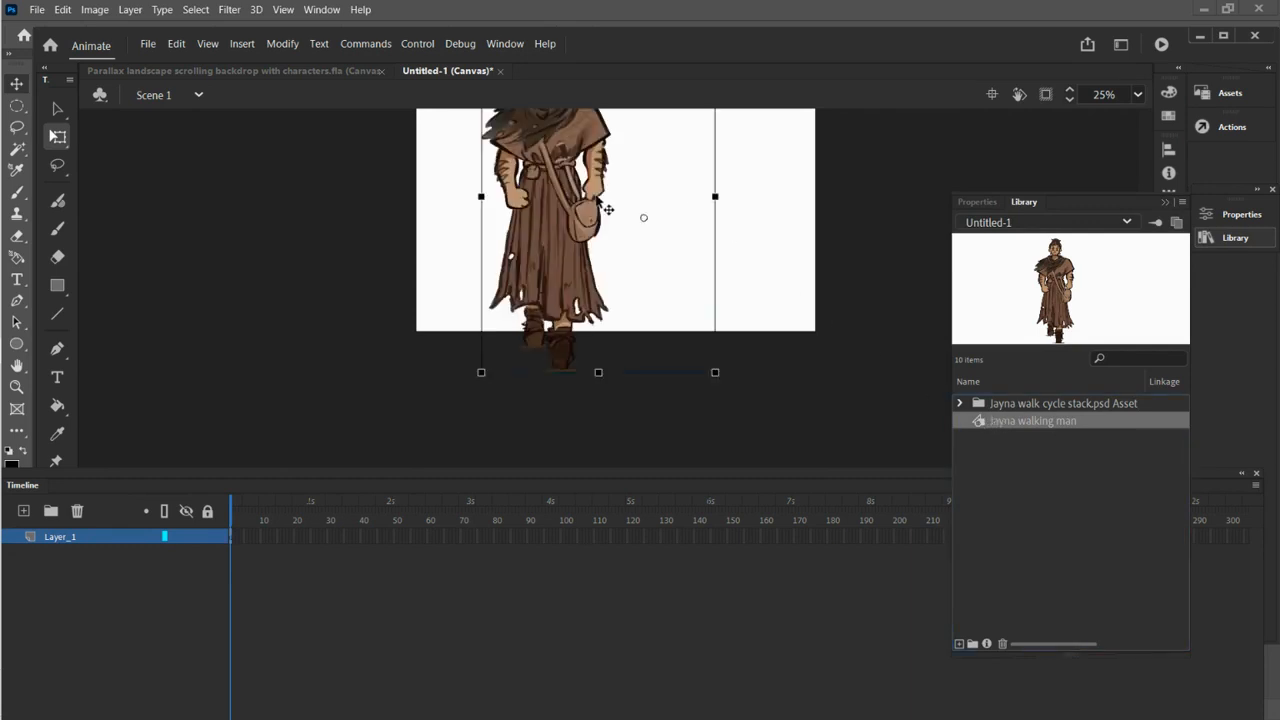
Step: Scale the walking man instance down to about a fifth of its size and move it to the stage's upper left area
scroll(626, 219, up, 2)
scroll(626, 219, down, 1)
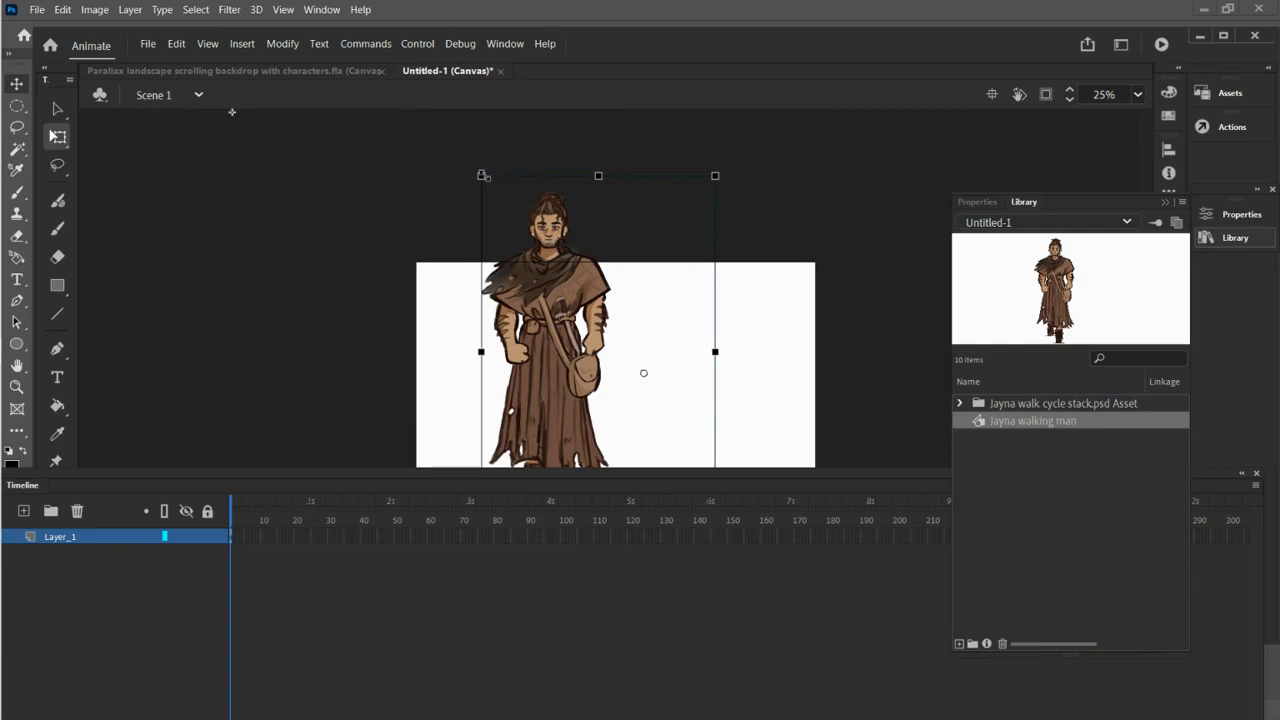
drag(483, 175, 605, 333)
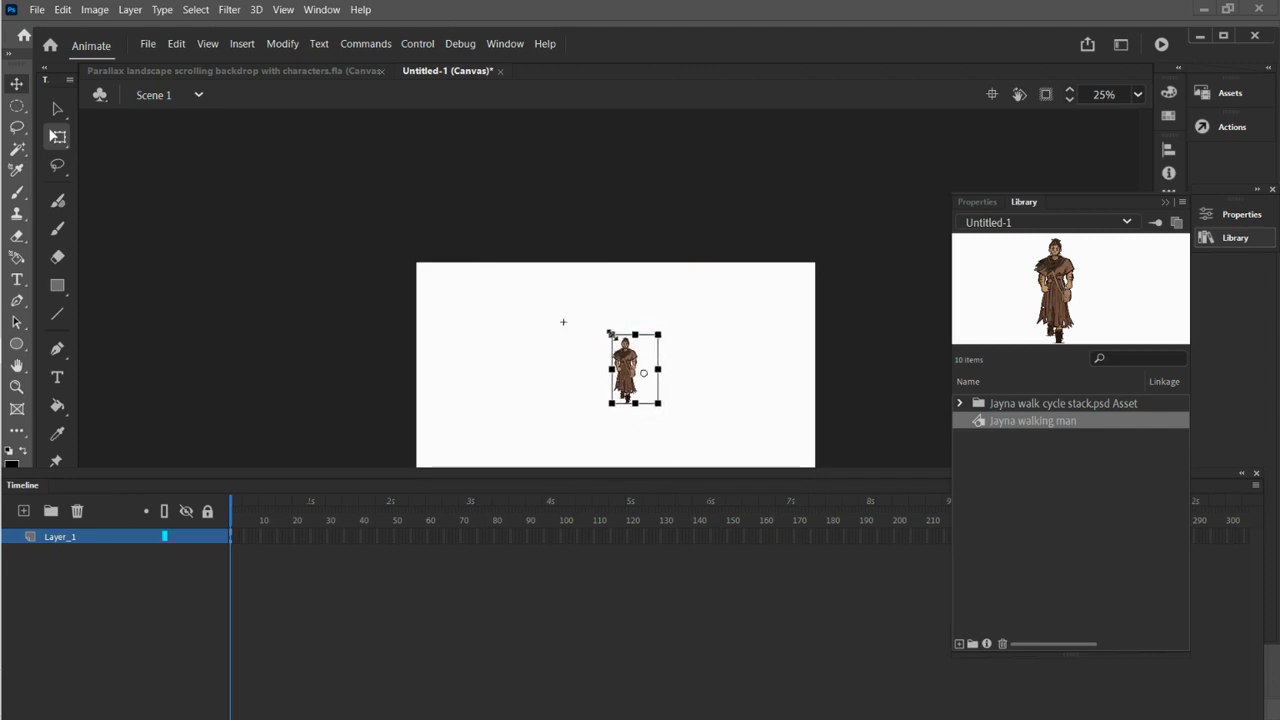
drag(641, 374, 544, 300)
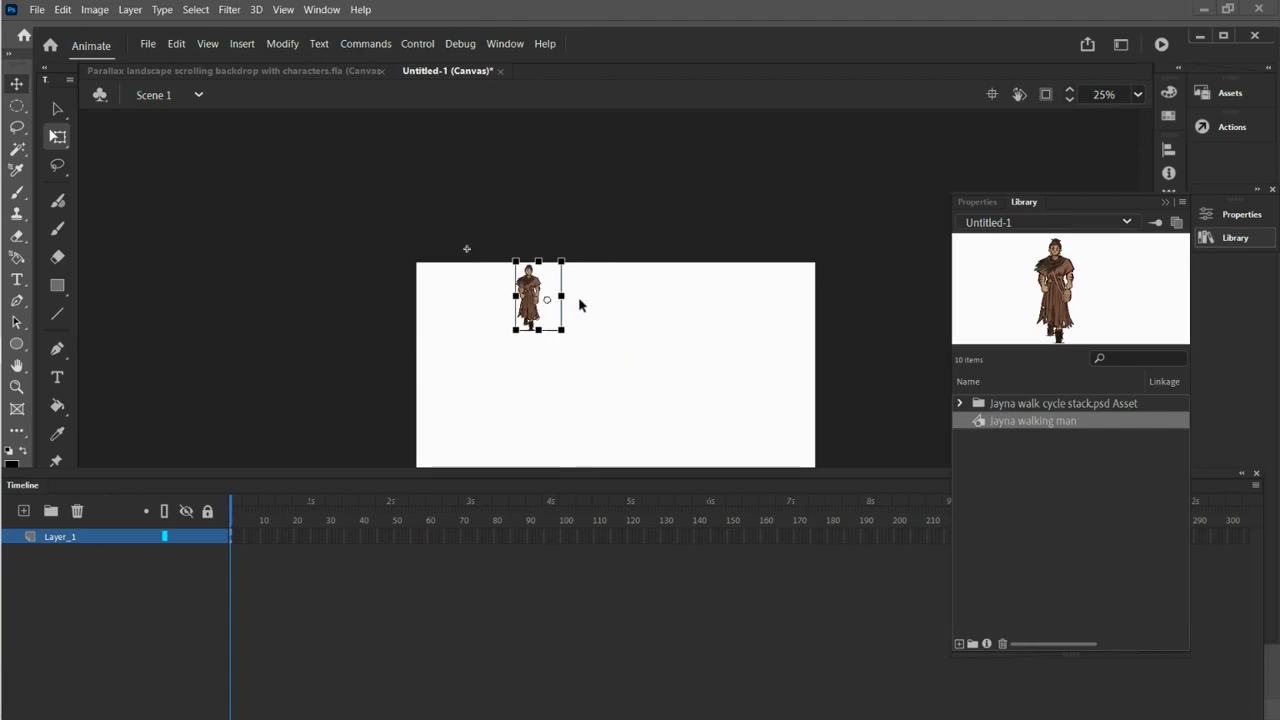
Step: Create a motion tween on the walking man and extend its span to about frame 240
right_click(532, 306)
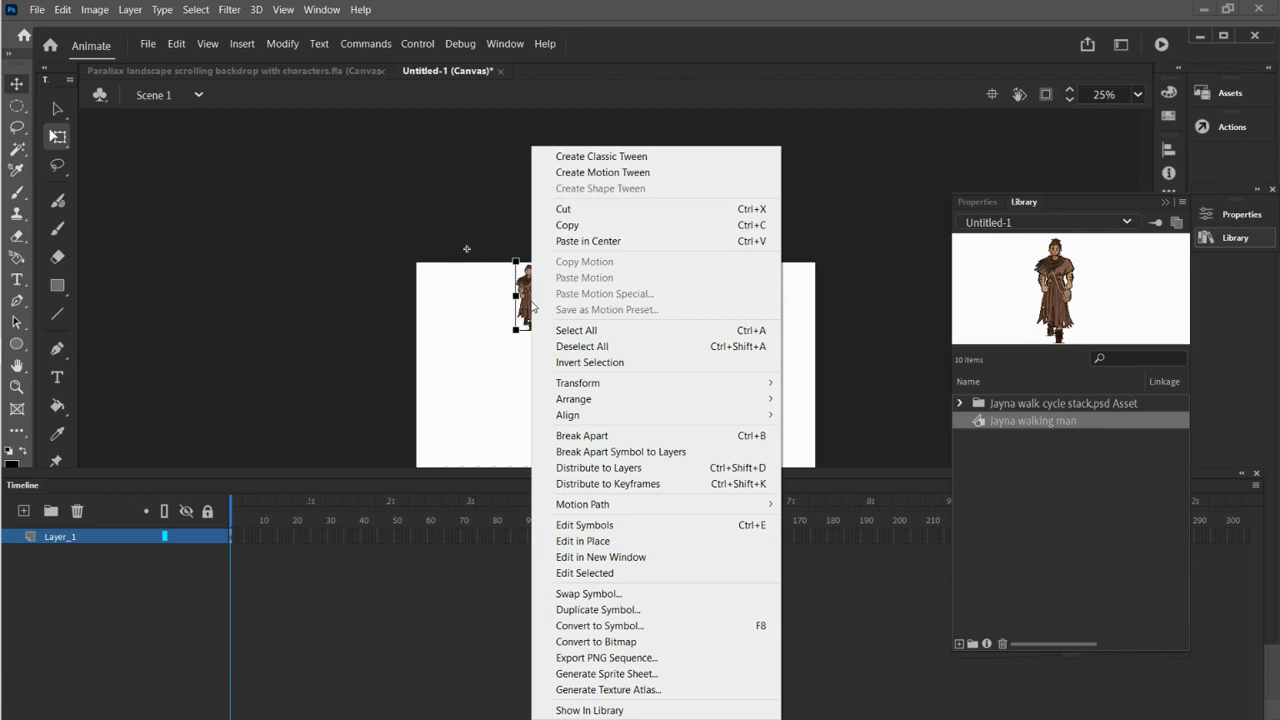
click(605, 172)
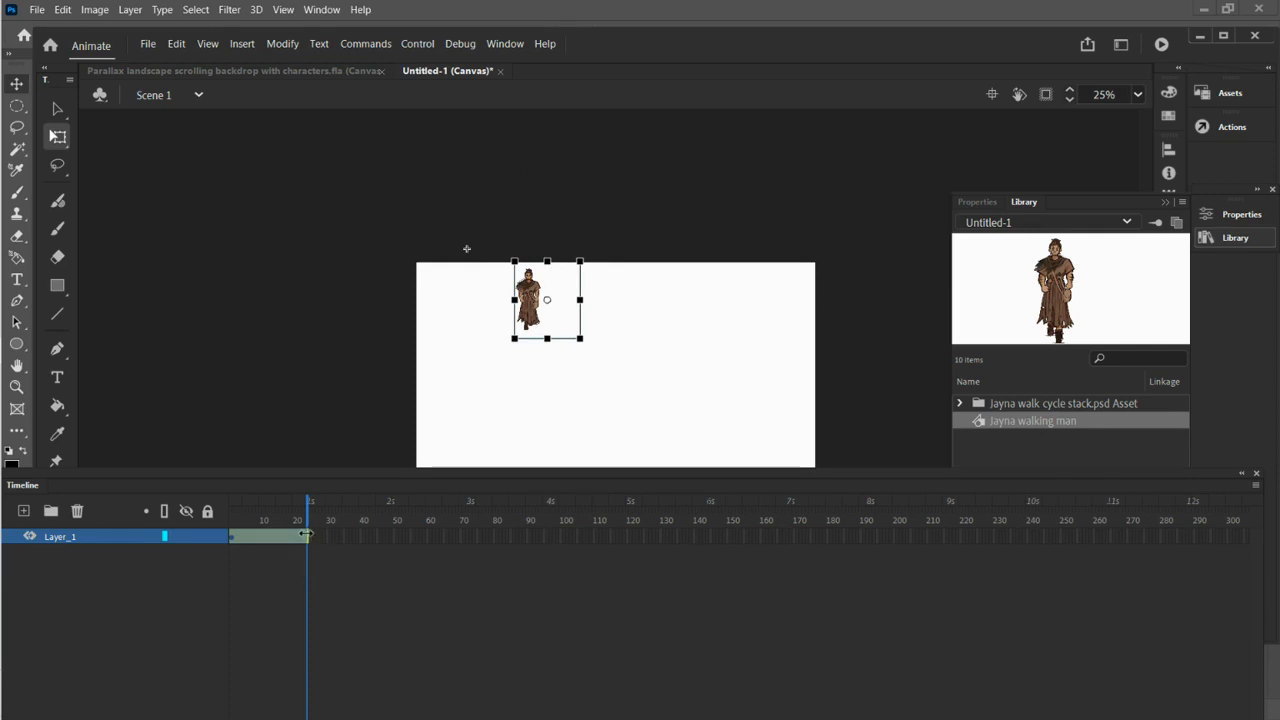
drag(306, 535, 1032, 505)
Step: At the tween's end, move the character off the stage's lower right corner and enlarge it to about three times its size
scroll(870, 395, down, 3)
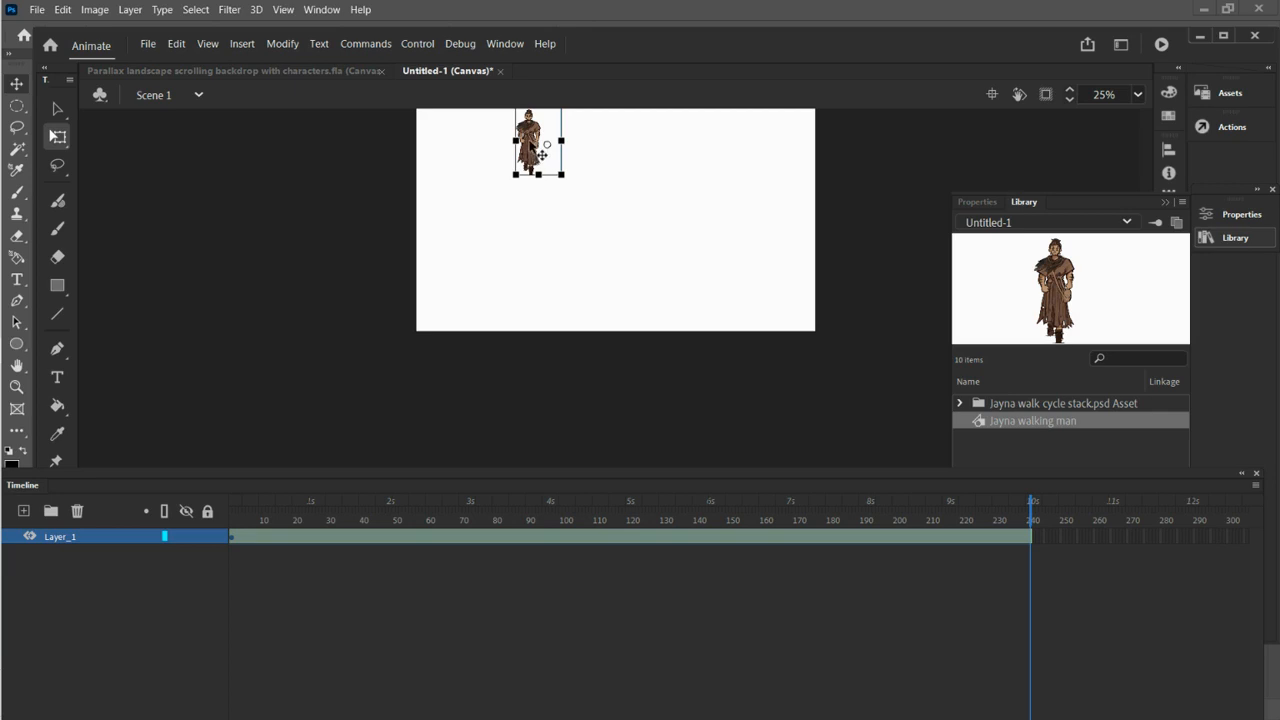
drag(540, 155, 789, 399)
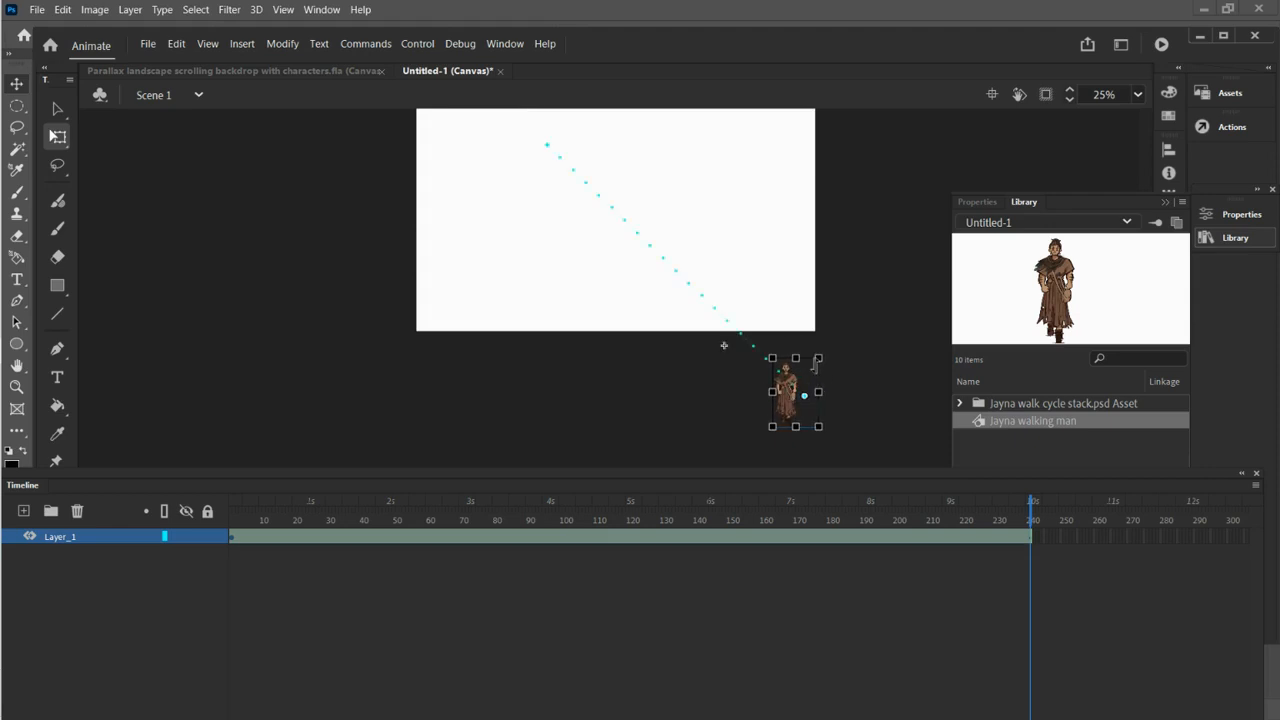
drag(820, 356, 896, 261)
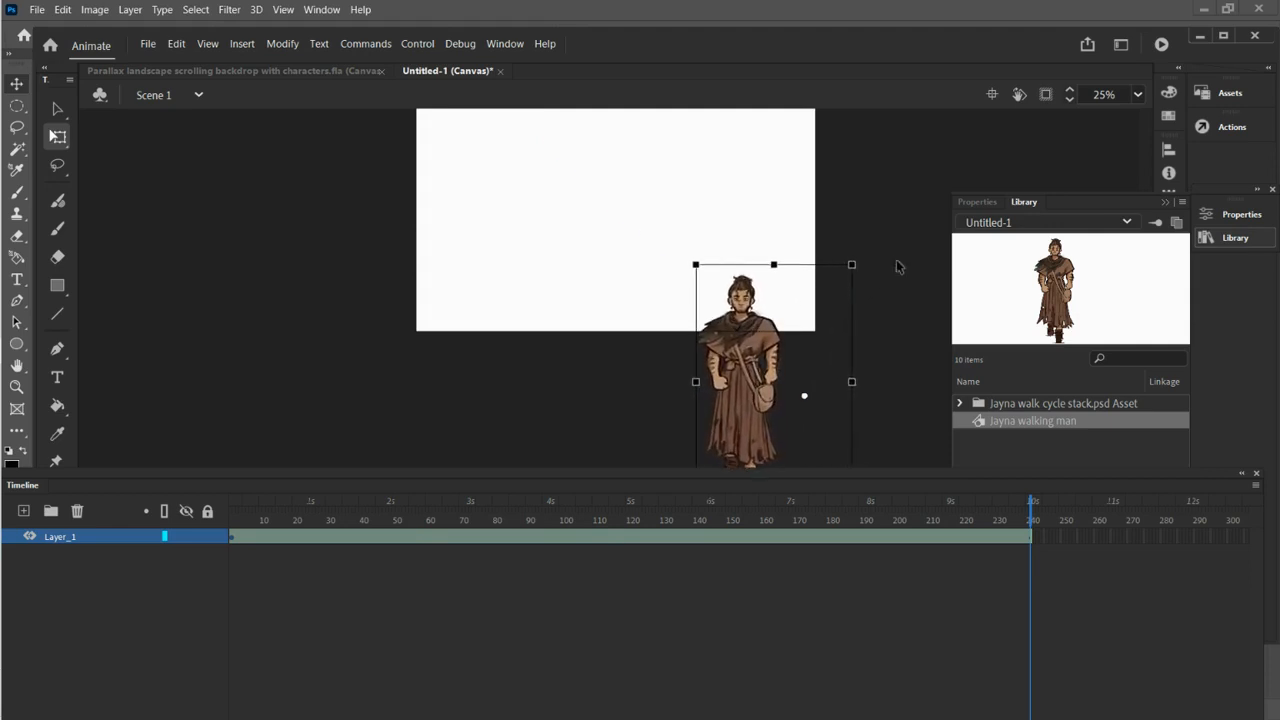
scroll(910, 353, down, 1)
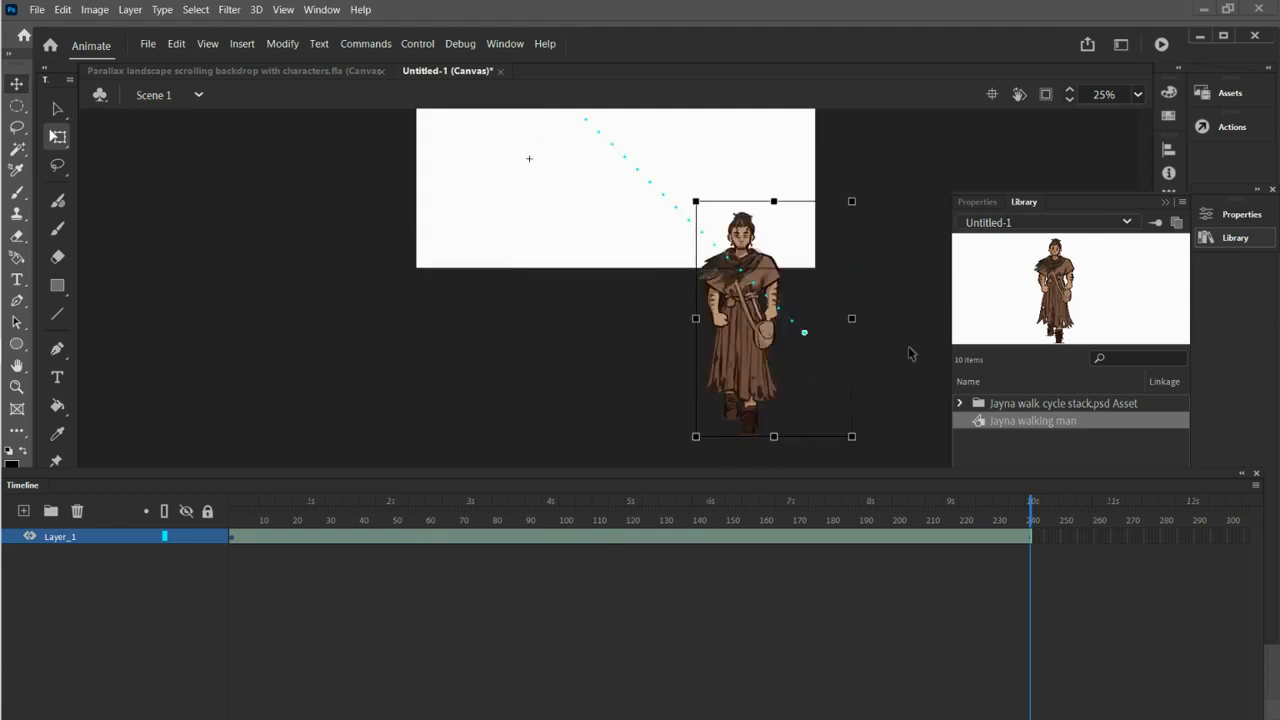
drag(740, 320, 802, 394)
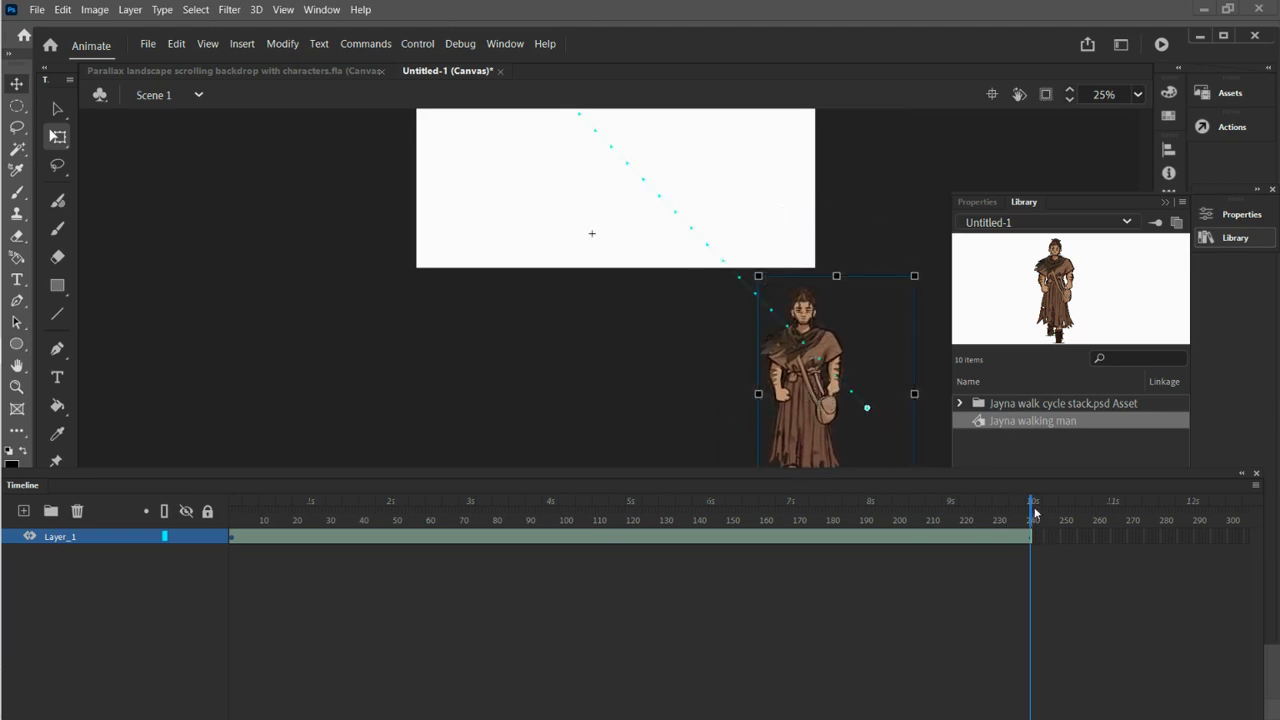
Step: Return to the first frame, switch to the Selection tool, uncover the playback controls and play the tween
drag(1033, 511, 120, 514)
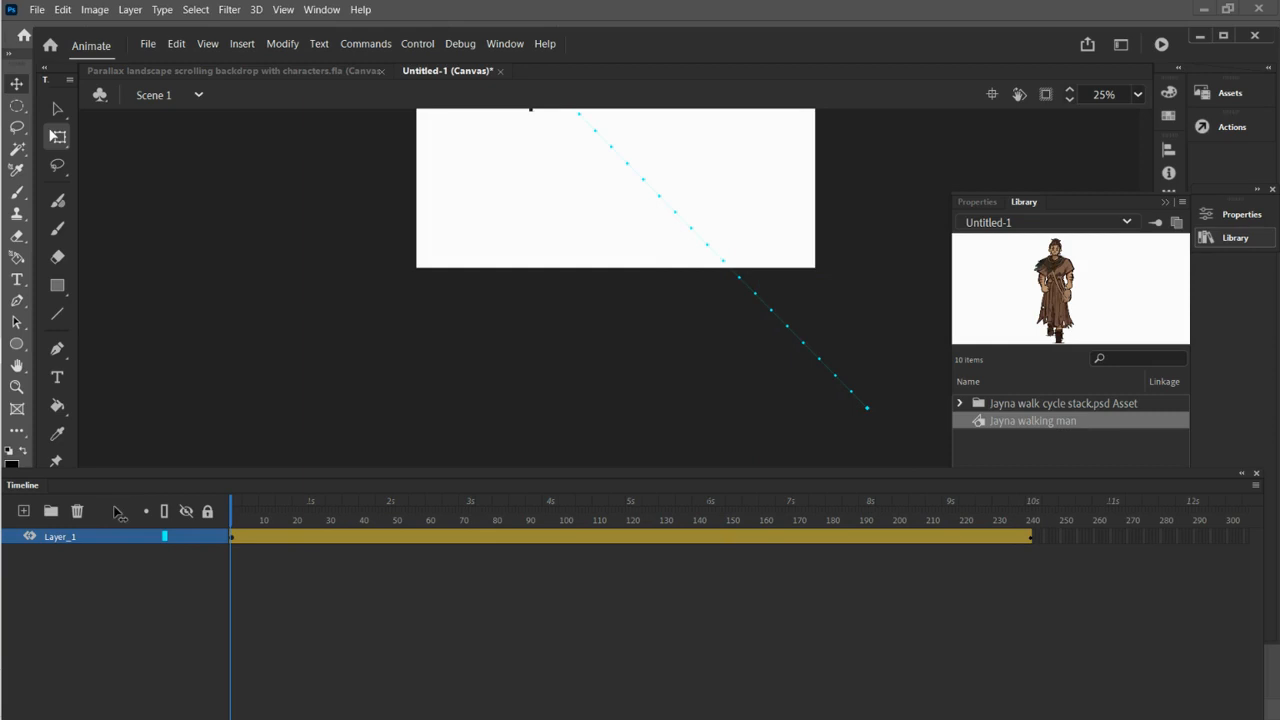
scroll(361, 432, up, 1)
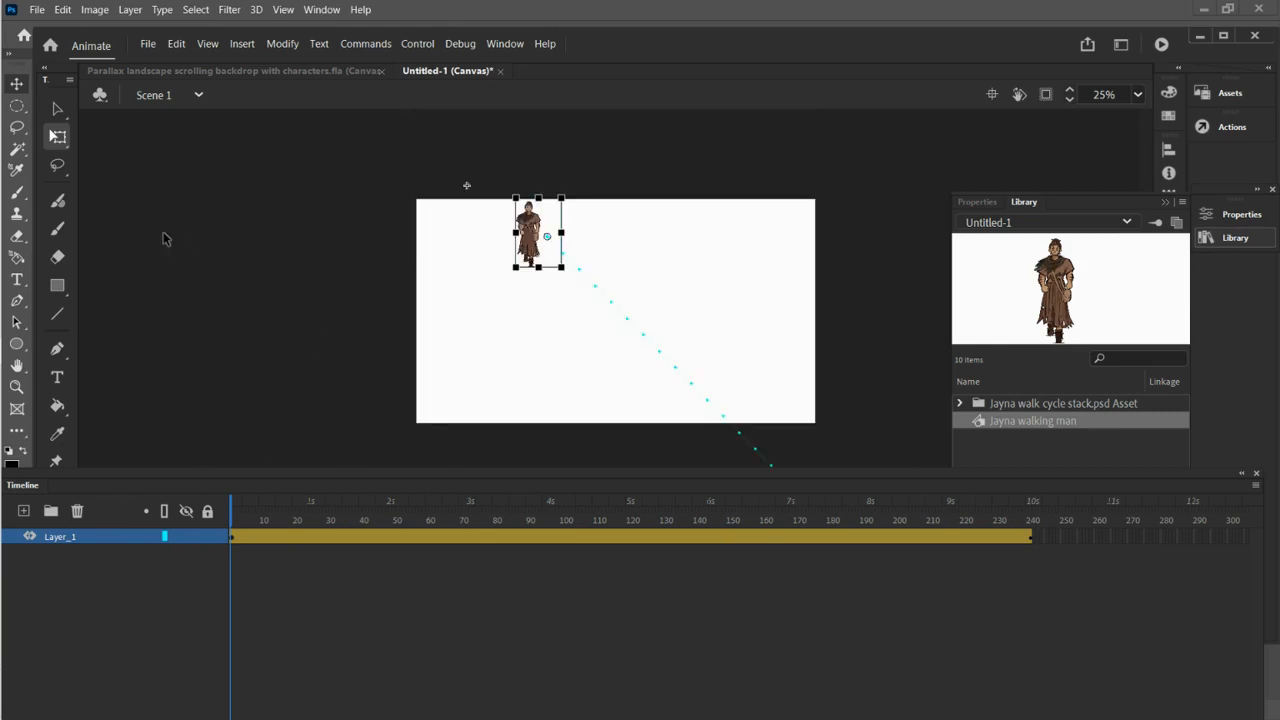
click(56, 110)
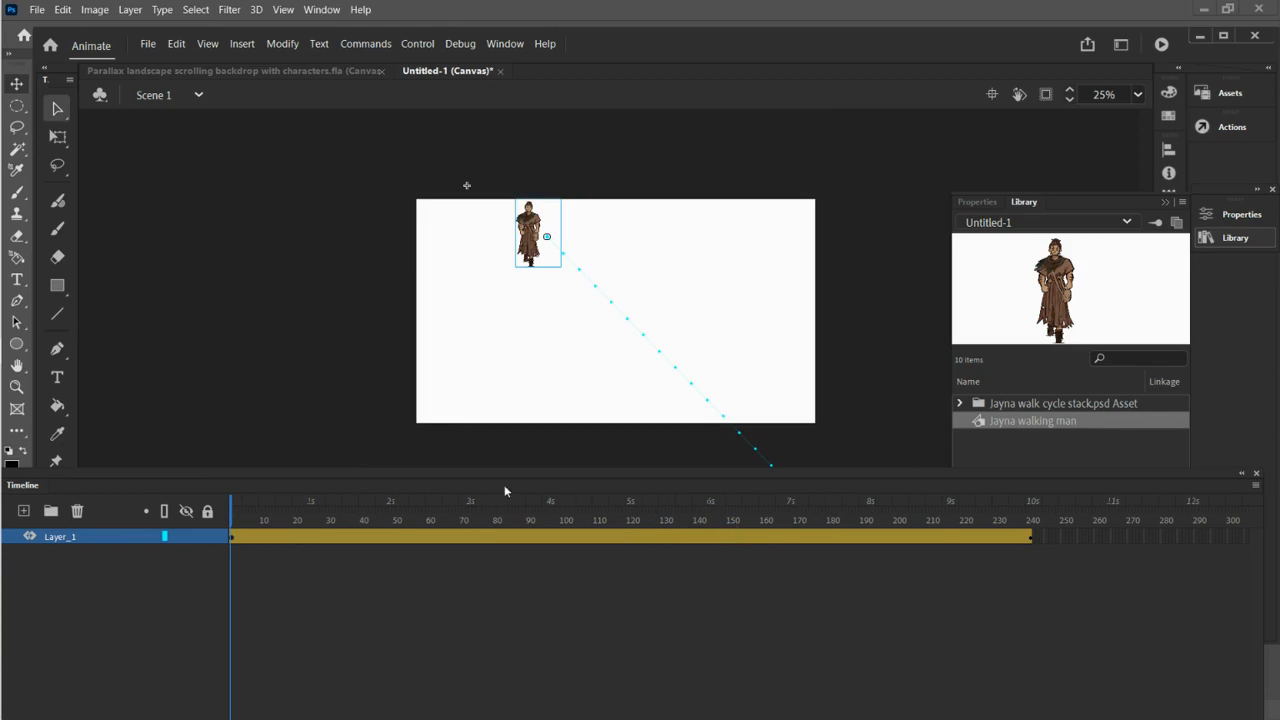
drag(691, 472, 677, 424)
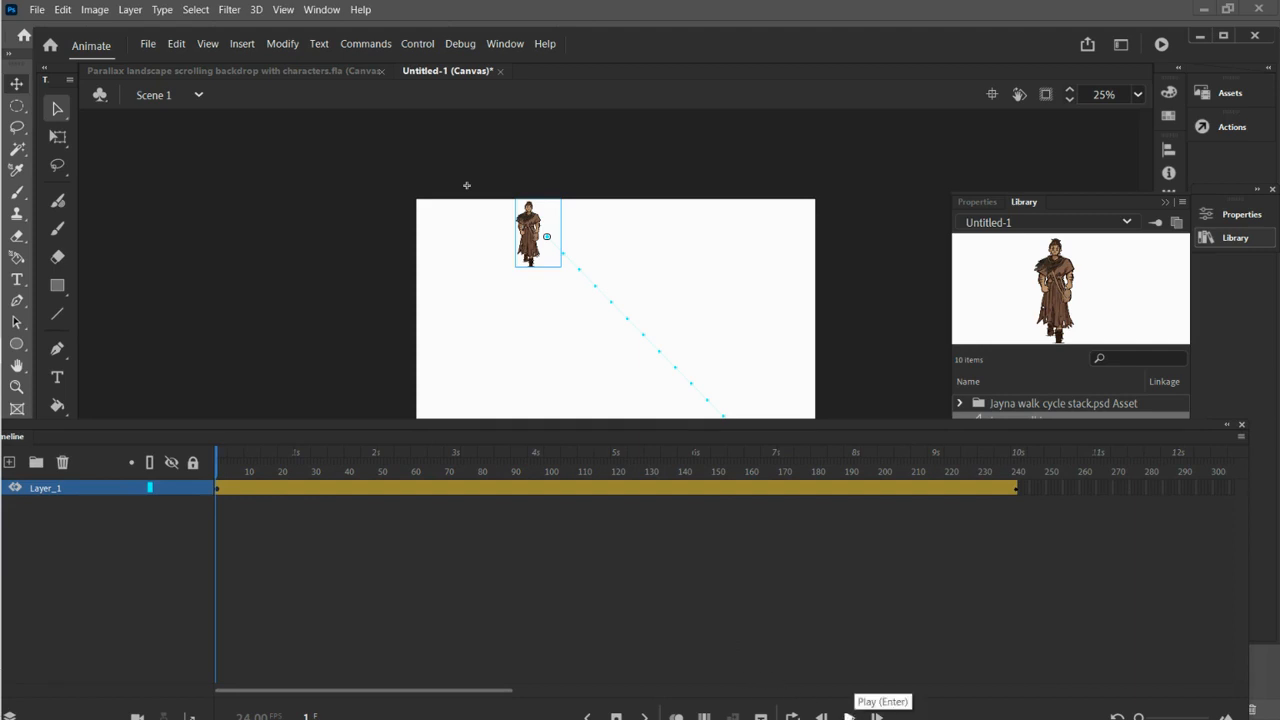
click(849, 716)
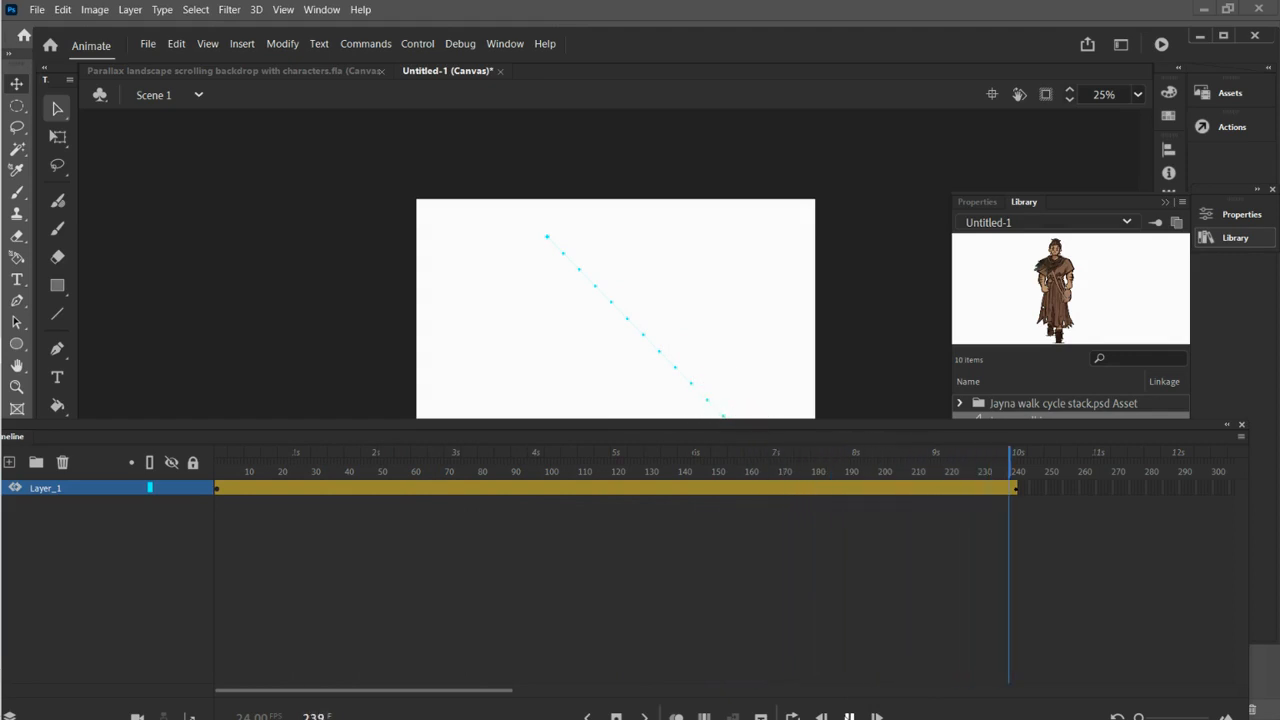
Step: Move the Timeline panel clear of the document settings and set the document's frame rate to 12 FPS
drag(821, 424, 723, 440)
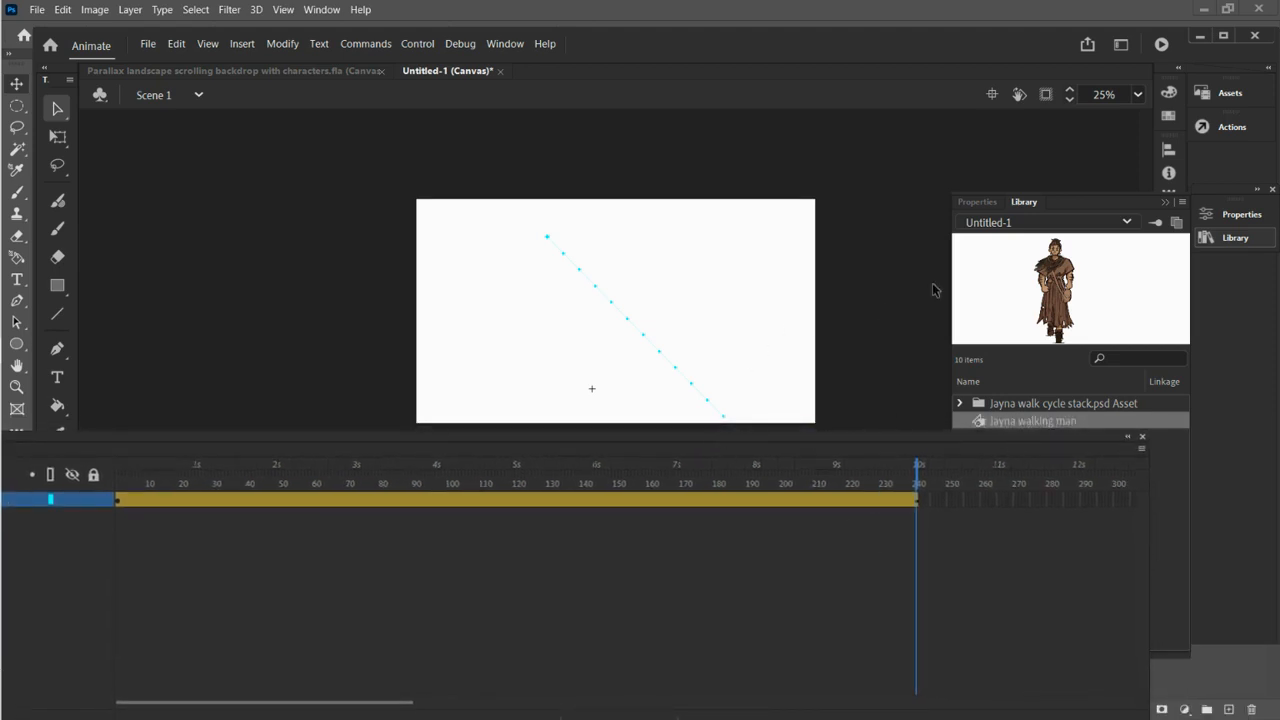
click(972, 201)
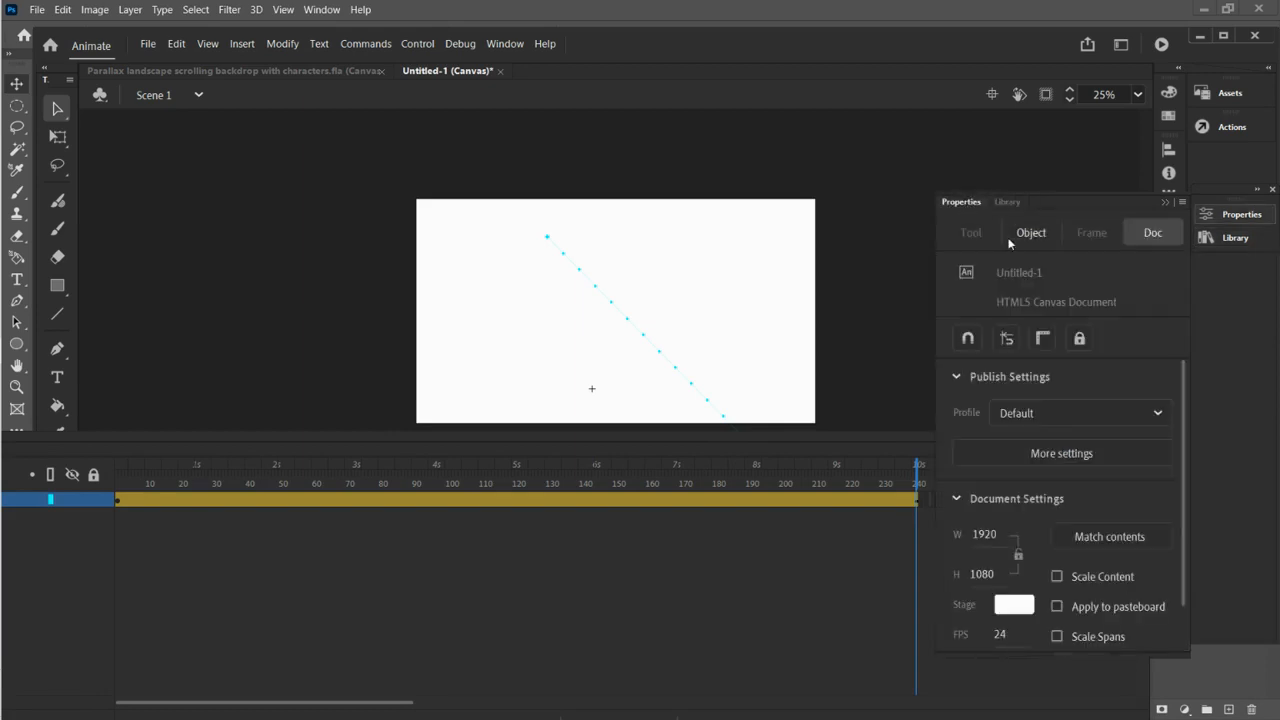
click(1003, 633)
text(12)
key(Return)
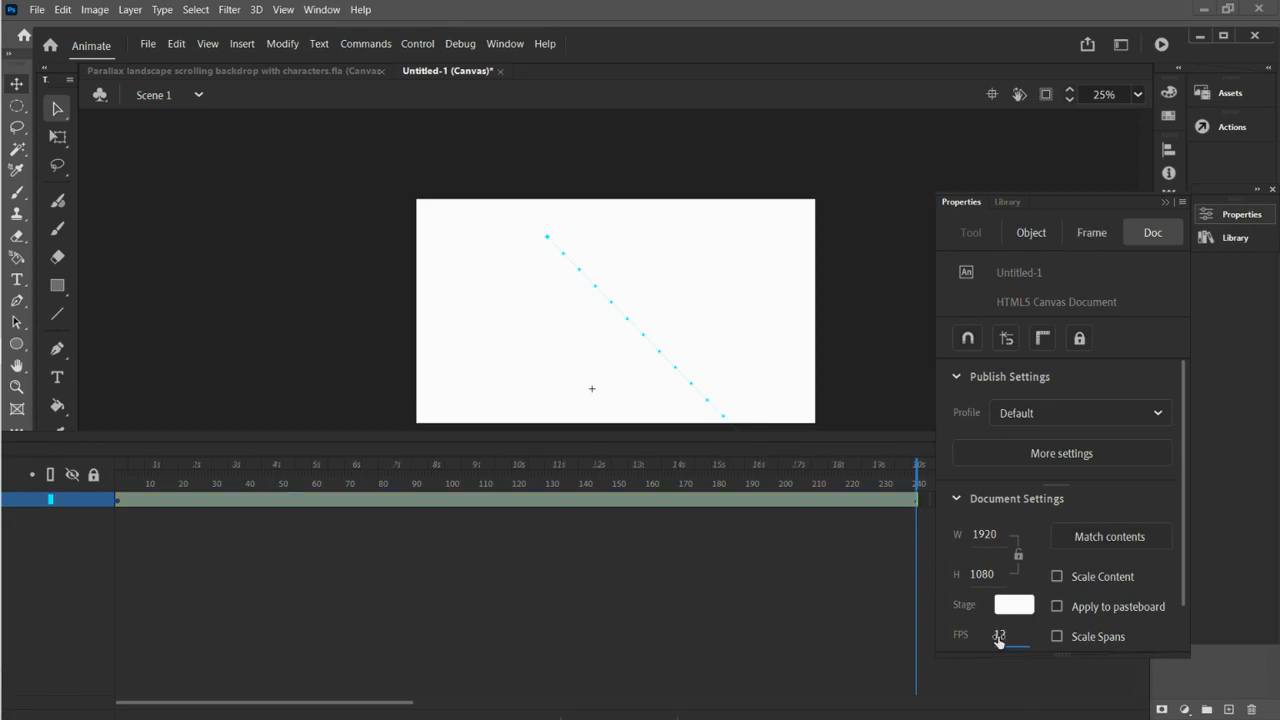
Step: Return the playhead to the first frame, shorten the floating Timeline panel and place it below the stage
drag(919, 467, 117, 467)
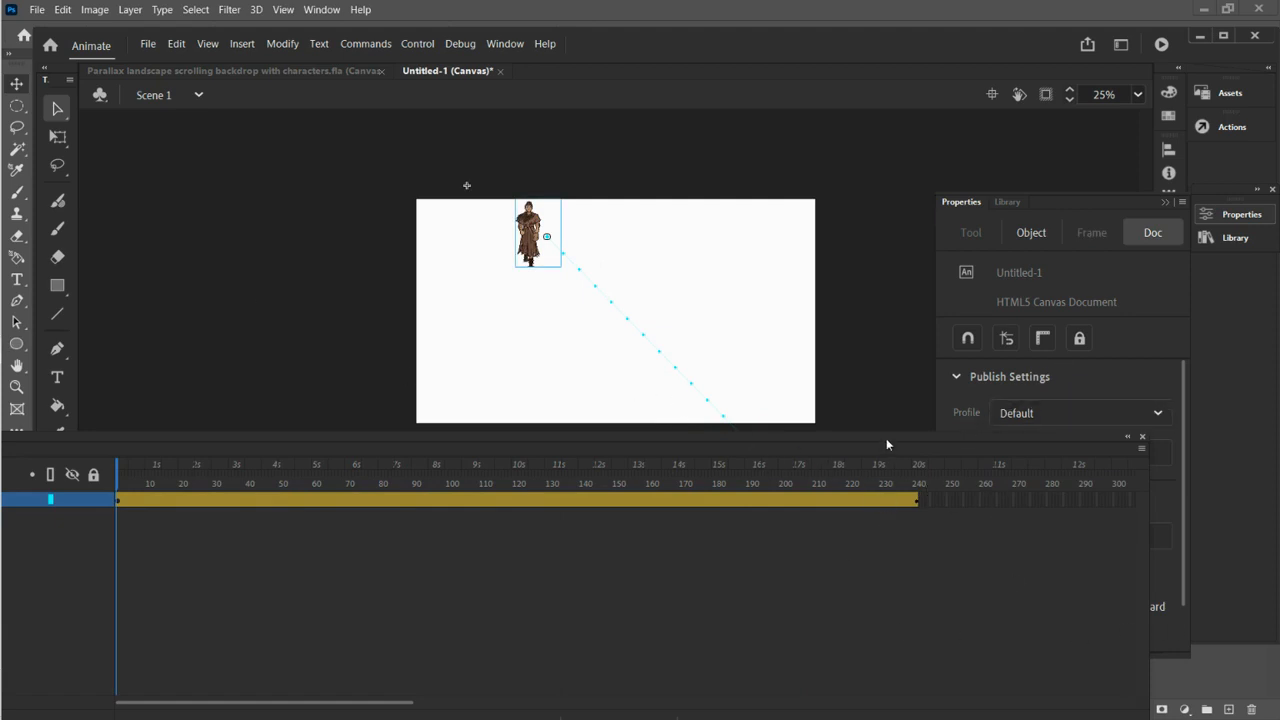
drag(886, 434, 897, 402)
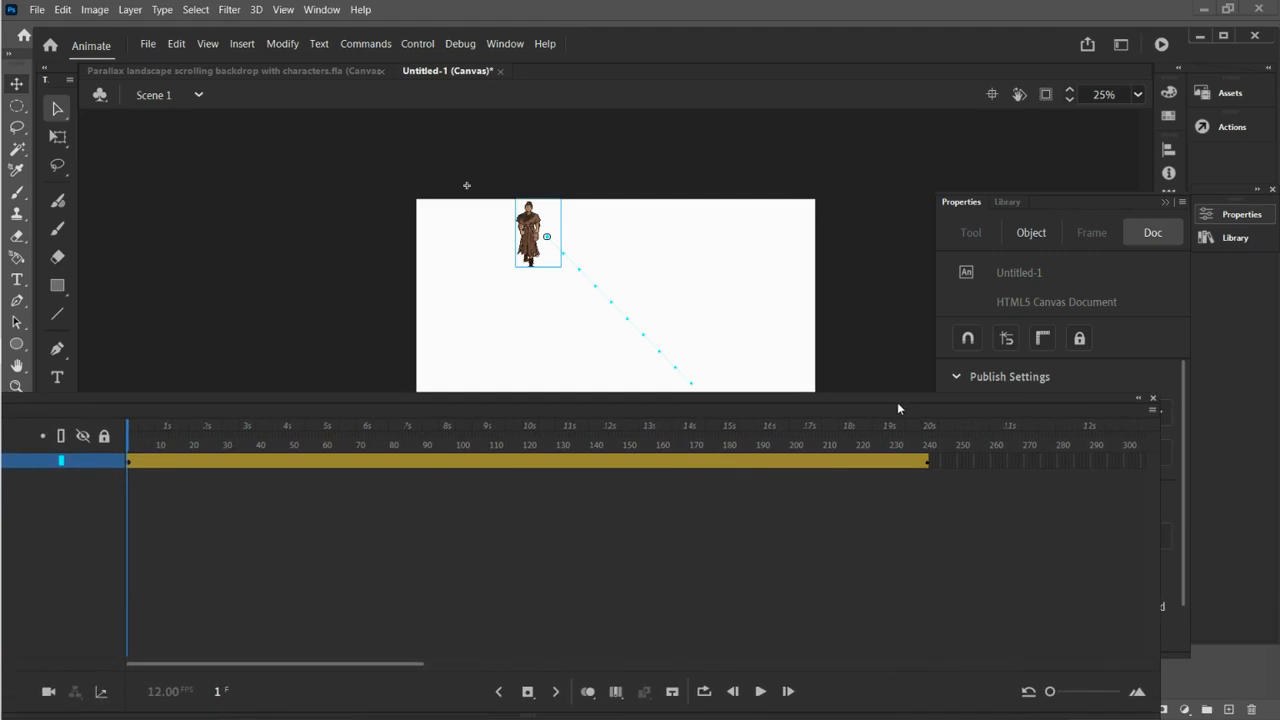
drag(892, 714, 879, 517)
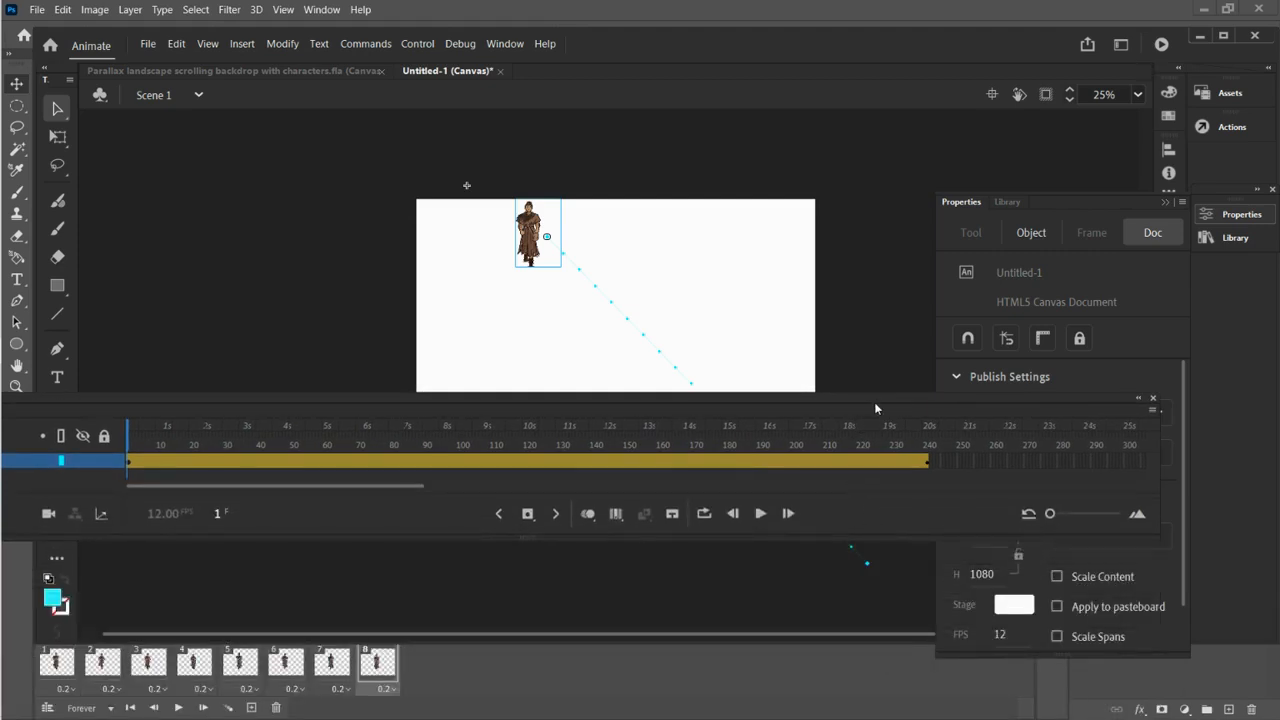
drag(876, 398, 885, 482)
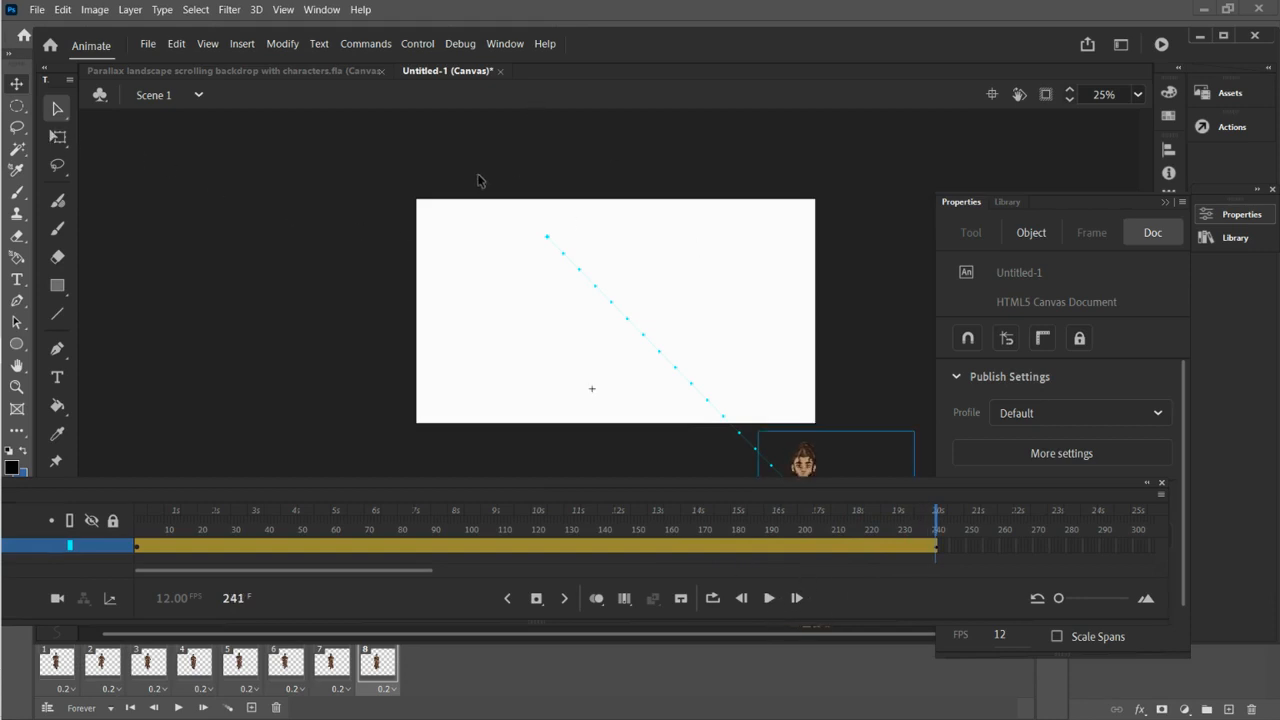
Step: Switch to the browser's Advanced Design classwork page and open the Setting template.psd attachment from the Creating Settings assignment
mouse_move(2, 110)
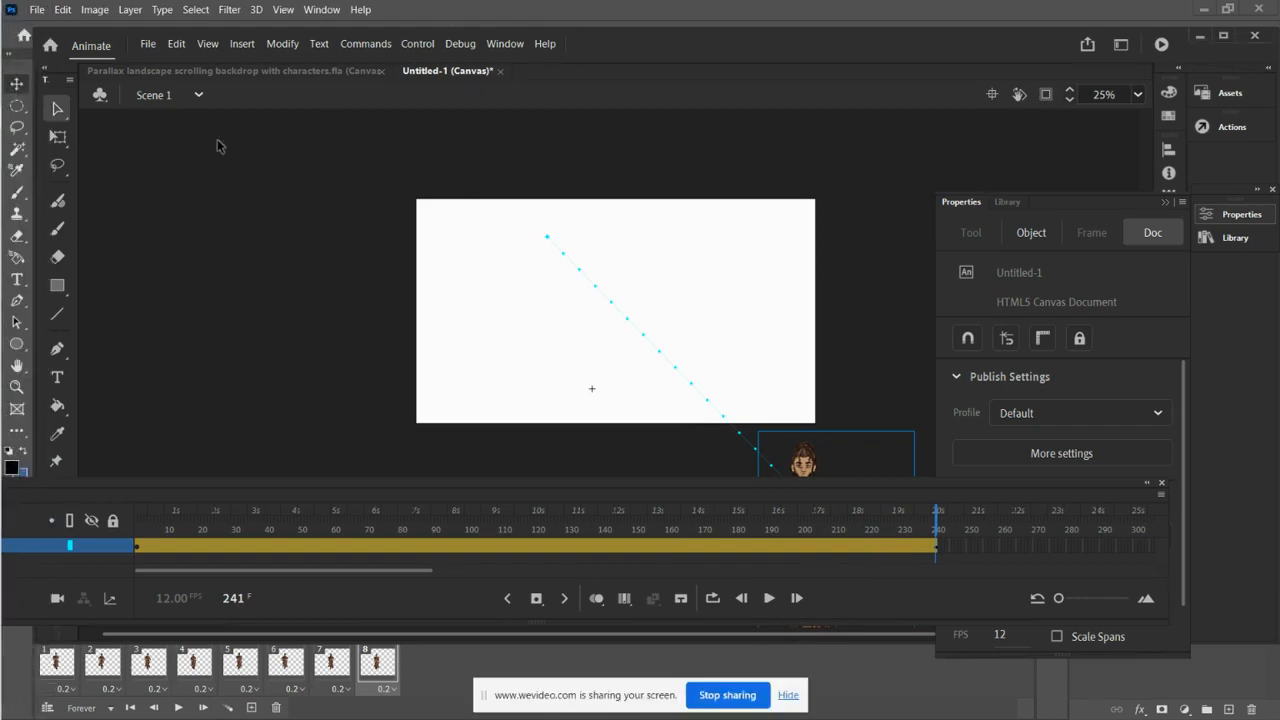
drag(443, 18, 457, 88)
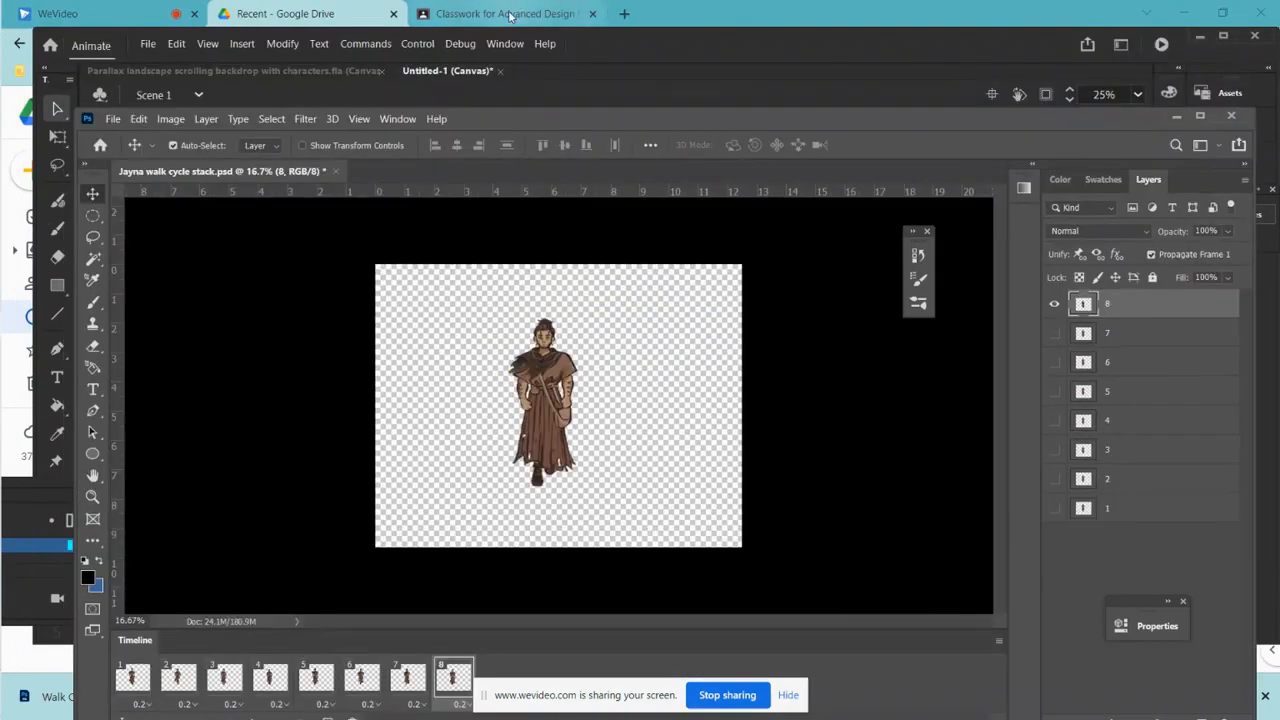
click(510, 14)
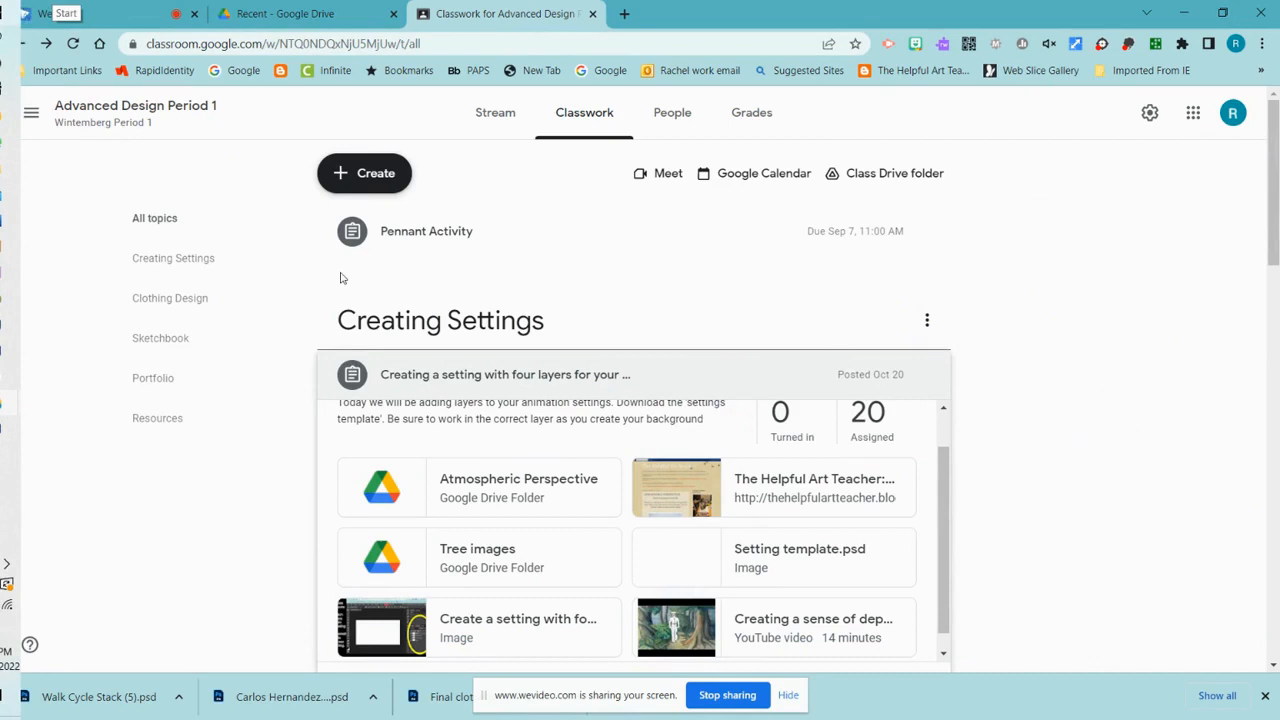
click(765, 556)
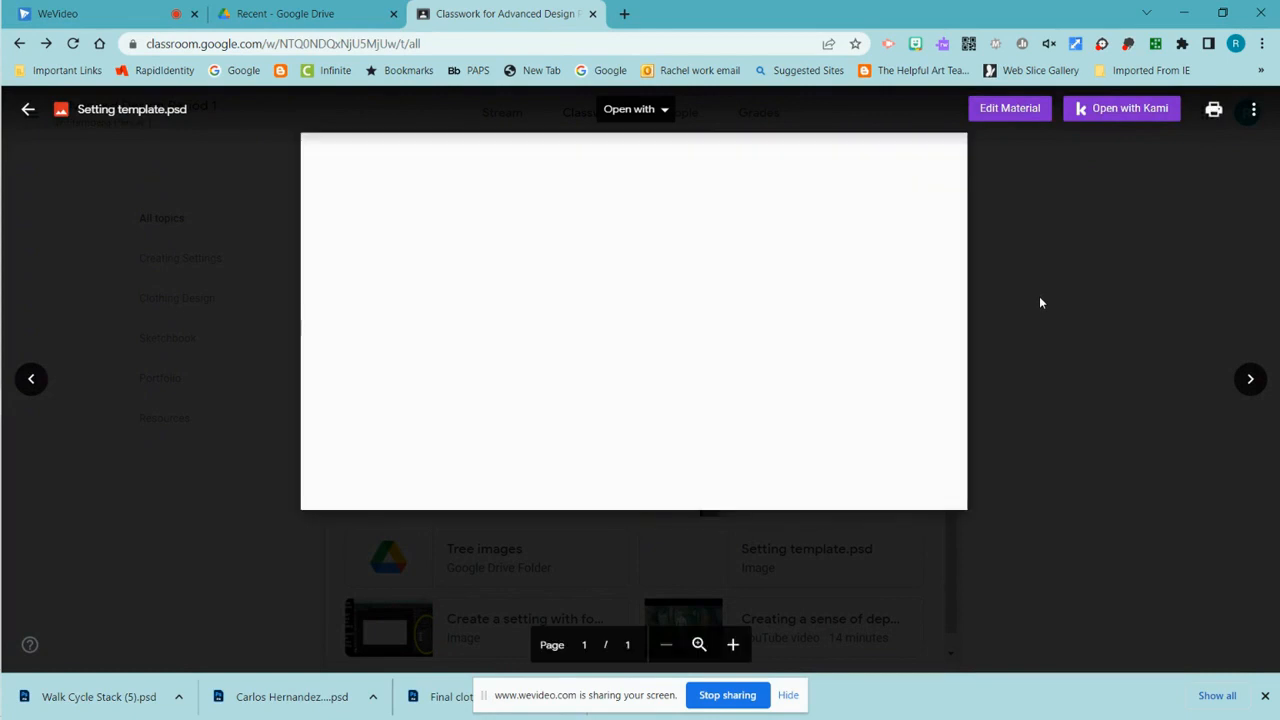
Step: Open Setting template.psd in its own Drive window, download it, and open the downloaded file in Photoshop
click(1253, 109)
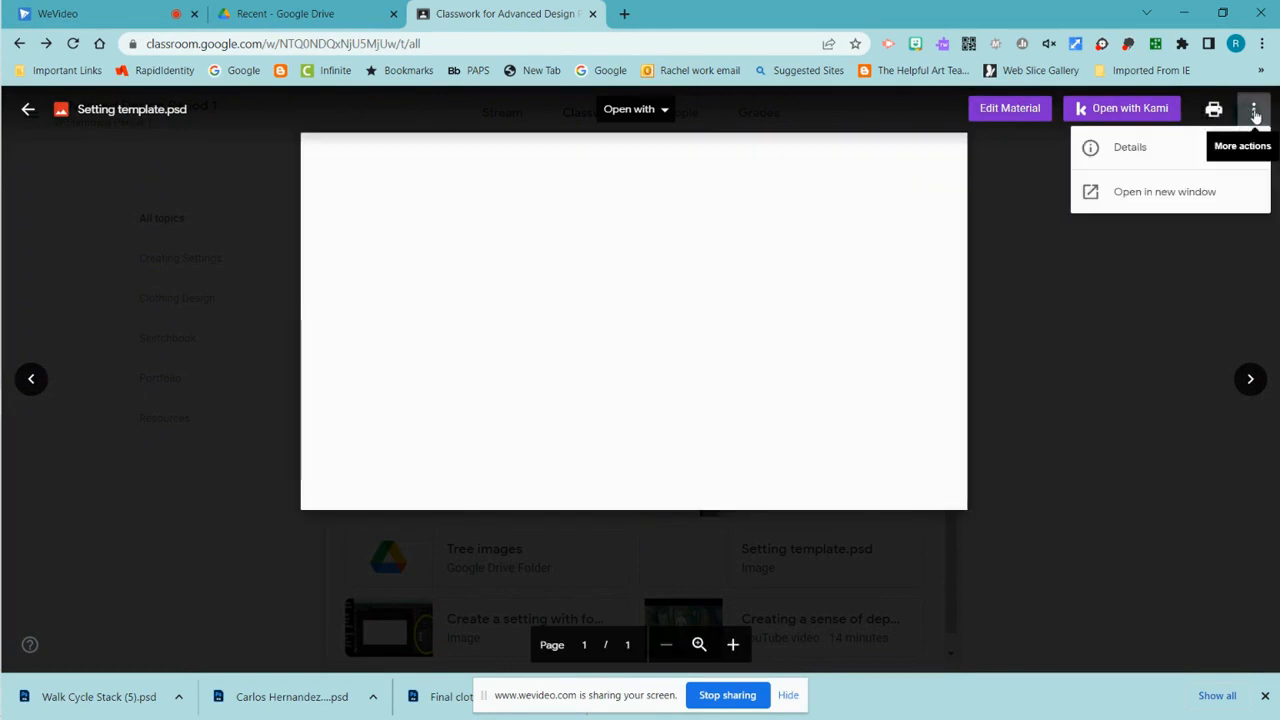
click(1161, 200)
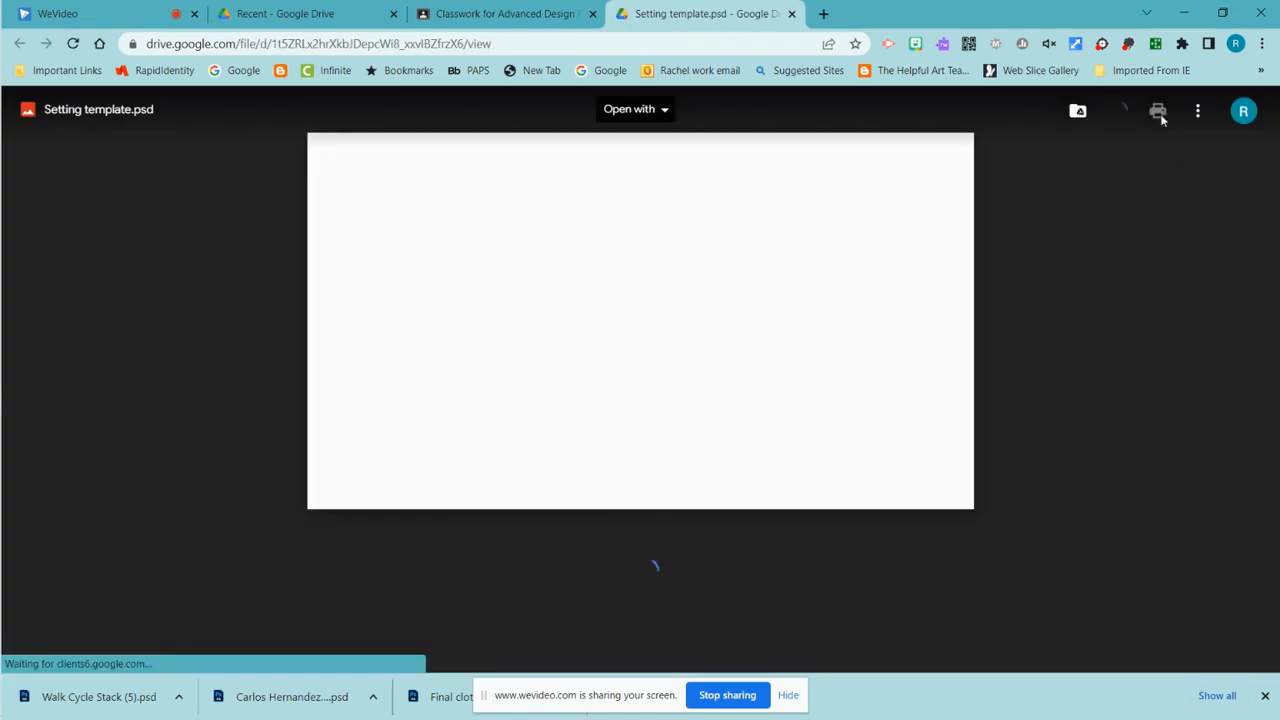
click(1199, 113)
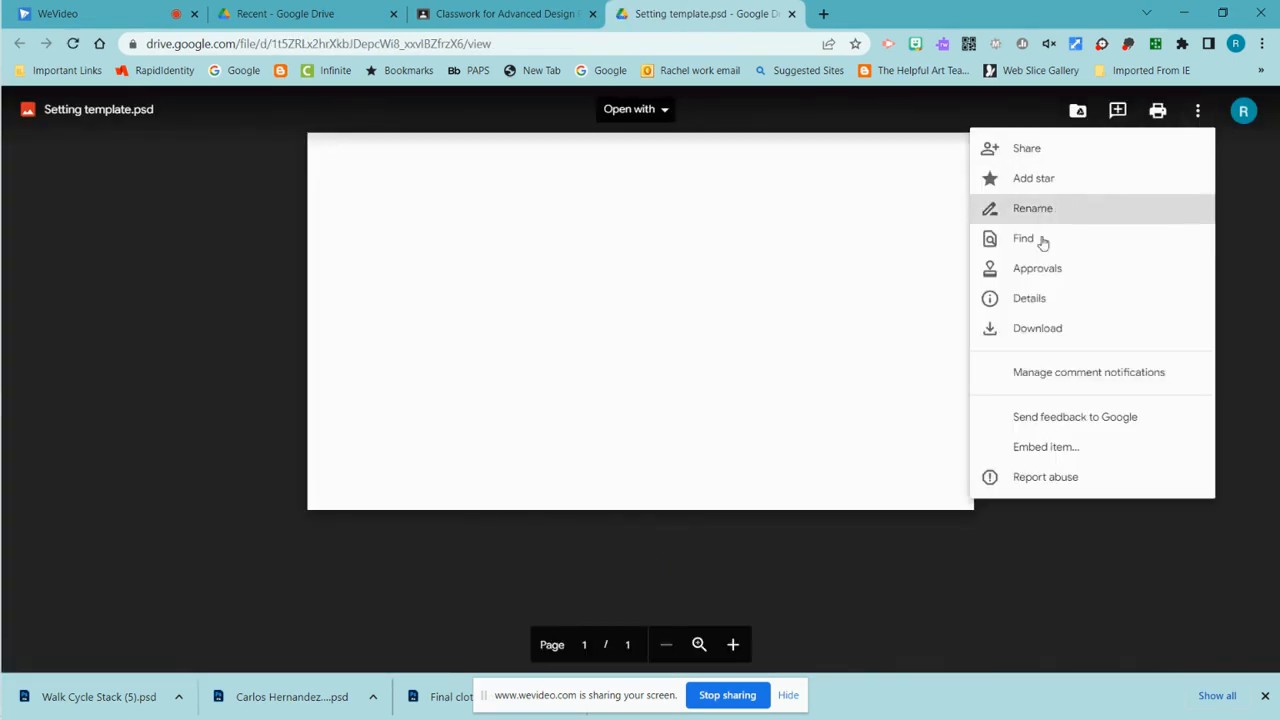
click(1037, 329)
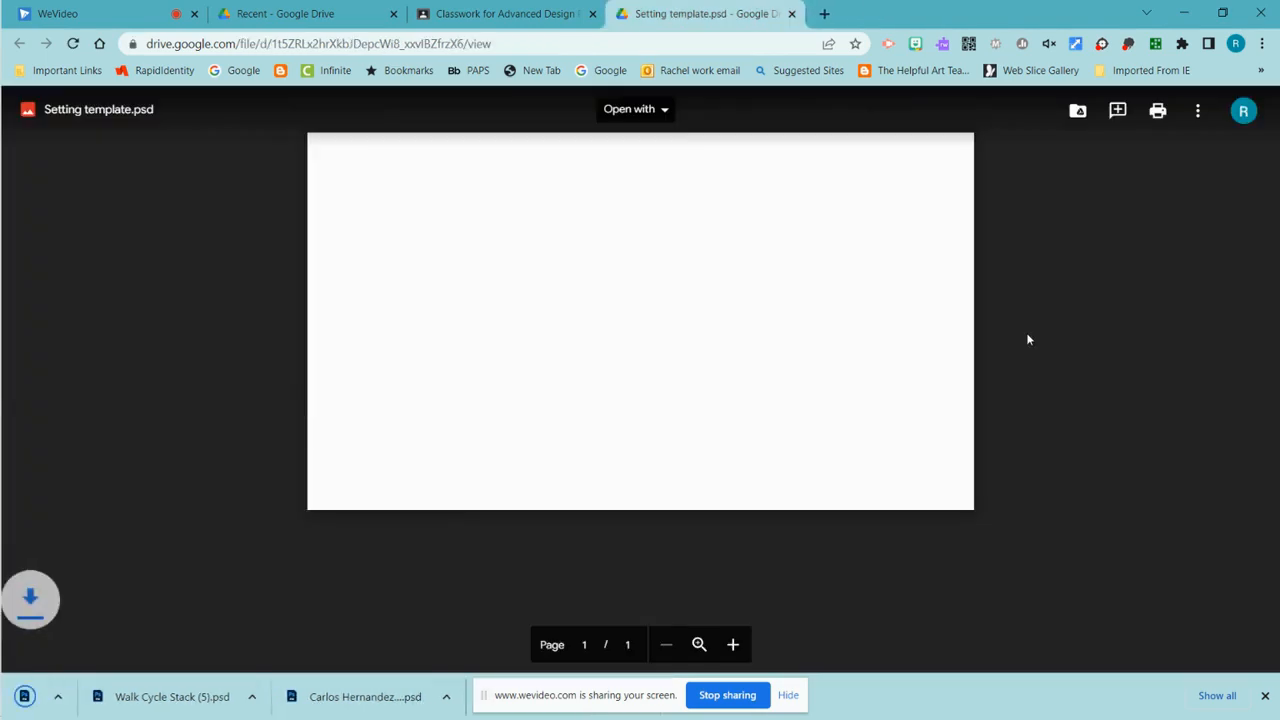
click(785, 694)
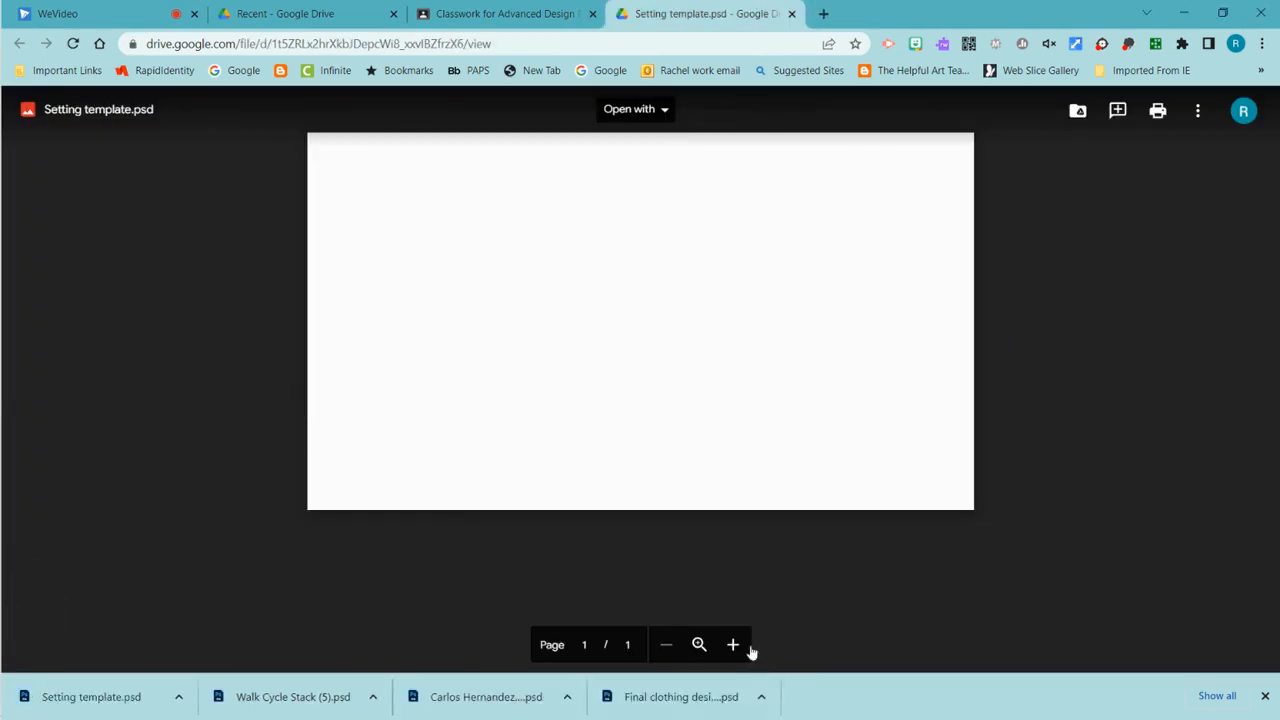
click(137, 705)
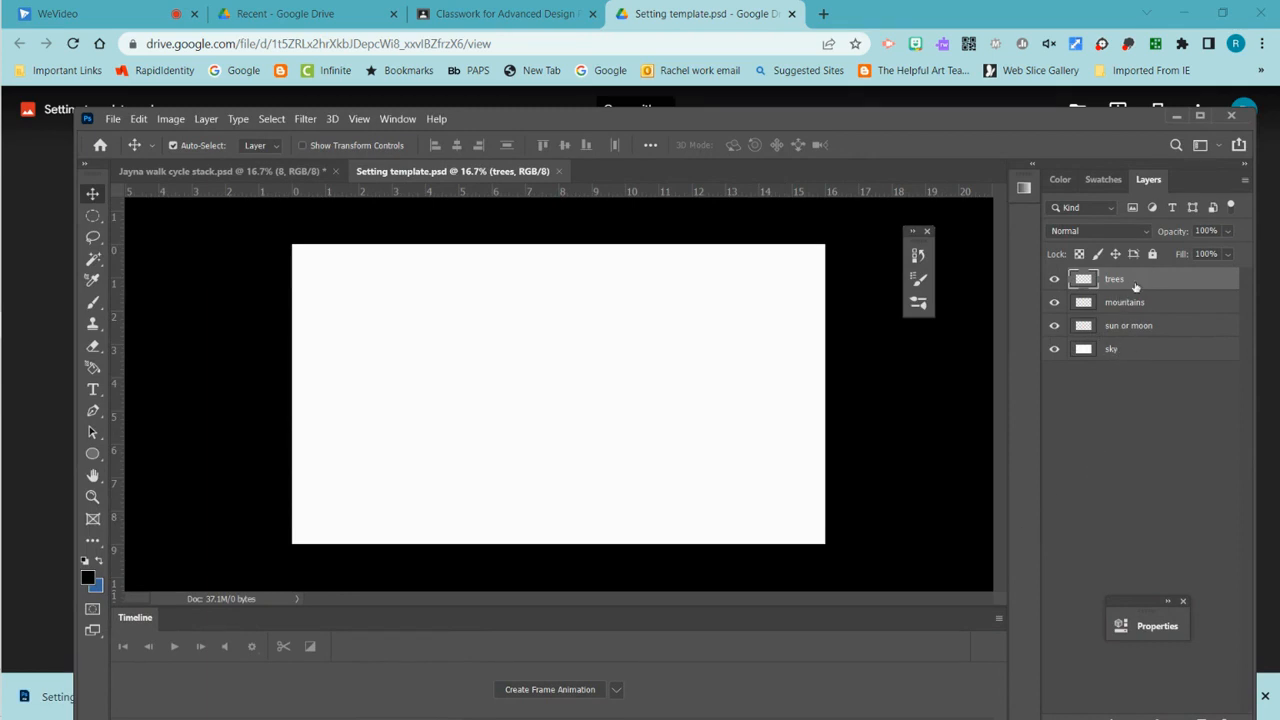
Step: Select the sky layer and set the foreground color to a bright red
click(1119, 354)
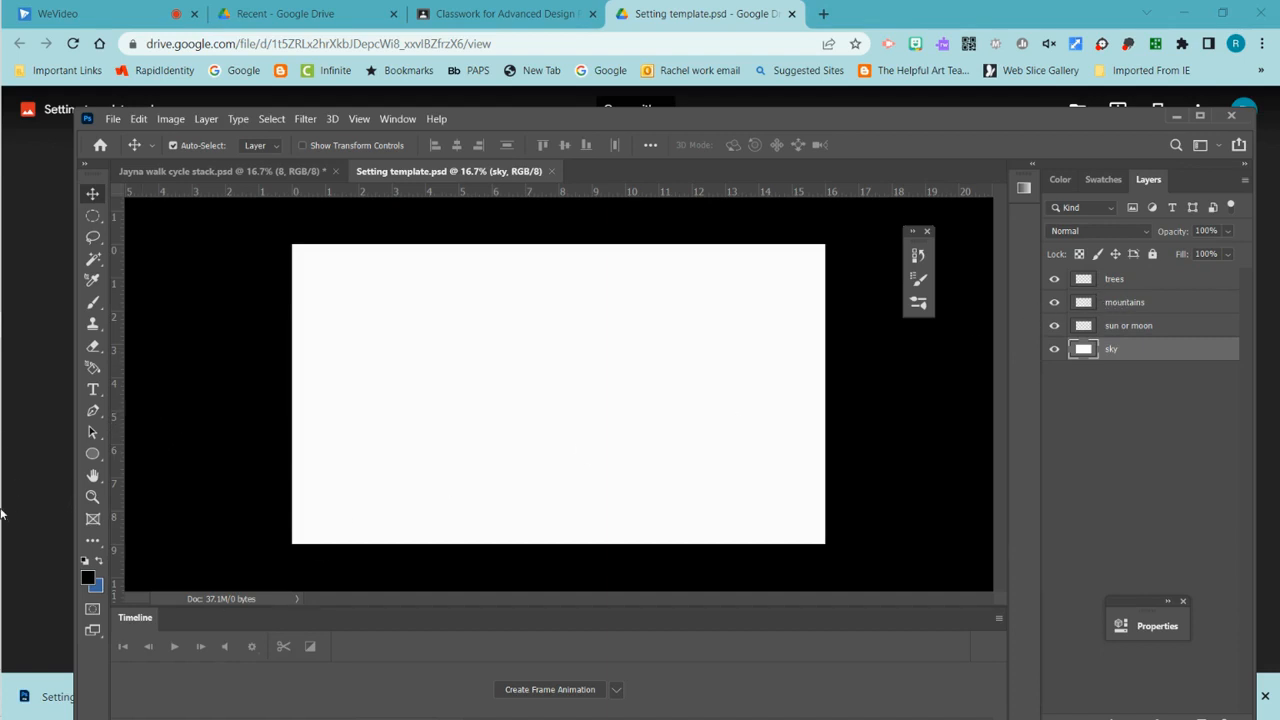
click(88, 579)
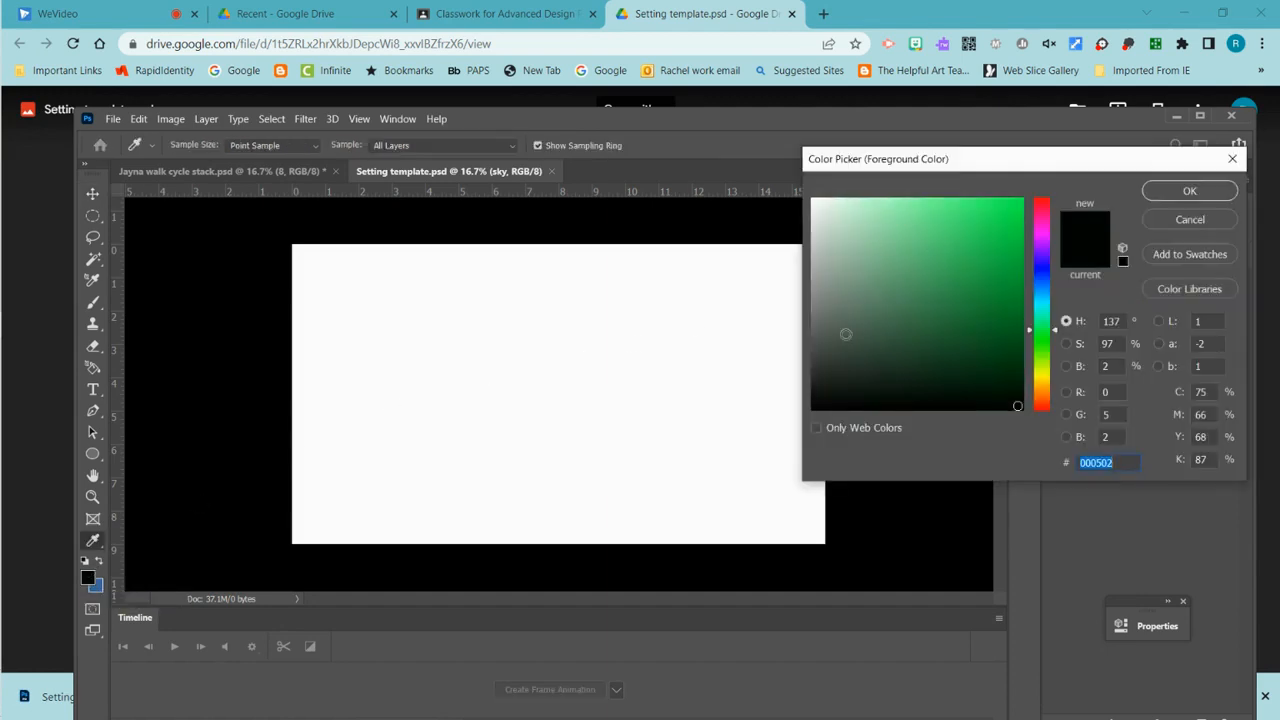
click(1037, 207)
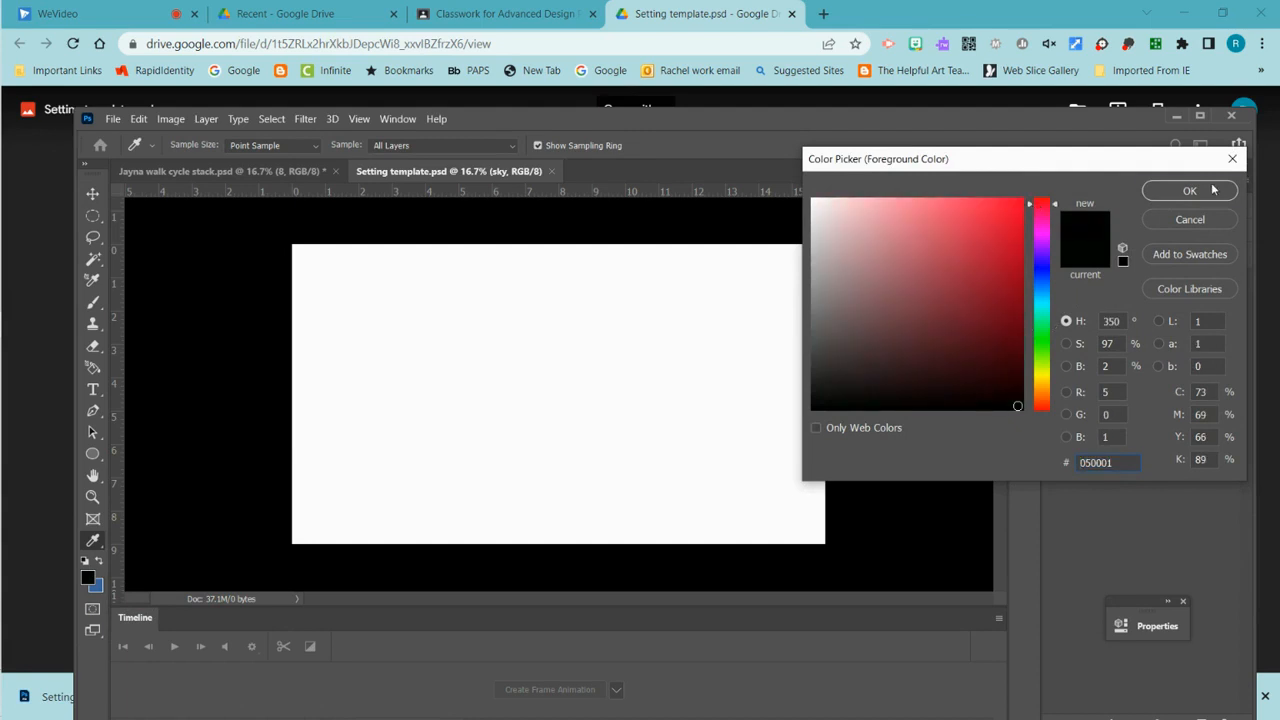
click(1190, 190)
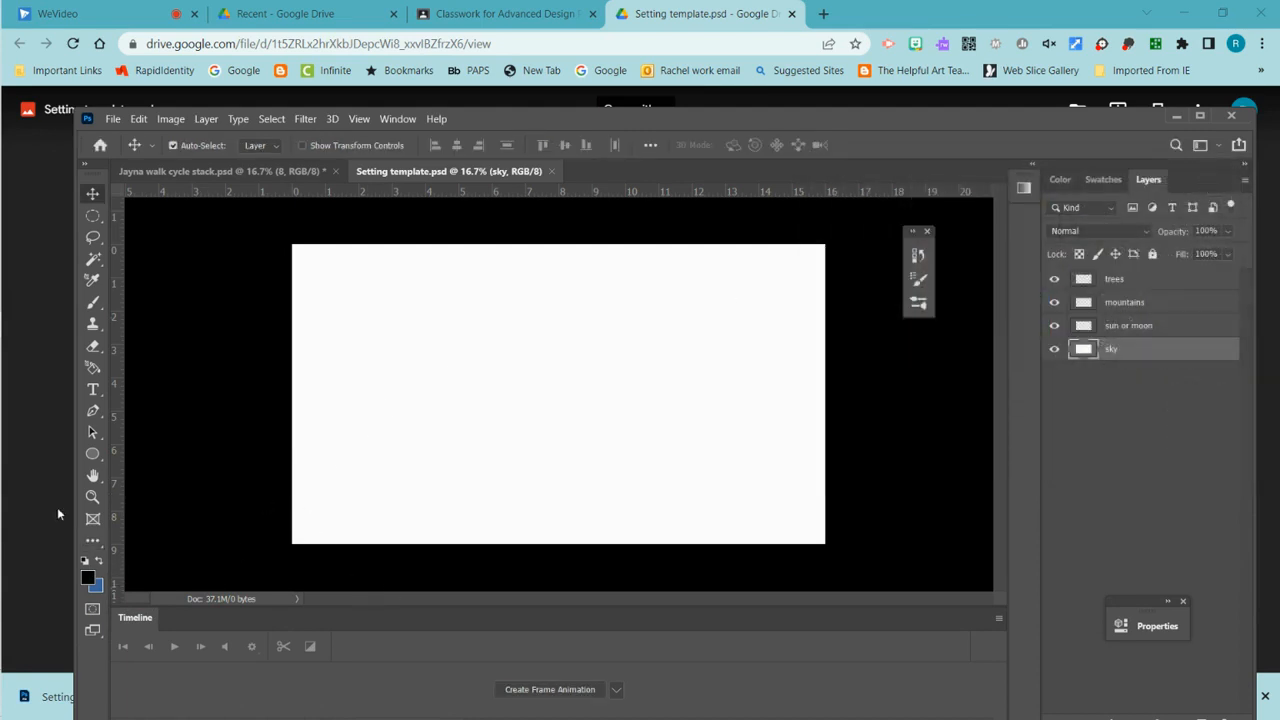
click(93, 581)
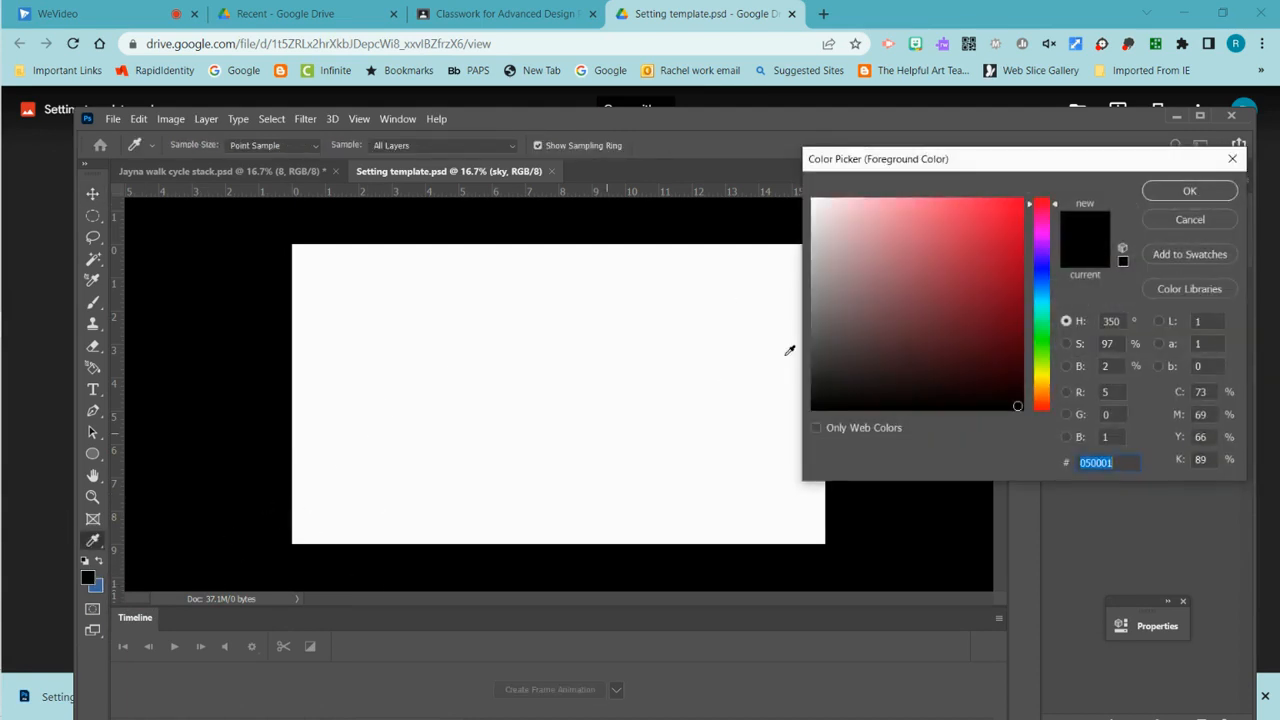
click(992, 217)
click(1187, 190)
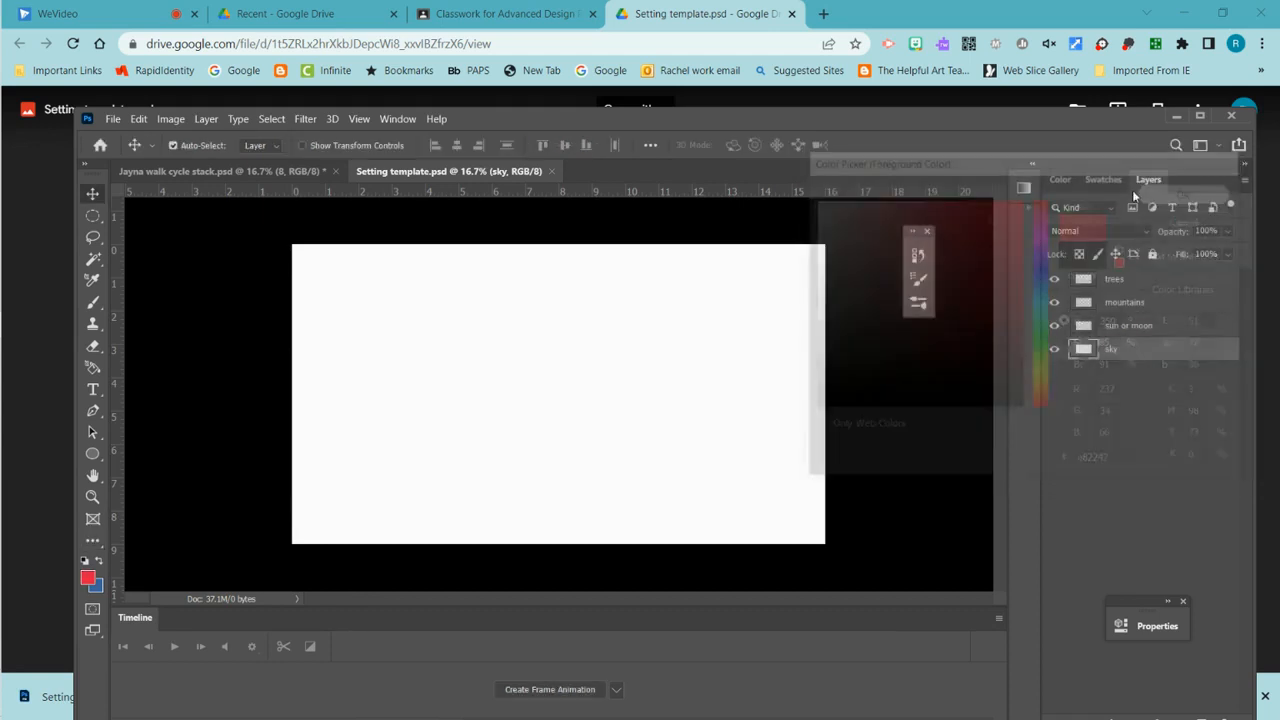
Step: Set the background color to the vivid purple 6d17c6
click(94, 589)
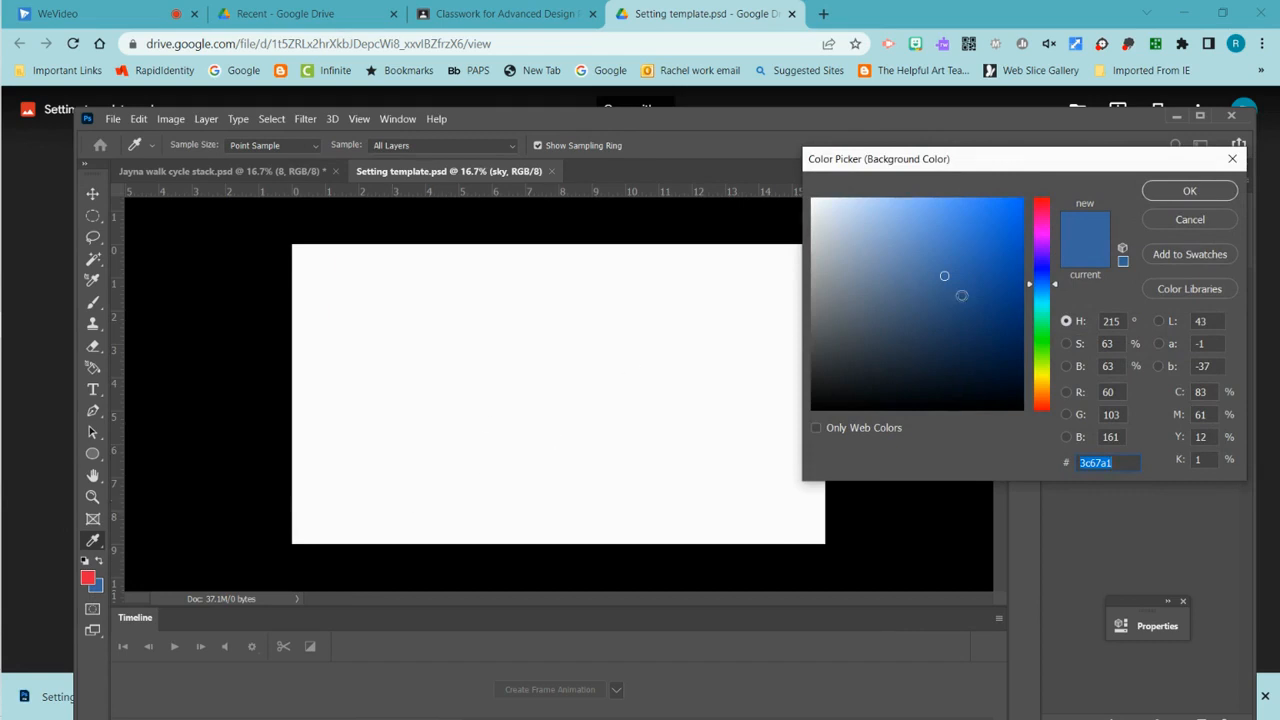
click(1047, 277)
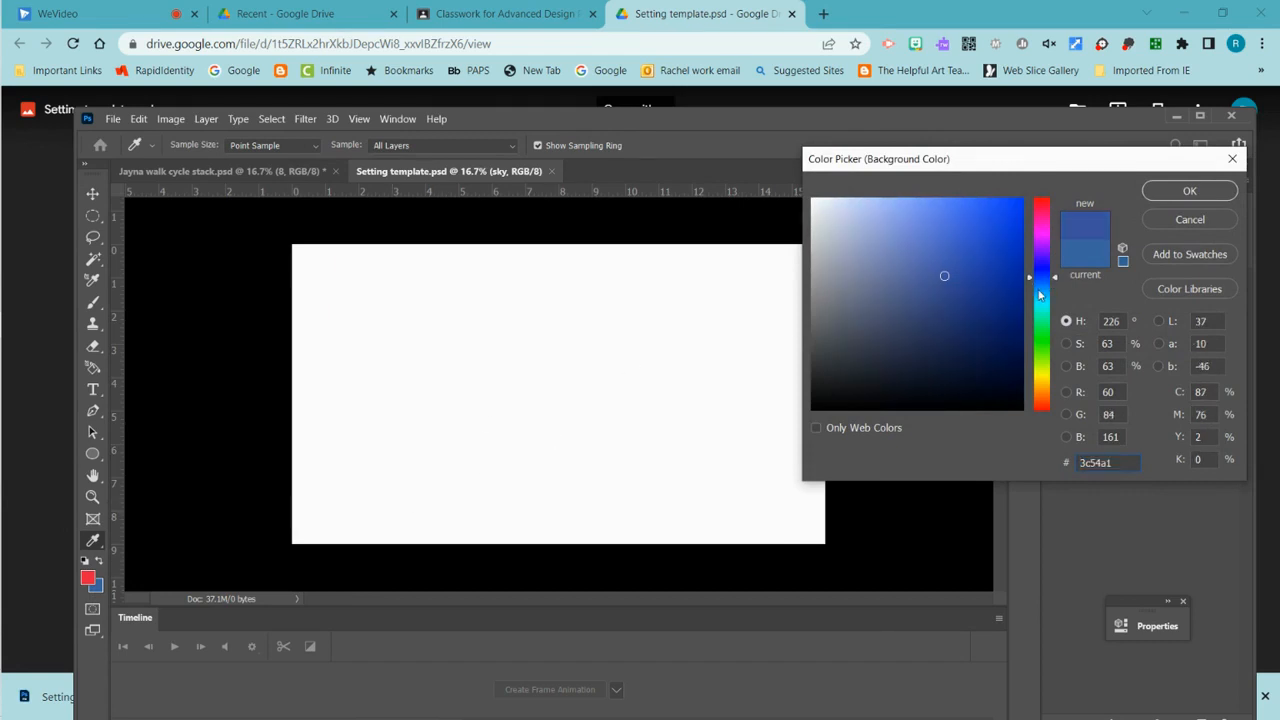
drag(1050, 283, 1050, 256)
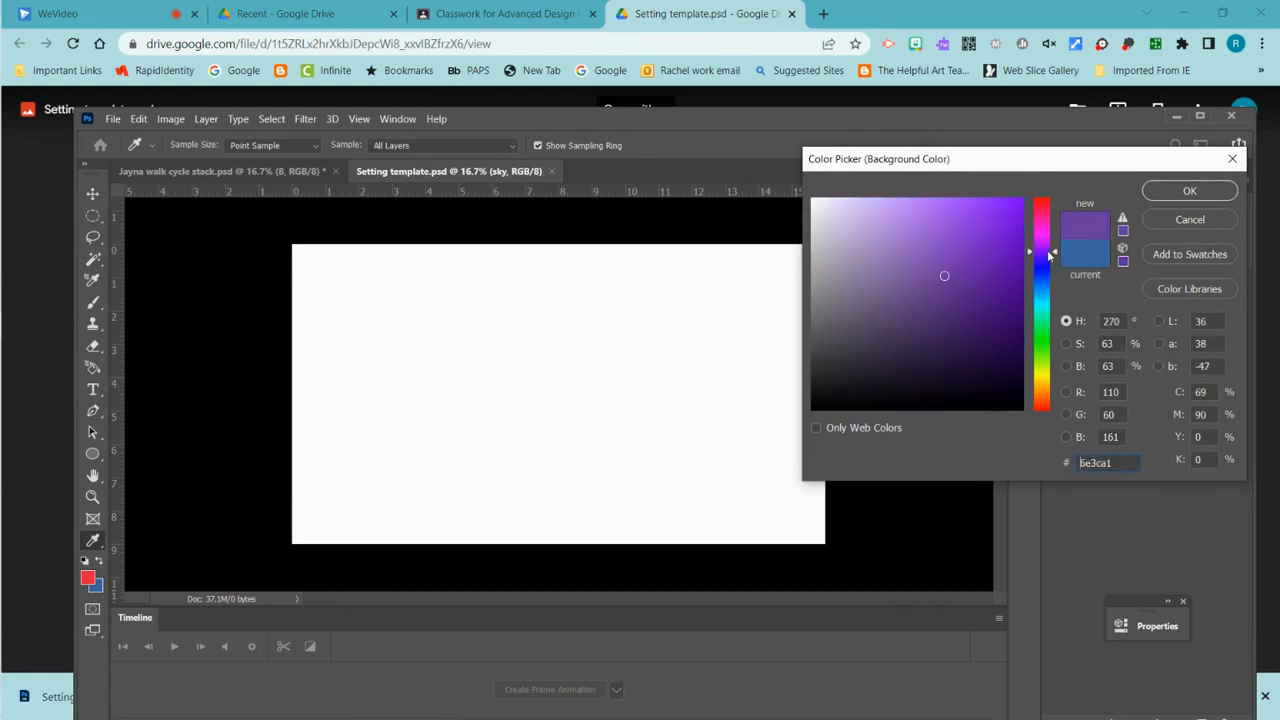
click(1000, 244)
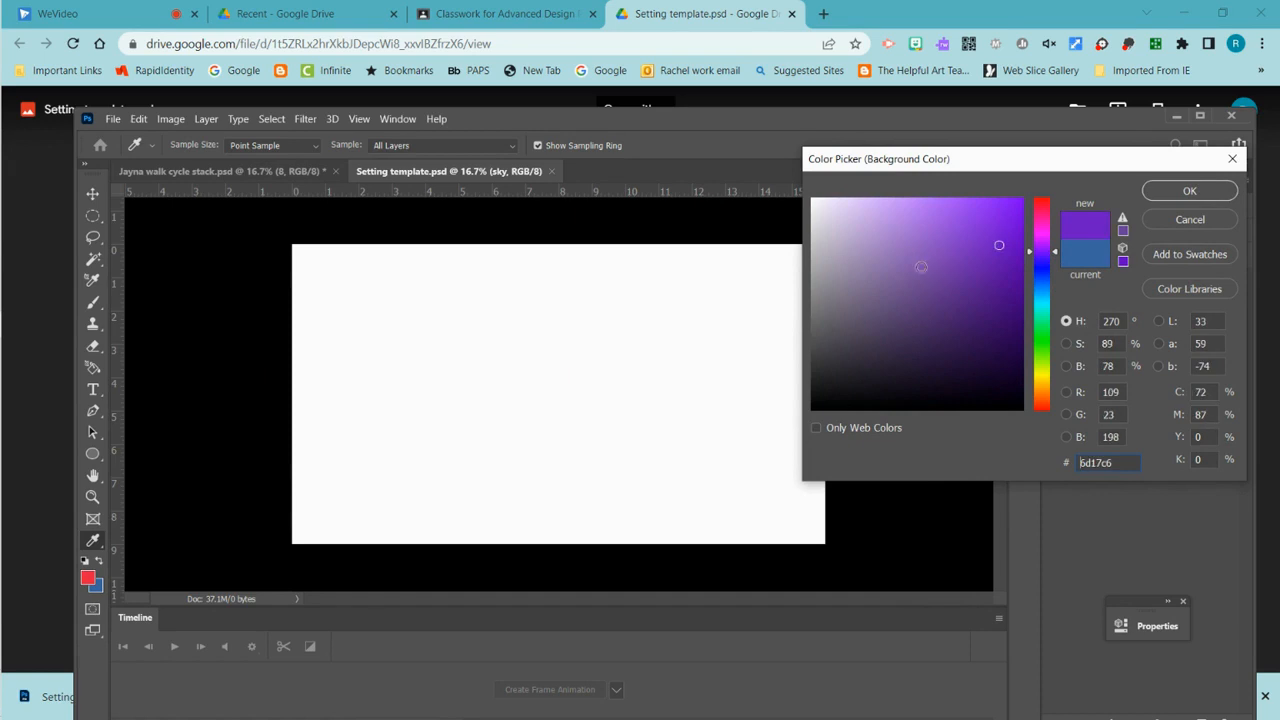
click(1189, 191)
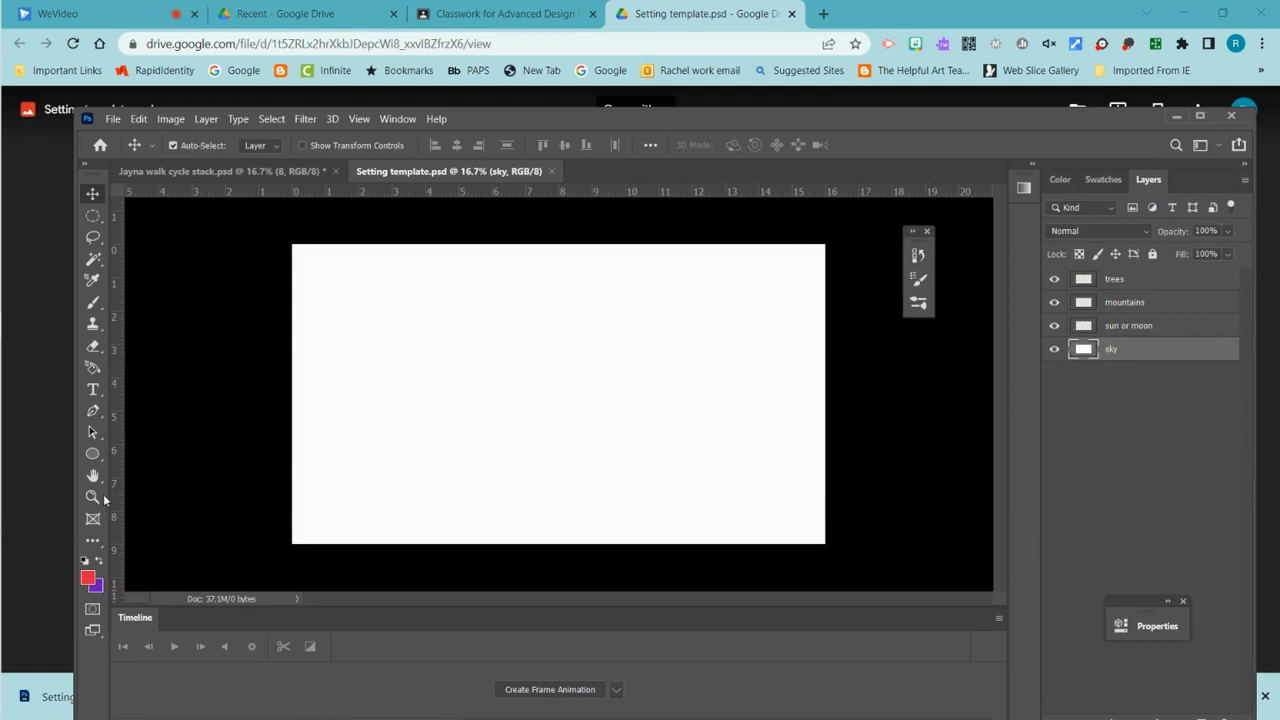
Step: Using the Gradient tool, fill the sky layer with a vertical linear gradient from red at the top to purple at the bottom
key(i)
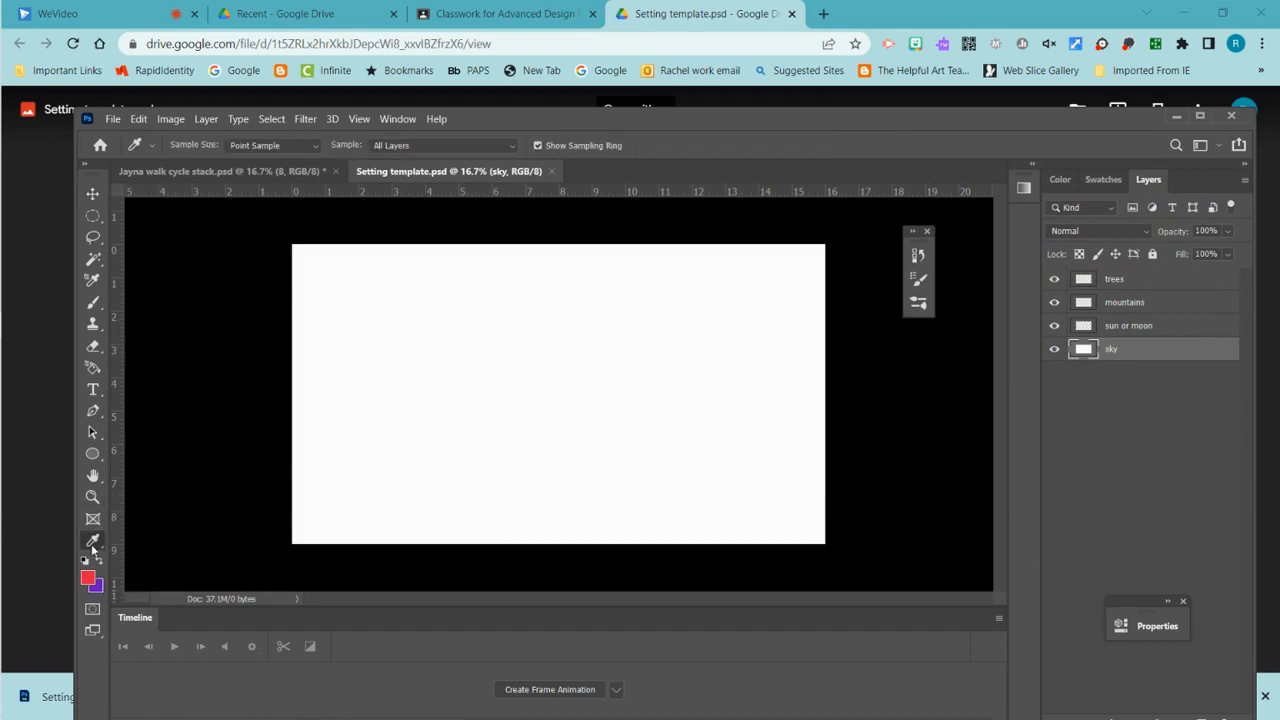
click(93, 541)
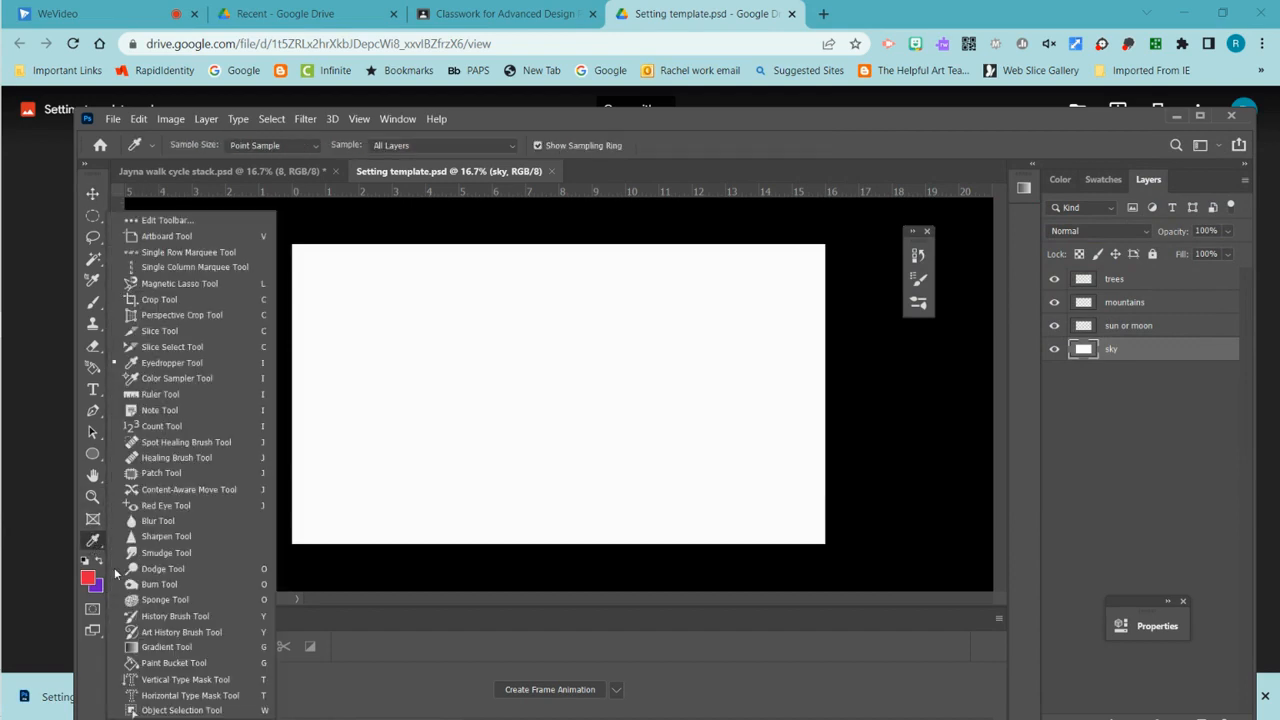
click(160, 647)
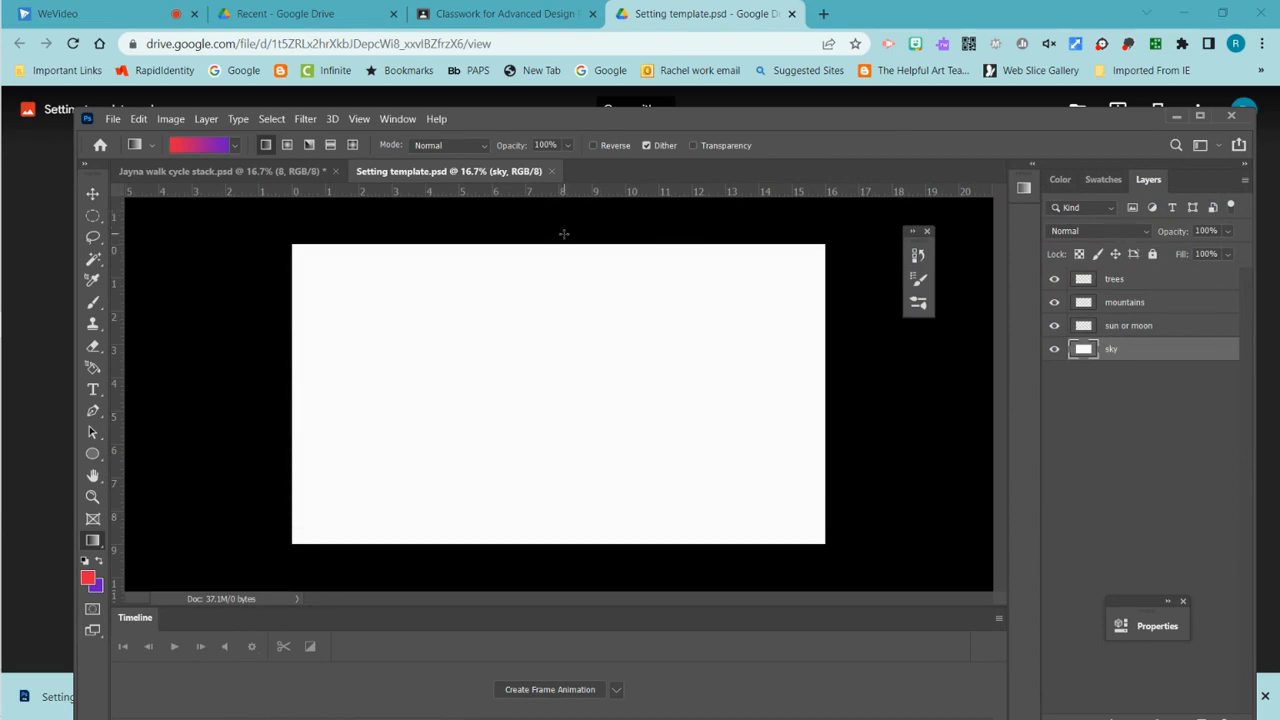
drag(564, 234, 563, 553)
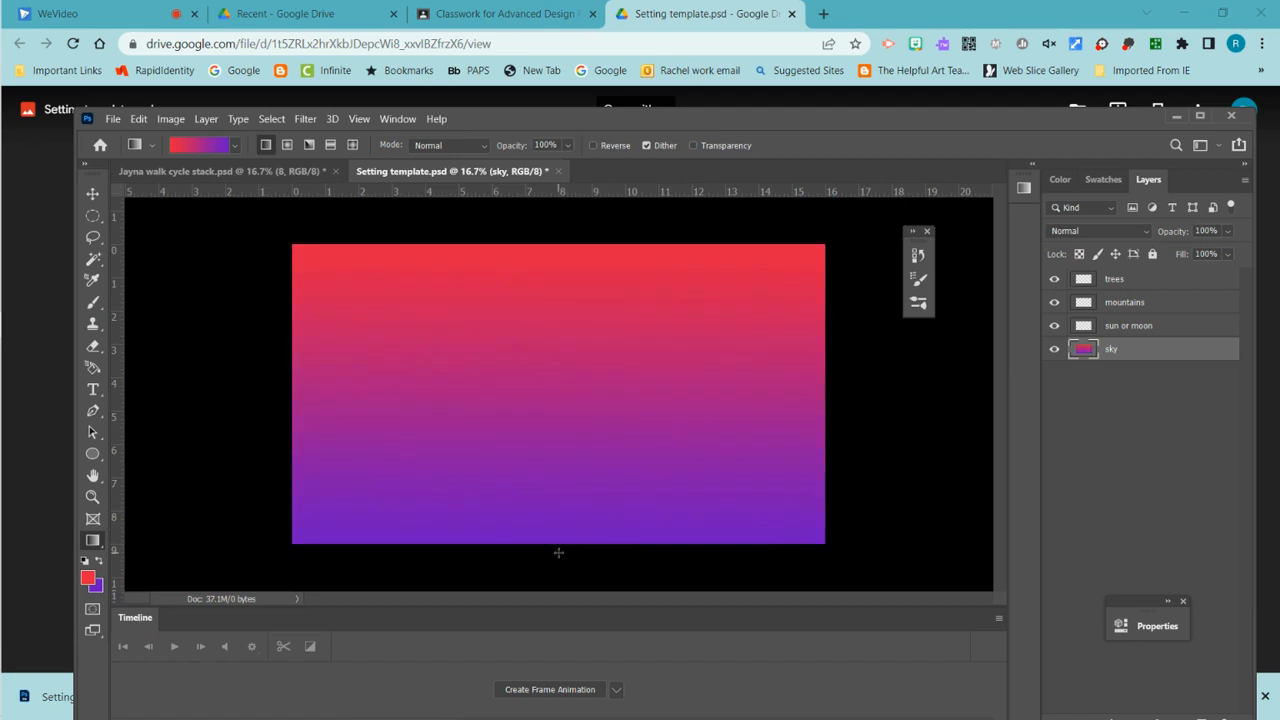
Step: Replace the sky with a radial gradient glowing red from the canvas's bottom center into purple around mid-height, and lock the sky layer
click(285, 146)
drag(554, 551, 552, 250)
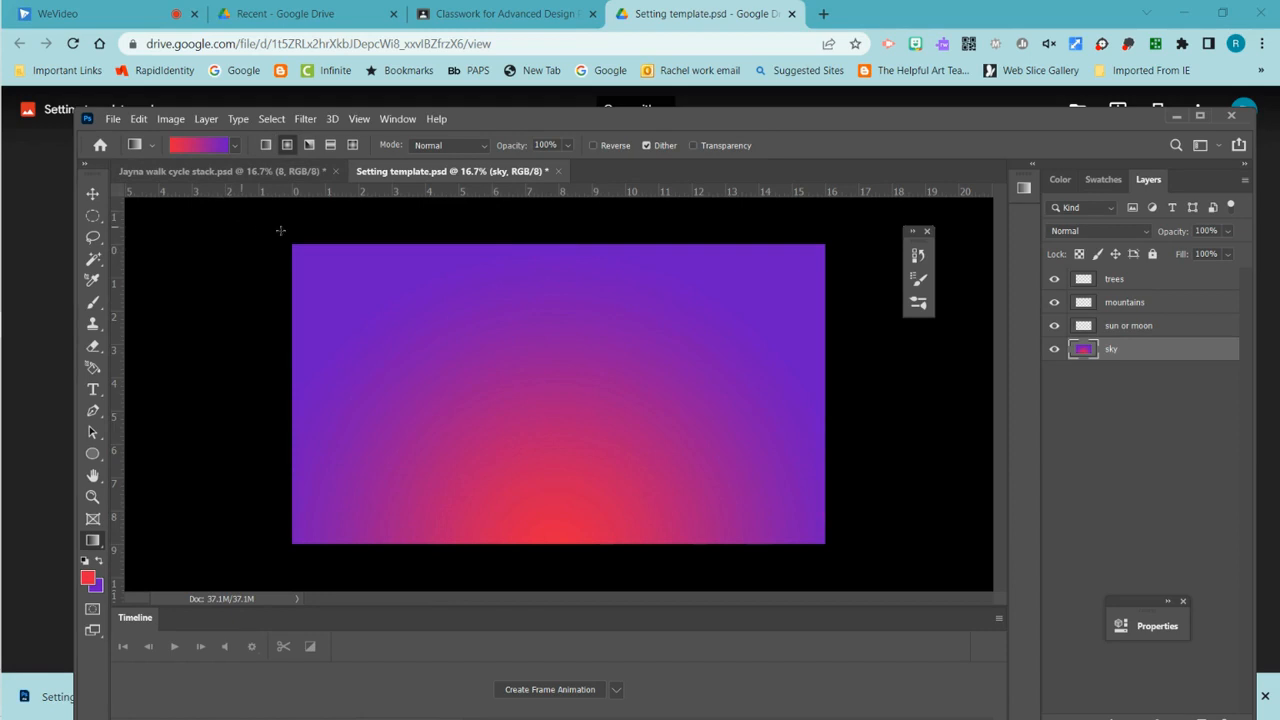
drag(574, 514, 580, 245)
drag(570, 492, 564, 228)
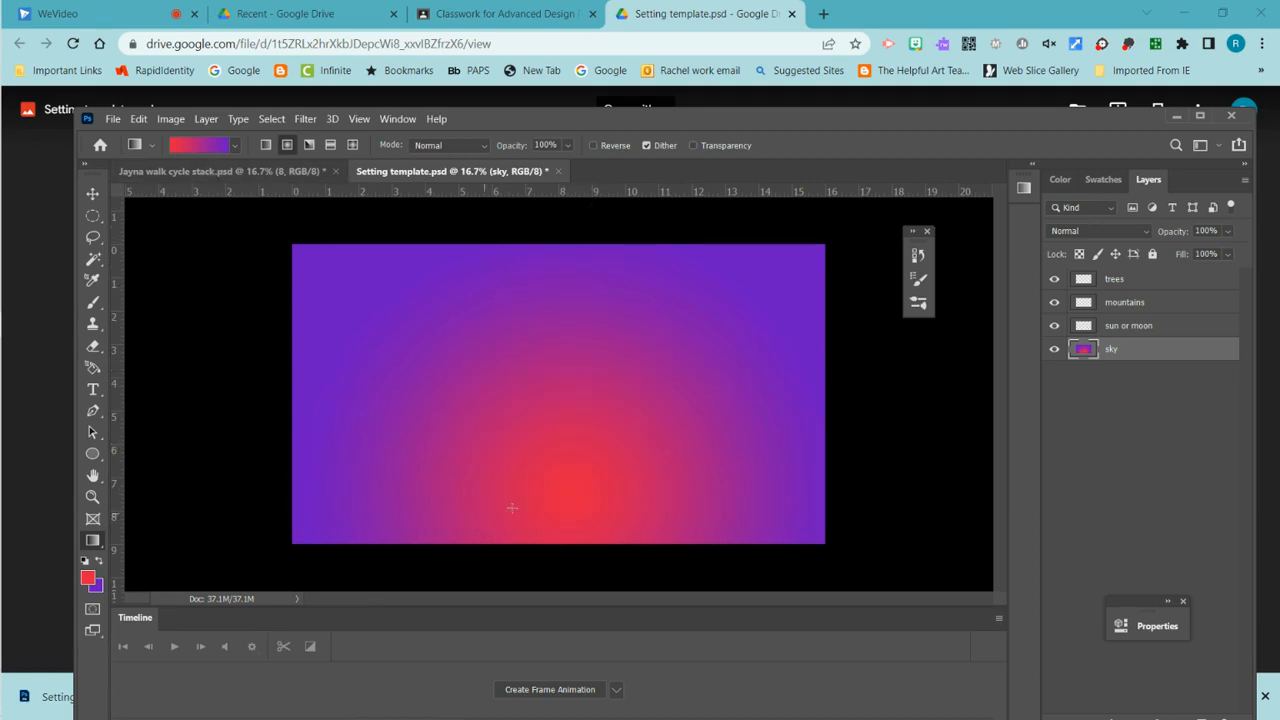
drag(565, 569, 574, 375)
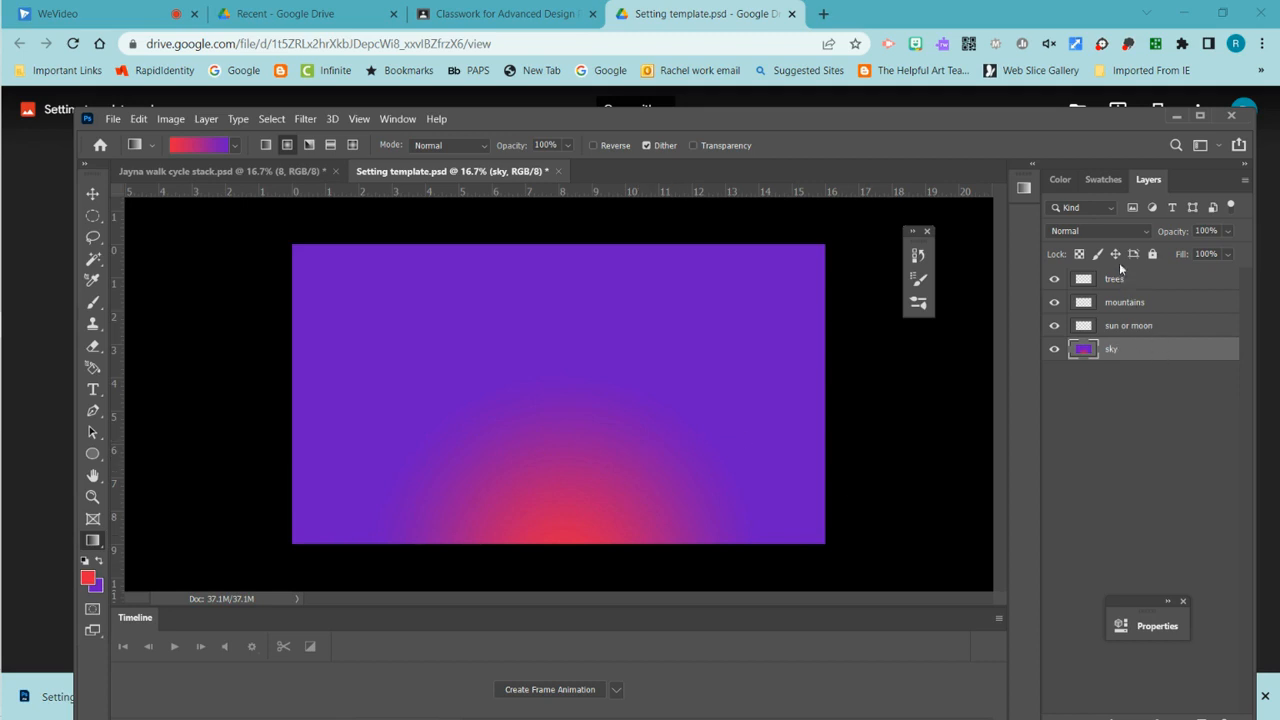
click(1155, 254)
Step: On the sun or moon layer, draw a black-filled circle about 756 px across with the Ellipse tool, just above the red glow
click(1166, 330)
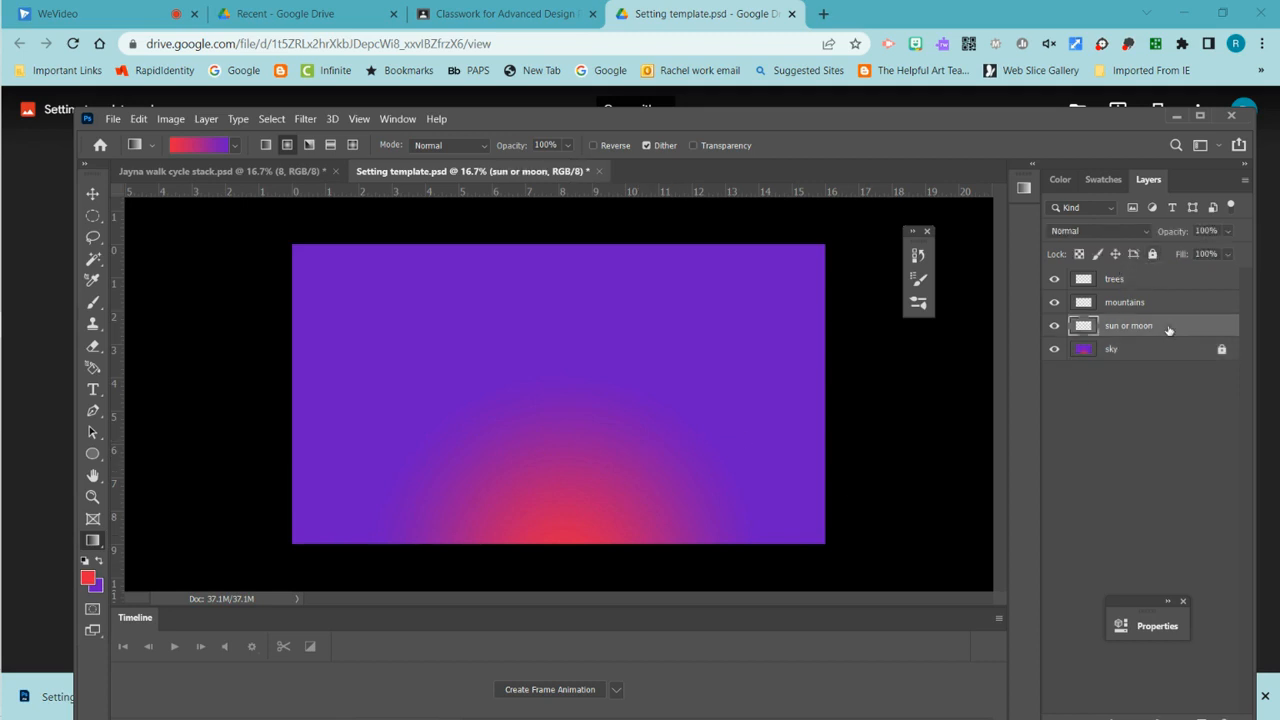
click(93, 455)
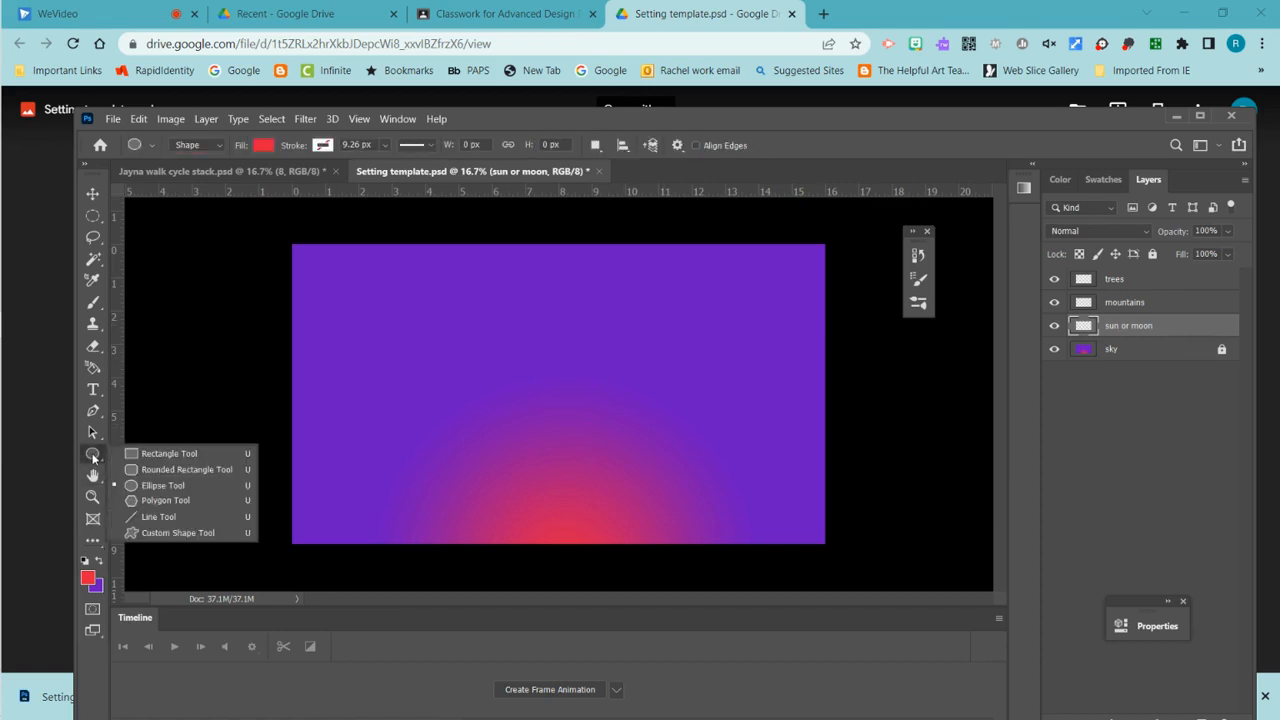
click(155, 488)
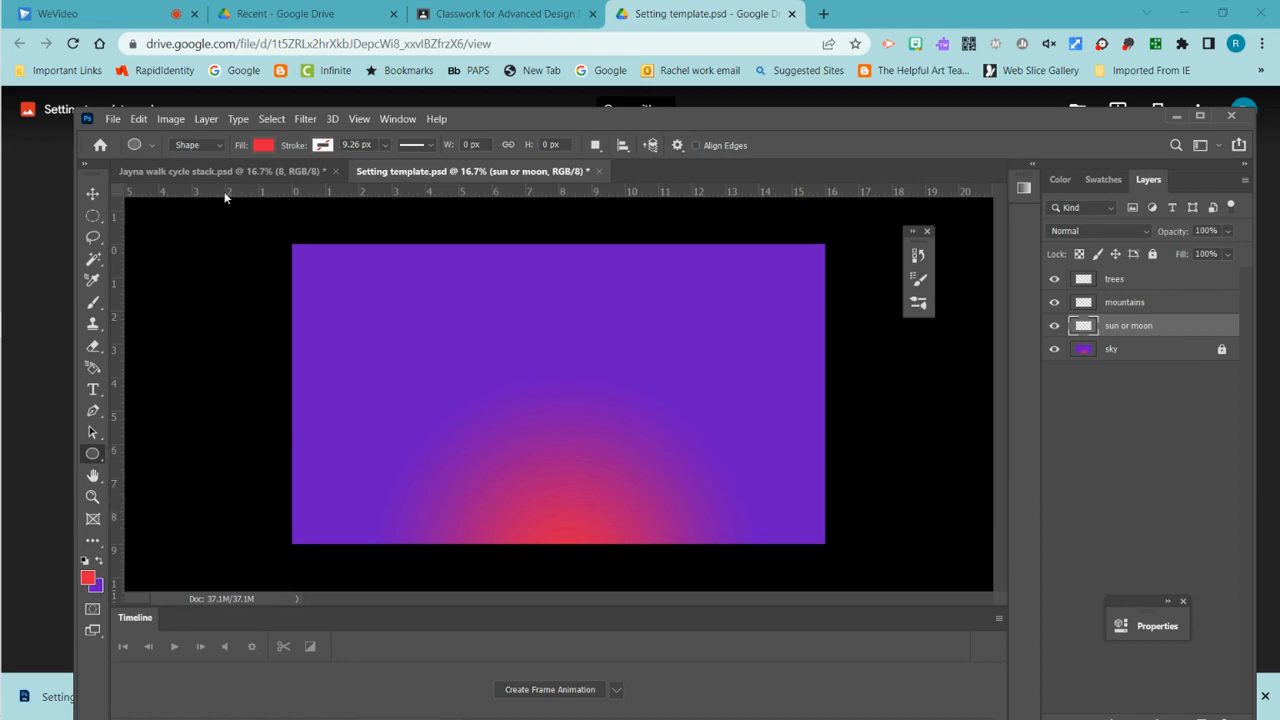
click(262, 146)
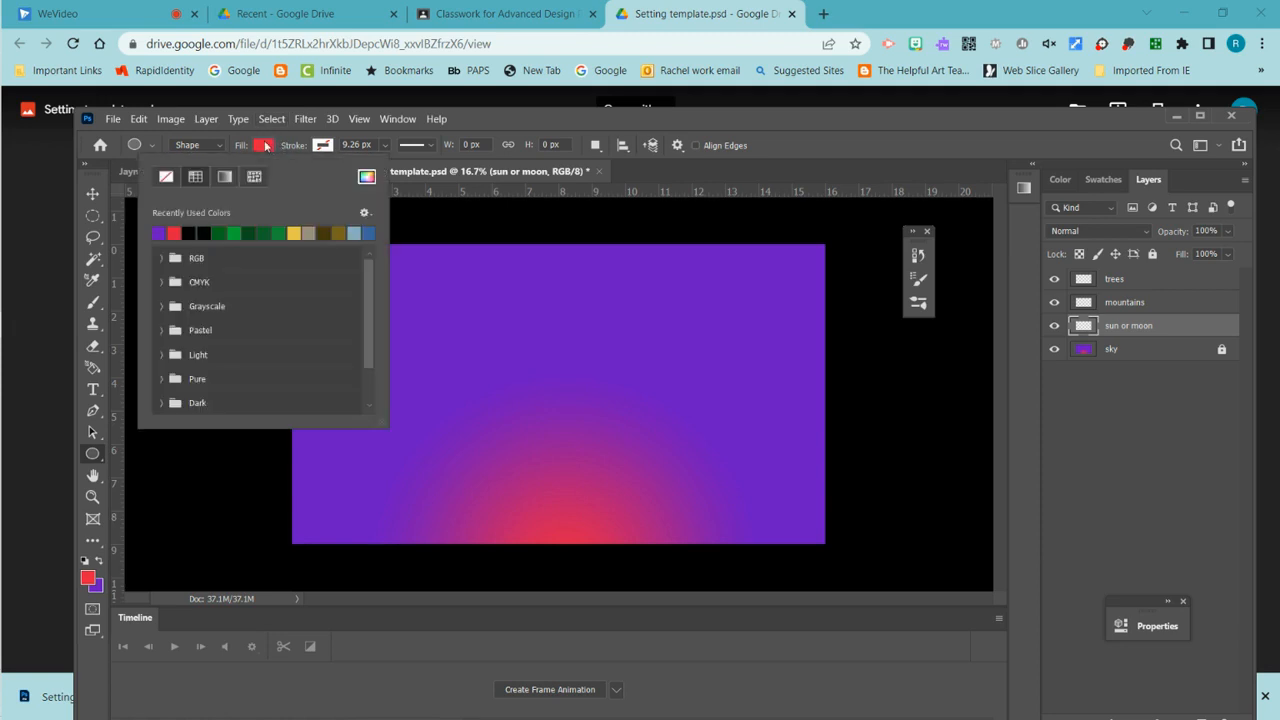
click(211, 232)
click(880, 449)
click(768, 438)
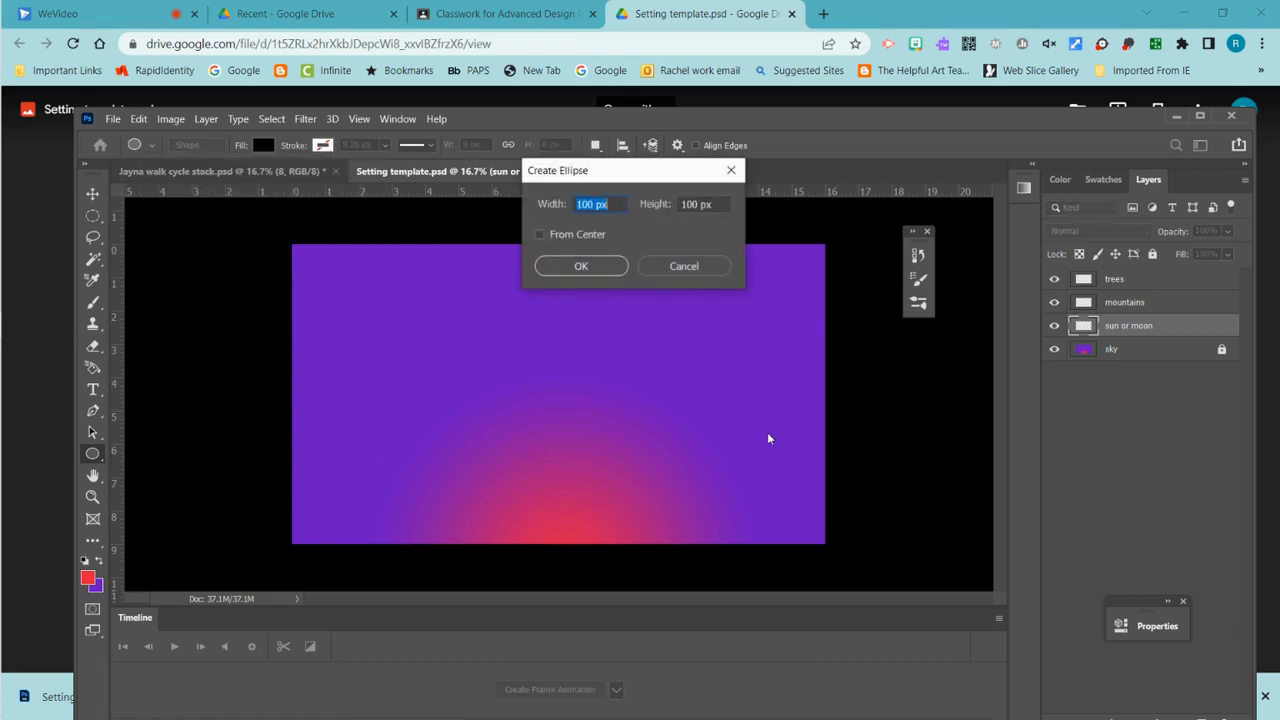
click(684, 266)
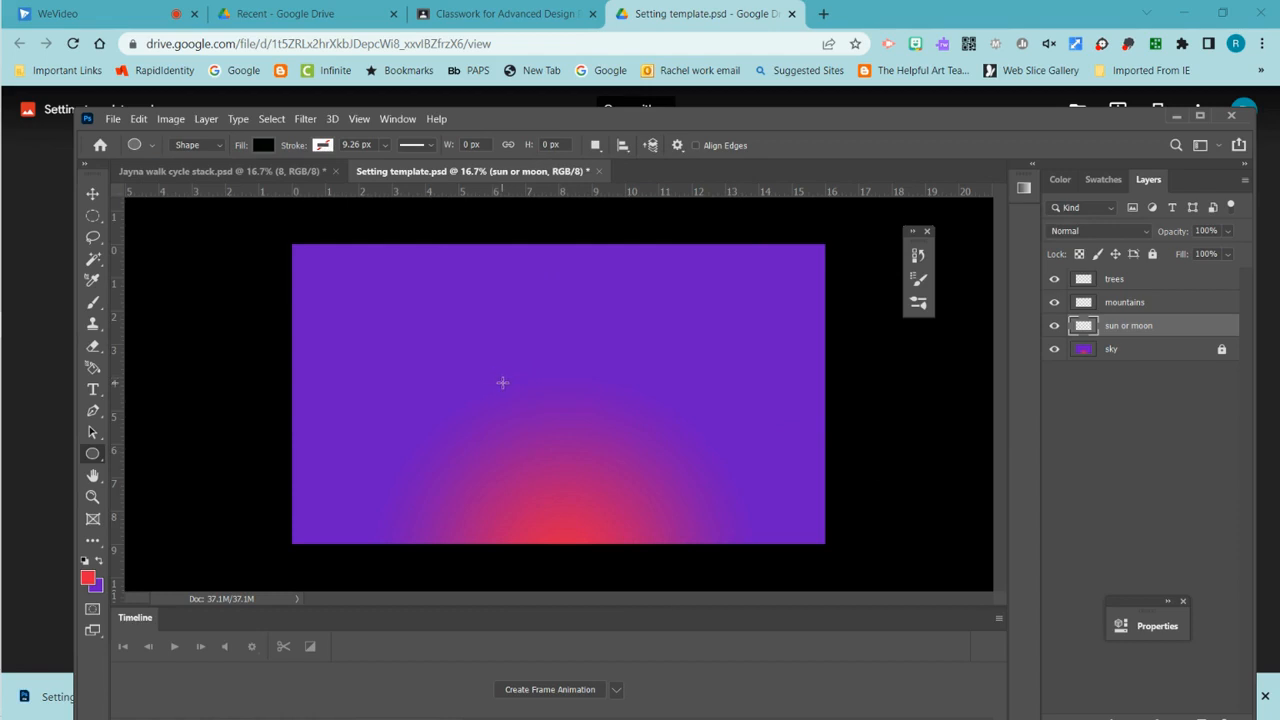
drag(502, 382, 586, 472)
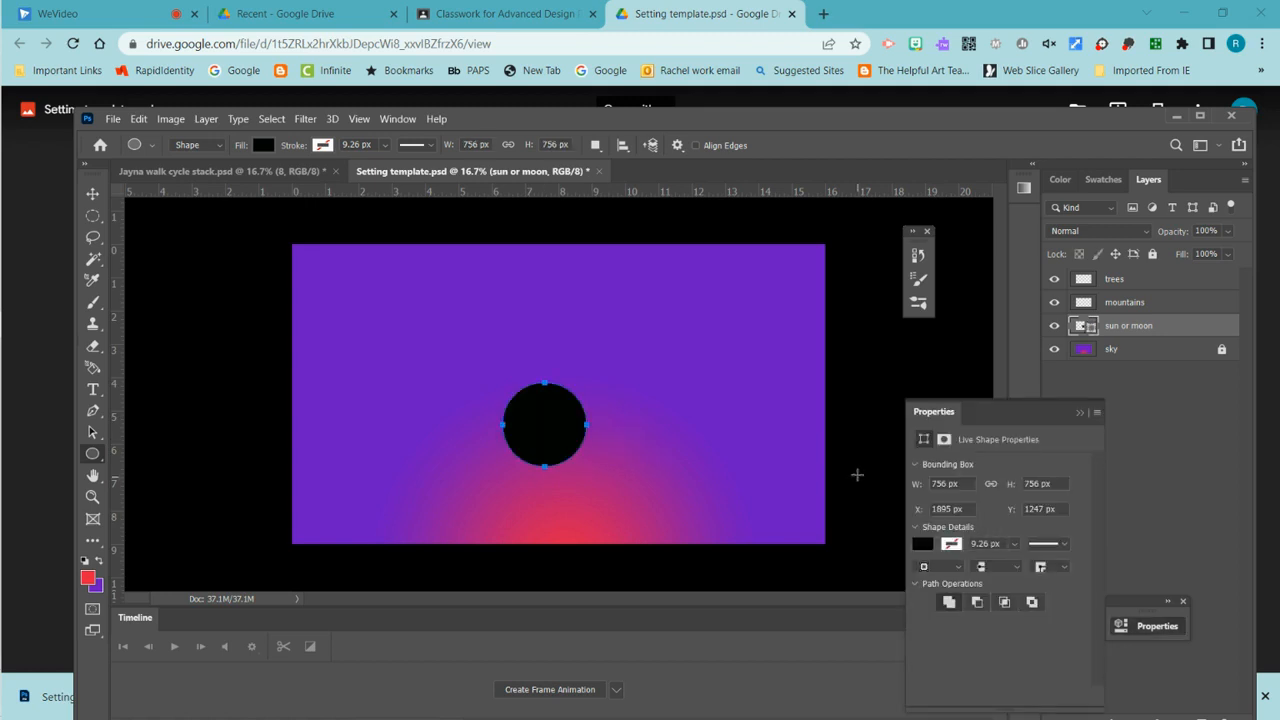
Step: Add a Gradient Overlay to the sun or moon layer with the Linear style and a 68° angle
click(1079, 412)
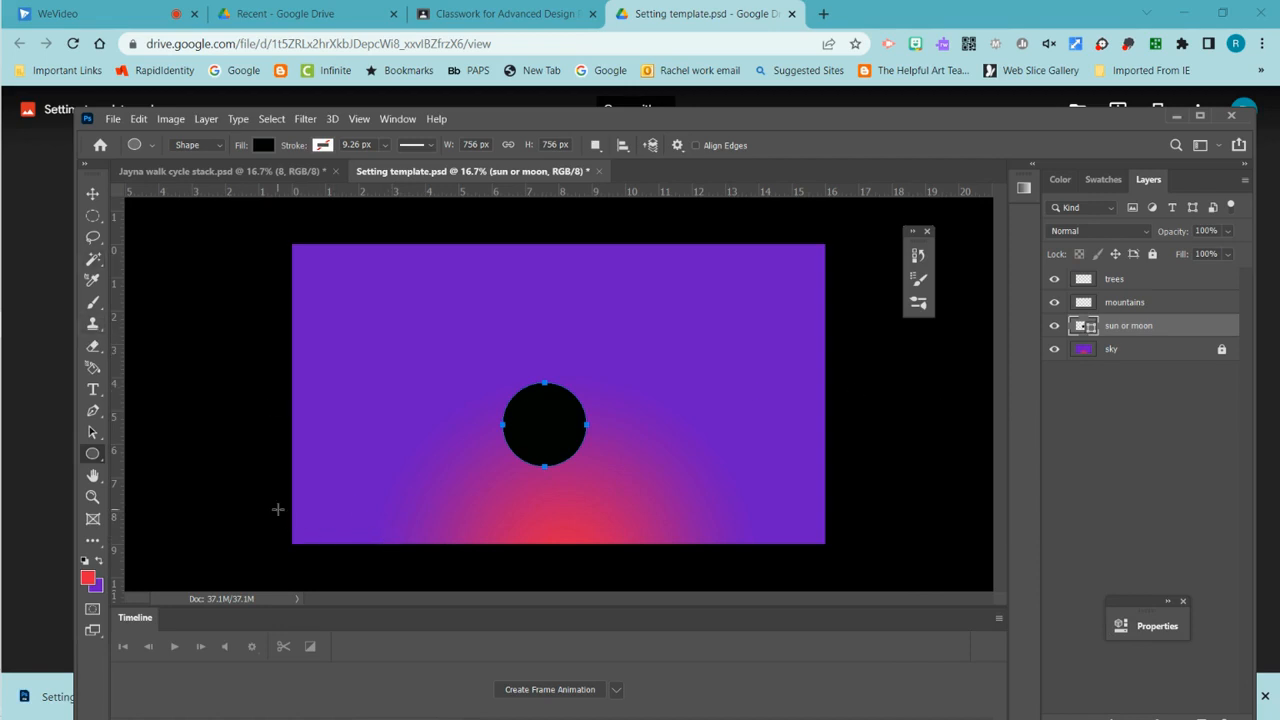
click(206, 119)
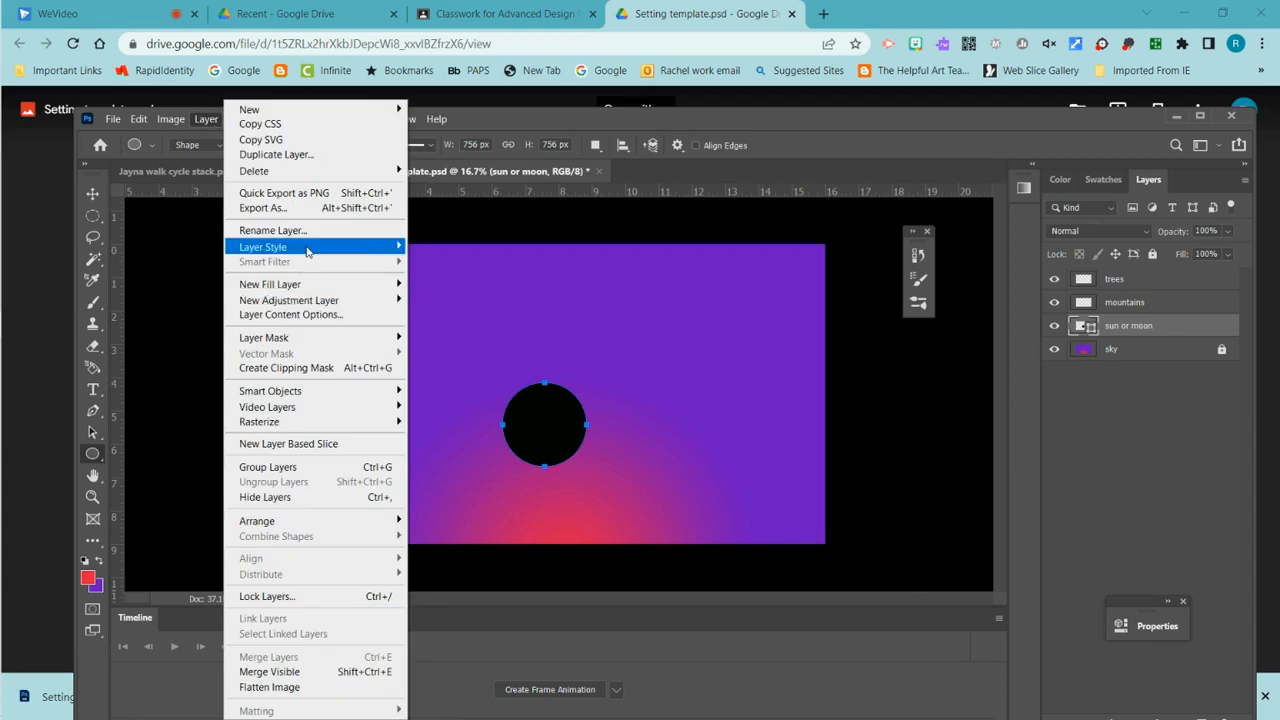
mouse_move(307, 251)
click(454, 361)
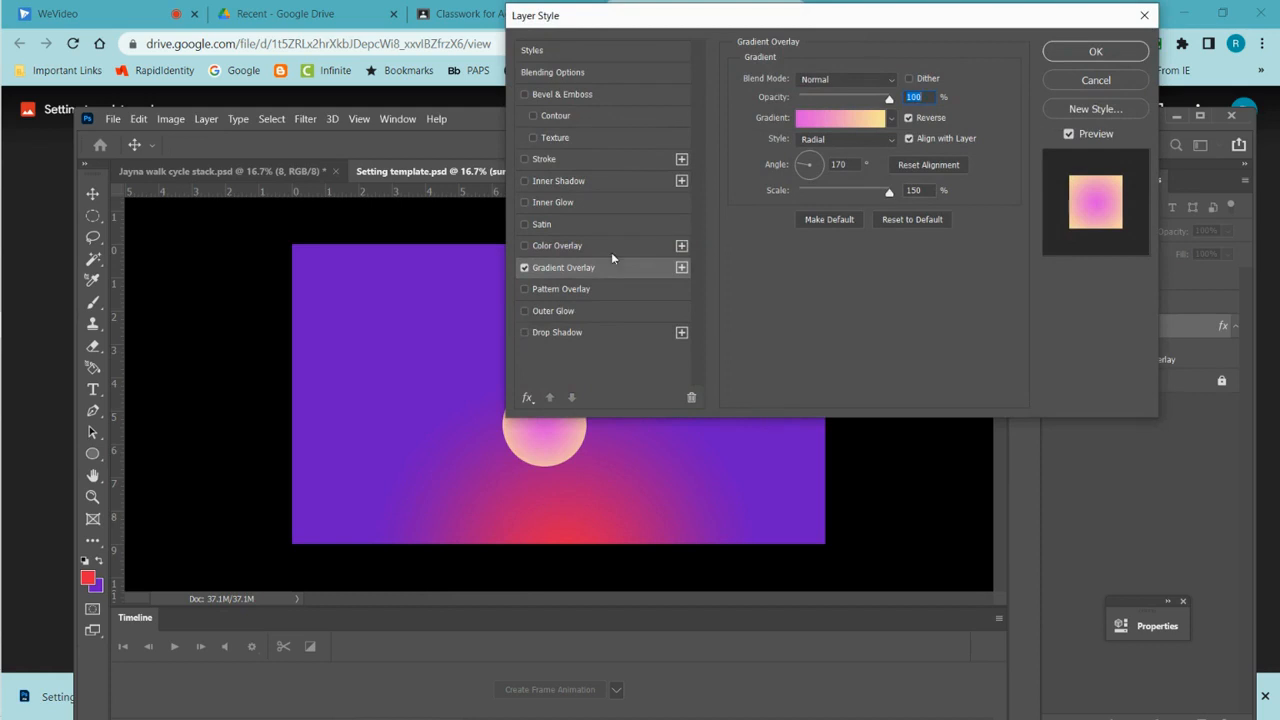
drag(849, 26, 1005, 45)
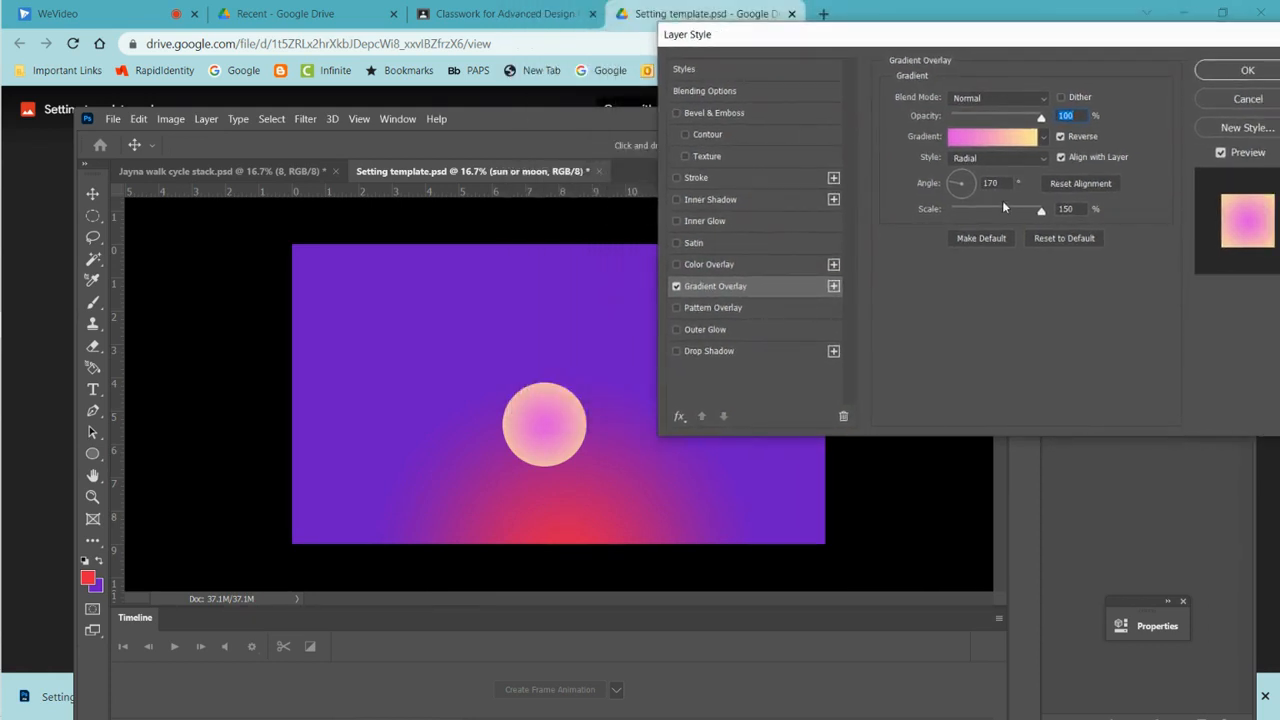
click(1036, 157)
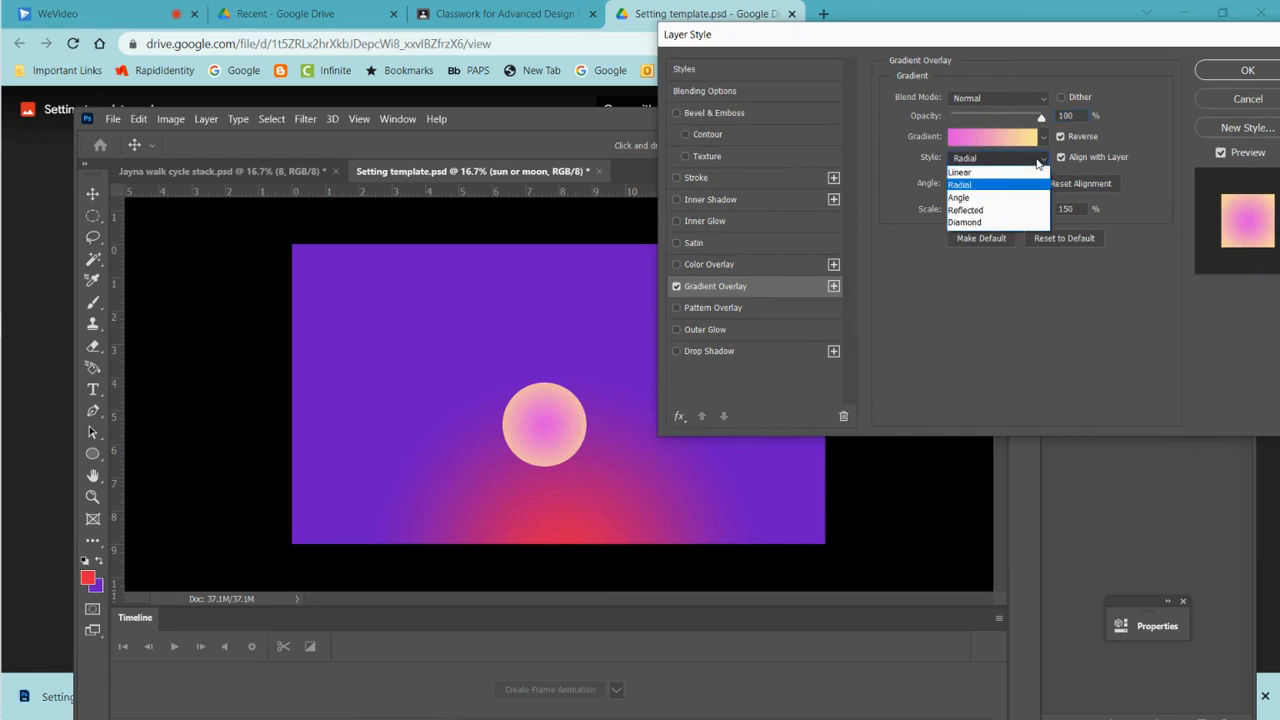
click(995, 171)
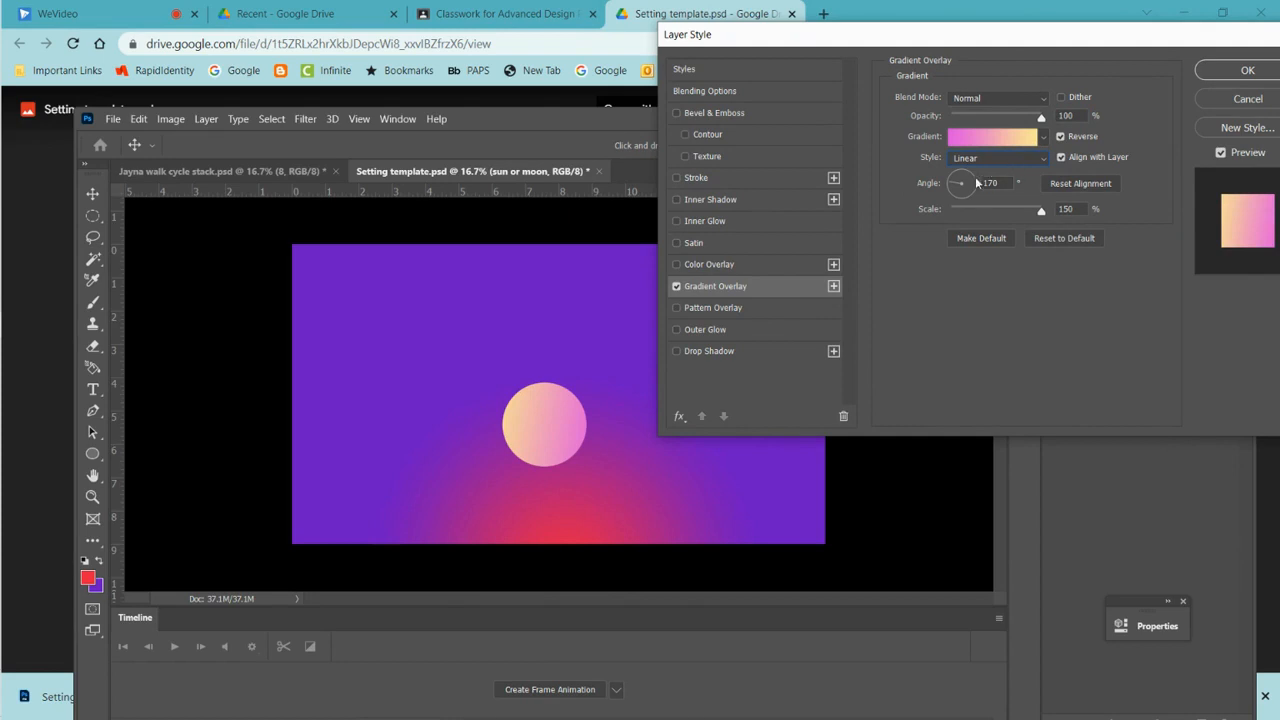
drag(955, 185, 968, 177)
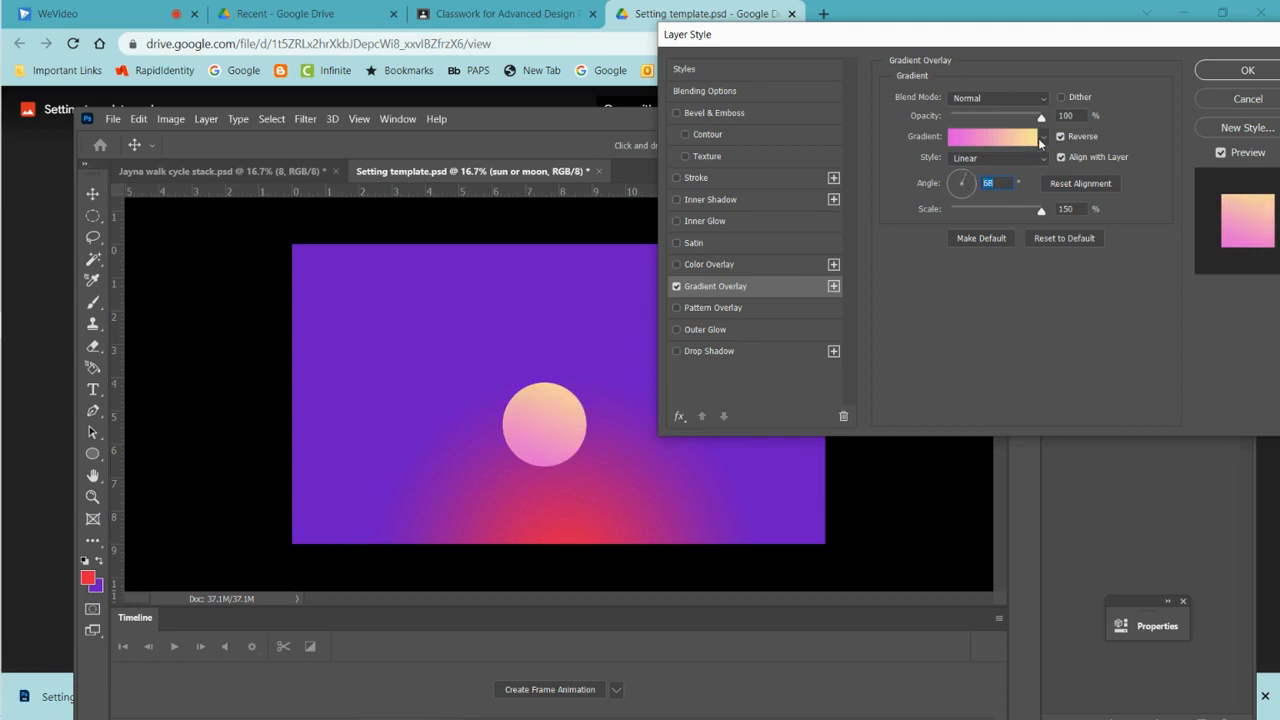
Step: Try several Pinks presets for the overlay gradient and settle on the hot pink to light blue one
click(1042, 138)
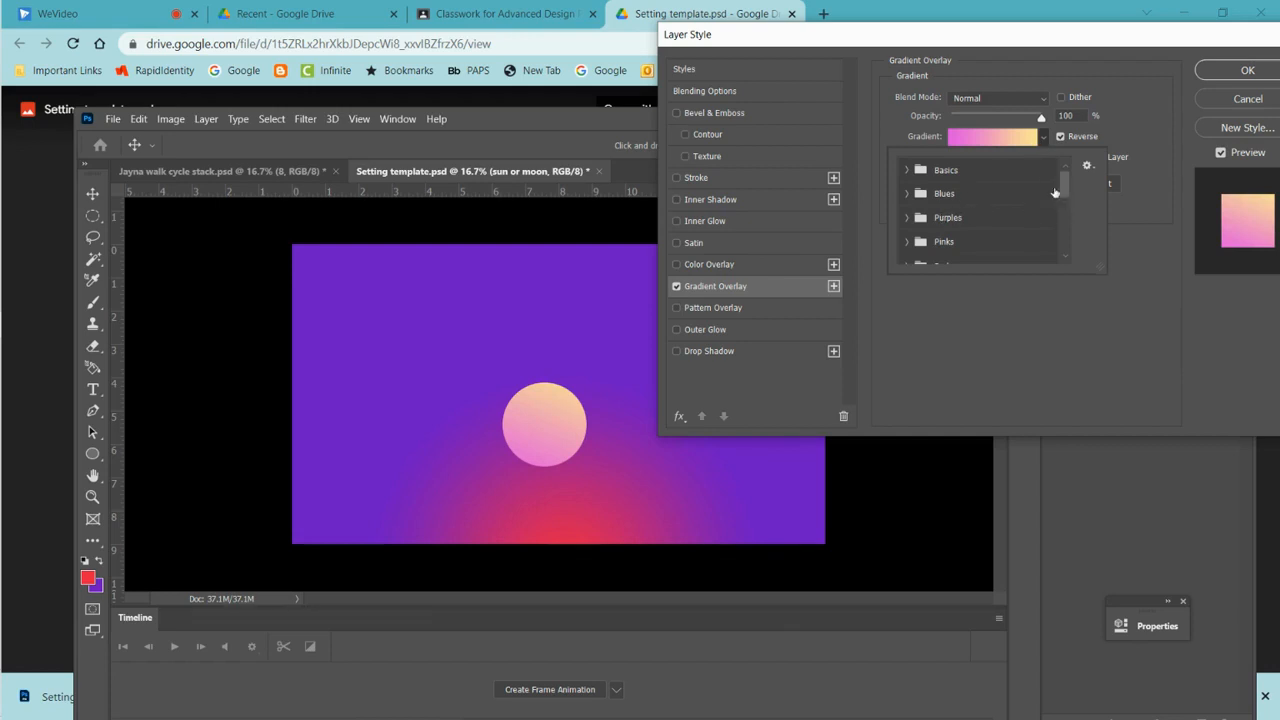
scroll(1066, 193, down, 1)
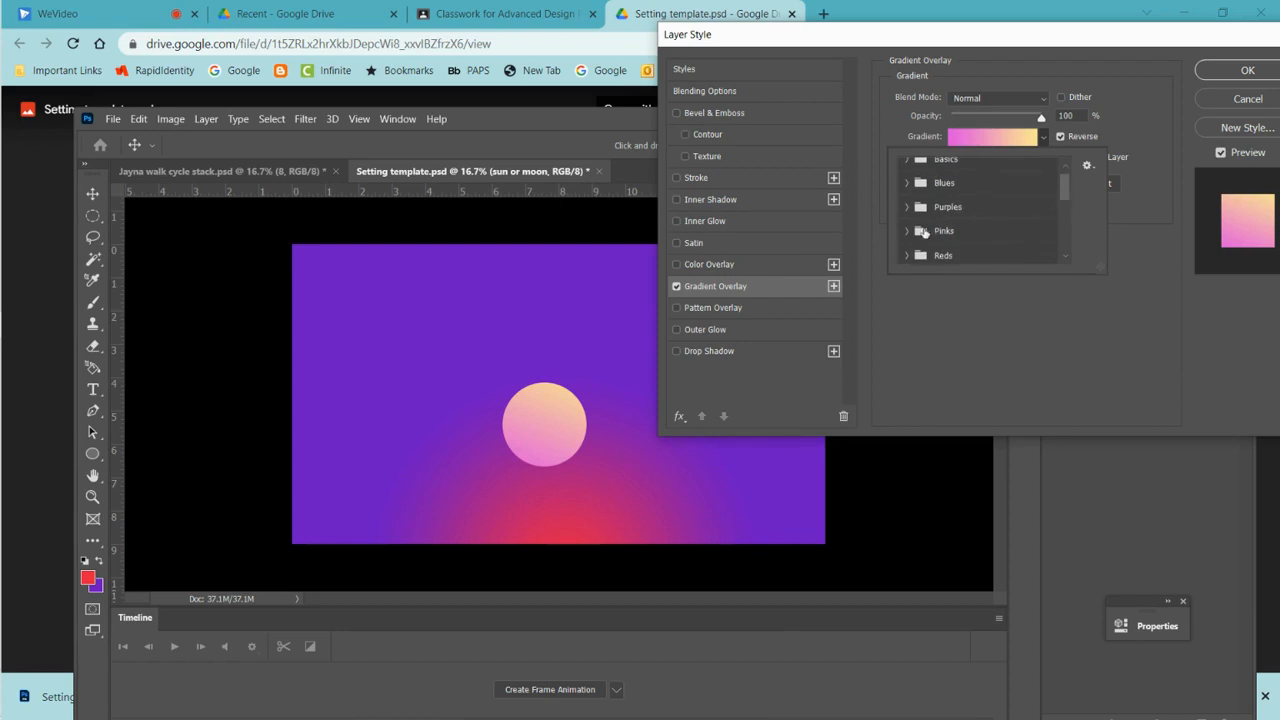
click(907, 233)
scroll(1017, 228, down, 1)
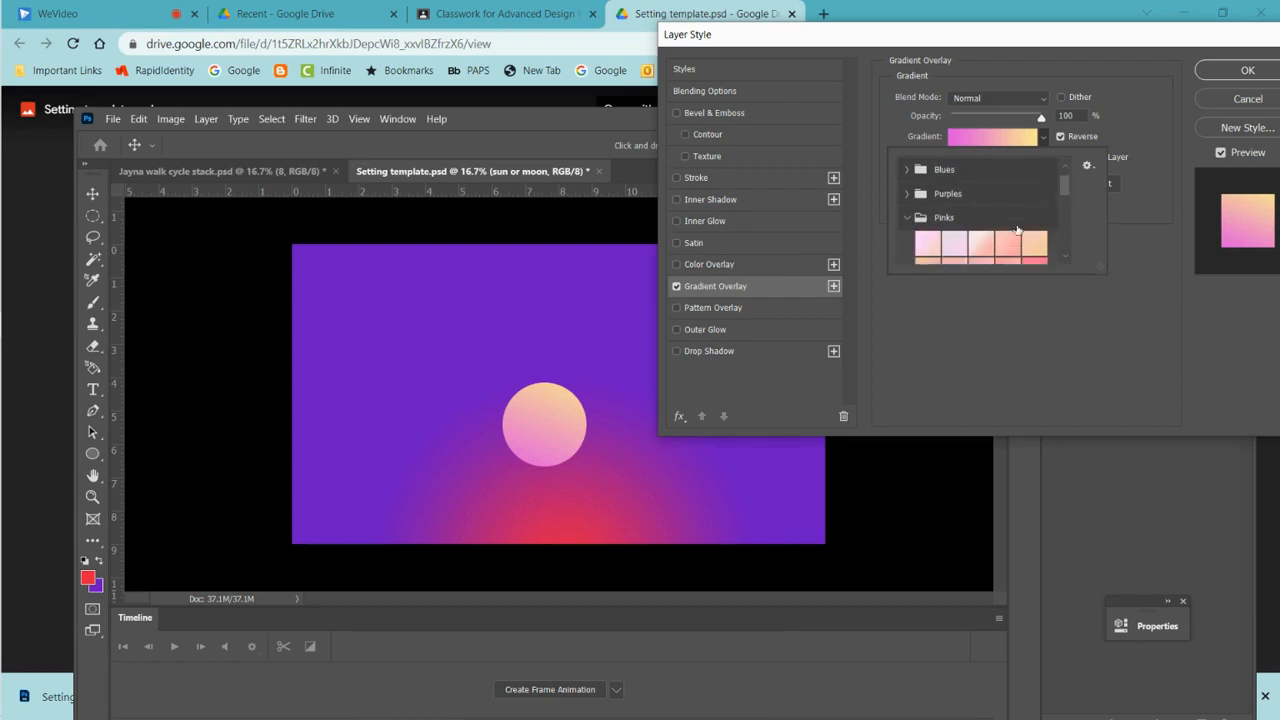
scroll(1017, 228, down, 2)
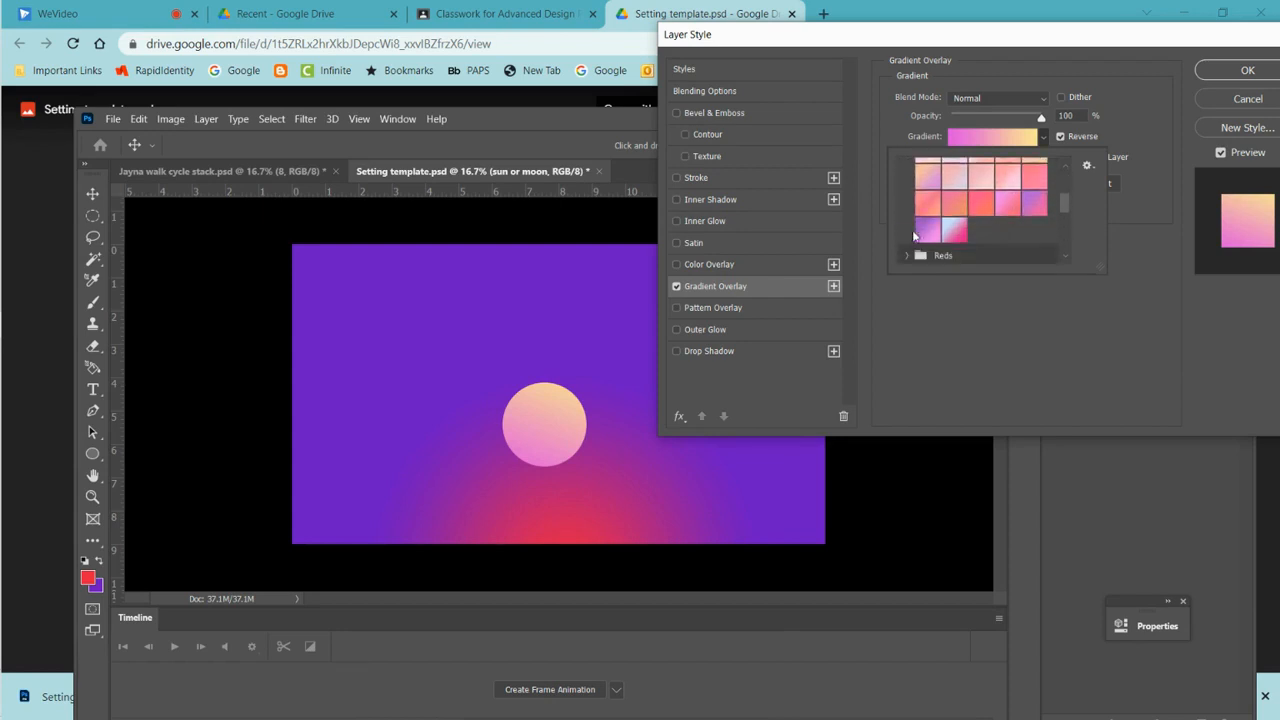
click(955, 231)
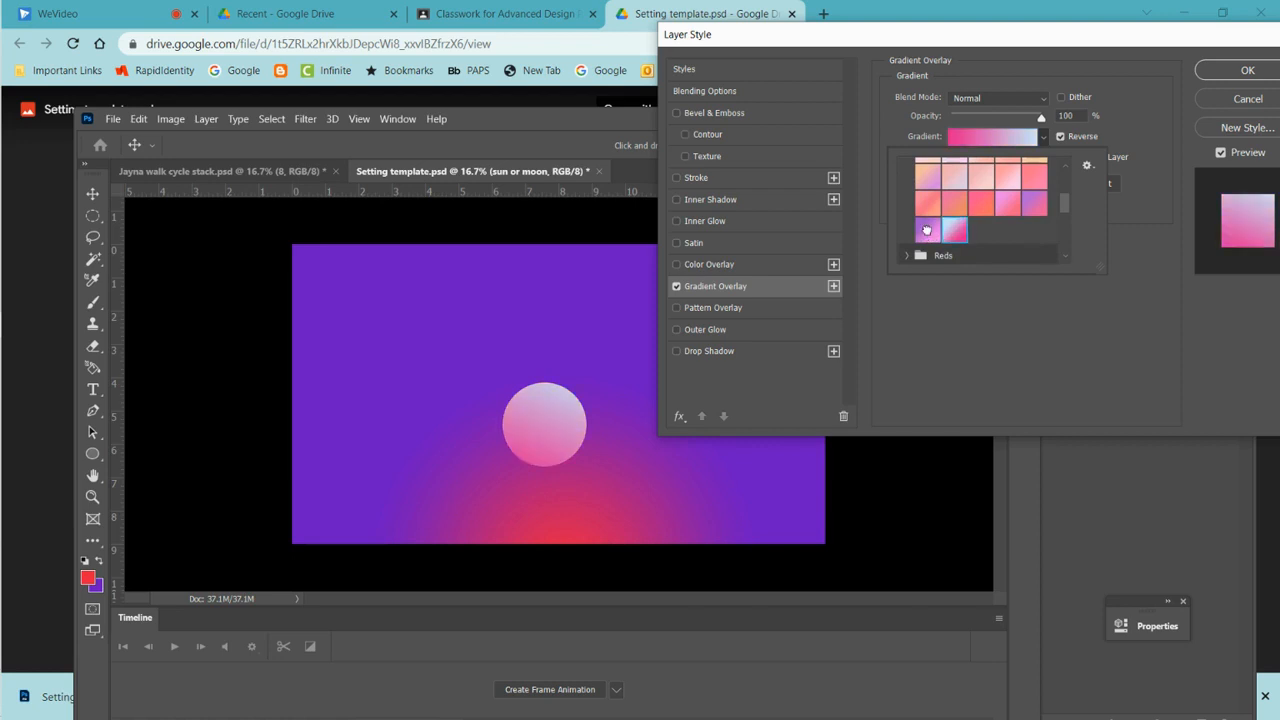
click(926, 231)
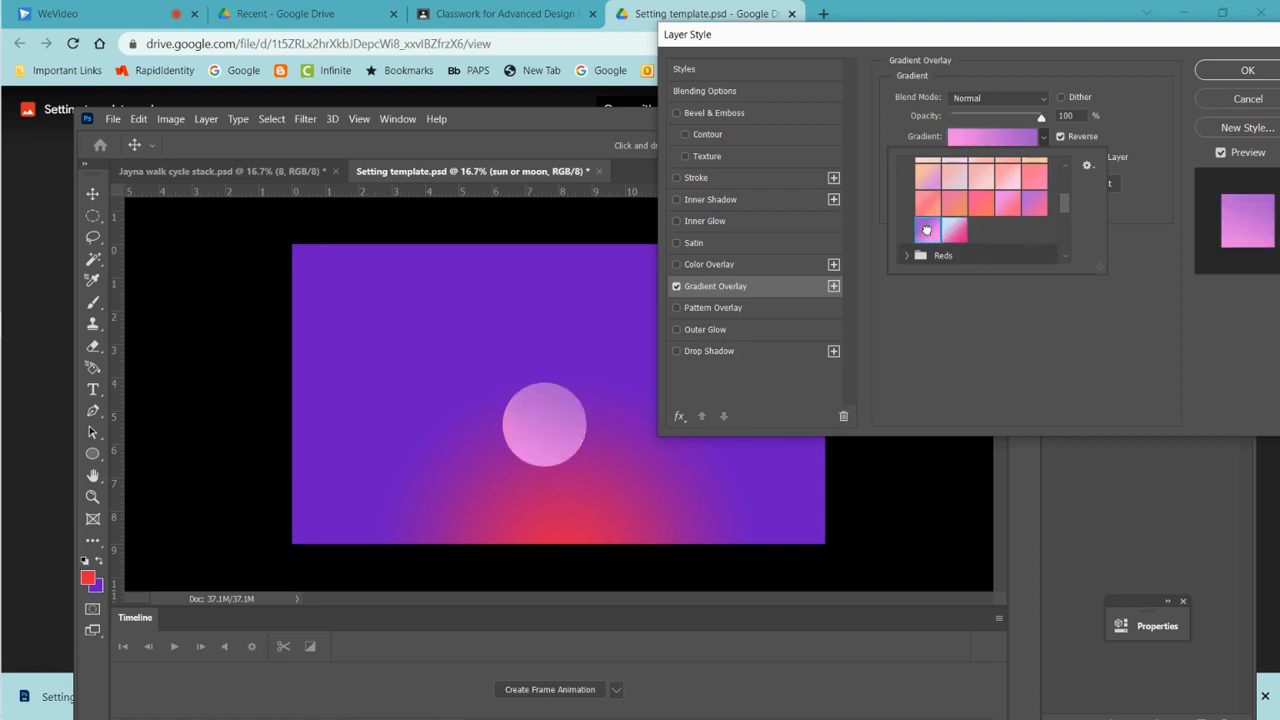
click(982, 204)
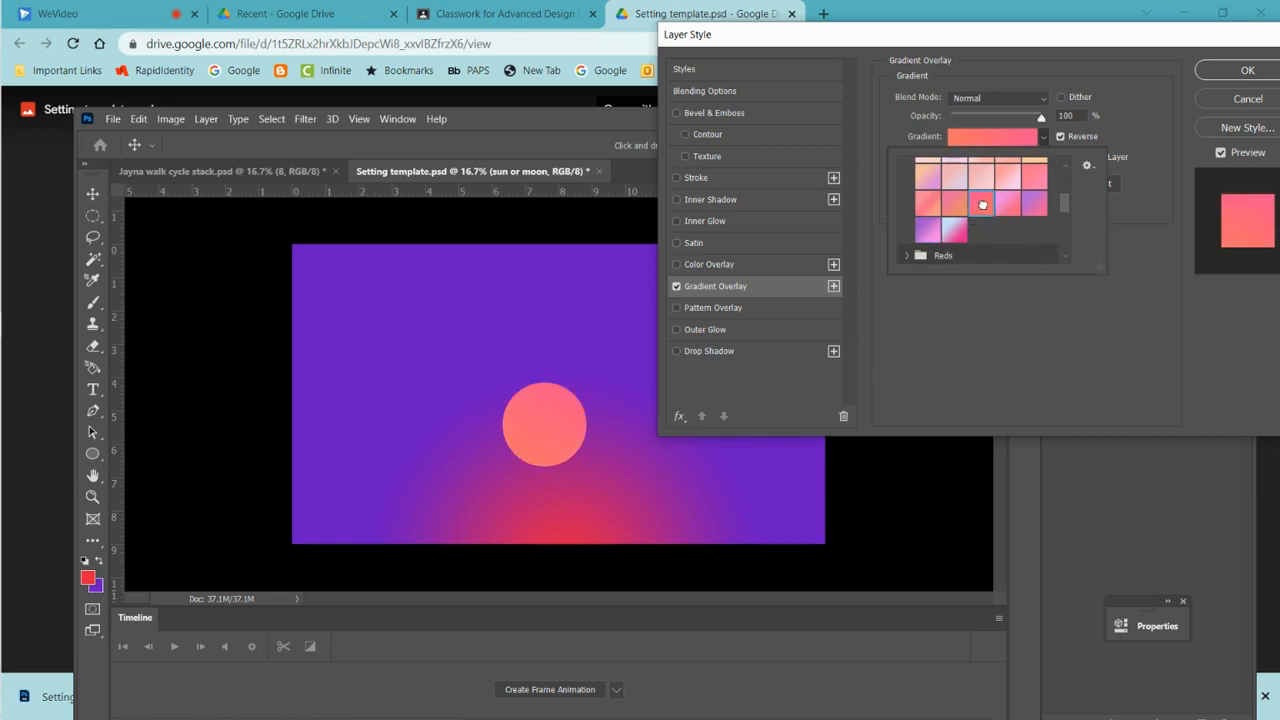
click(1010, 207)
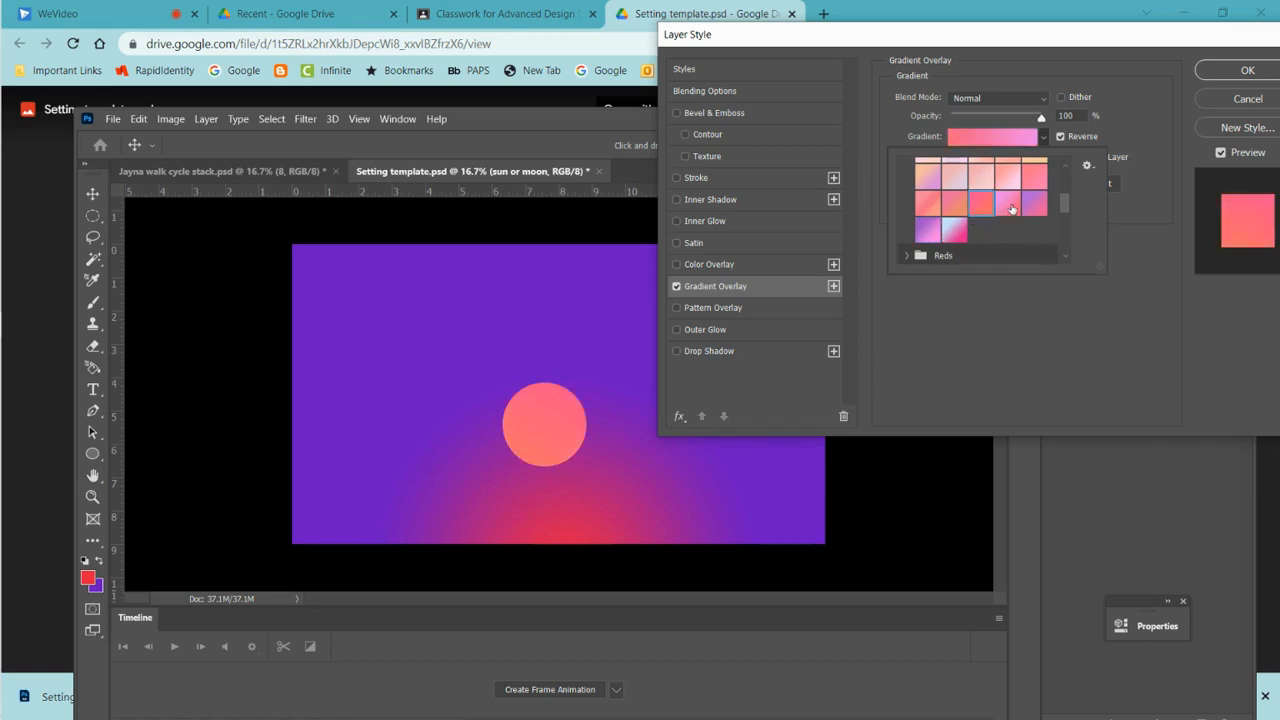
click(1034, 205)
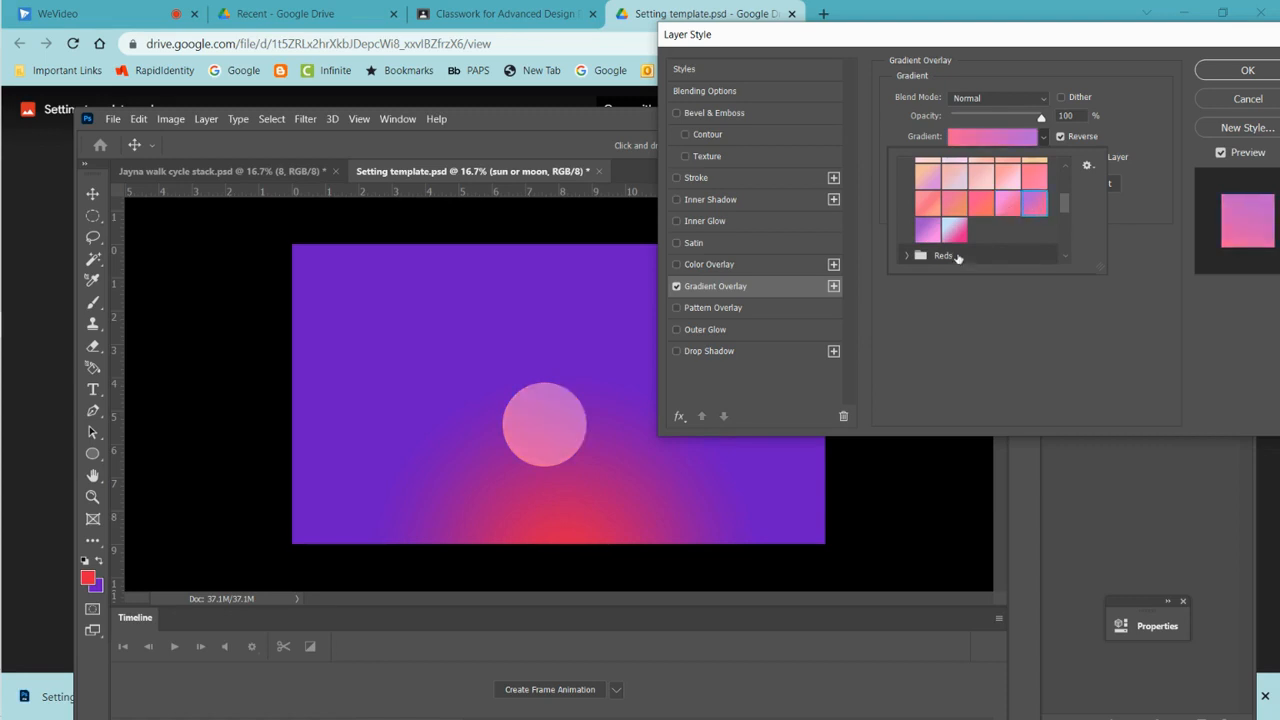
click(954, 232)
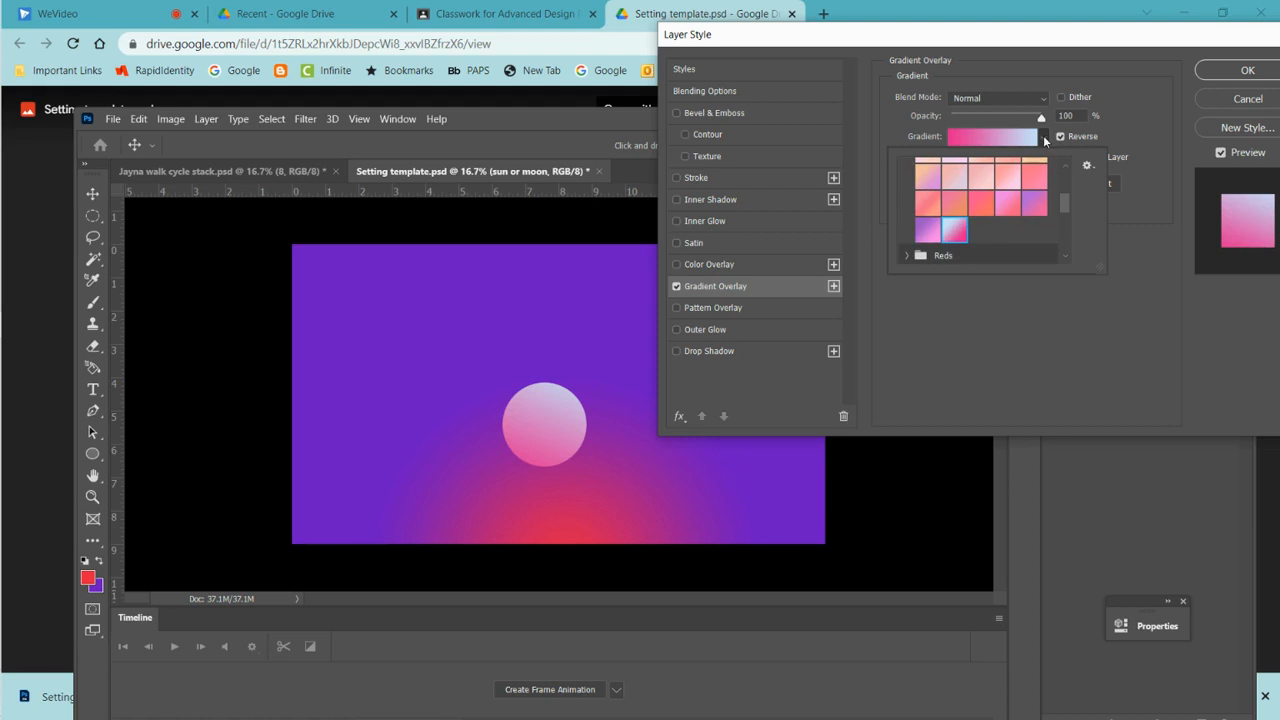
click(1045, 140)
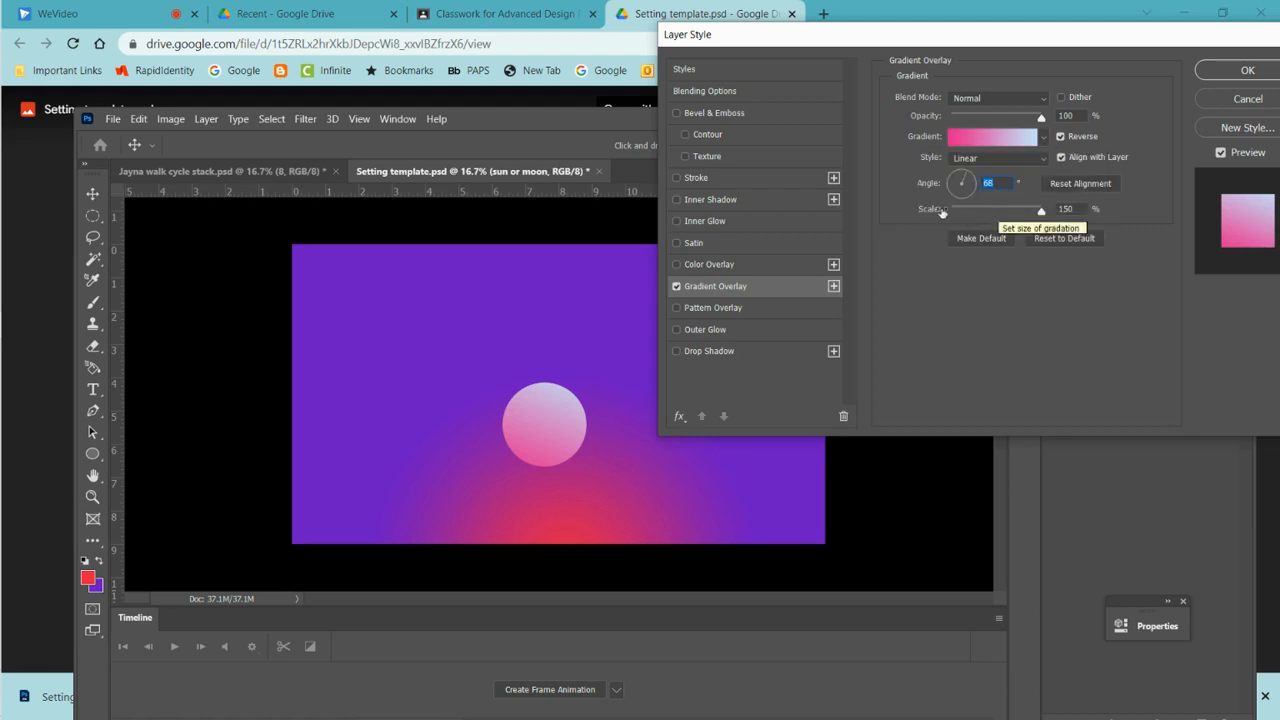
Step: Set the overlay's angle to 96° and its scale to about 66%, and apply the layer style
click(963, 176)
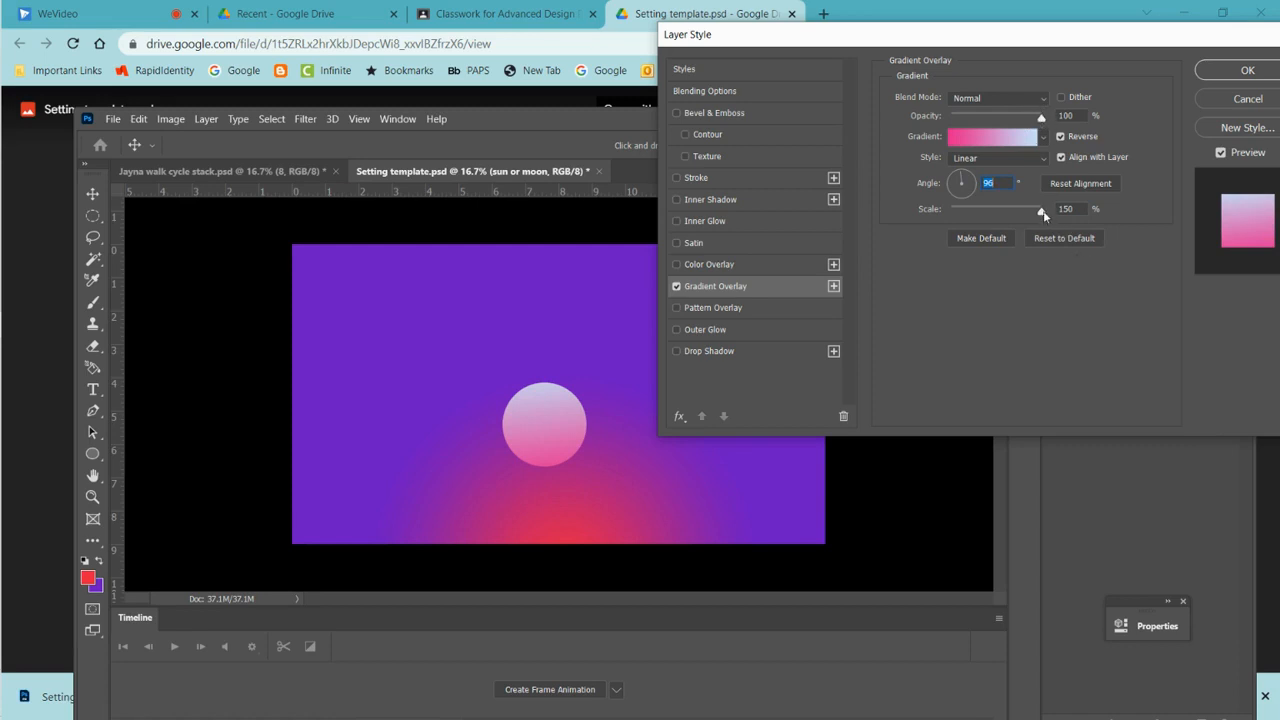
drag(1043, 214, 991, 219)
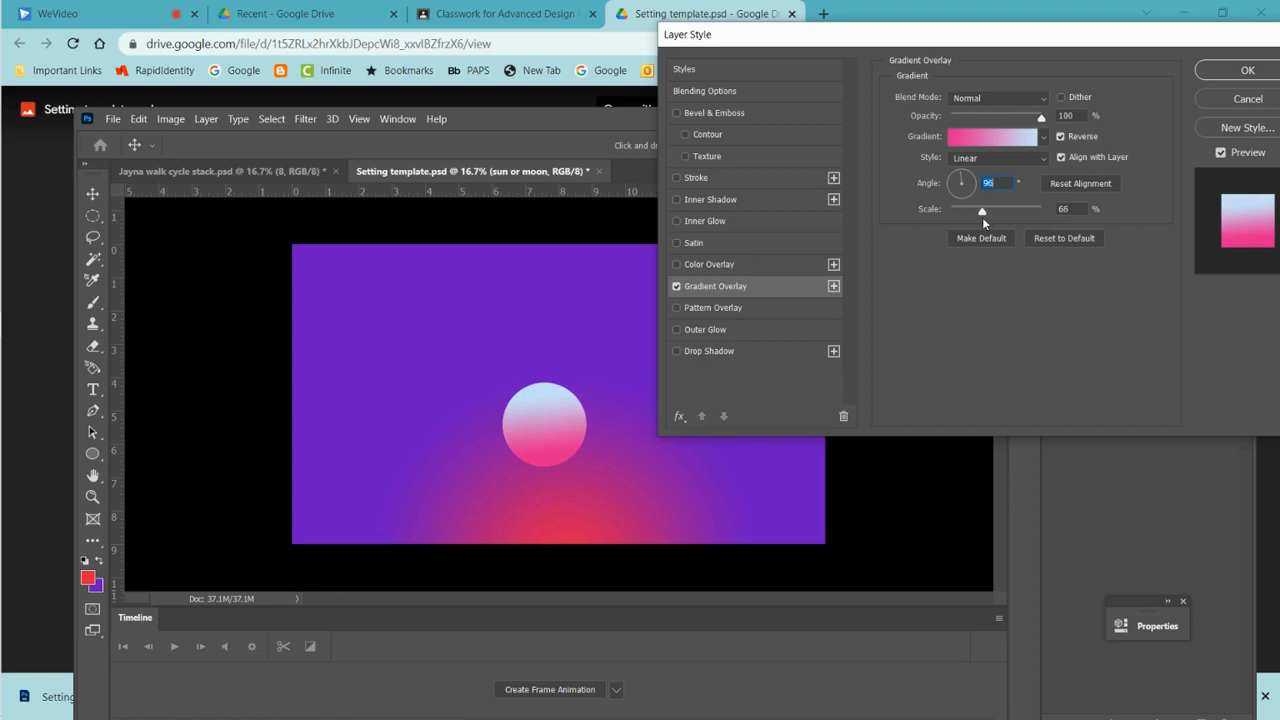
drag(976, 225, 982, 224)
click(1247, 70)
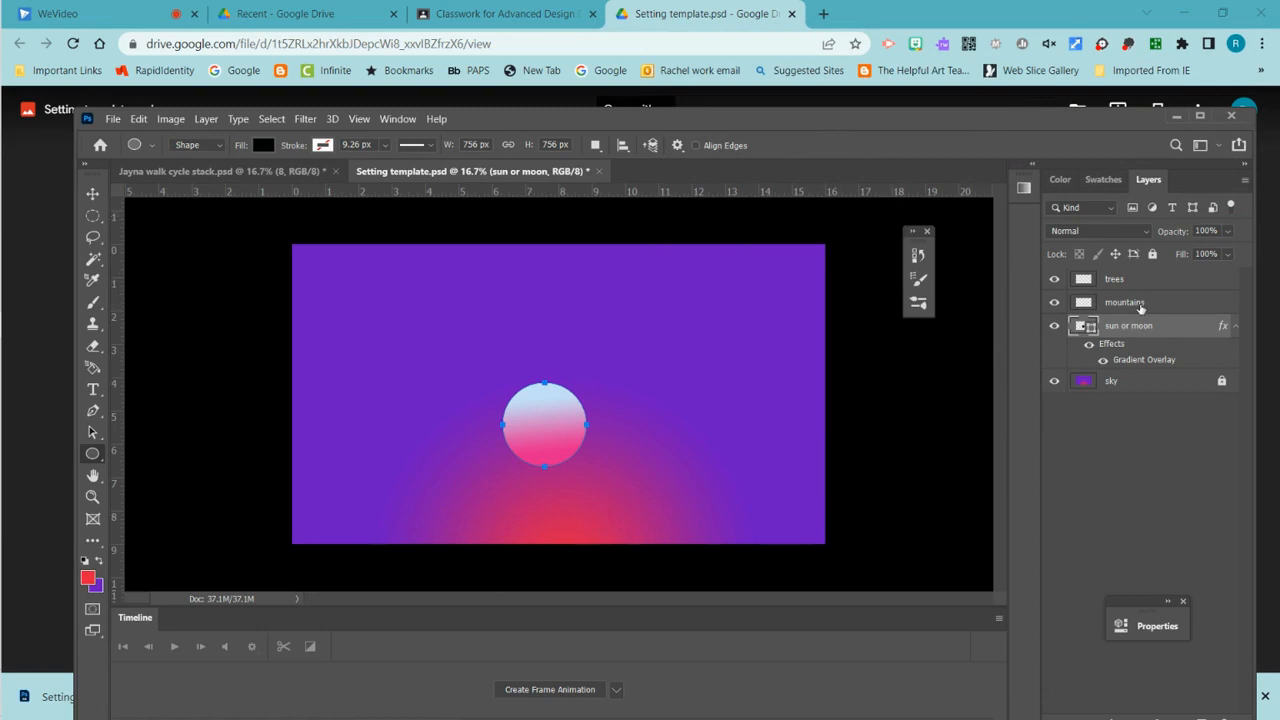
Step: Select the mountains layer and set the foreground color to the dark green 156f09
click(1135, 304)
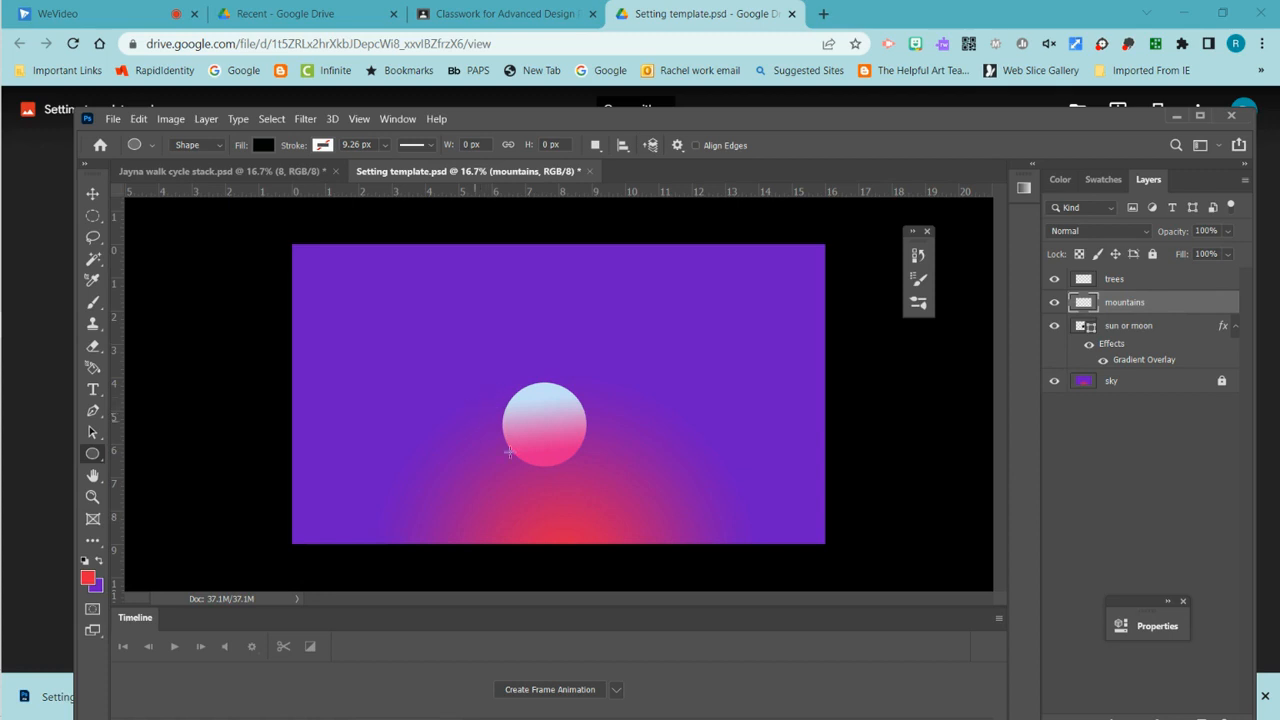
click(92, 581)
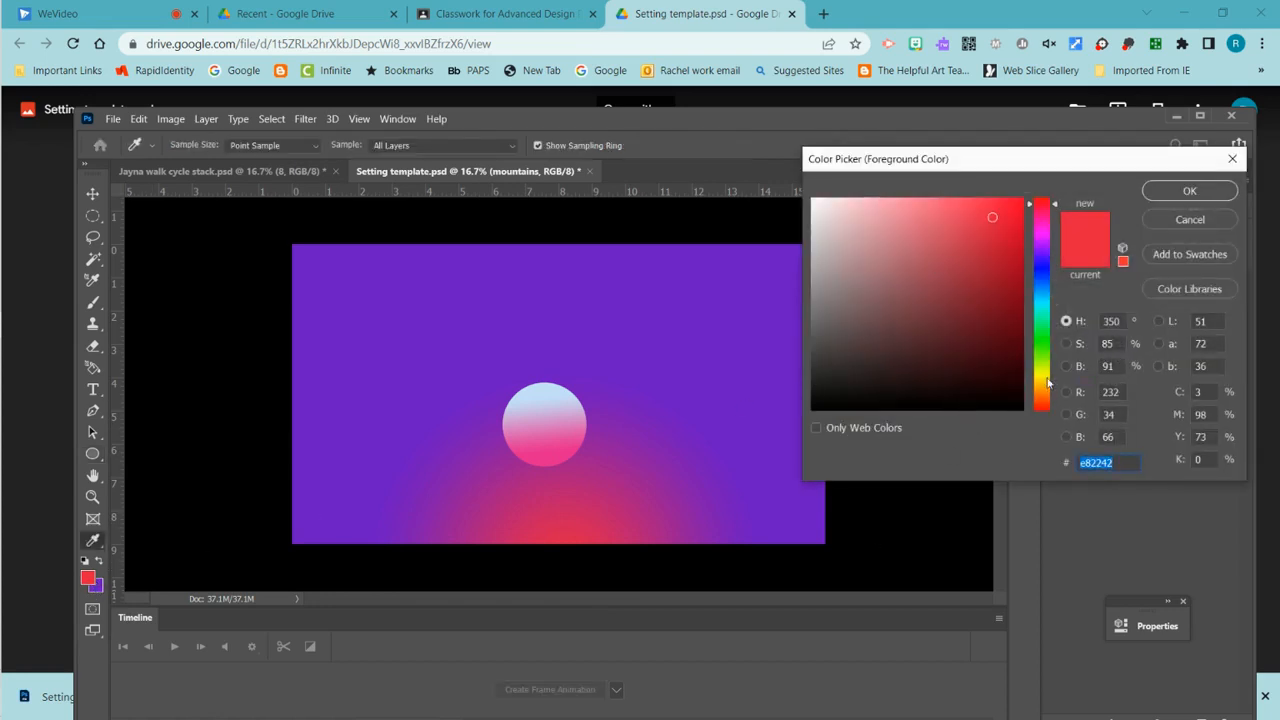
click(1046, 344)
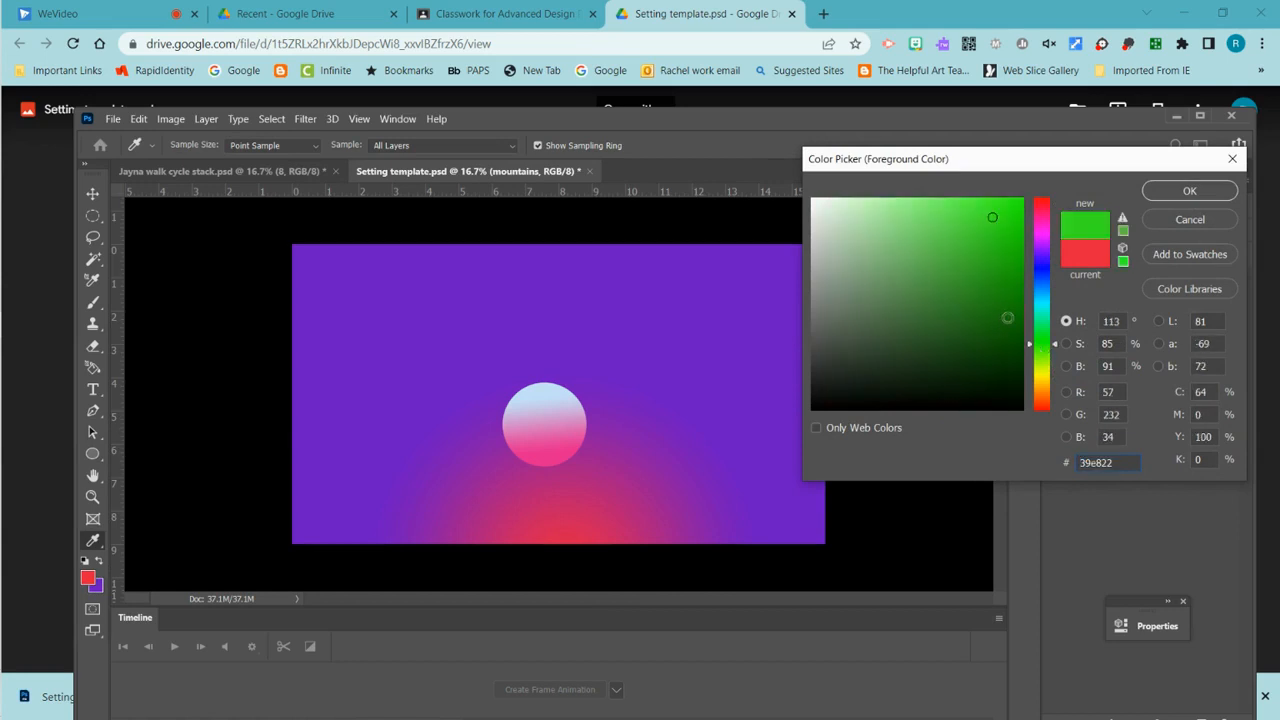
click(1008, 317)
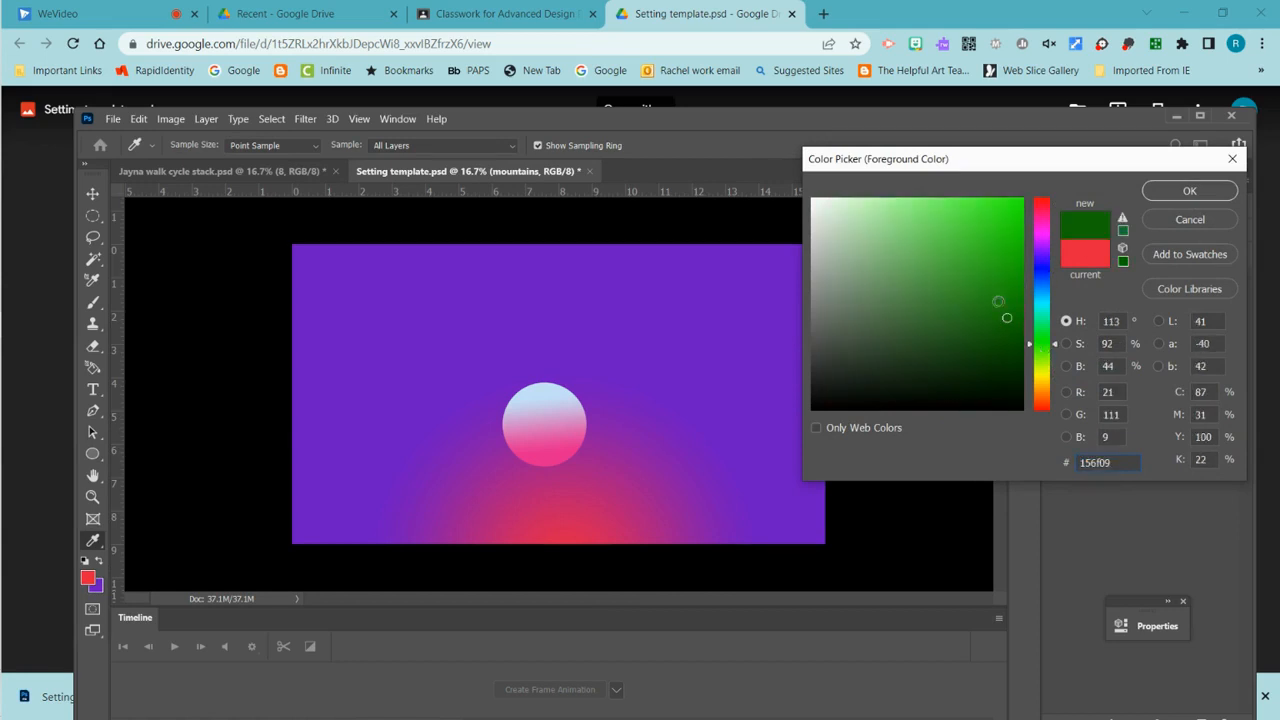
click(1171, 195)
key(u)
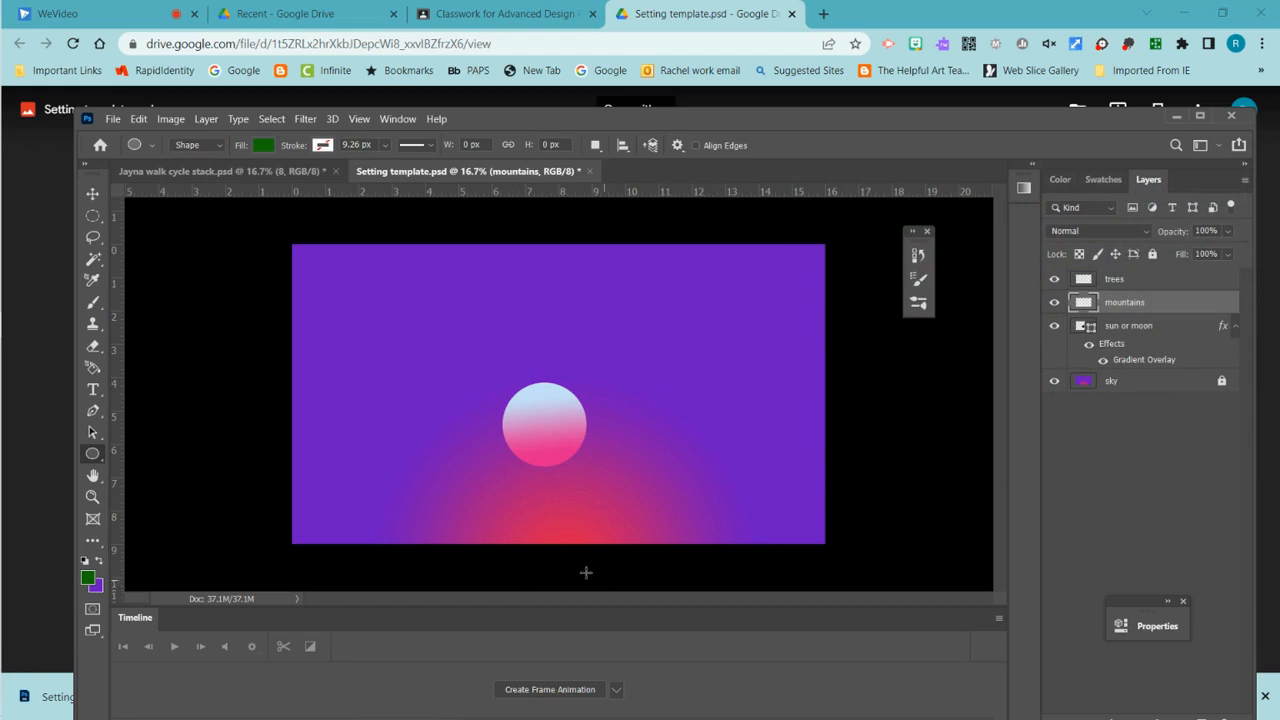
Step: Set the background color to a muted medium blue
click(97, 587)
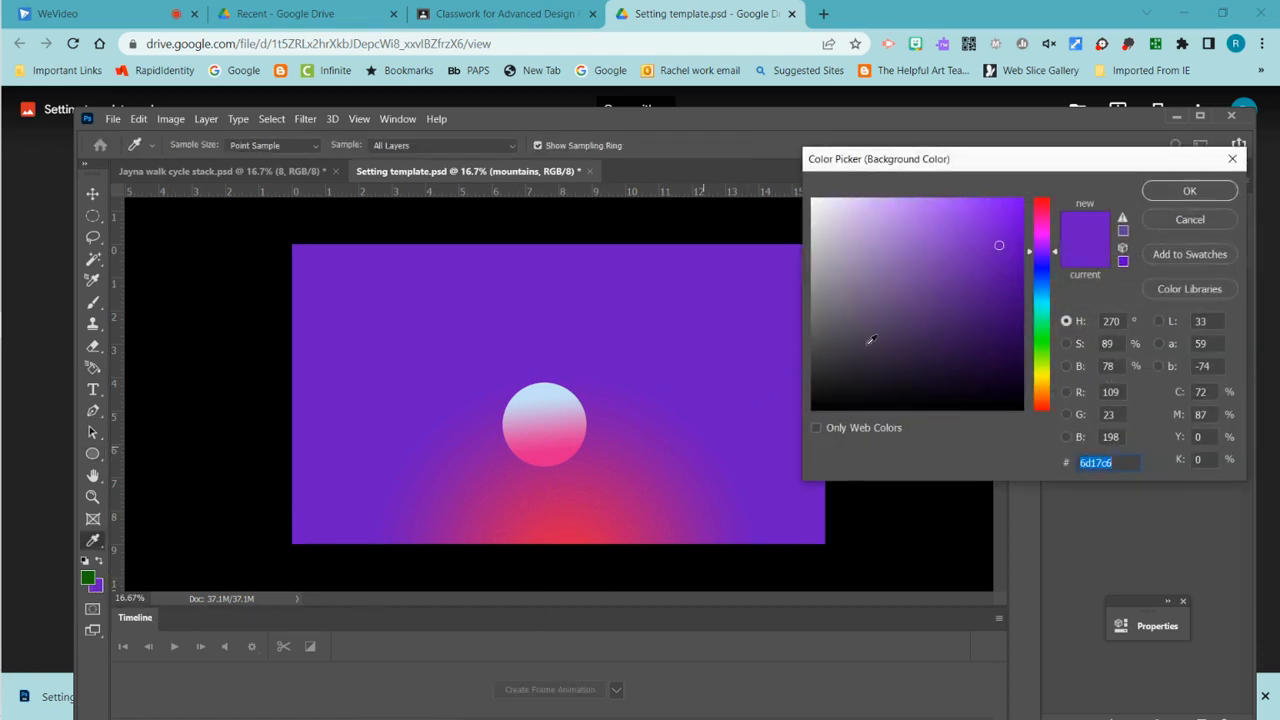
drag(998, 248, 991, 232)
click(1048, 288)
click(920, 250)
click(893, 248)
click(869, 265)
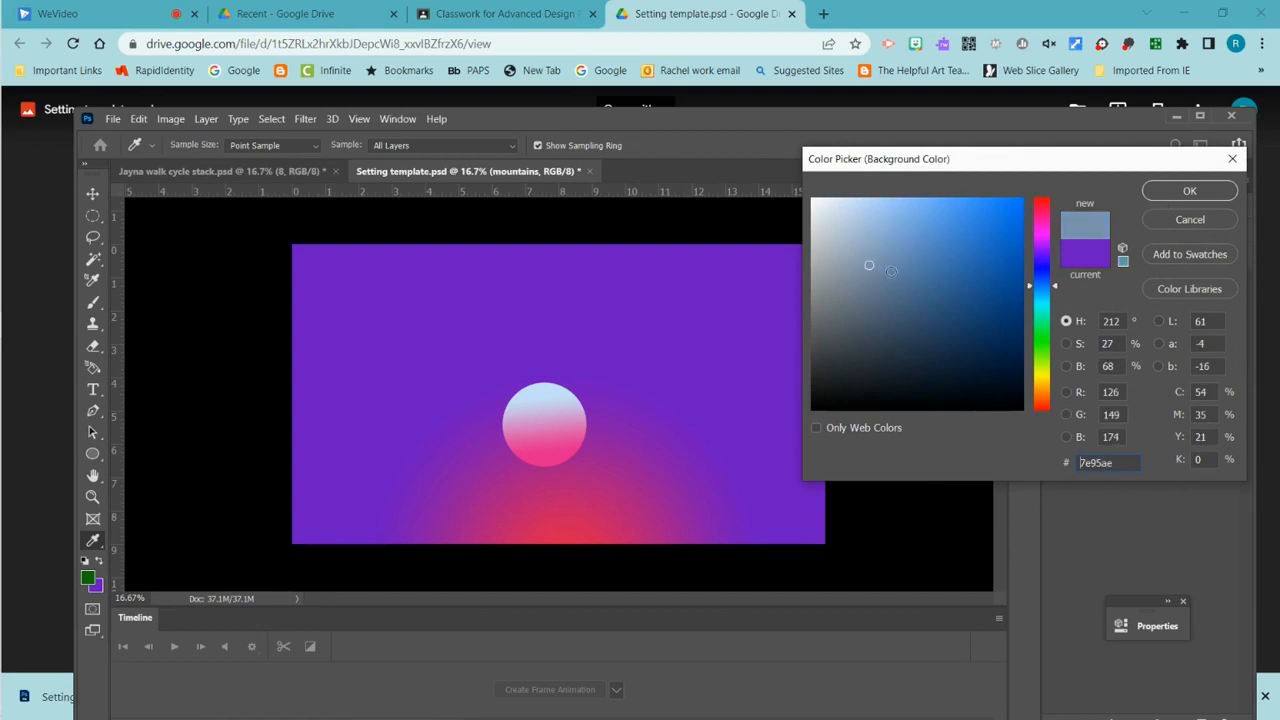
click(909, 265)
click(1188, 192)
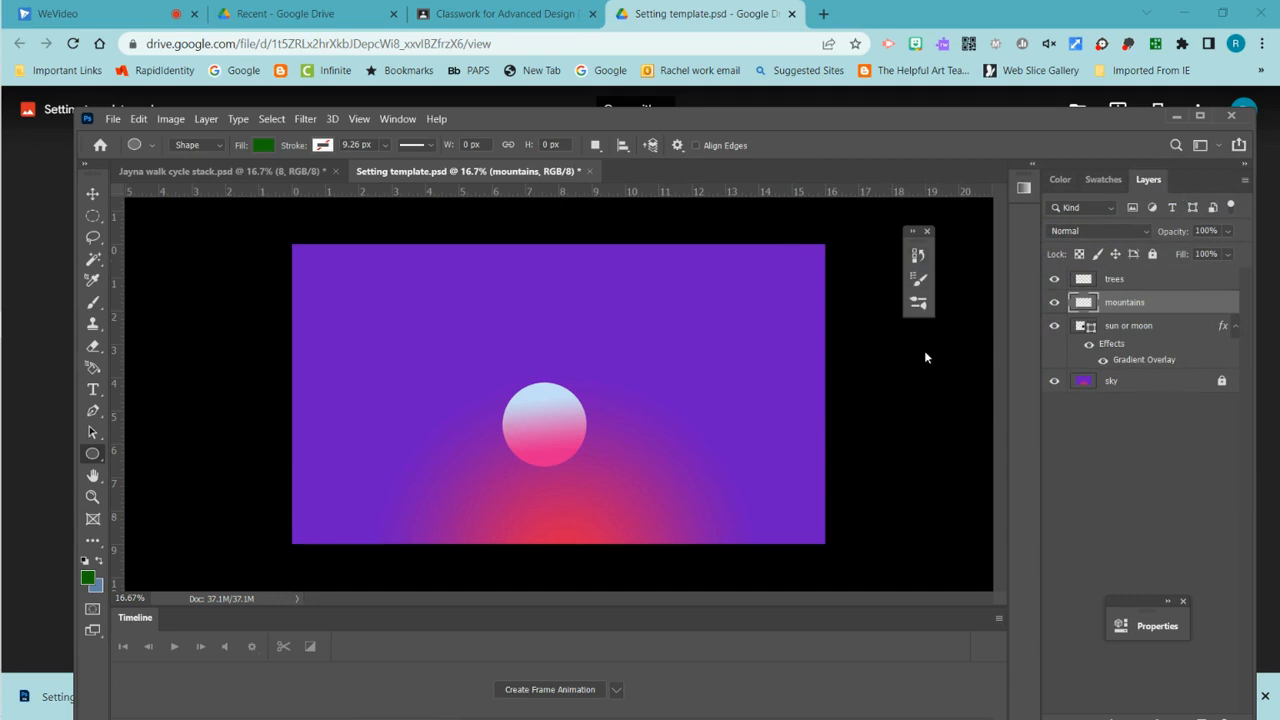
Step: With the Lasso tool, select a jagged mountain range across the canvas's lower half, its ridge crossing the lower part of the sun
click(97, 238)
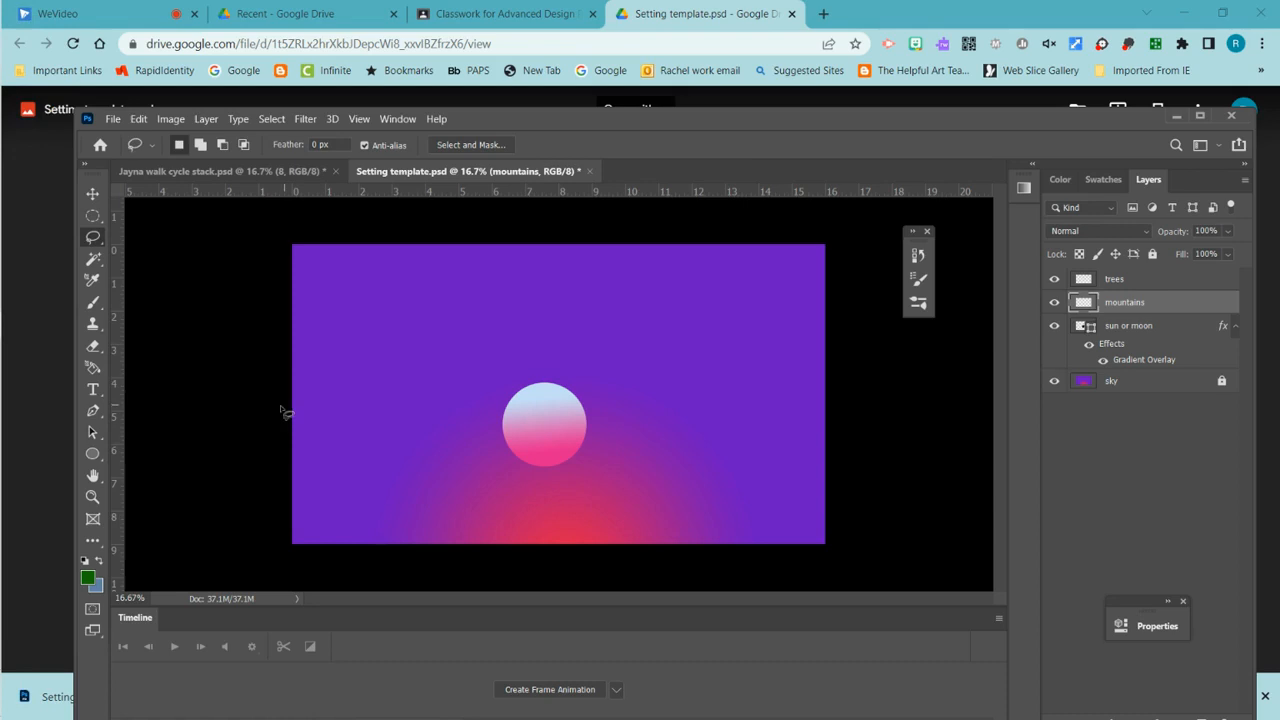
mouse_move(285, 428)
mouse_down()
mouse_move(389, 398)
mouse_move(489, 454)
mouse_move(632, 419)
mouse_move(640, 402)
mouse_move(688, 410)
mouse_move(822, 381)
mouse_move(847, 542)
mouse_move(836, 560)
mouse_move(602, 574)
mouse_move(287, 573)
mouse_move(256, 492)
mouse_move(257, 432)
mouse_up()
drag(262, 425, 258, 428)
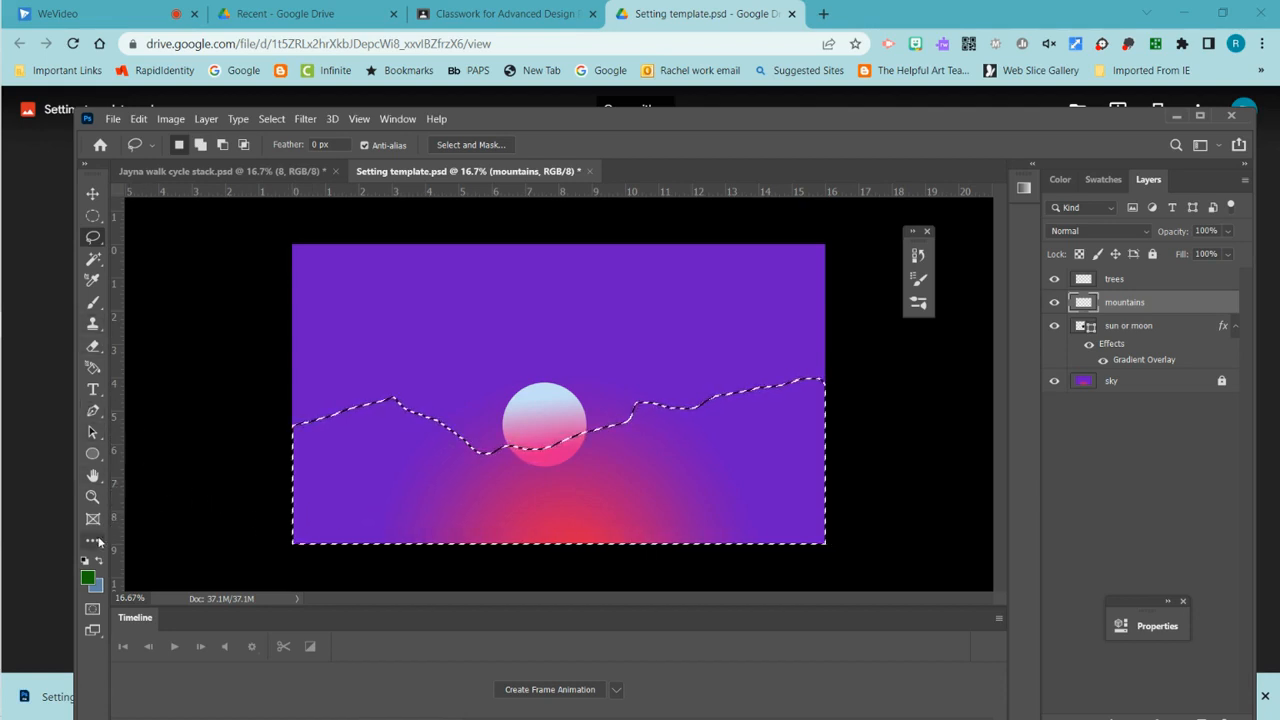
Step: Using the Gradient tool, fill the mountain selection with a vertical linear gradient from green at the base to blue at the peaks
key(i)
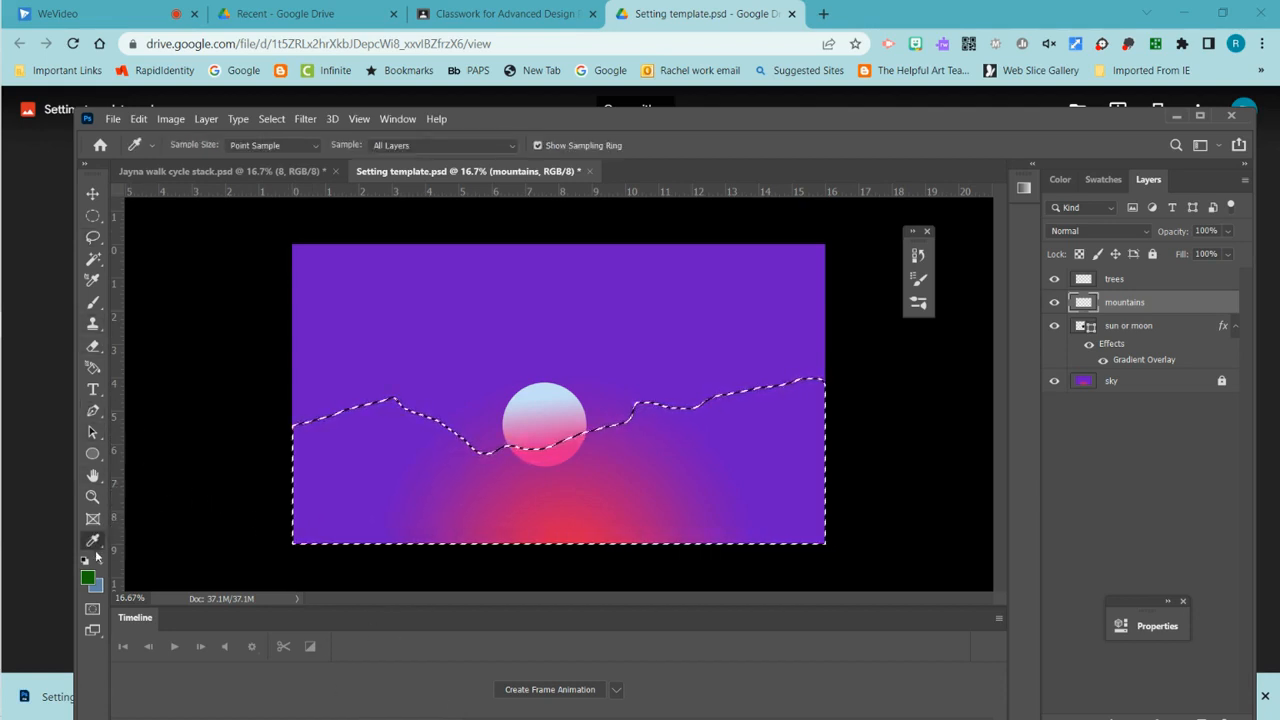
right_click(101, 556)
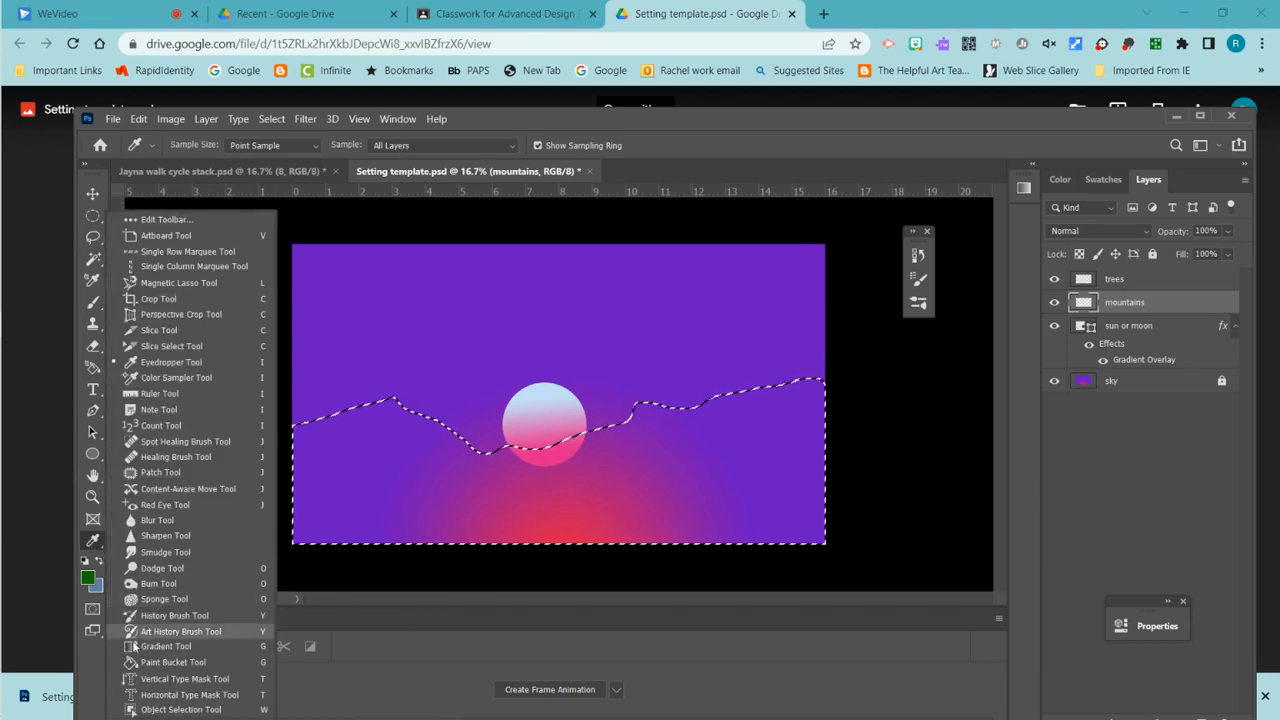
click(203, 628)
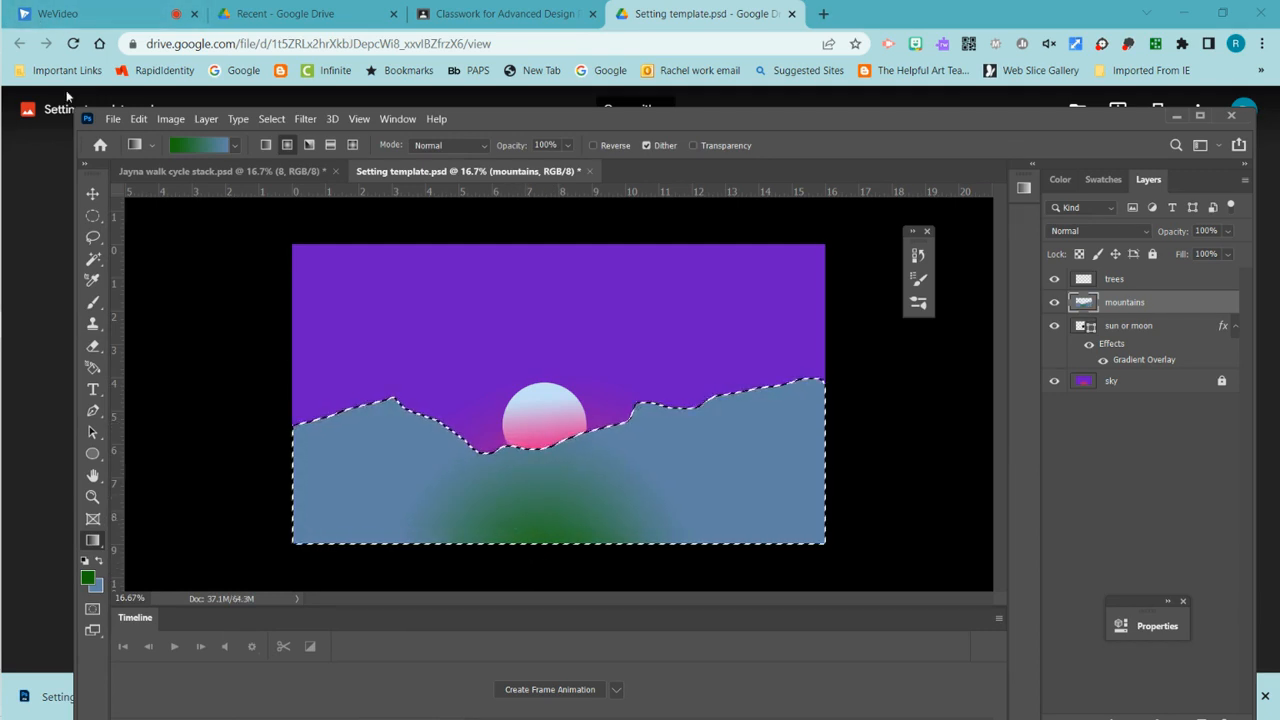
click(265, 145)
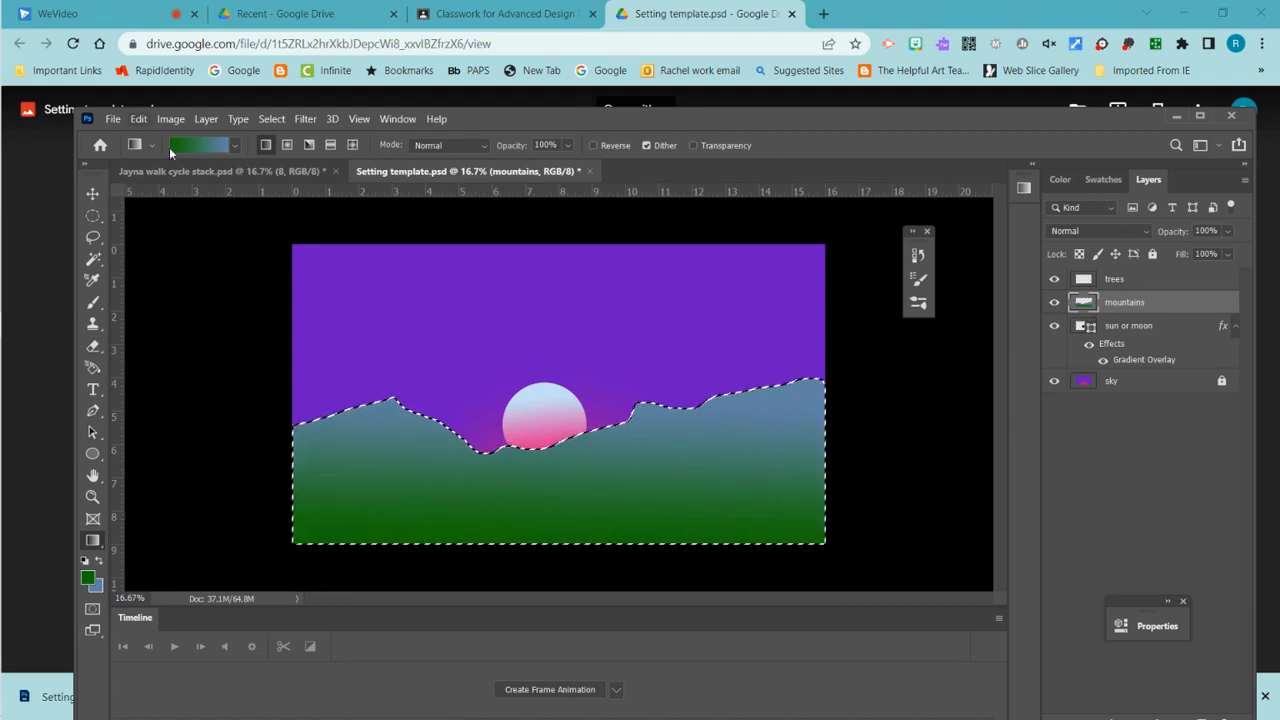
Step: Desaturate and lighten the mountain fill with Hue/Saturation at Saturation -55 and Lightness +13, and clear the selection
click(183, 122)
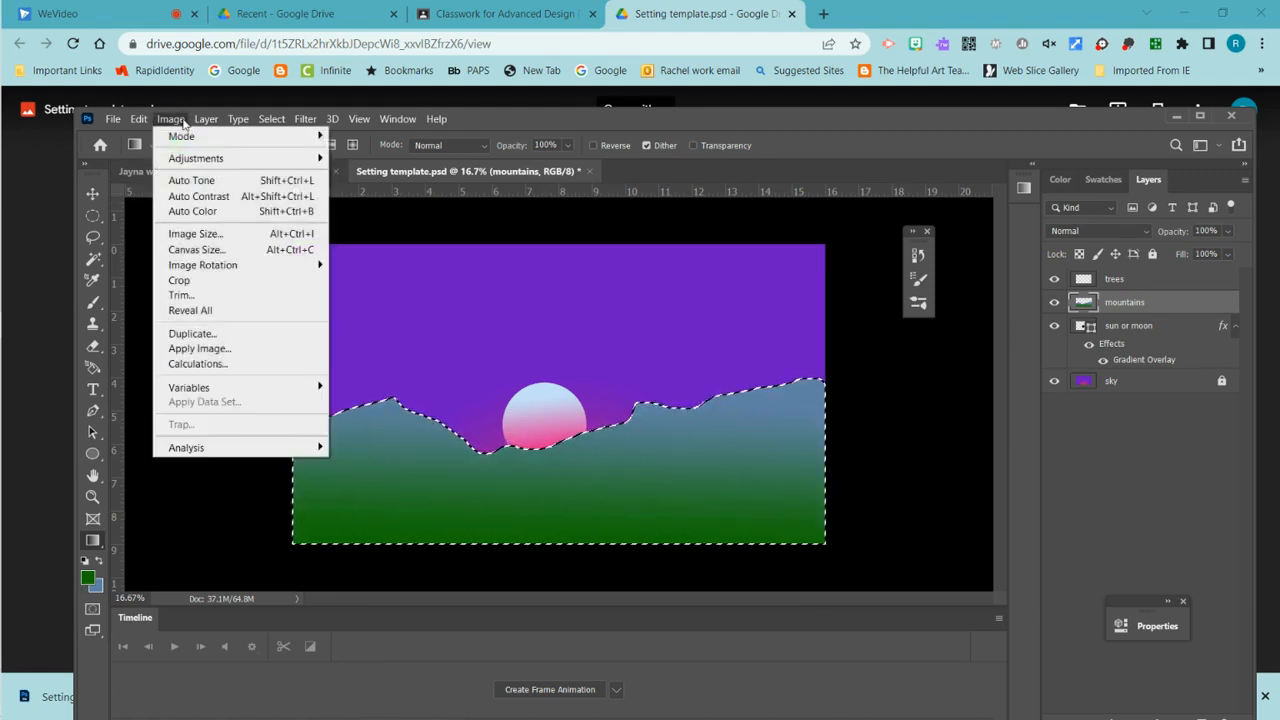
mouse_move(226, 162)
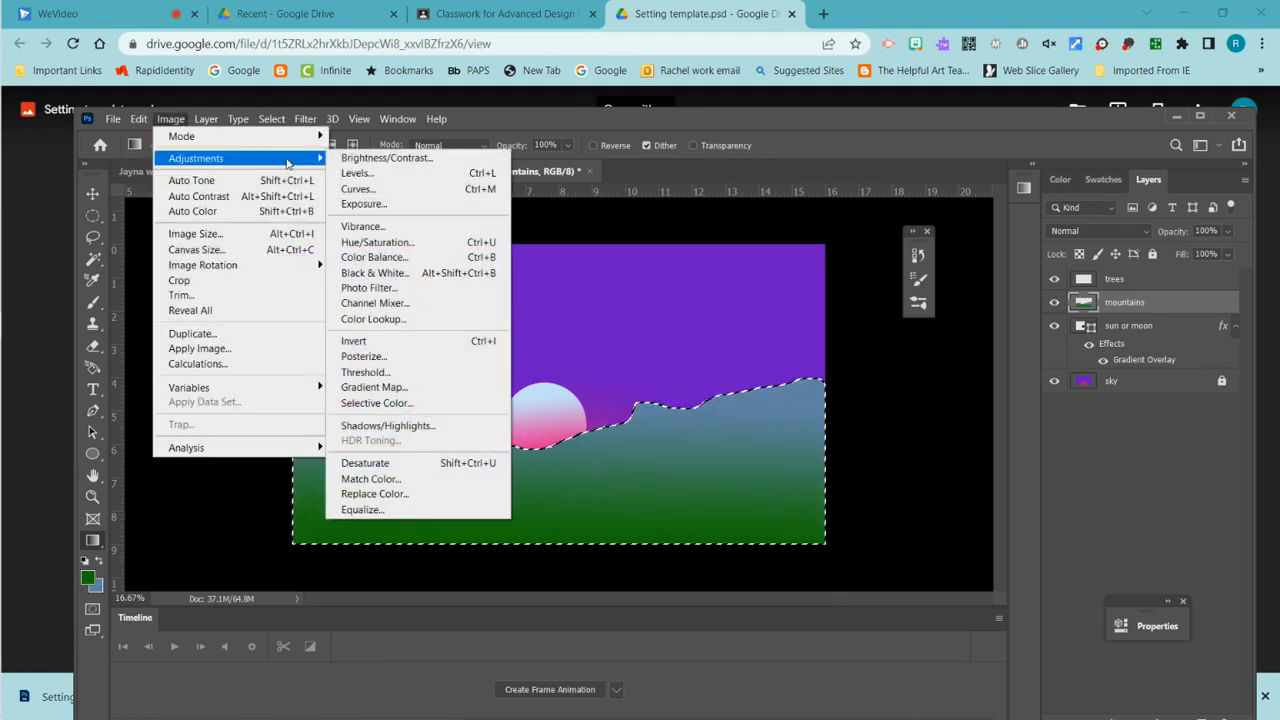
click(396, 252)
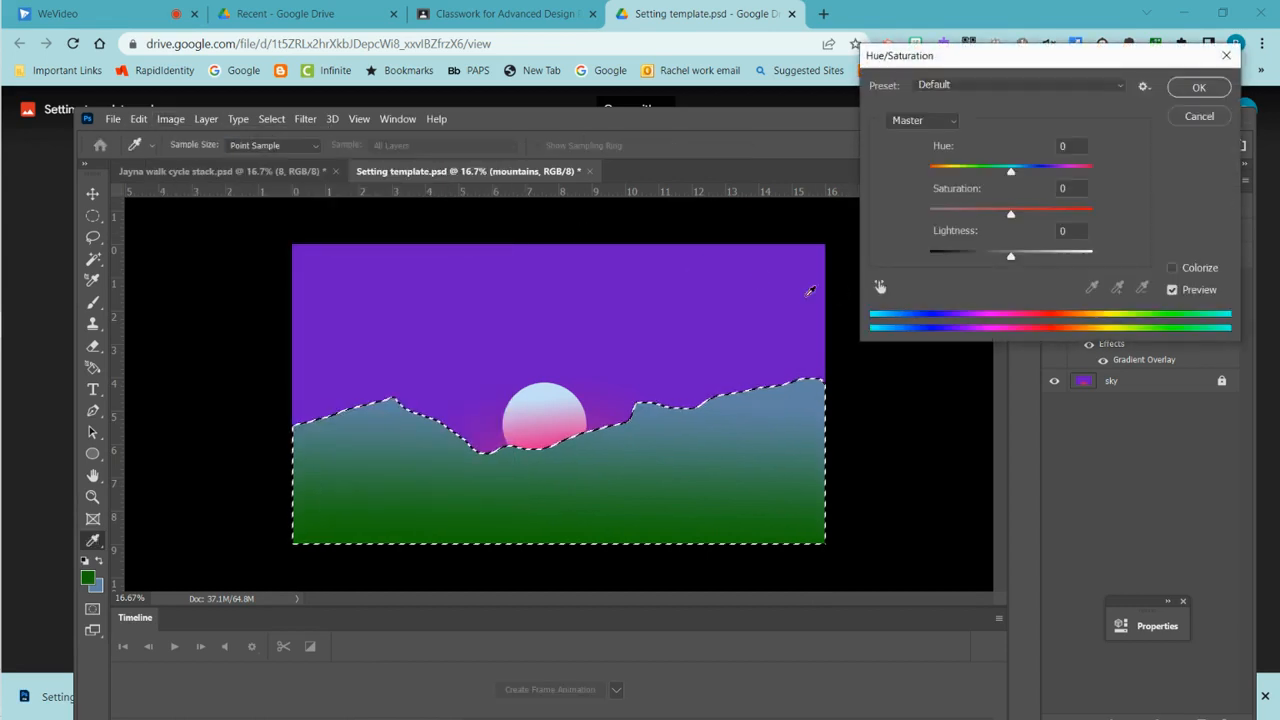
drag(1011, 216, 1021, 258)
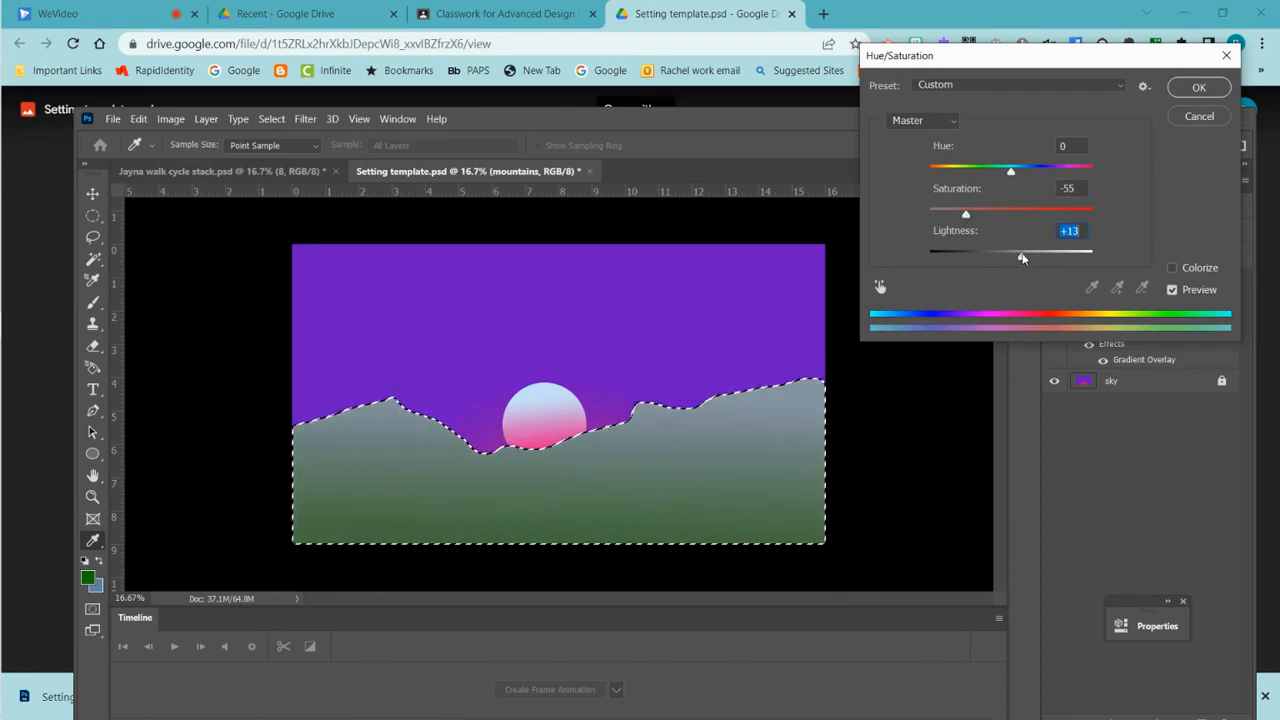
click(1201, 89)
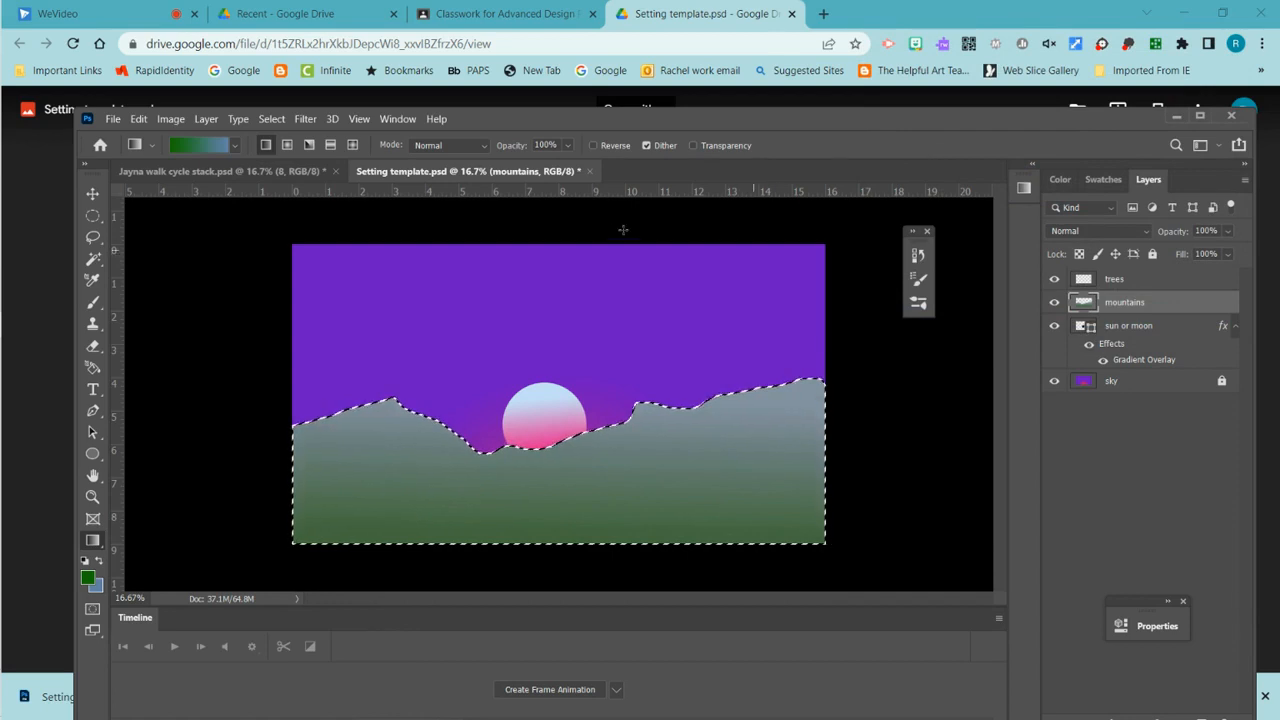
click(271, 119)
click(275, 149)
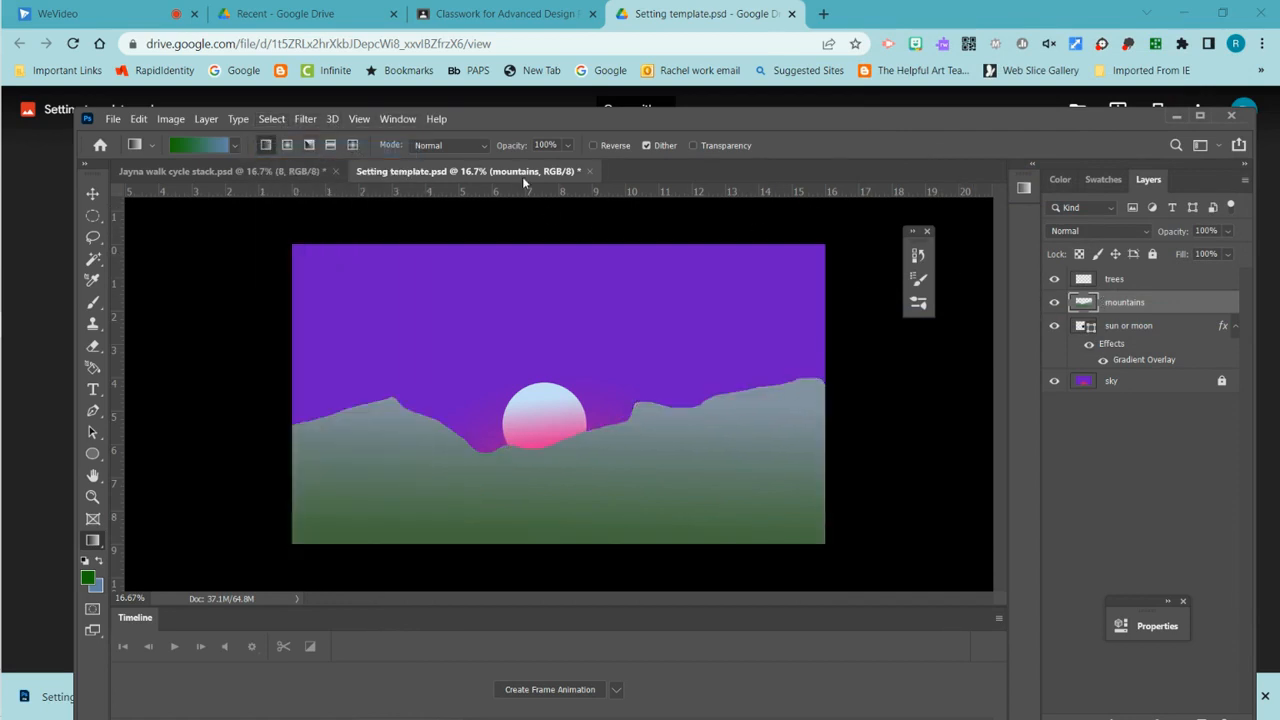
Step: Create a new layer named "mountains closer" directly above the mountains layer
click(206, 119)
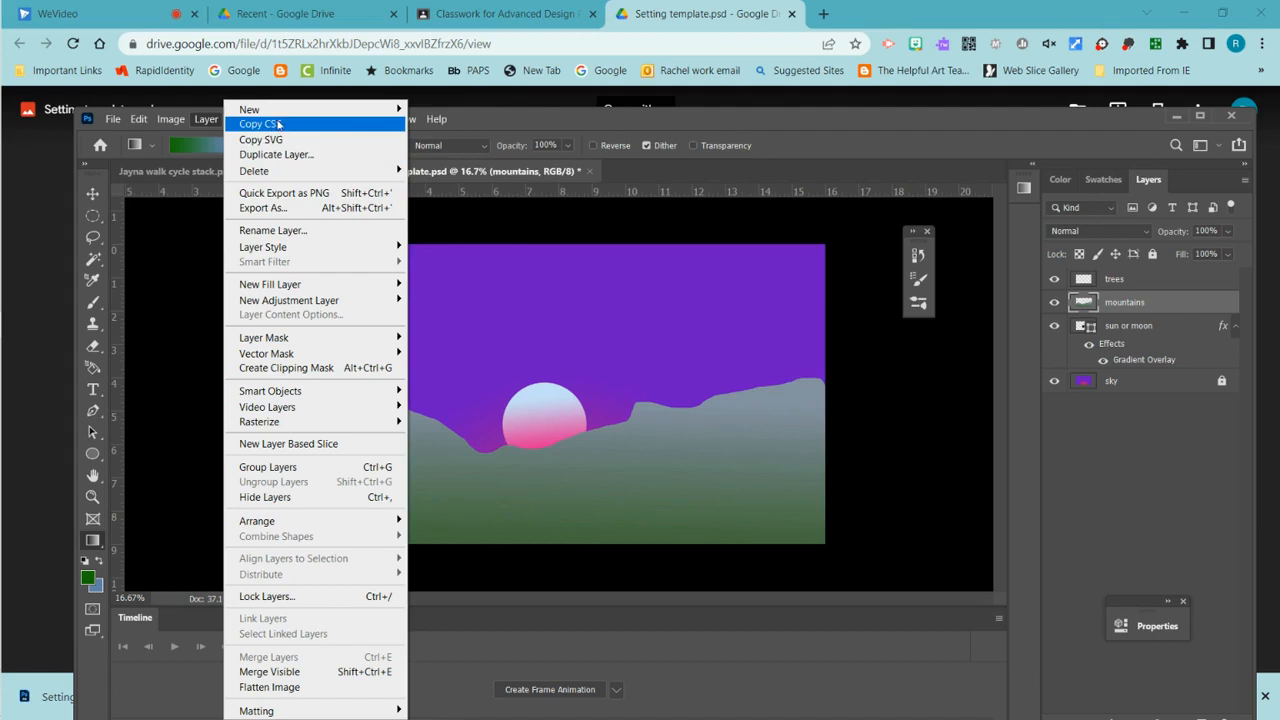
mouse_move(318, 112)
click(433, 108)
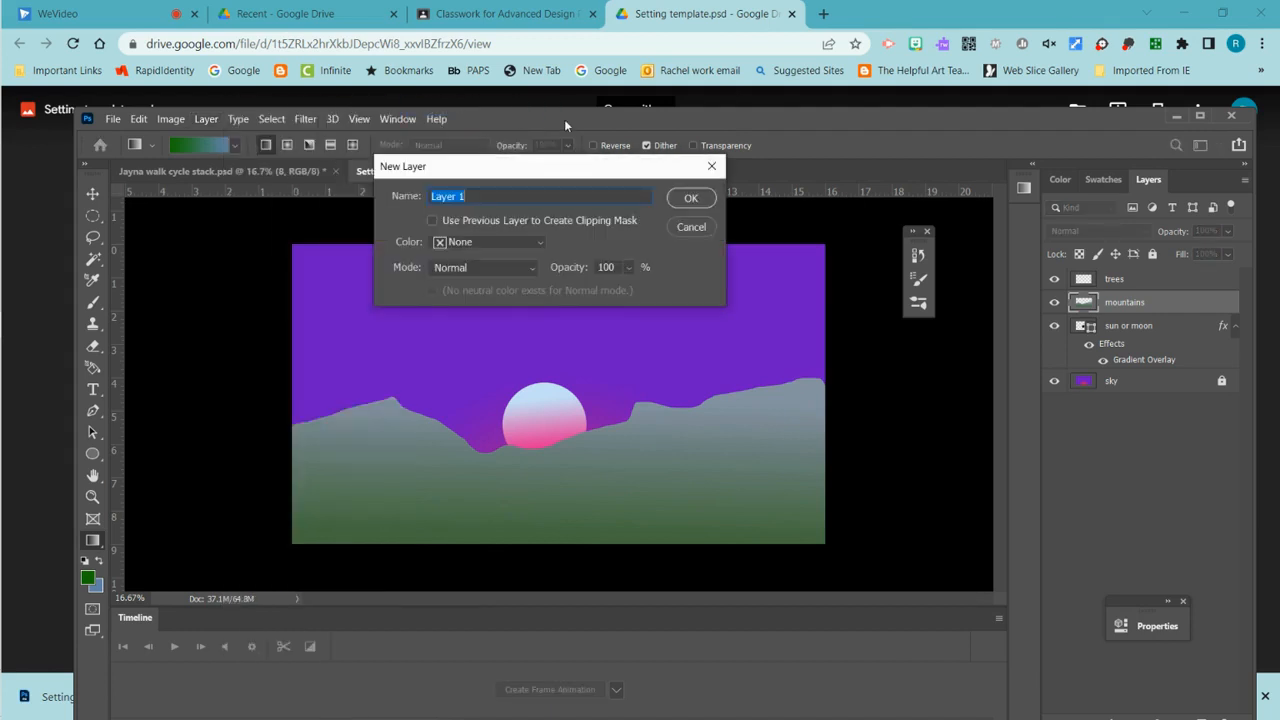
text(mountains)
click(694, 198)
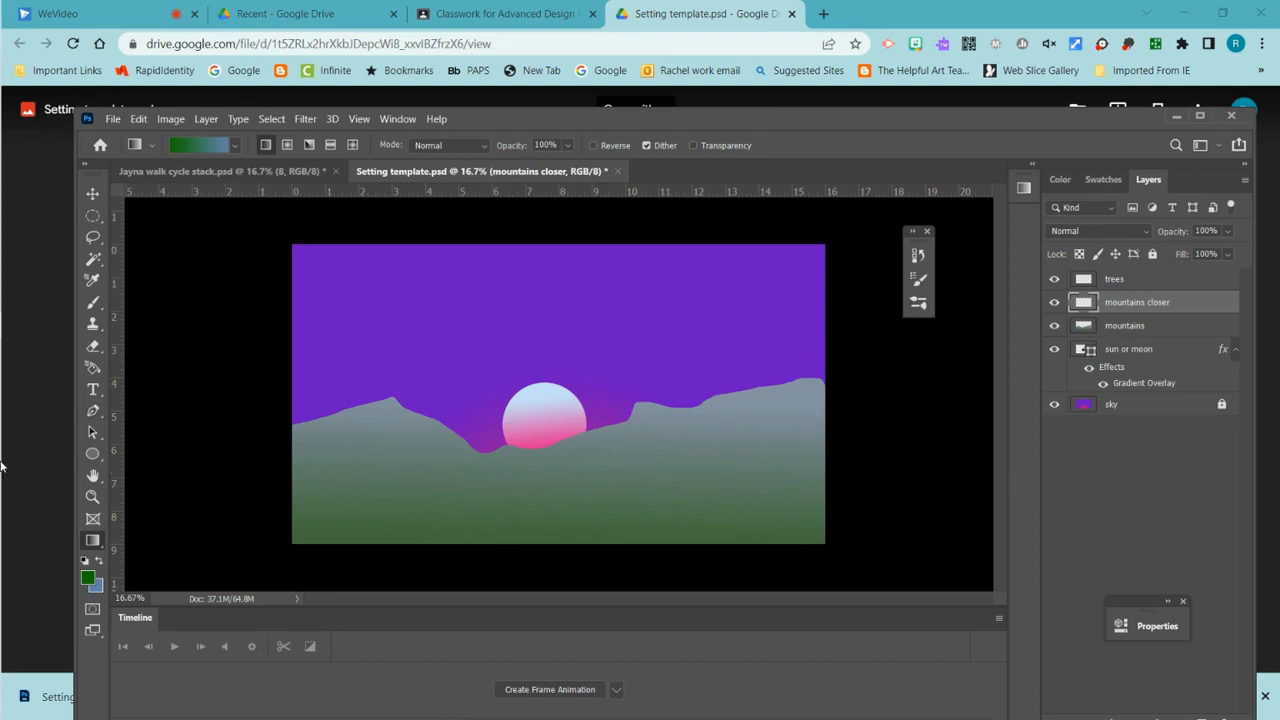
Step: Set the background color to the muted teal 4e9791
click(94, 588)
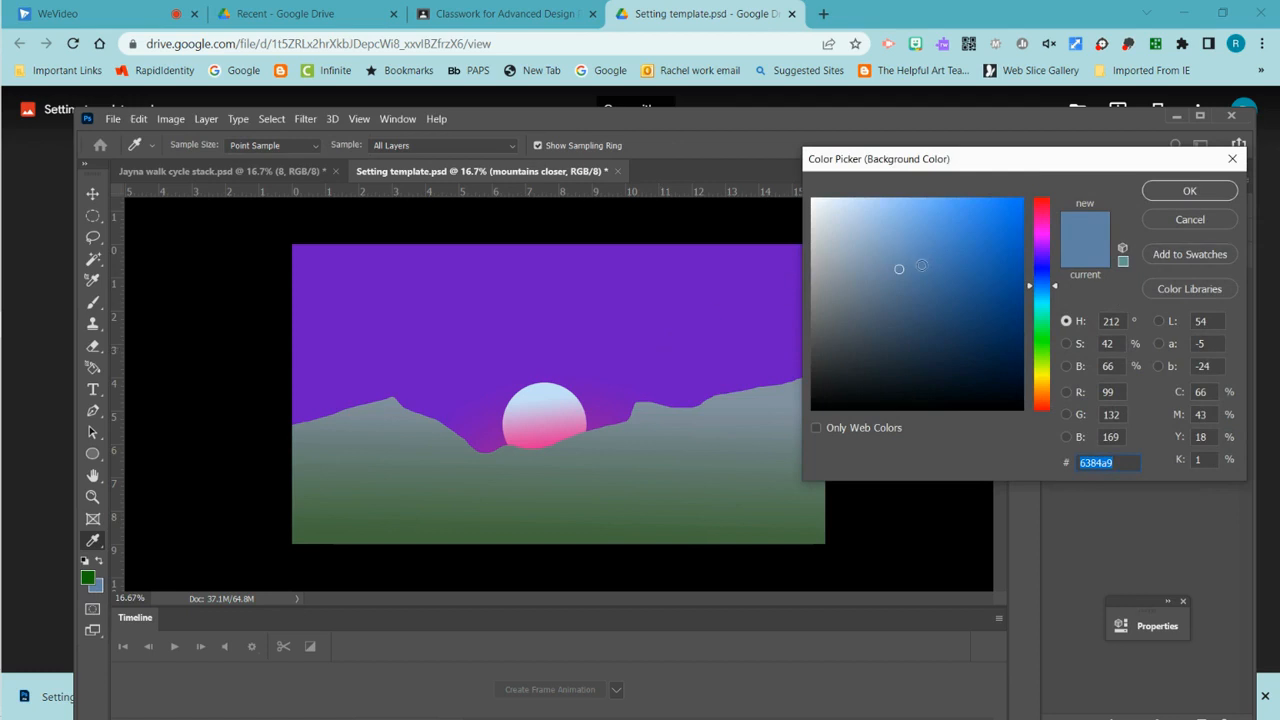
drag(1034, 290, 1031, 308)
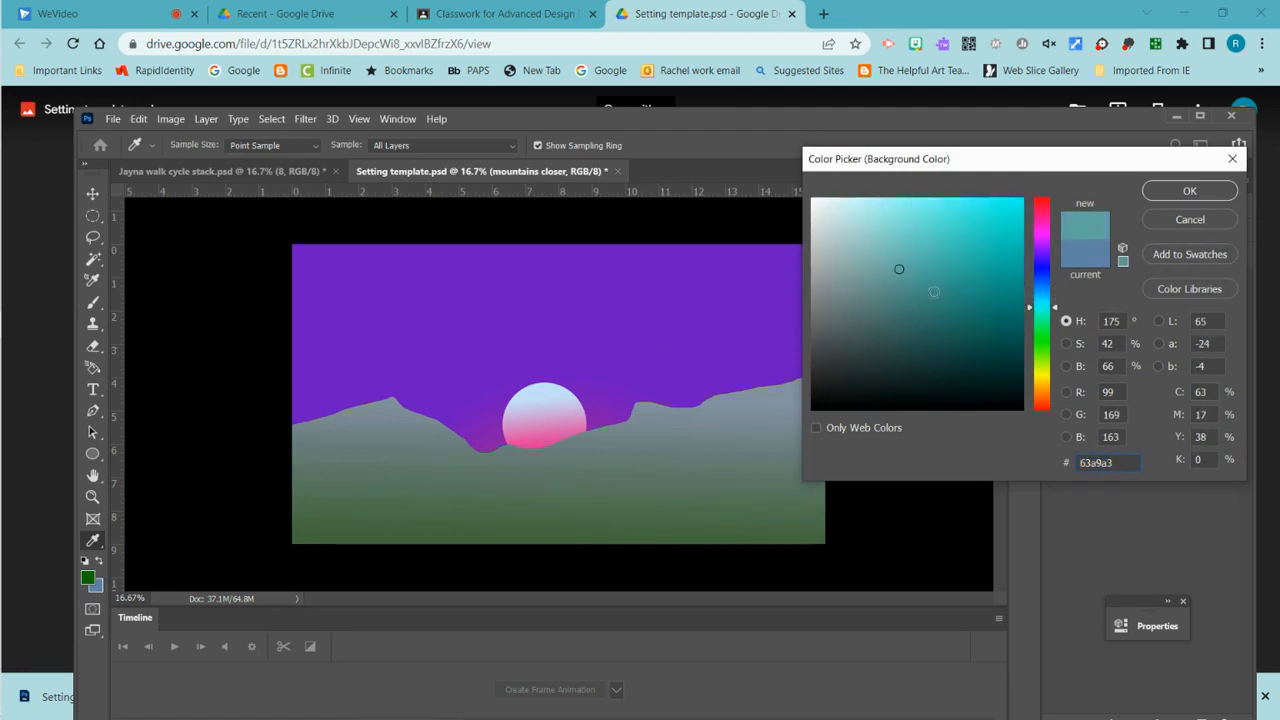
click(913, 284)
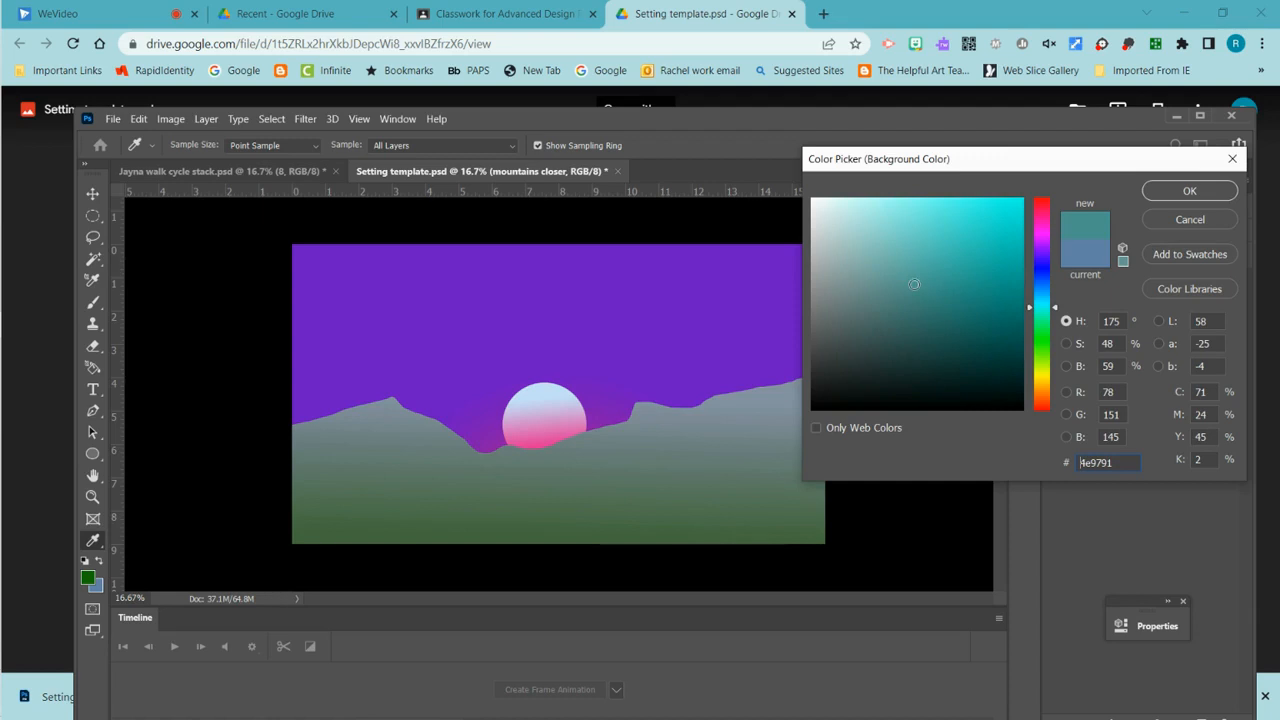
click(1161, 199)
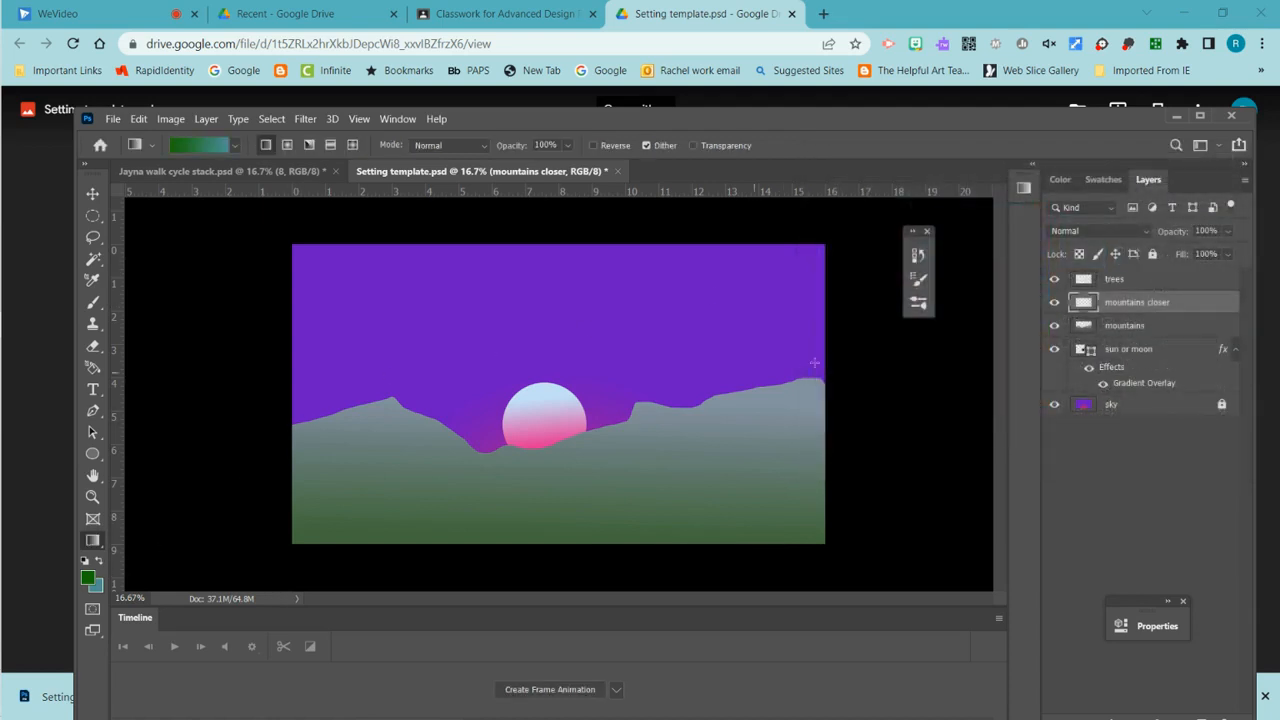
Step: Set the foreground color to a dark teal green
click(92, 577)
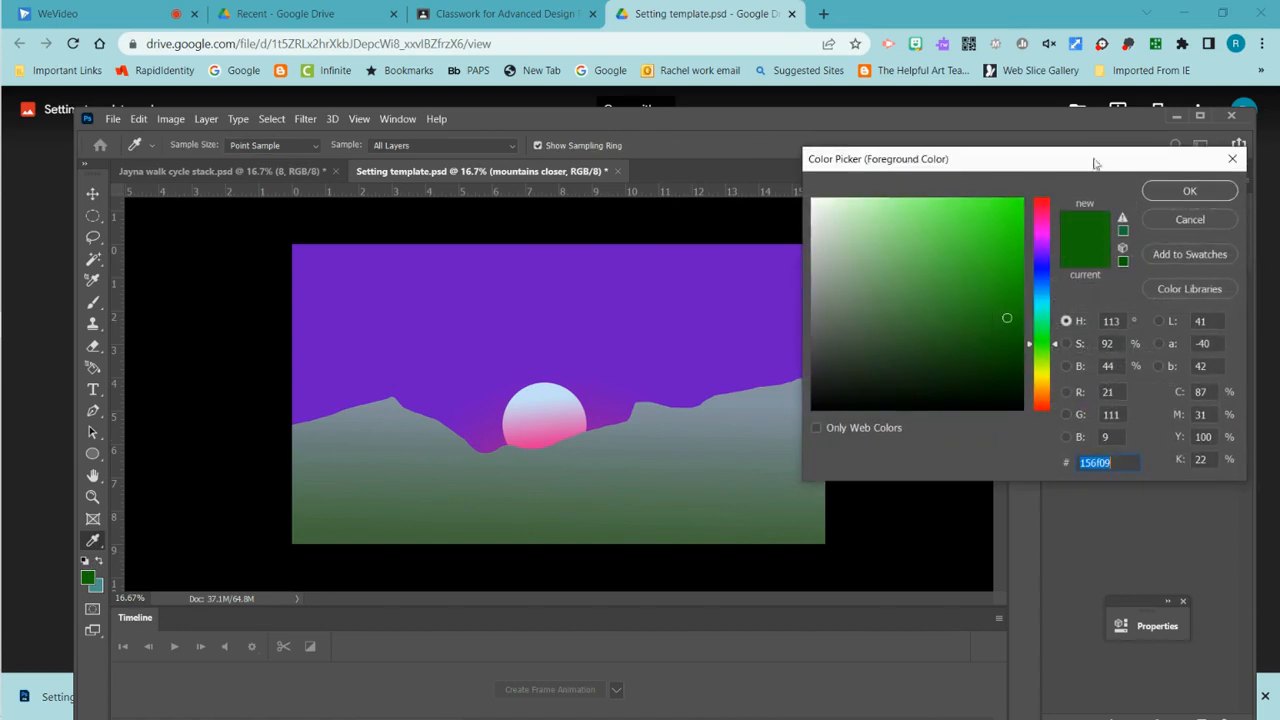
mouse_move(1005, 318)
mouse_down()
mouse_move(1001, 328)
mouse_move(1015, 308)
mouse_up()
click(1041, 316)
click(1189, 190)
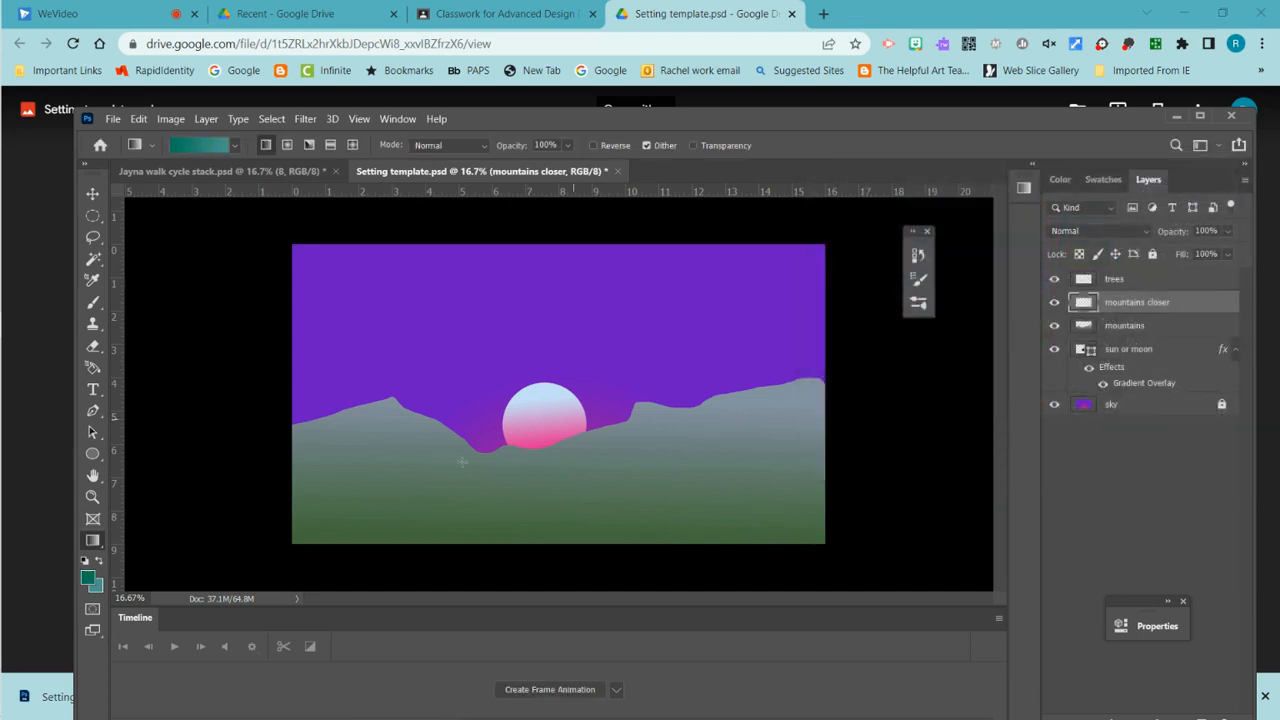
Step: Set the background color to the dark muted blue 3f567c
click(97, 588)
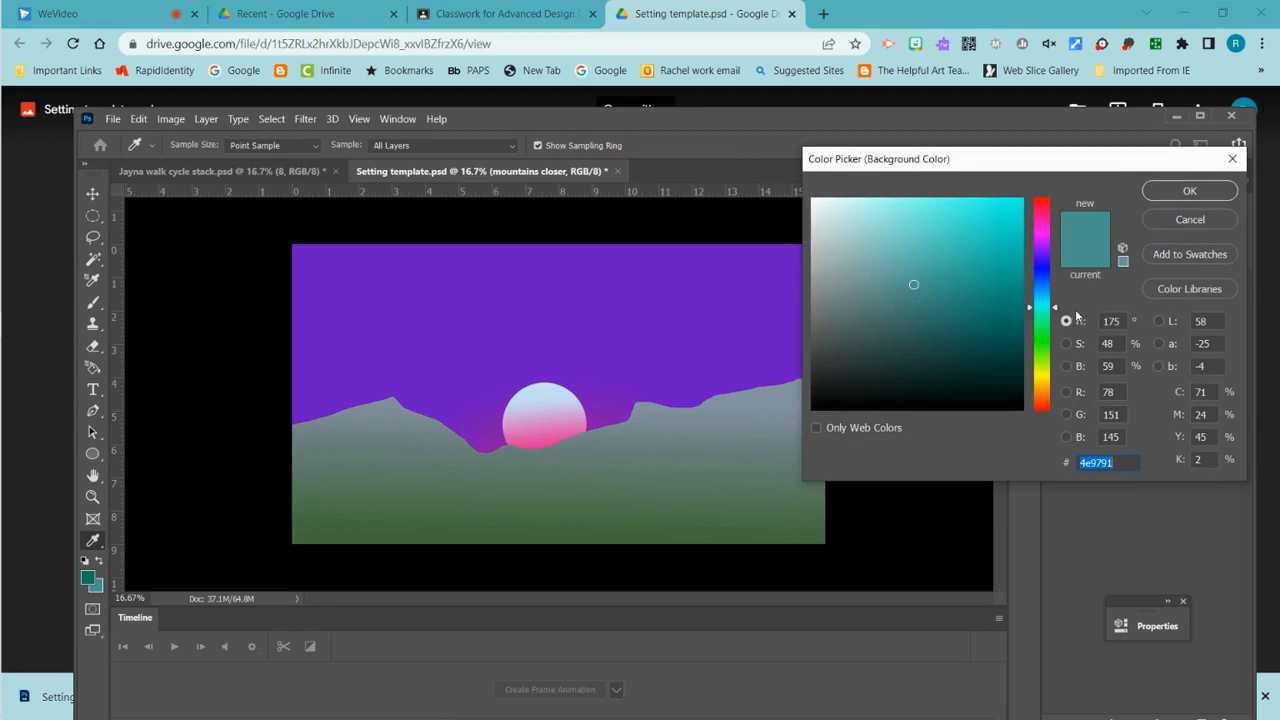
click(1039, 285)
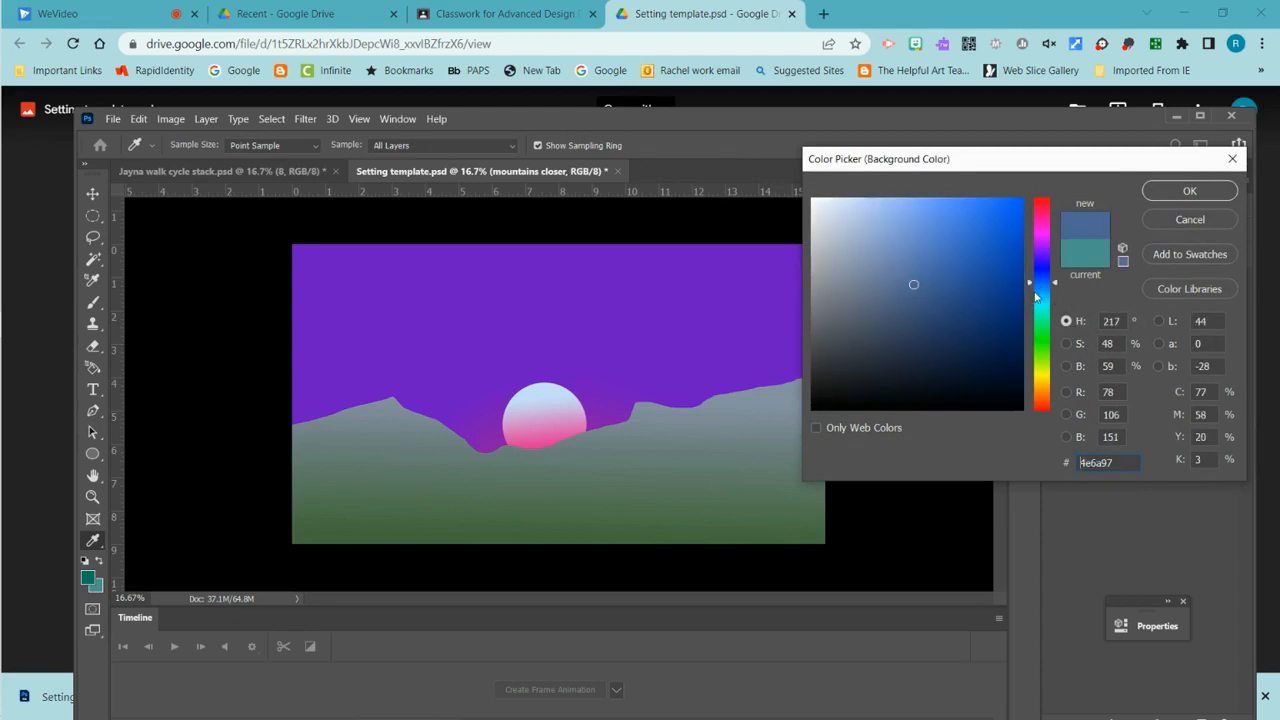
click(915, 306)
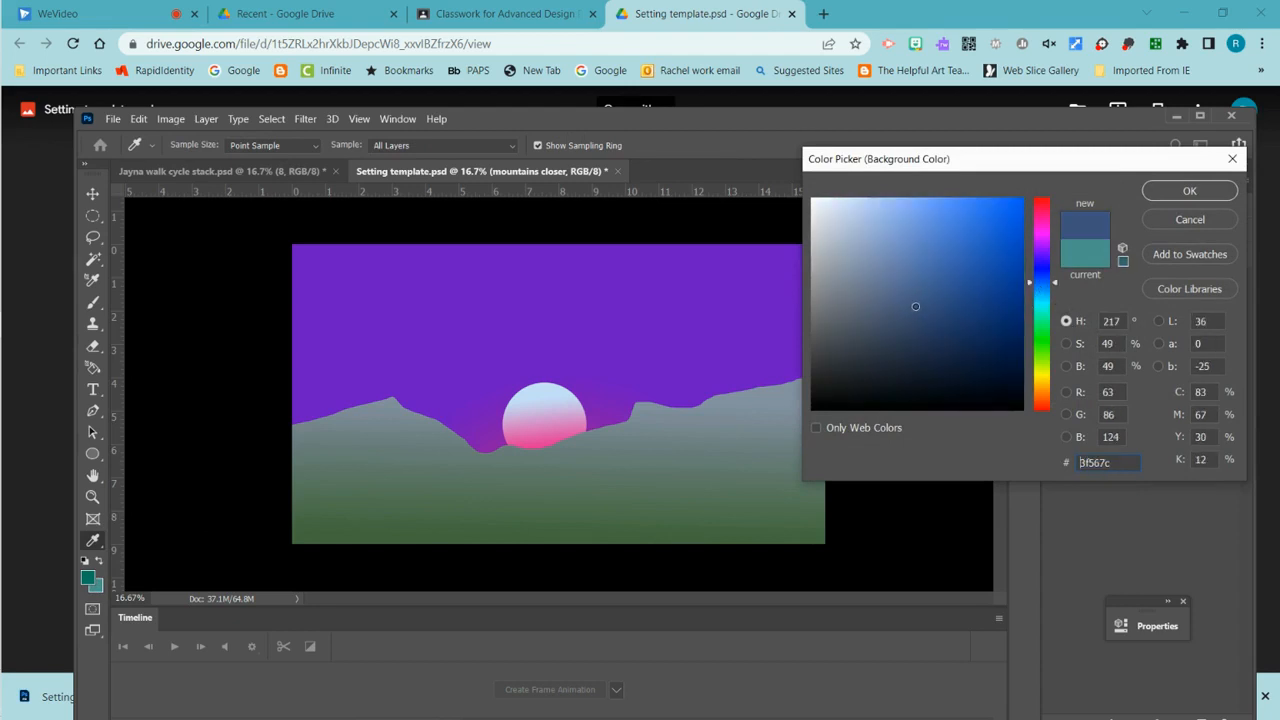
click(1157, 193)
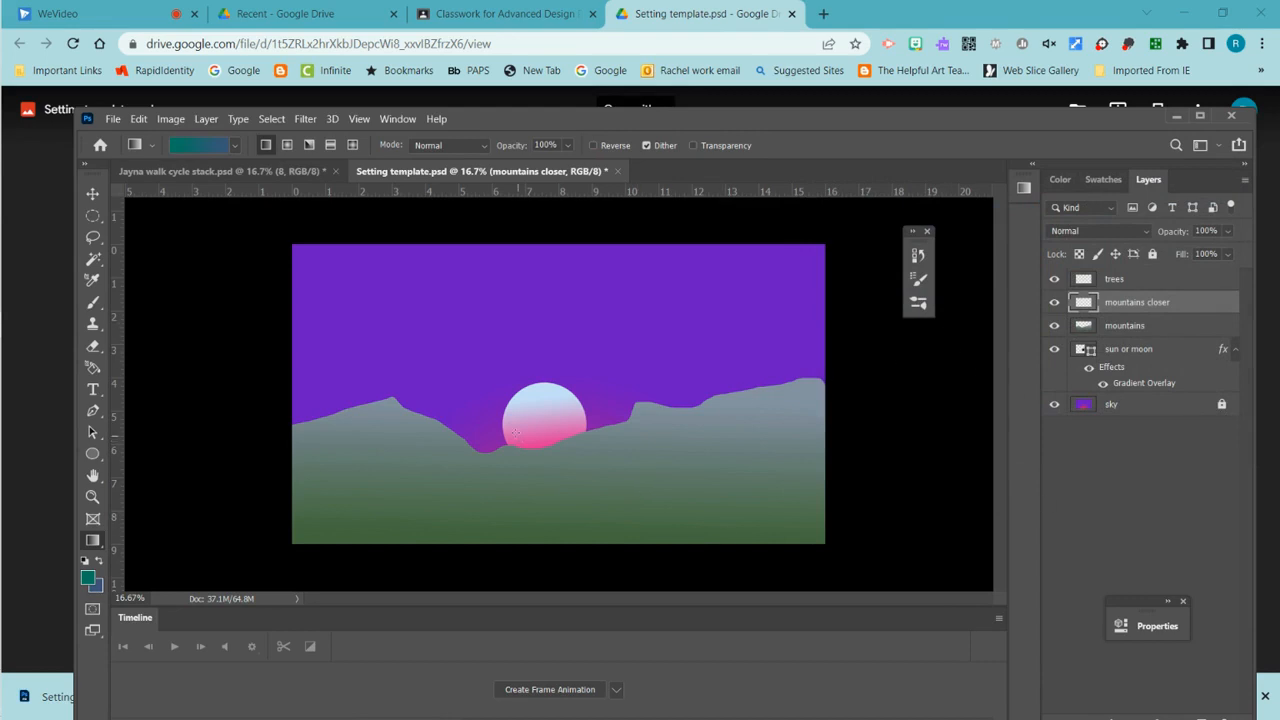
Step: With the Lasso tool, select a closer range of two rounded peaks across the canvas's lower half, overlapping the sun's lower edge and reaching the canvas bottom
click(93, 237)
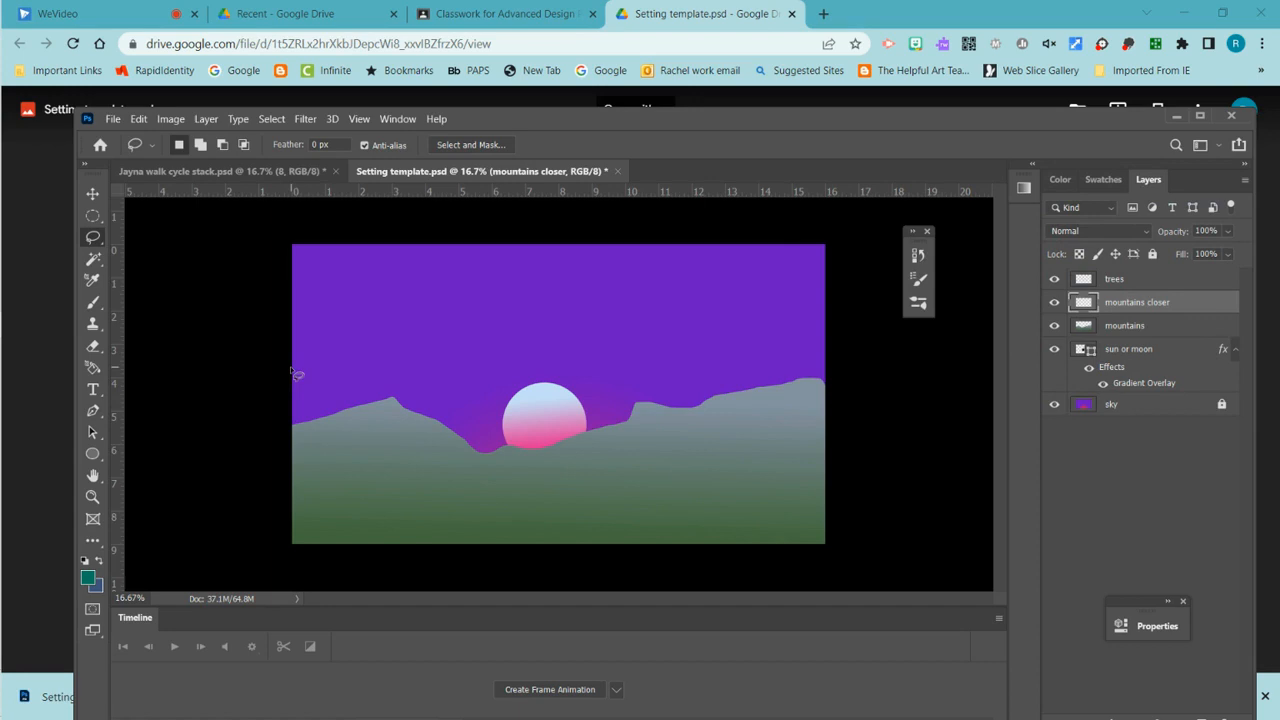
mouse_move(296, 369)
mouse_down()
mouse_move(411, 494)
mouse_move(495, 501)
mouse_move(554, 484)
mouse_move(589, 443)
mouse_move(749, 365)
mouse_move(862, 466)
mouse_up()
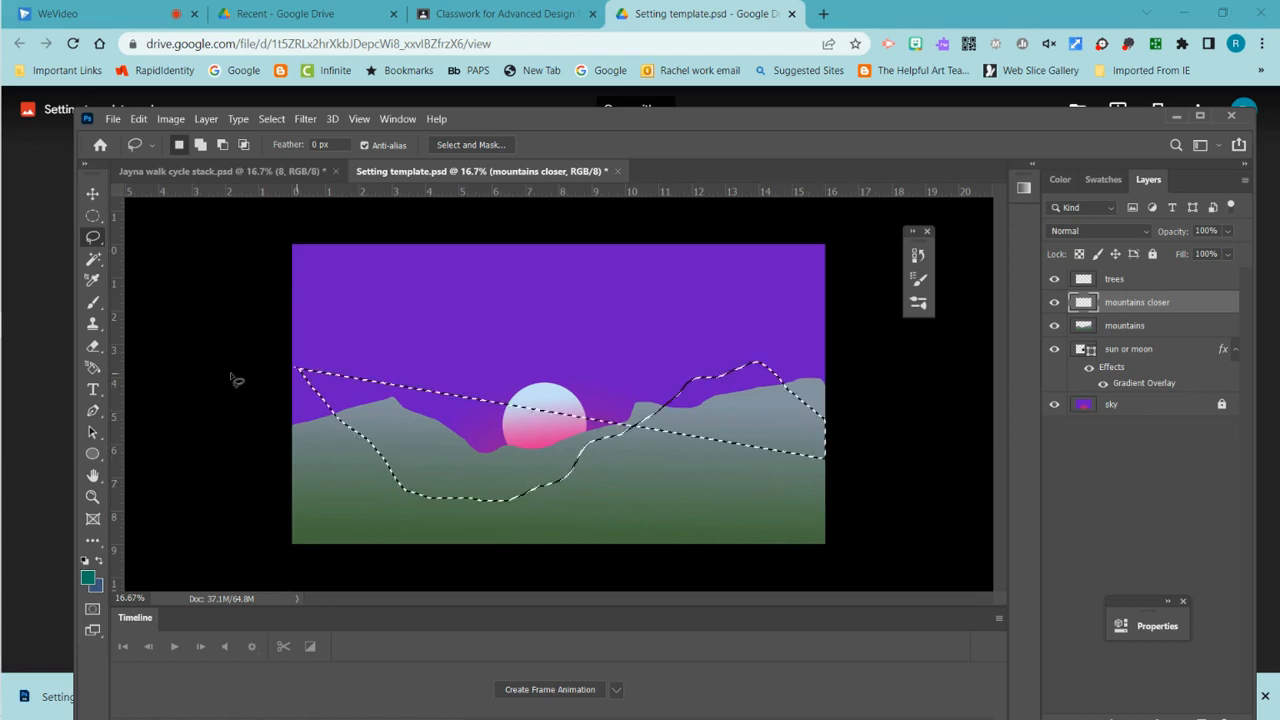
click(175, 280)
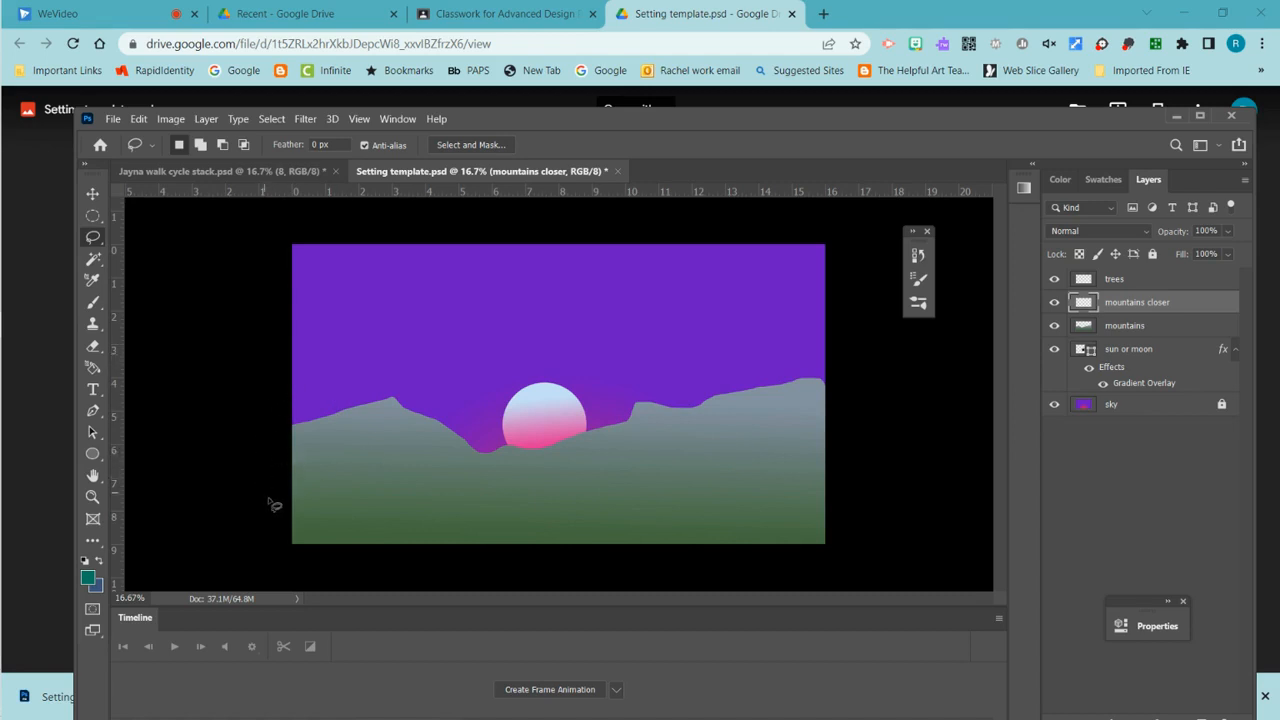
mouse_move(278, 496)
mouse_down()
mouse_move(463, 419)
mouse_move(512, 424)
mouse_move(610, 485)
mouse_move(724, 392)
mouse_move(780, 410)
mouse_move(870, 520)
mouse_move(859, 570)
mouse_move(779, 586)
mouse_move(412, 600)
mouse_move(278, 595)
mouse_move(274, 492)
mouse_up()
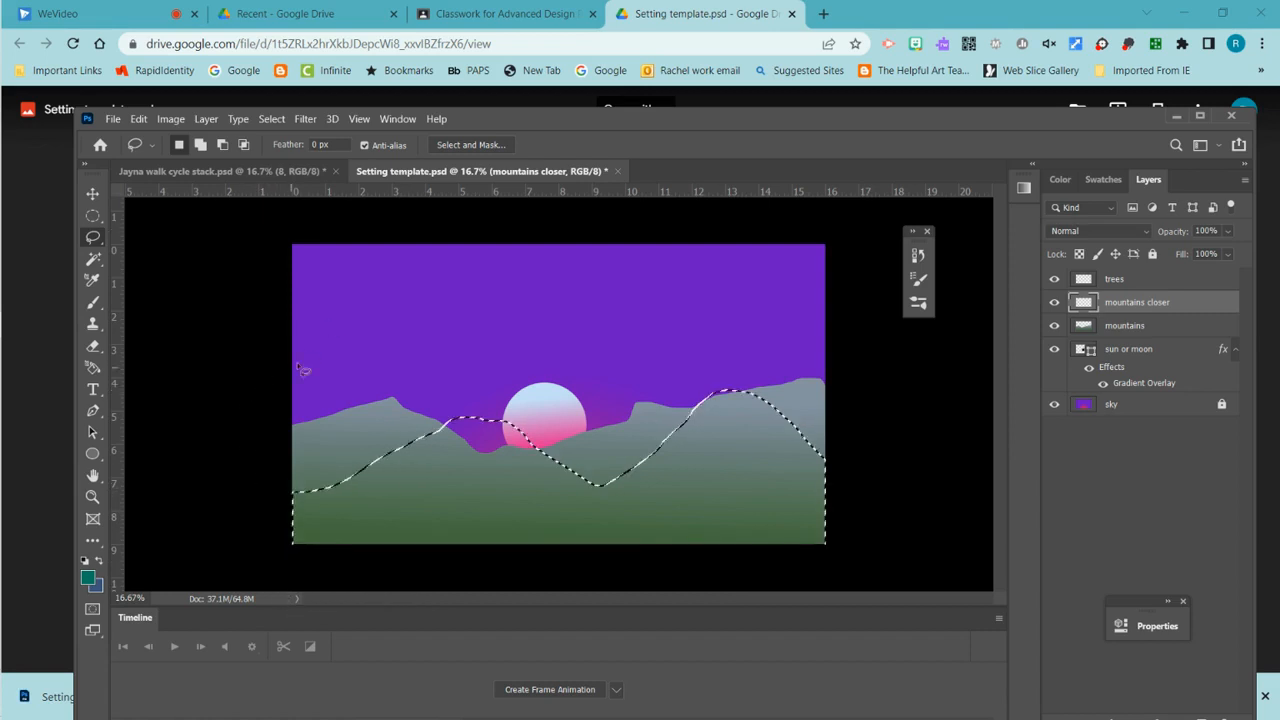
Step: Fill the closer mountain selection with a vertical linear gradient from teal green at the base to blue at the peaks, and clear the selection
key(g)
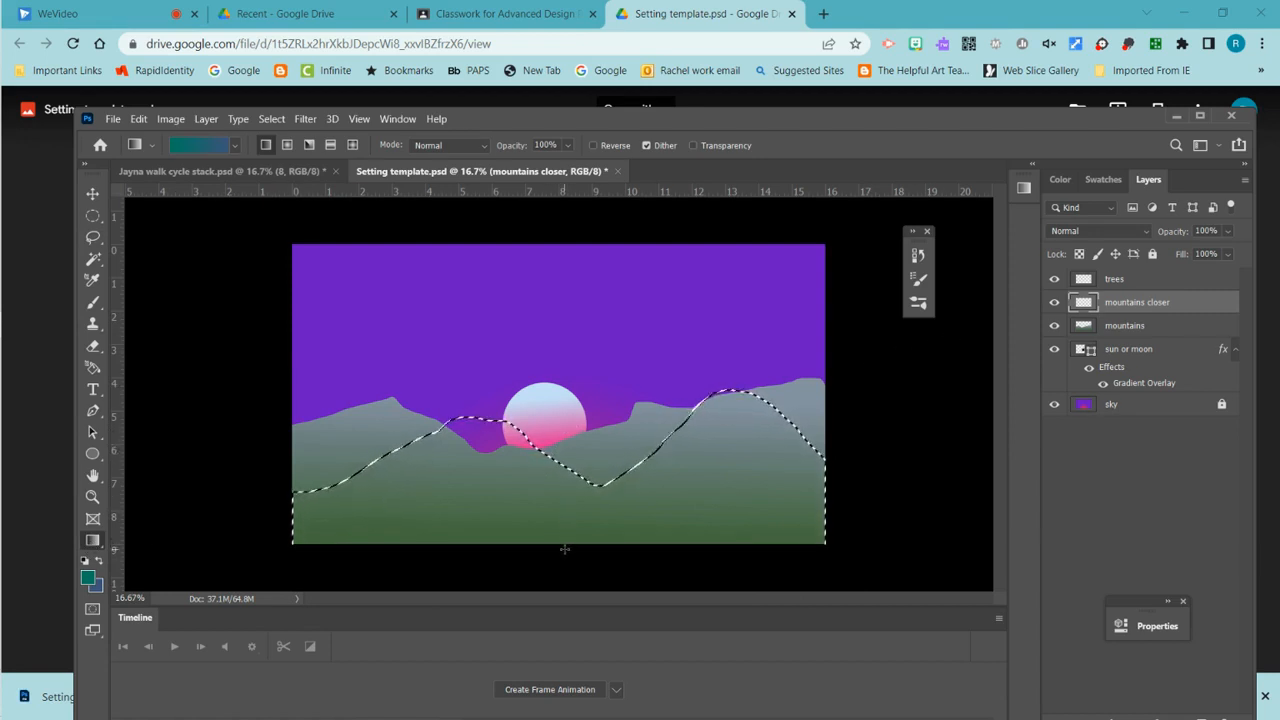
drag(562, 560, 570, 441)
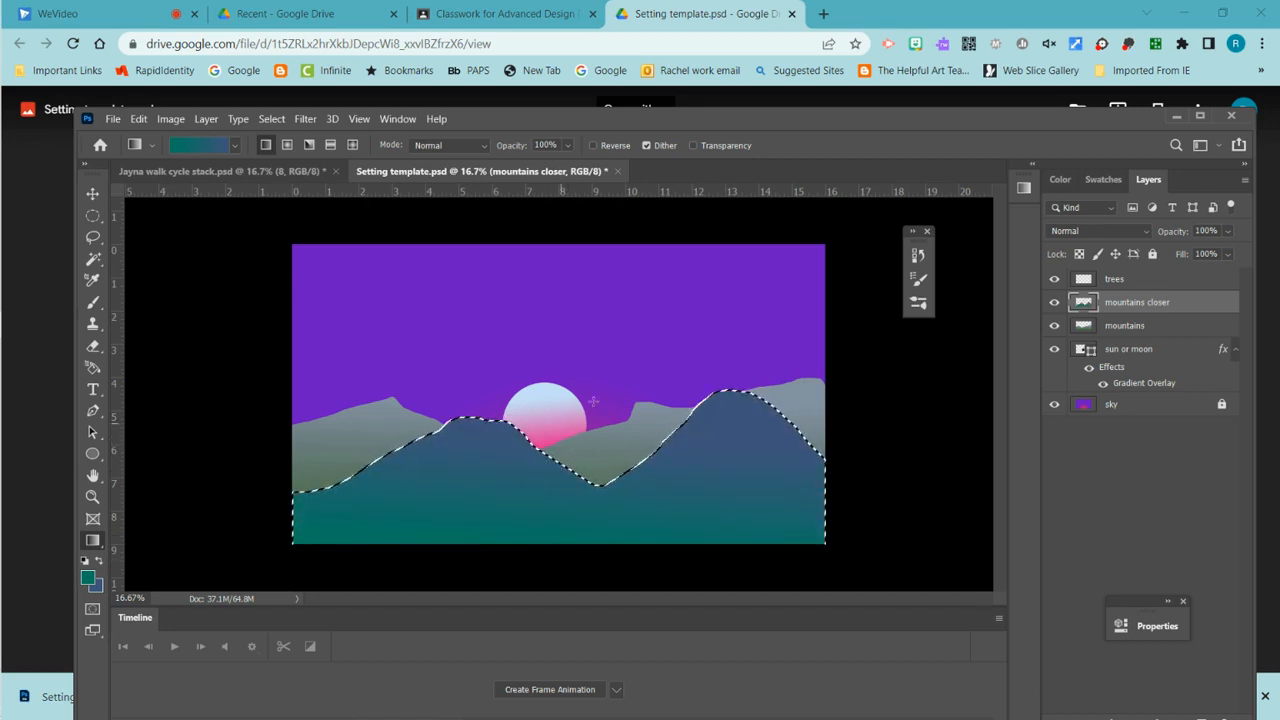
click(276, 118)
click(285, 150)
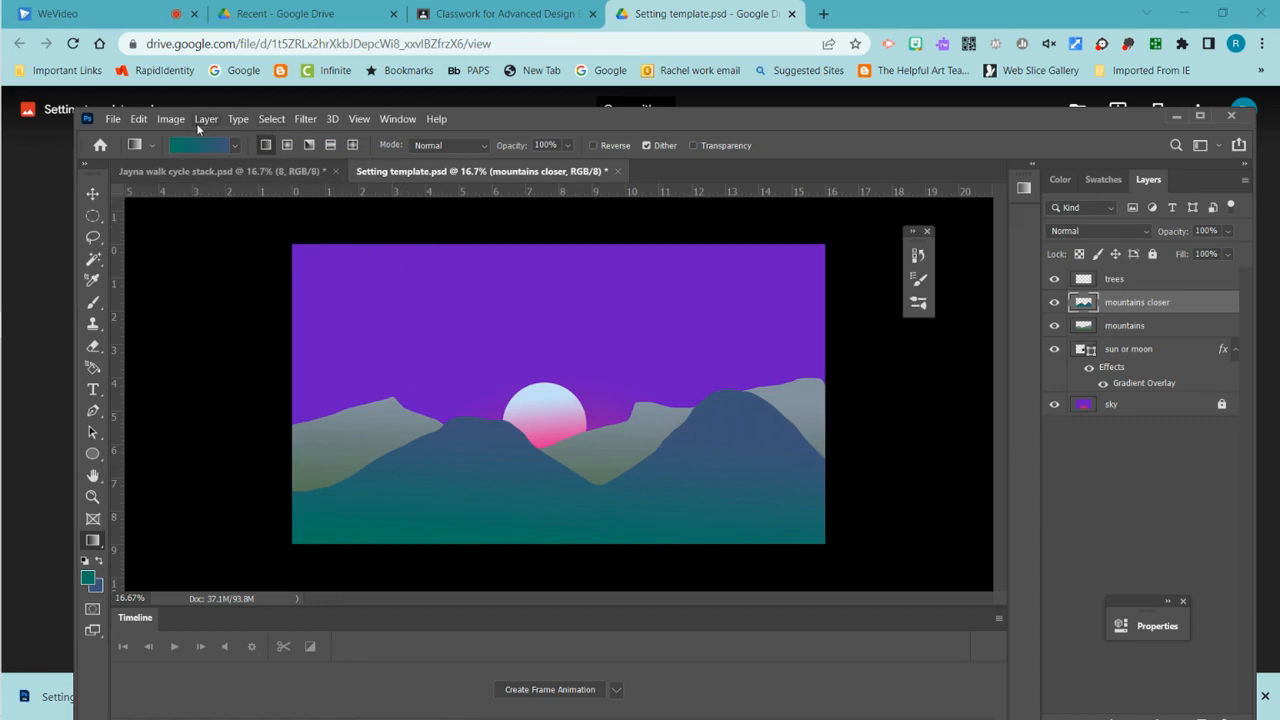
Step: Raise the closer mountains' saturation to +30 with a Hue/Saturation adjustment
click(170, 119)
mouse_move(308, 157)
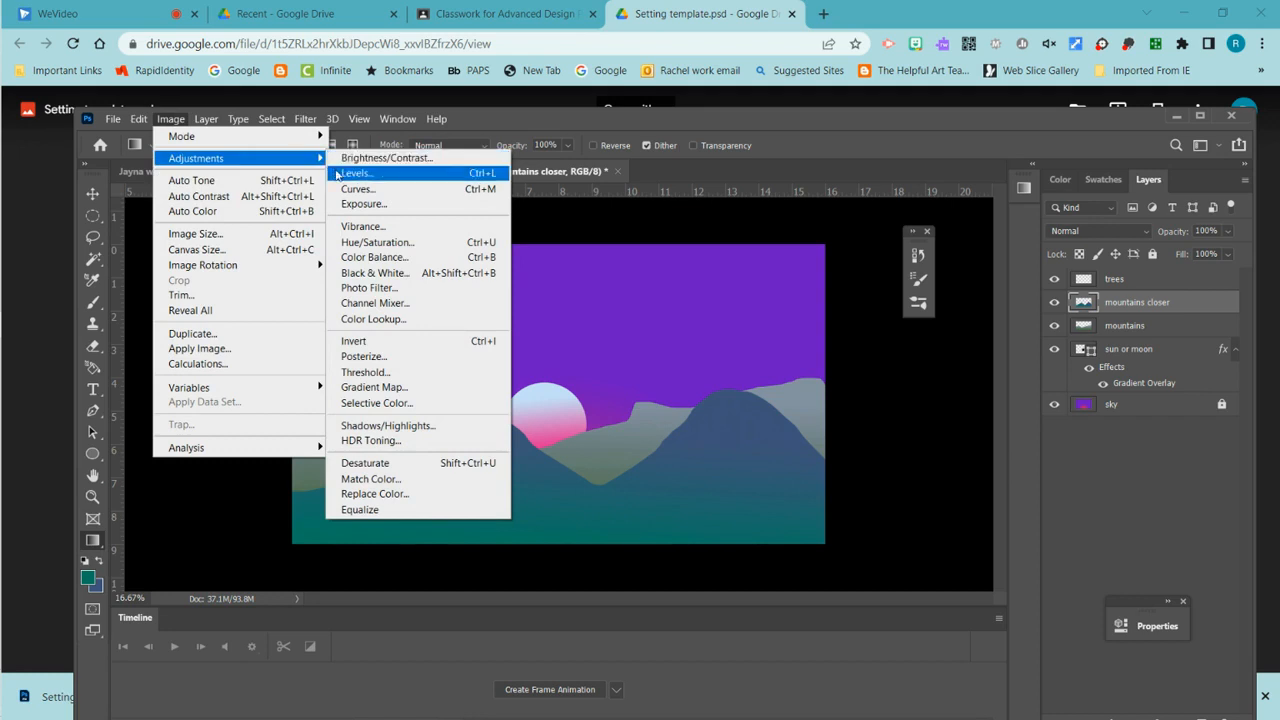
click(381, 243)
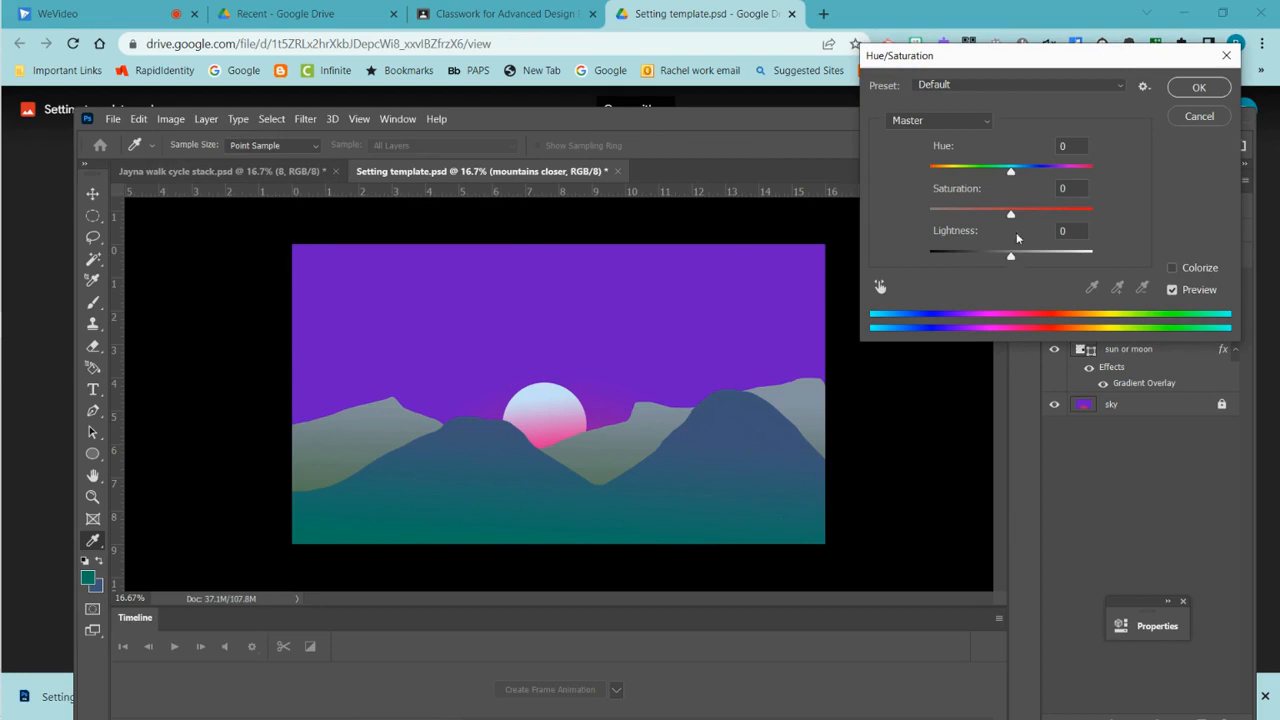
drag(1011, 217, 1035, 217)
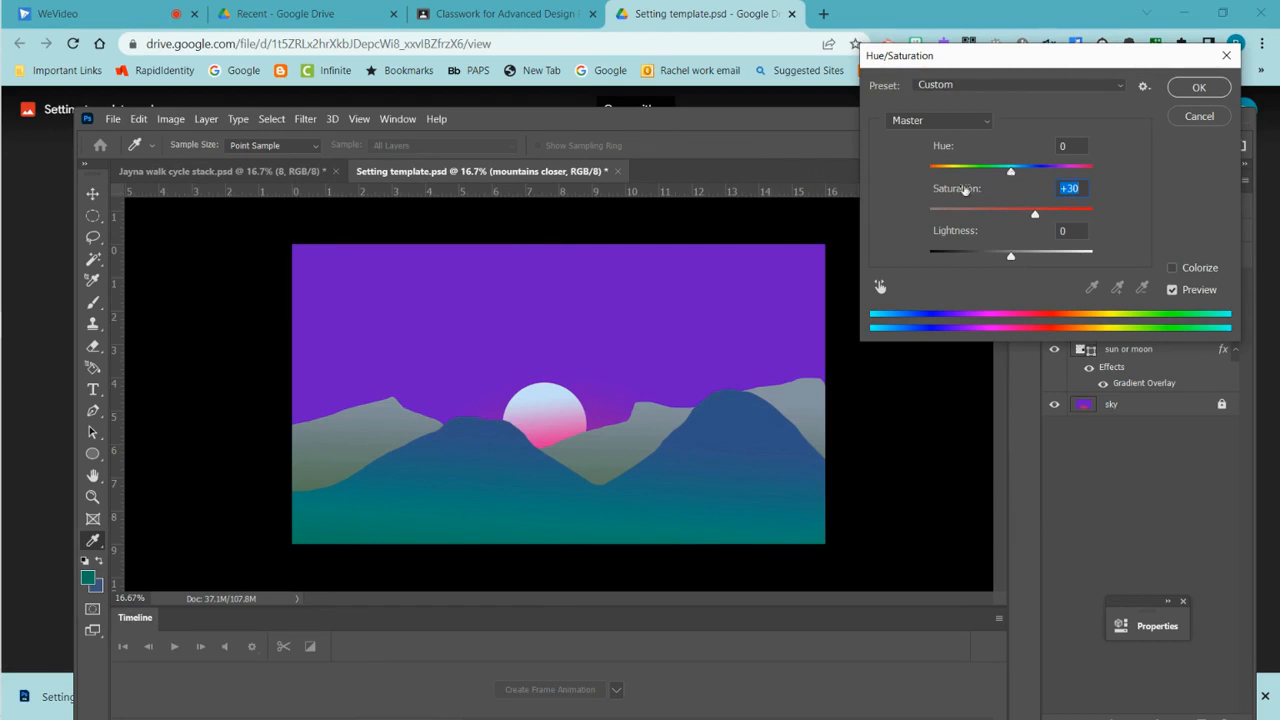
click(1214, 89)
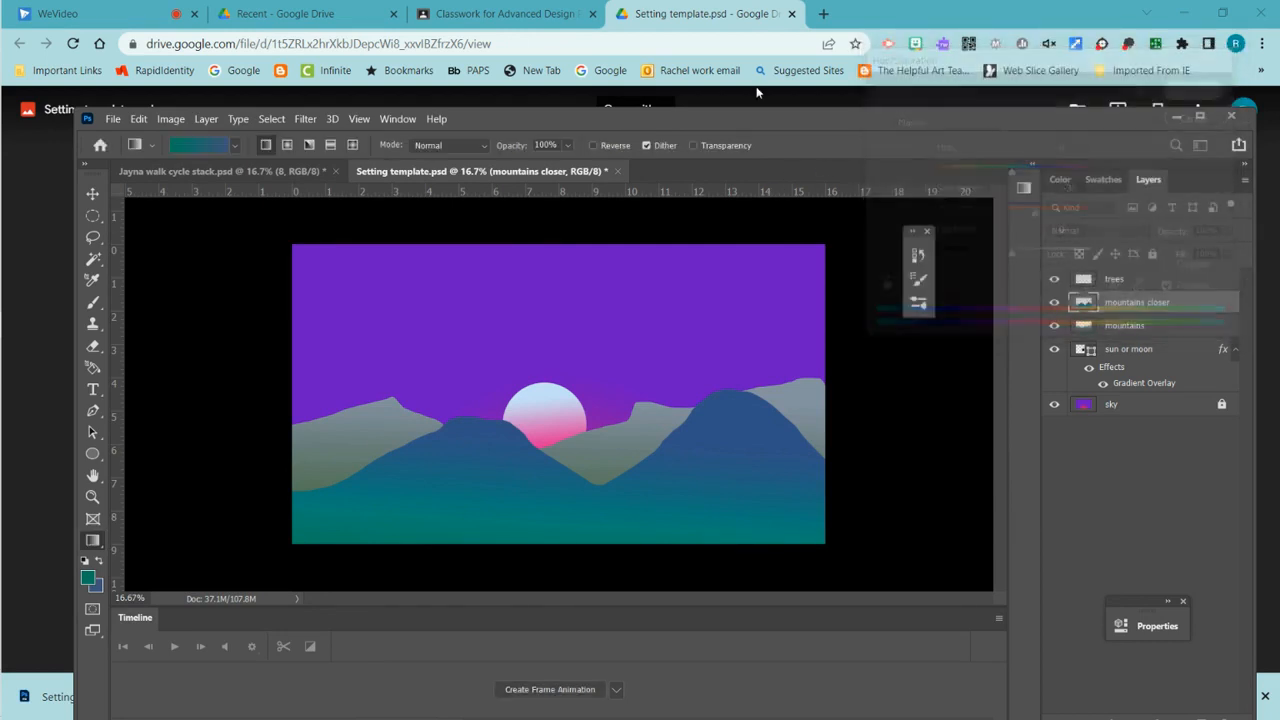
Step: Brighten the closer mountains with a Brightness/Contrast adjustment at Brightness 14
click(163, 119)
mouse_move(226, 166)
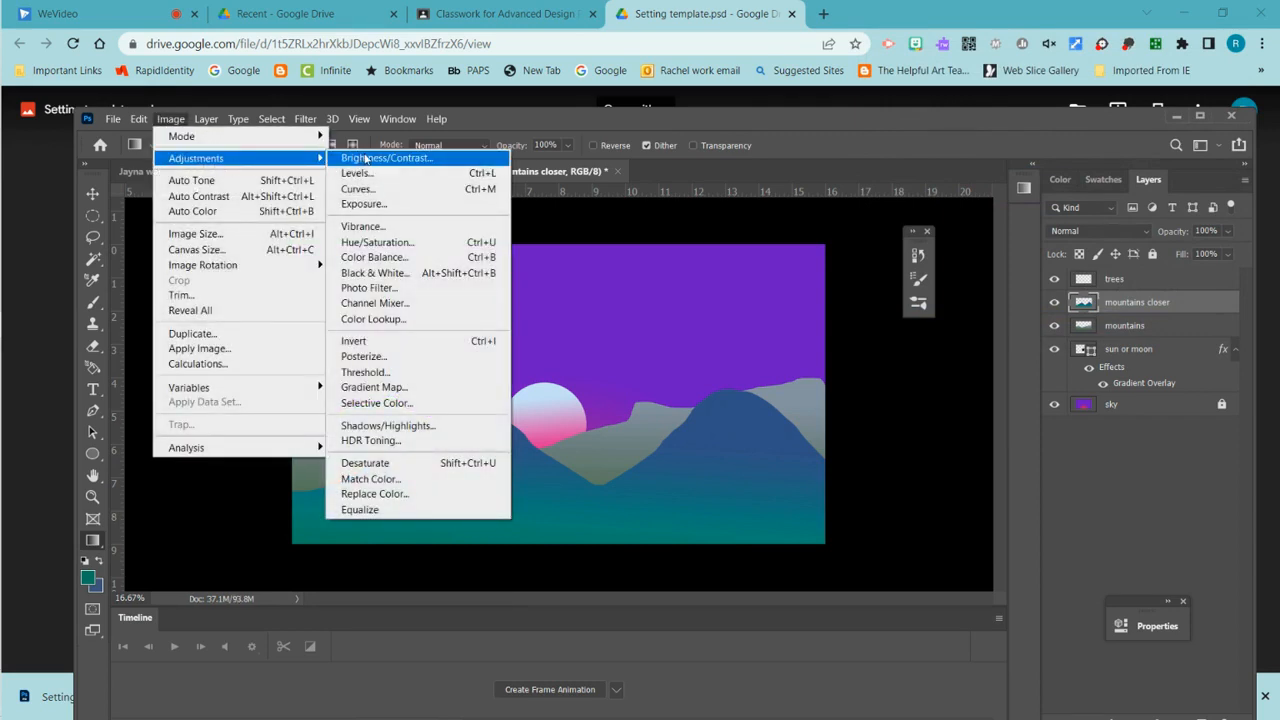
click(366, 159)
click(931, 214)
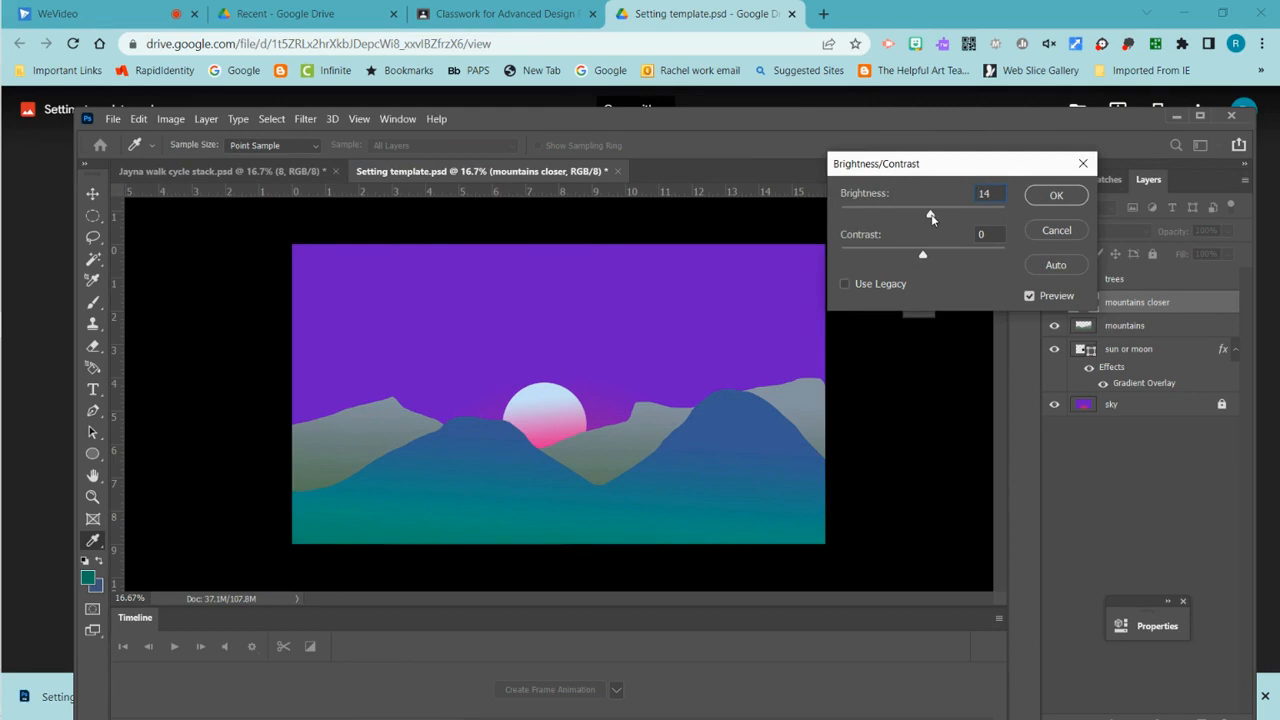
click(1045, 196)
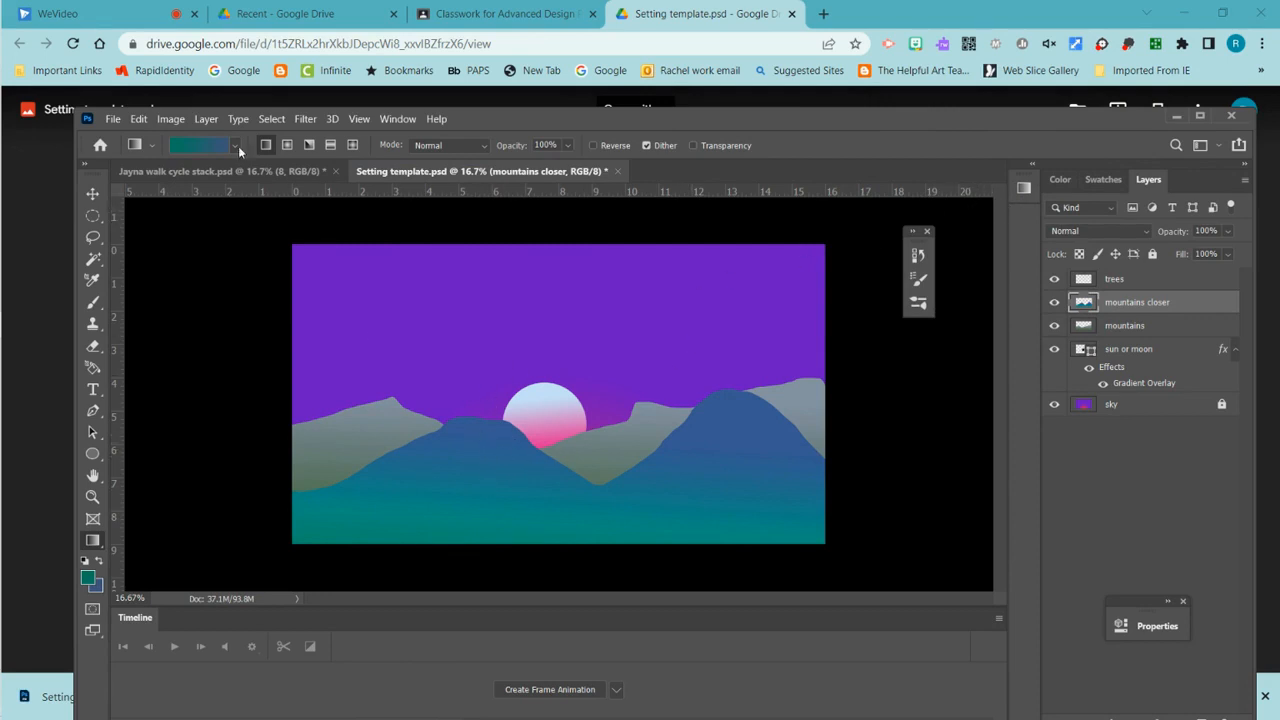
Step: Scale the closer mountains layer upward to about 143% height, keeping its base on the canvas bottom
click(163, 122)
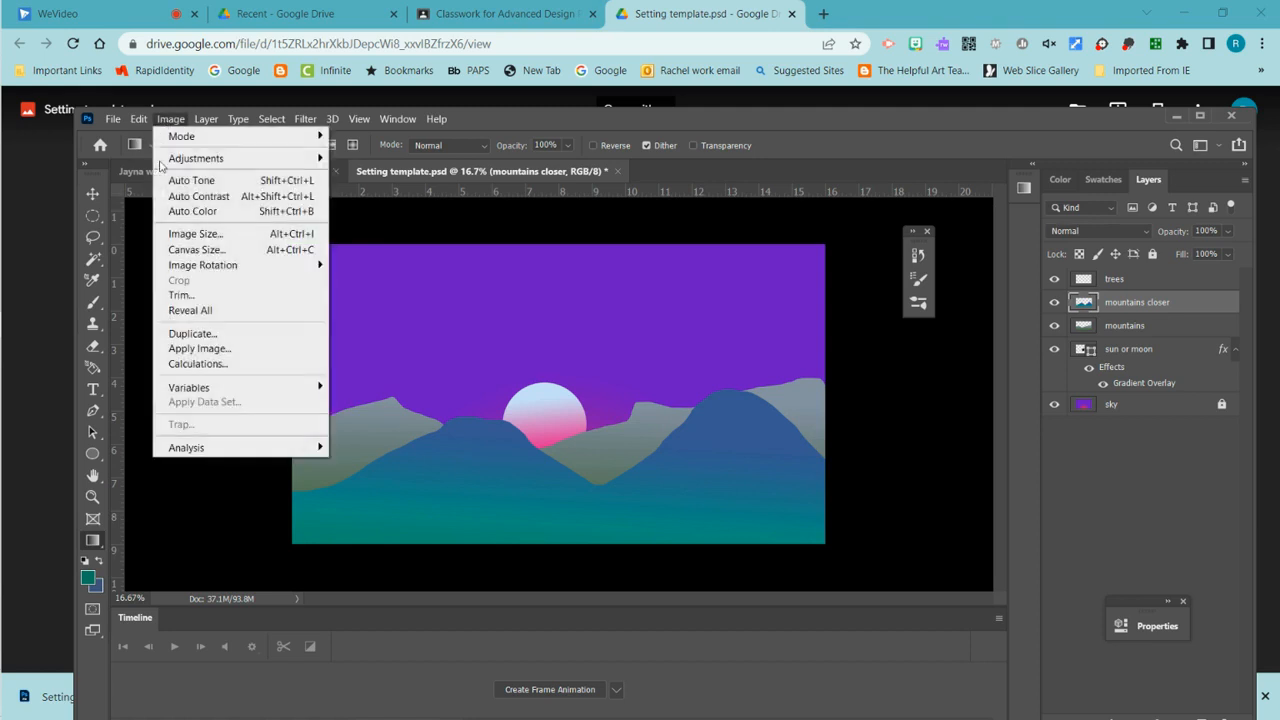
mouse_move(147, 122)
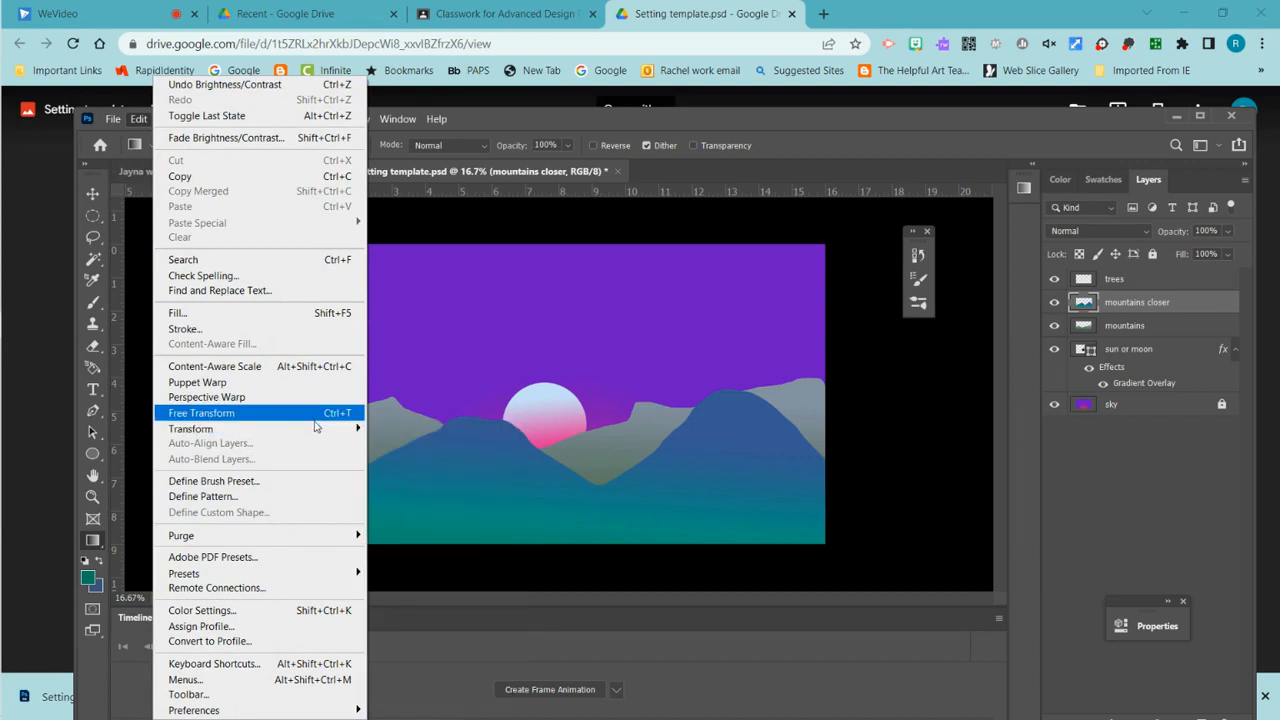
mouse_move(315, 427)
click(392, 447)
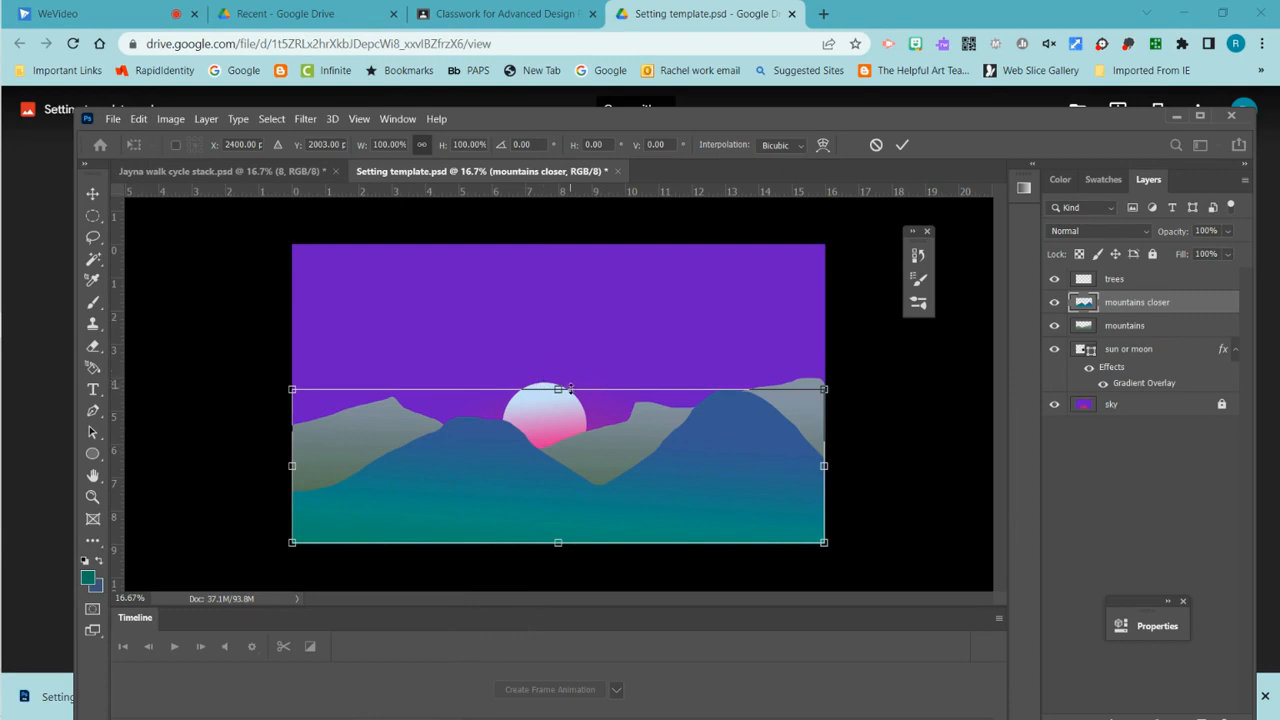
drag(560, 390, 572, 324)
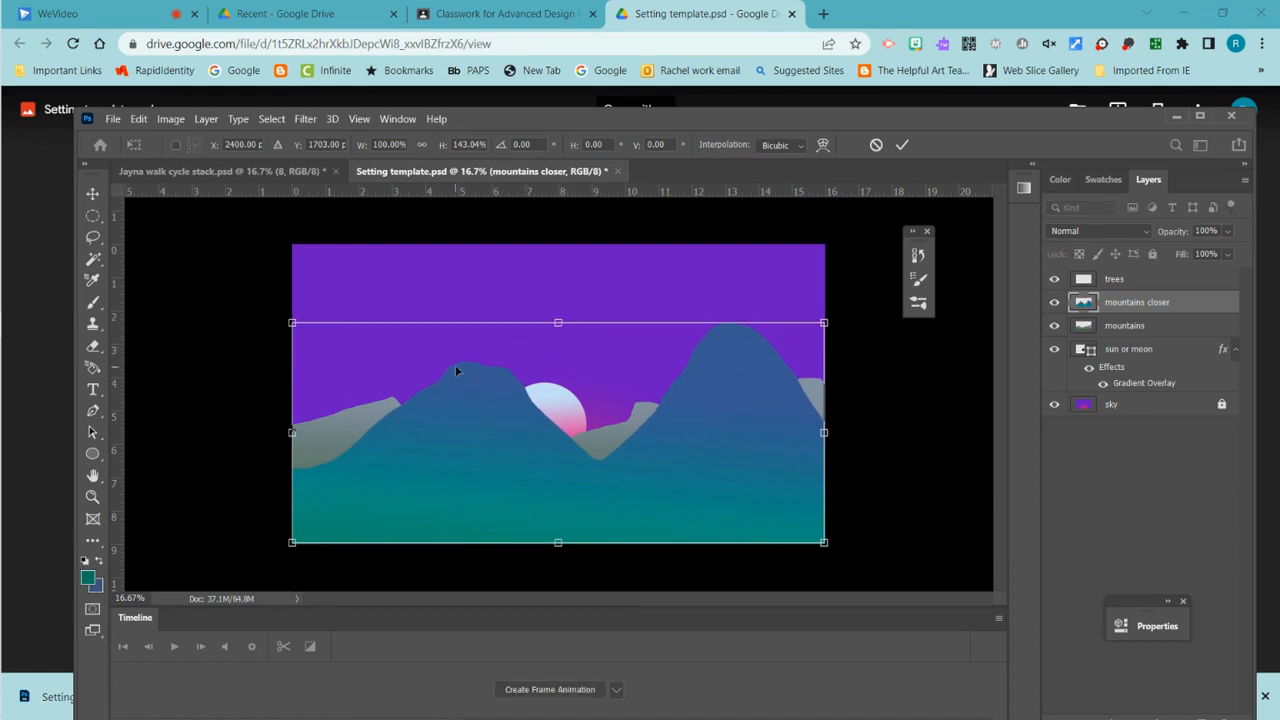
click(905, 145)
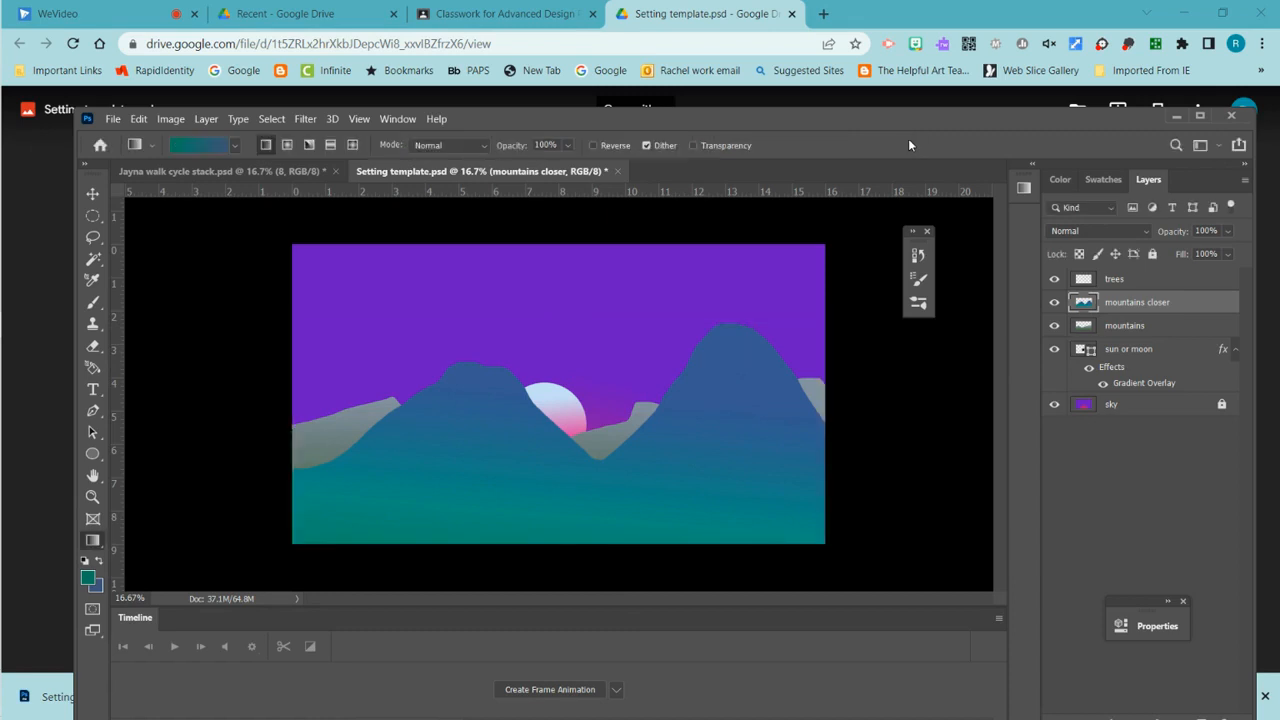
Step: Hide the closer mountains layer and scale the distant mountains upward to about 145% height from their base
click(1054, 302)
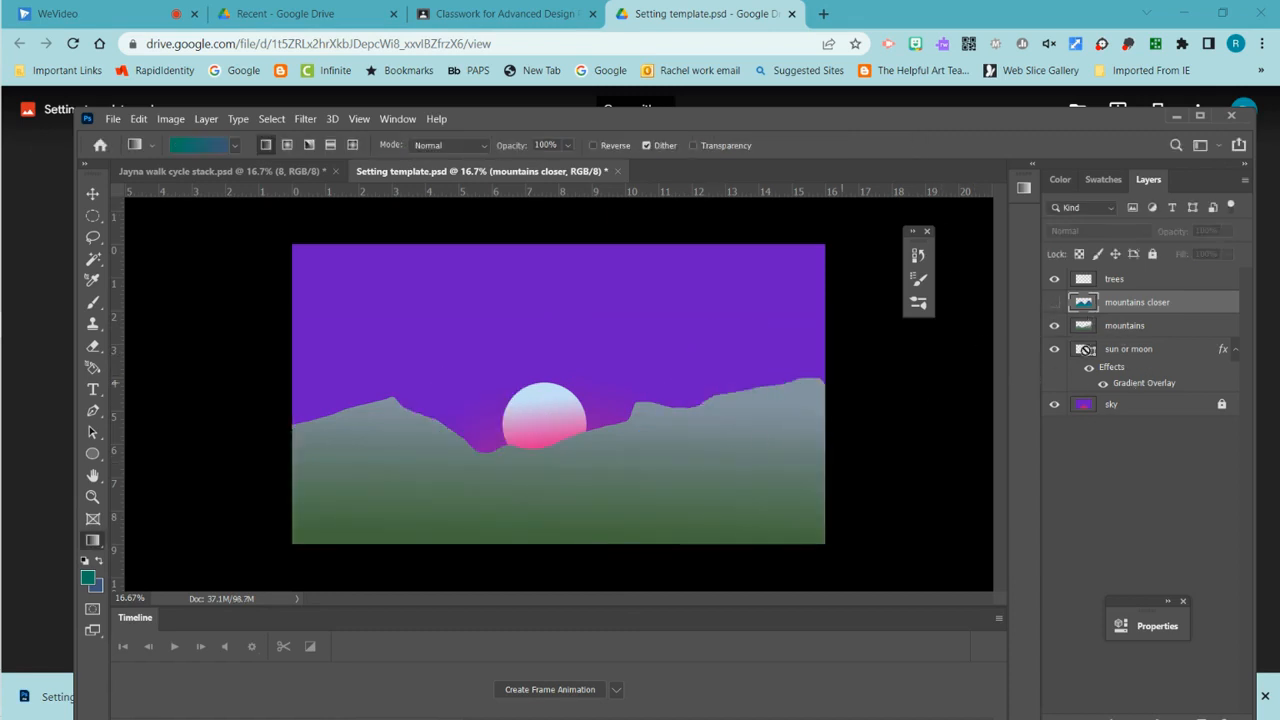
click(1157, 327)
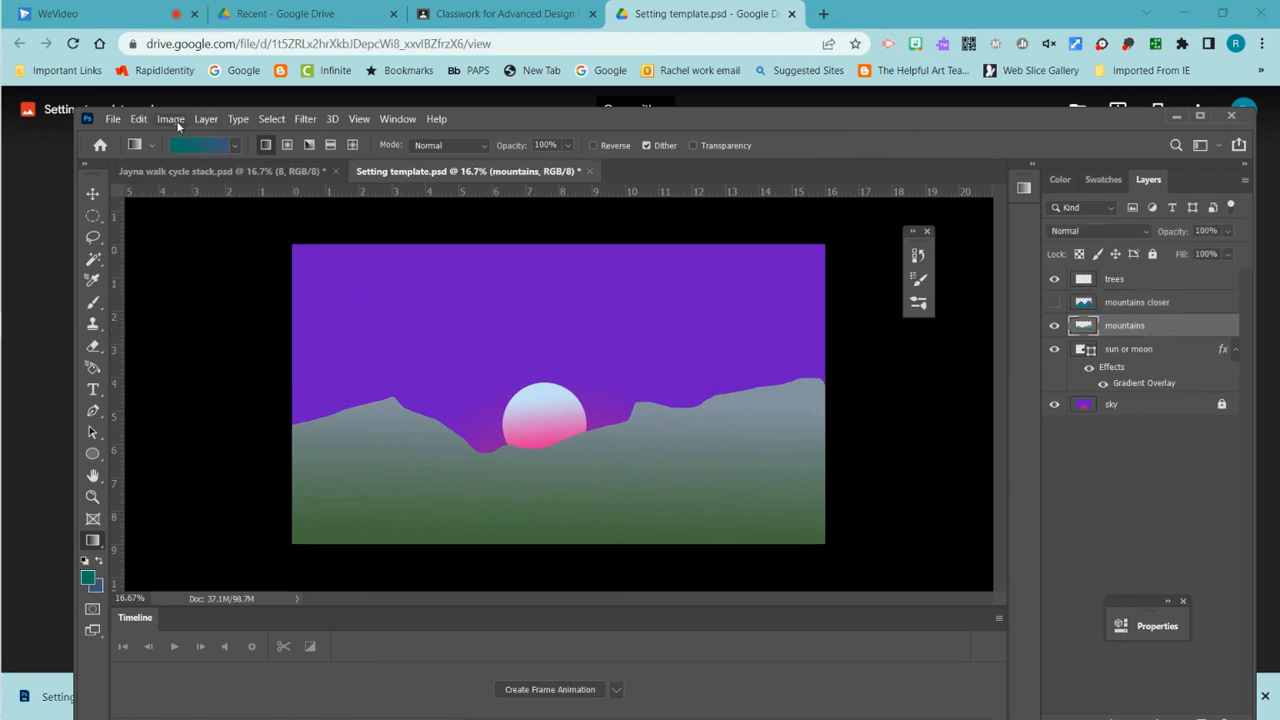
click(139, 119)
mouse_move(190, 430)
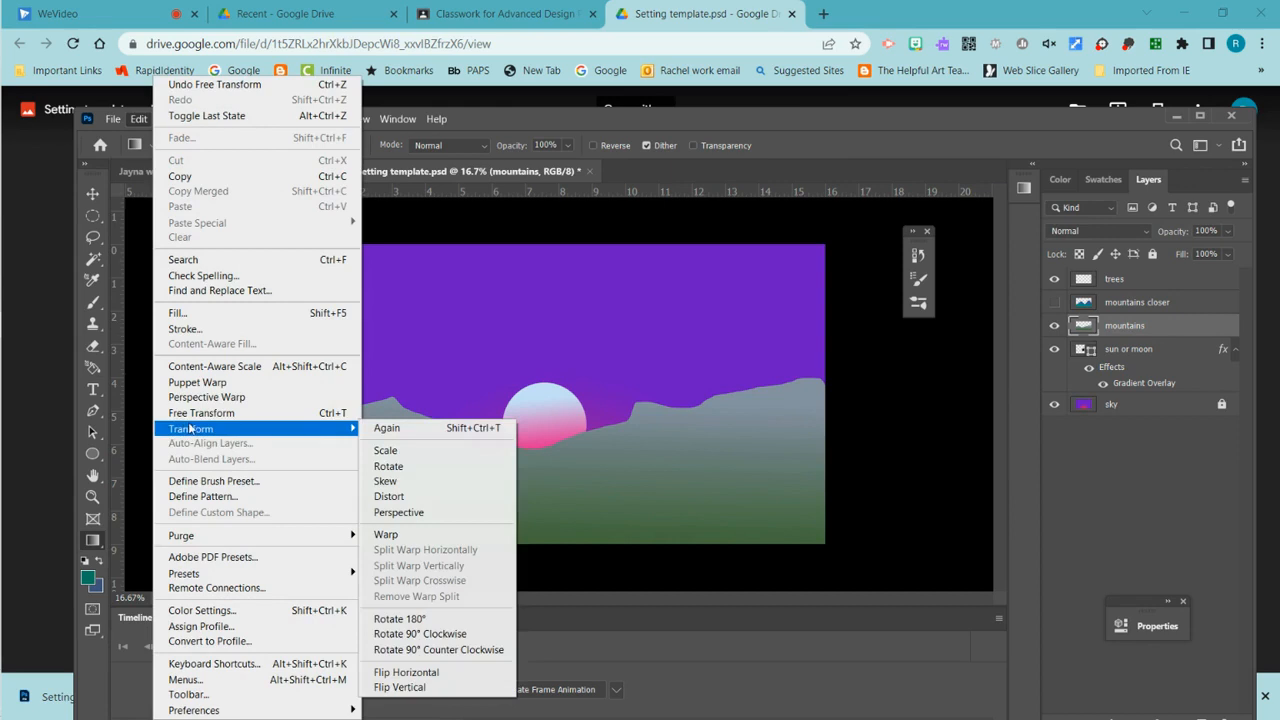
click(384, 450)
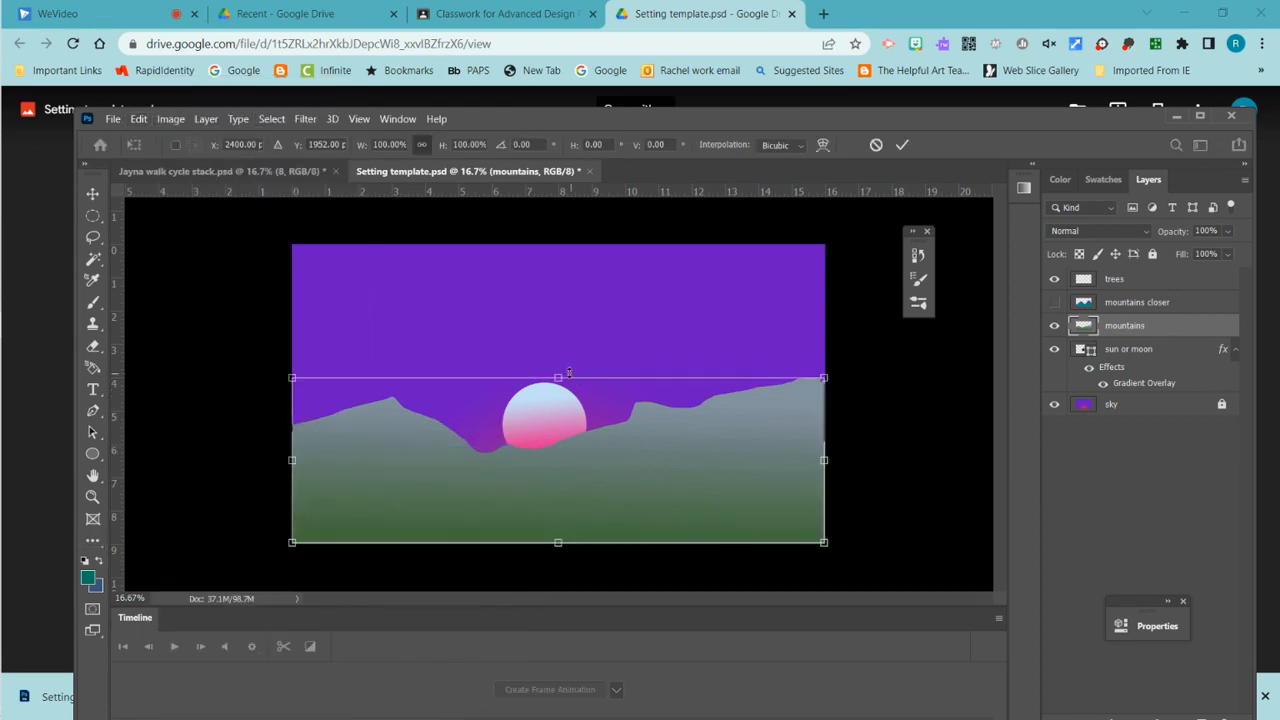
drag(563, 373, 558, 302)
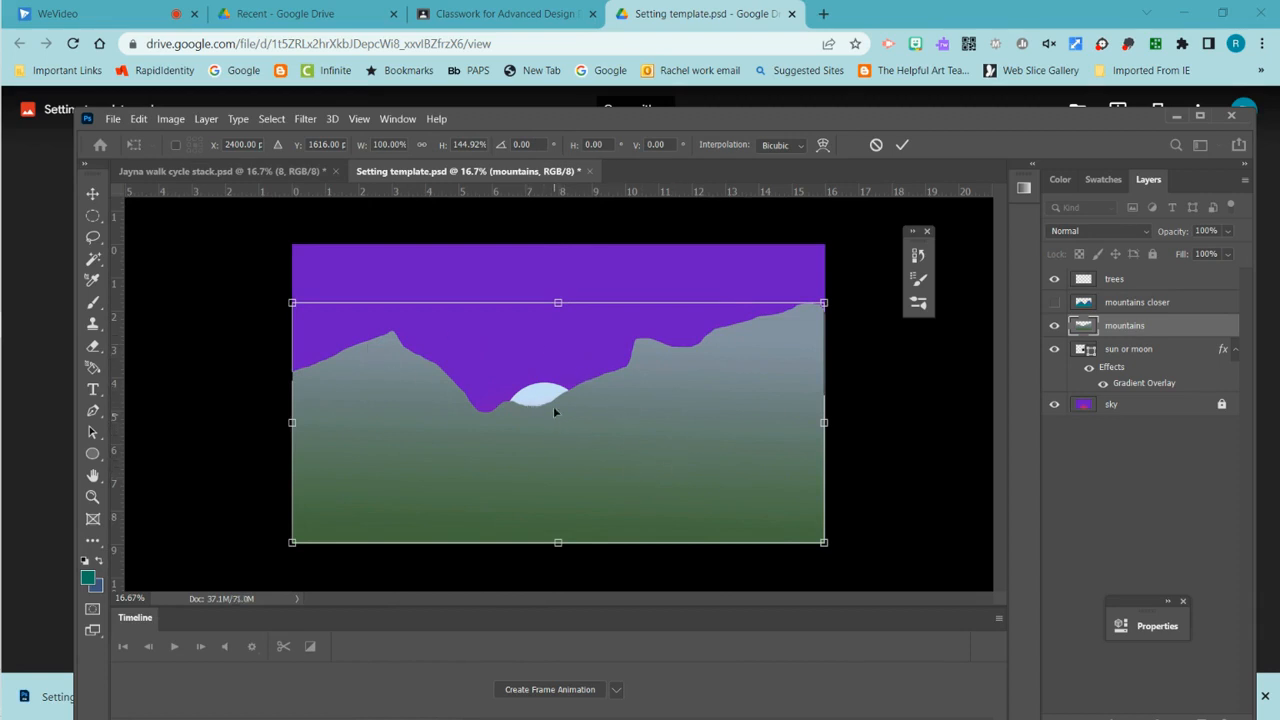
click(902, 145)
Step: Move the sun straight up into the open sky, clear of the distant mountains' ridge
key(g)
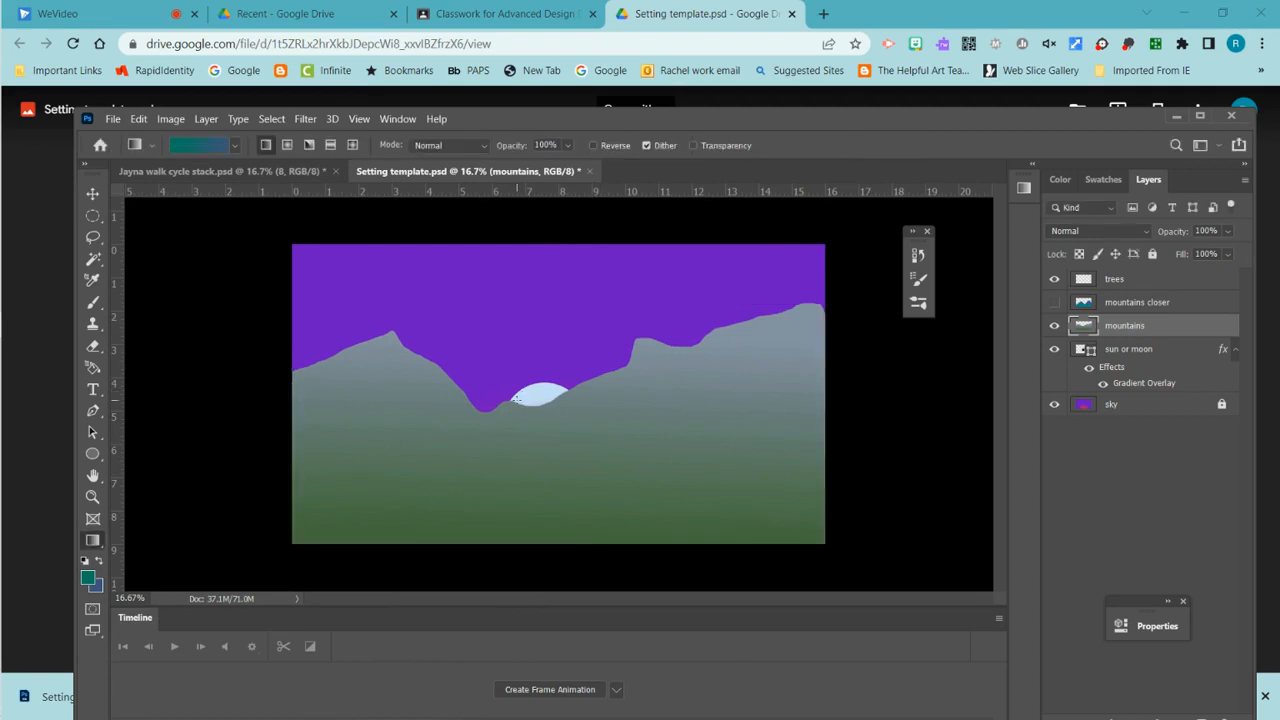
click(92, 193)
drag(533, 398, 530, 292)
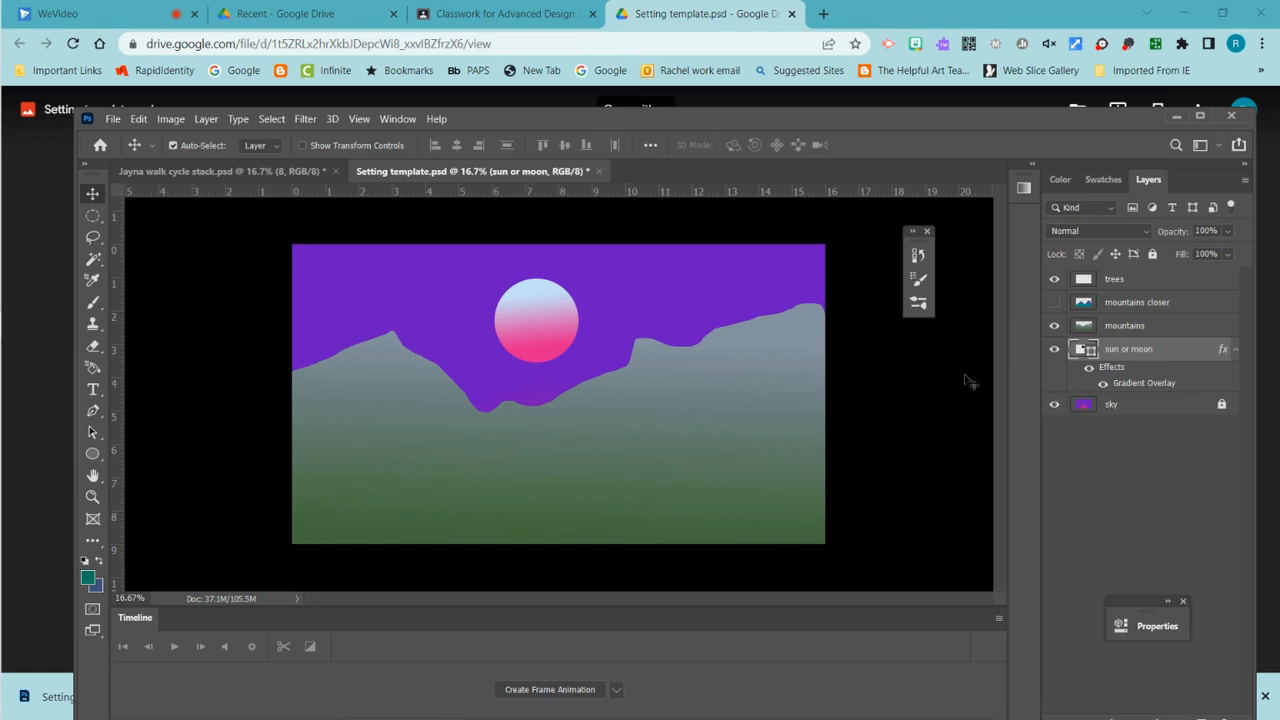
Step: Erase a deep V-shaped valley from the middle of the distant mountains with a 158 px eraser
click(1106, 328)
click(93, 346)
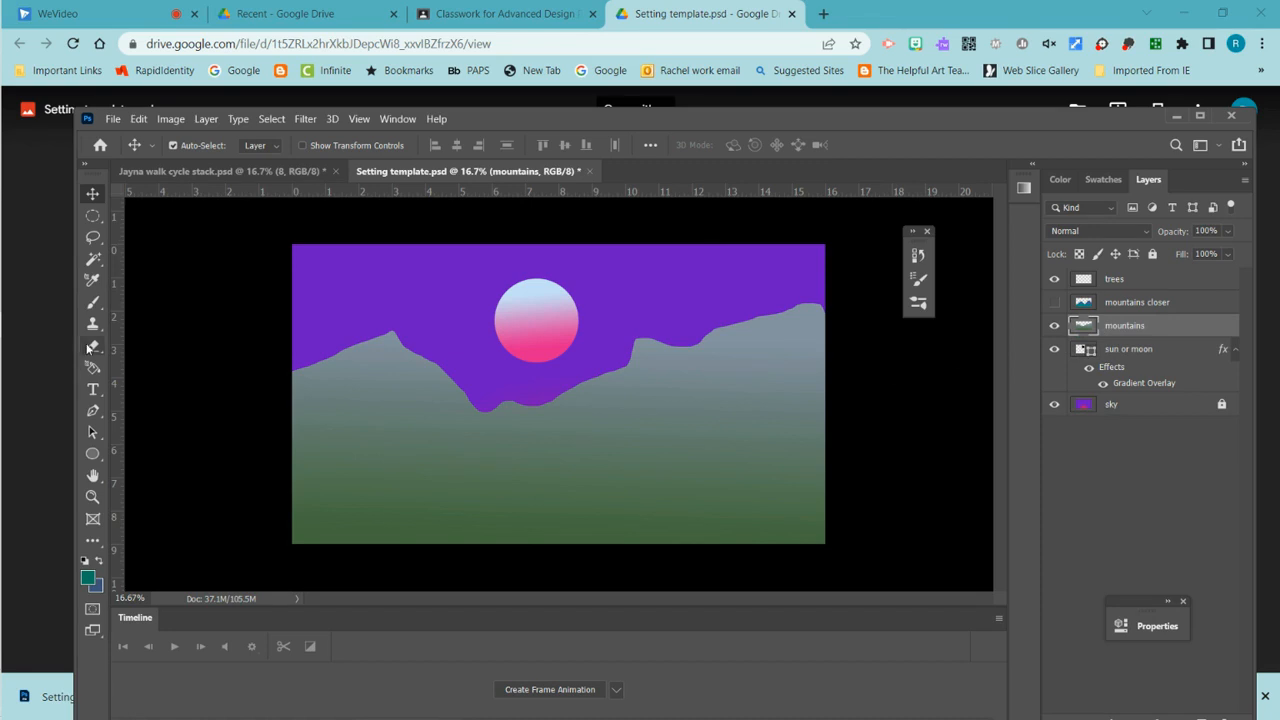
click(152, 146)
click(182, 143)
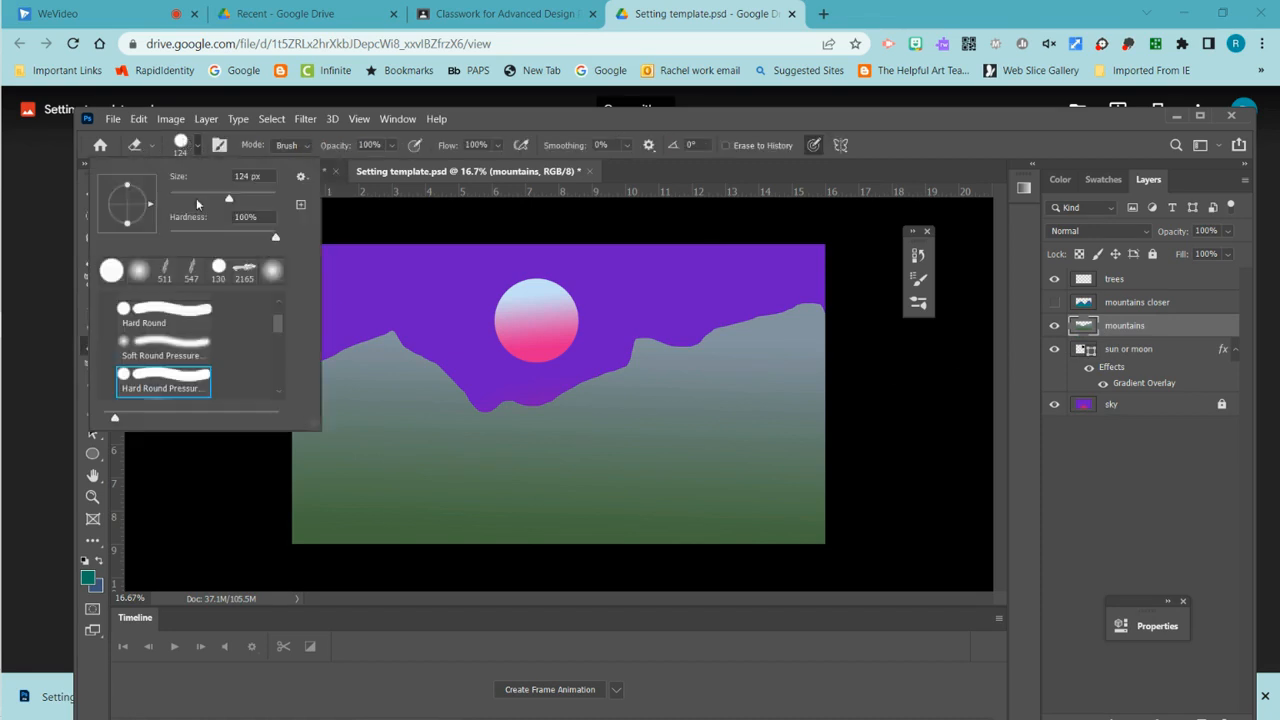
drag(229, 201, 238, 198)
mouse_move(482, 402)
mouse_down()
mouse_move(547, 460)
mouse_move(576, 455)
mouse_move(708, 323)
mouse_move(606, 379)
mouse_move(645, 343)
mouse_move(607, 397)
mouse_move(650, 370)
mouse_move(596, 404)
mouse_move(604, 388)
mouse_move(506, 399)
mouse_move(543, 442)
mouse_move(575, 440)
mouse_move(560, 450)
mouse_move(593, 416)
mouse_move(569, 435)
mouse_move(589, 410)
mouse_move(544, 421)
mouse_move(591, 382)
mouse_up()
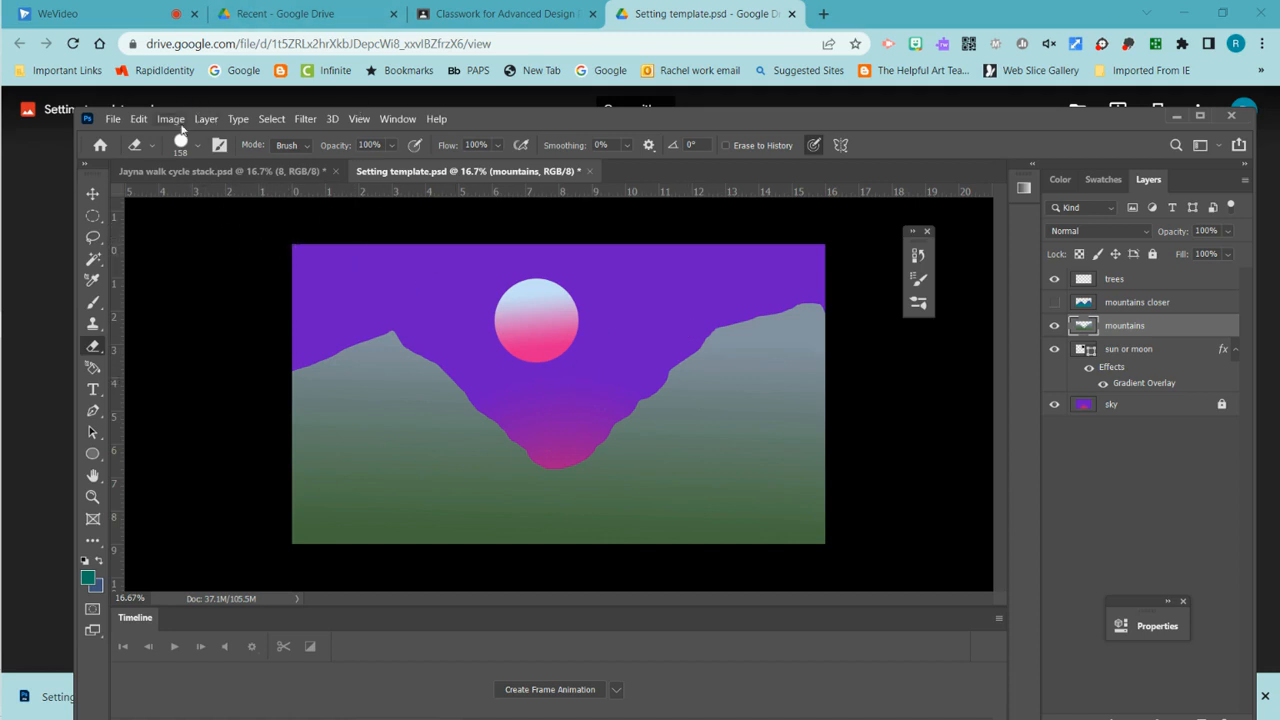
Step: Puppet Warp the distant mountains with a pinned base, deepening and widening the valley and pulling both outer edges outward, and show the closer mountains again
click(142, 120)
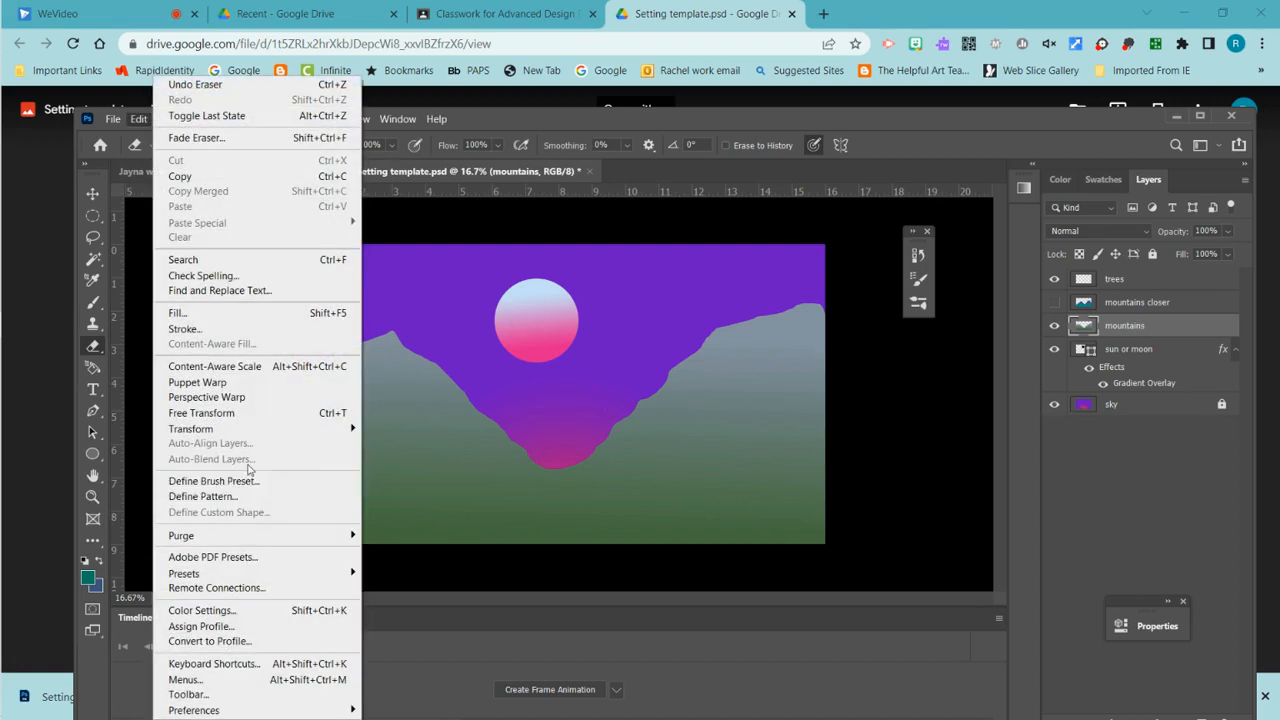
click(197, 382)
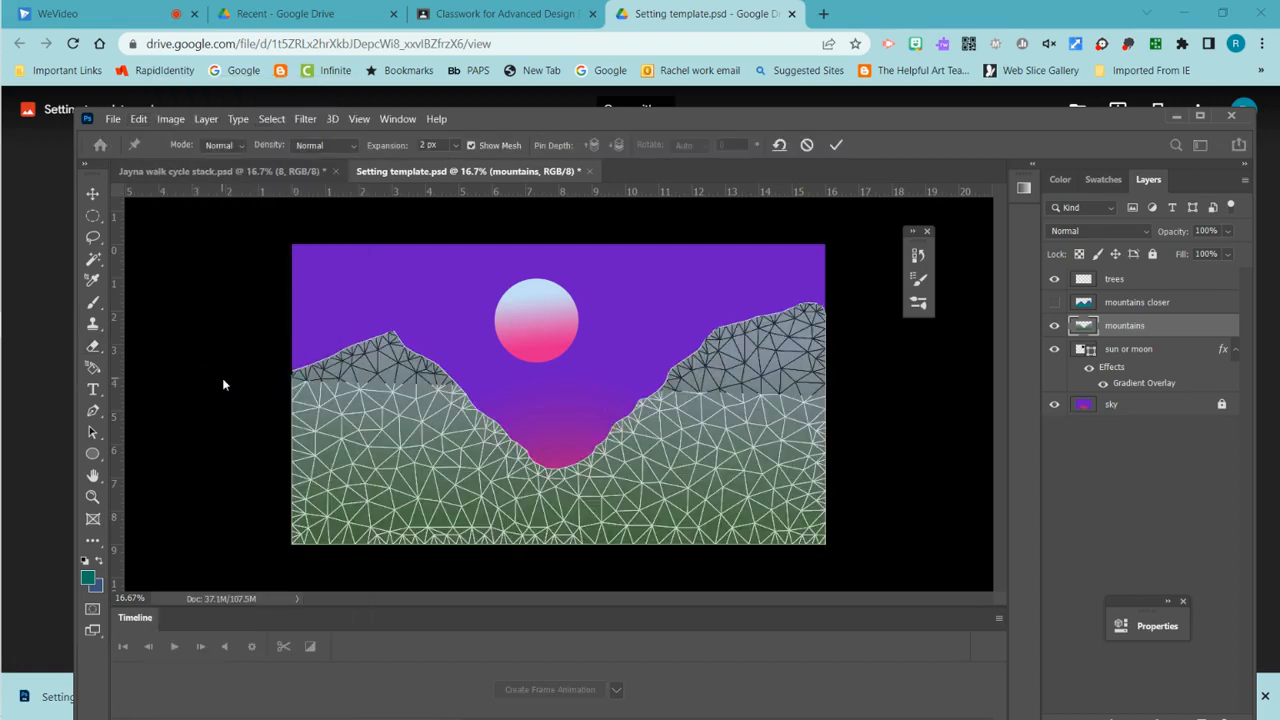
click(294, 542)
click(821, 539)
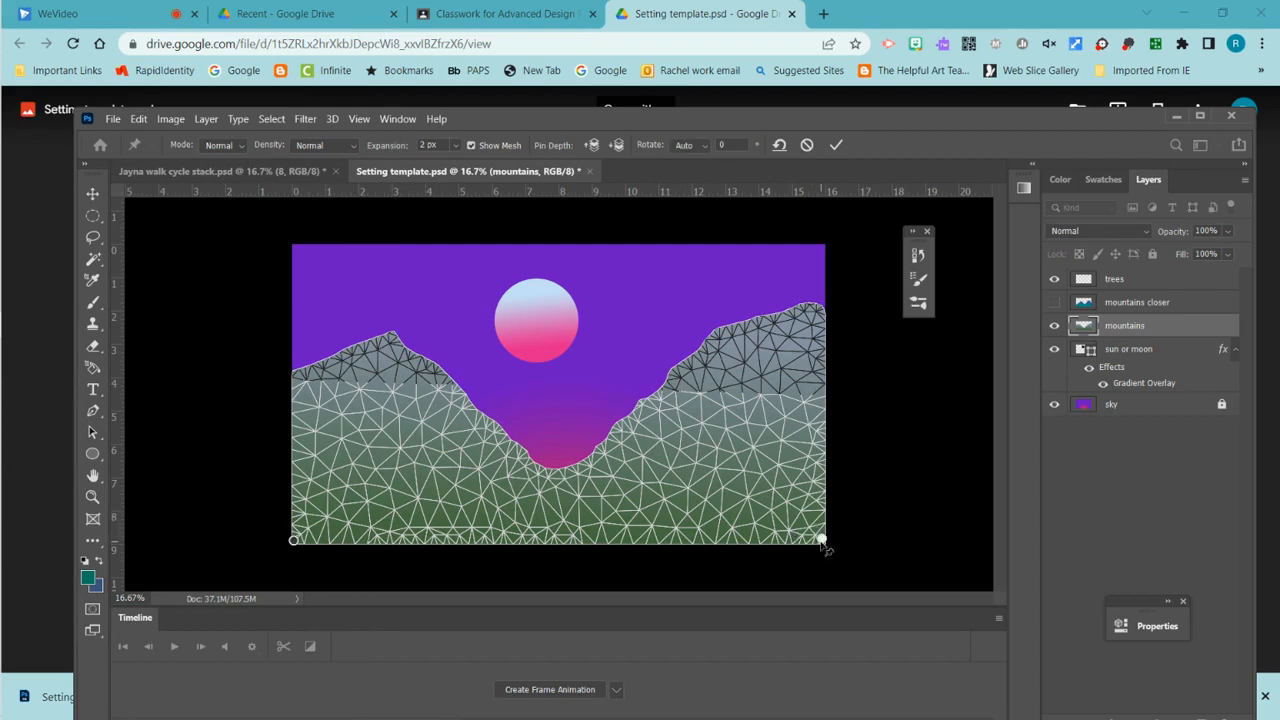
click(567, 542)
drag(559, 465, 552, 503)
drag(808, 311, 826, 313)
drag(312, 370, 281, 366)
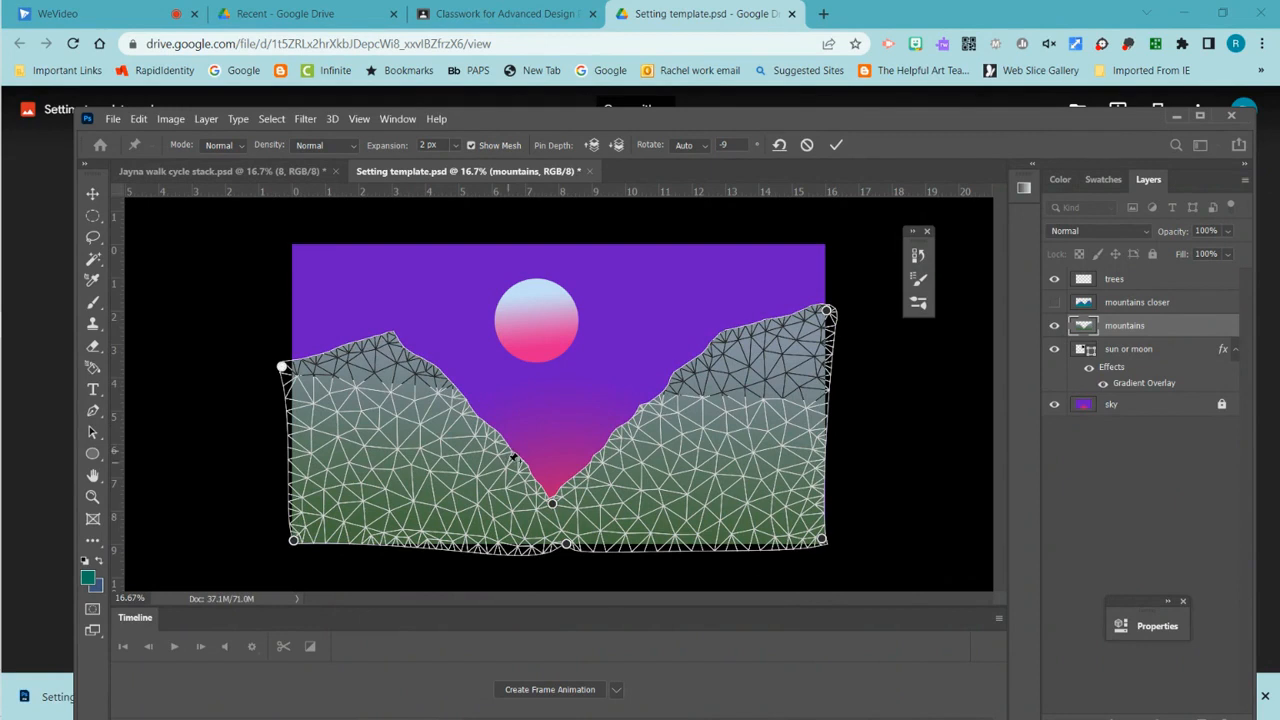
drag(513, 457, 481, 473)
drag(597, 458, 632, 460)
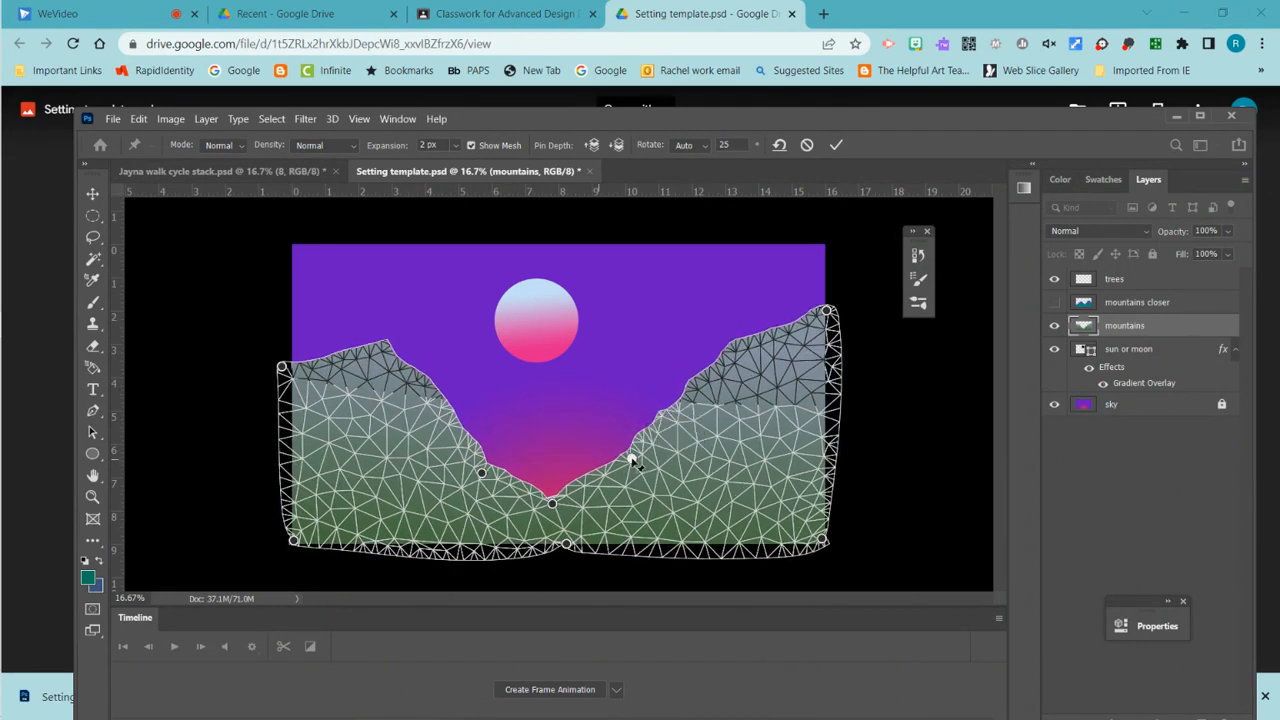
click(838, 145)
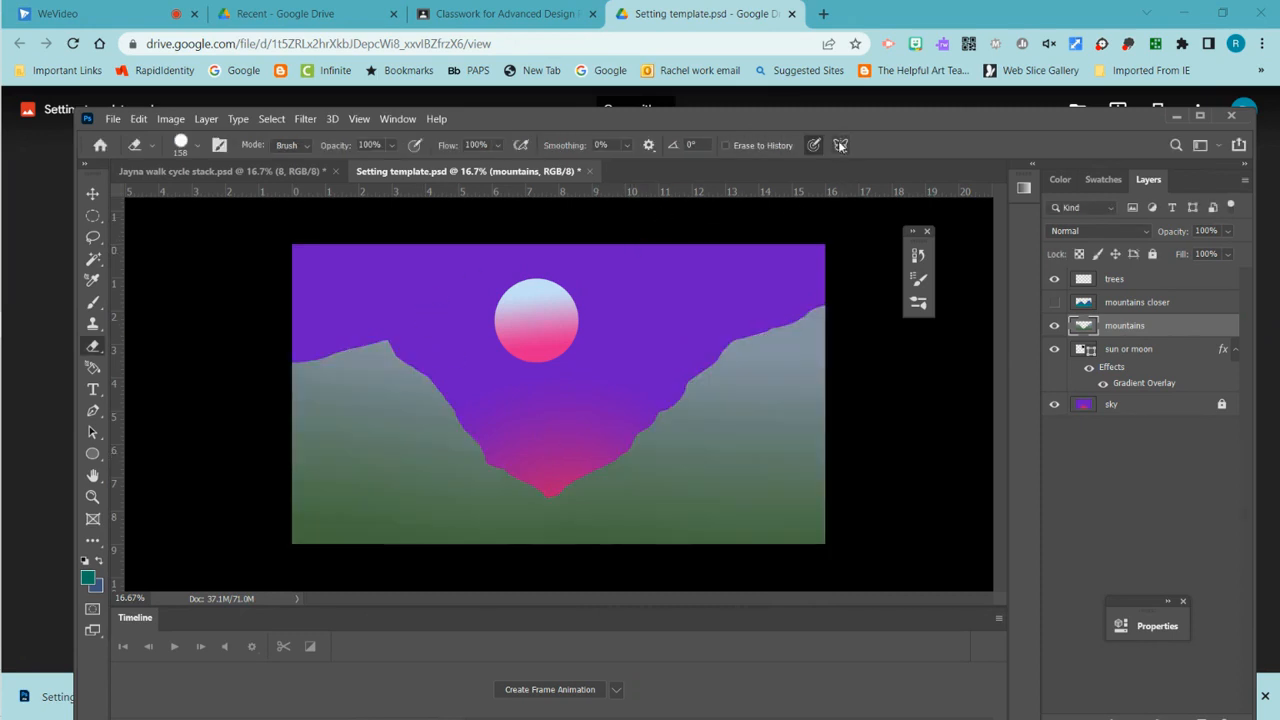
click(1054, 304)
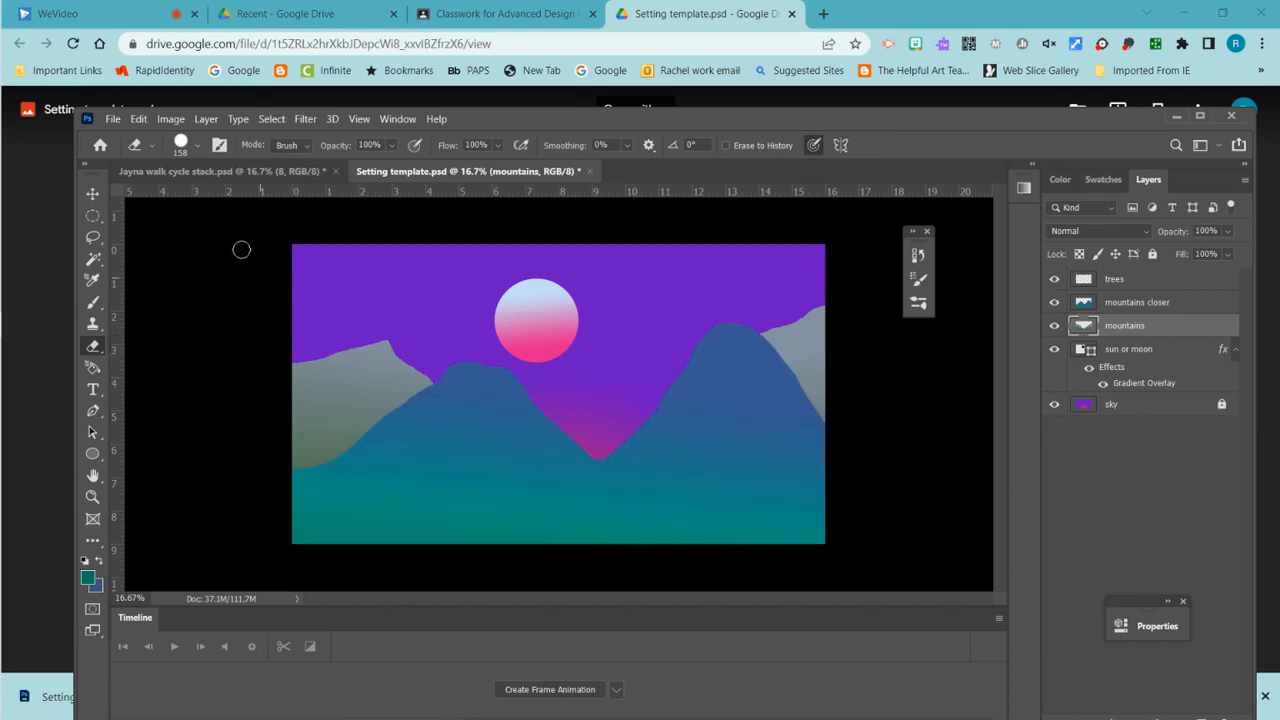
click(138, 118)
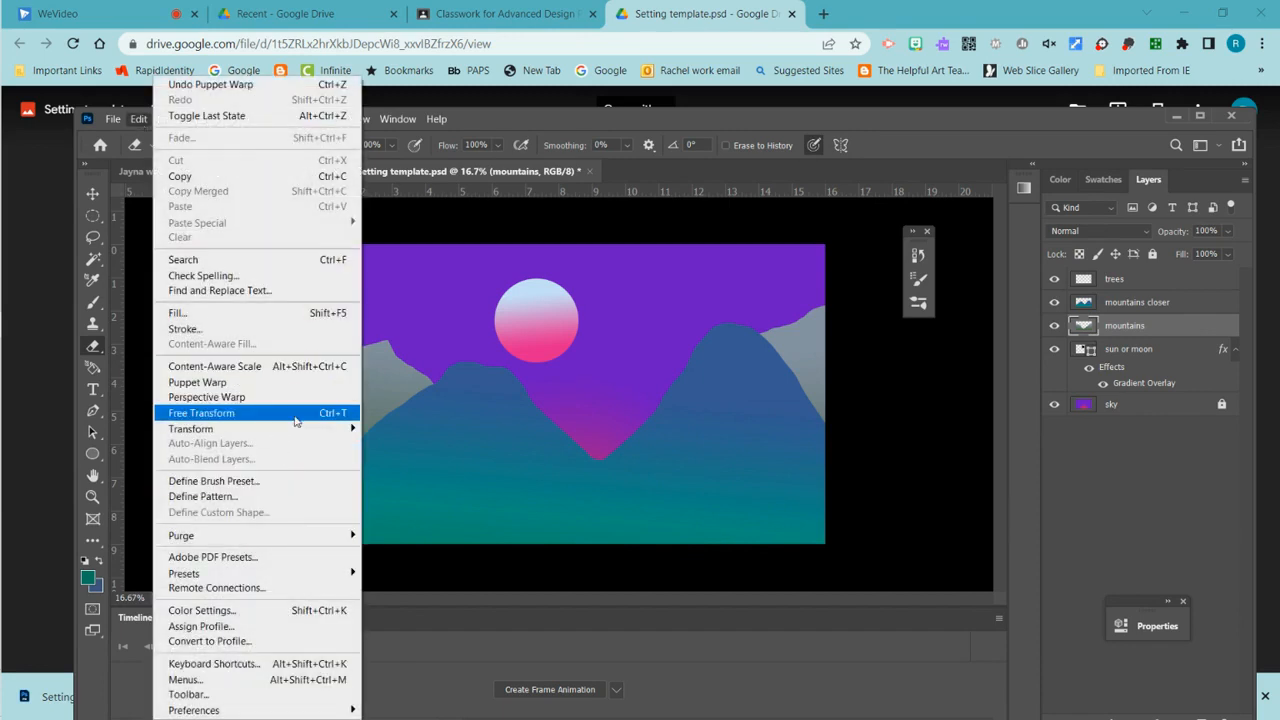
click(197, 382)
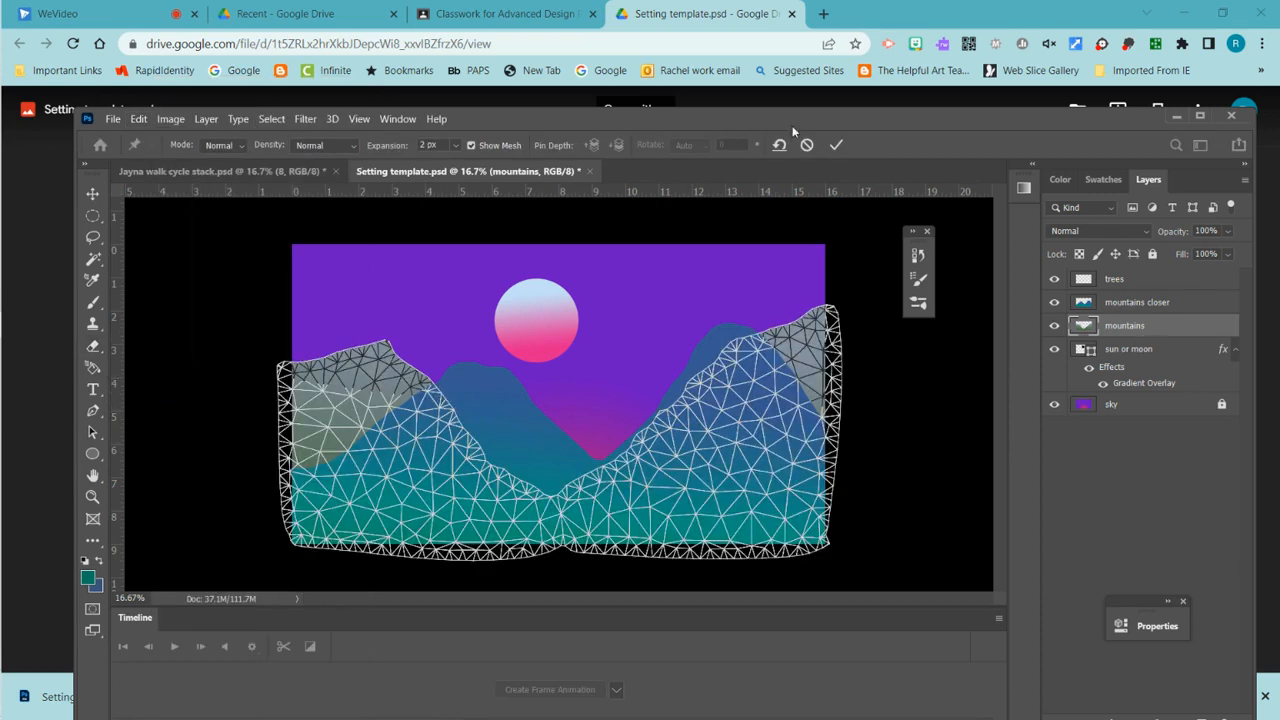
click(836, 144)
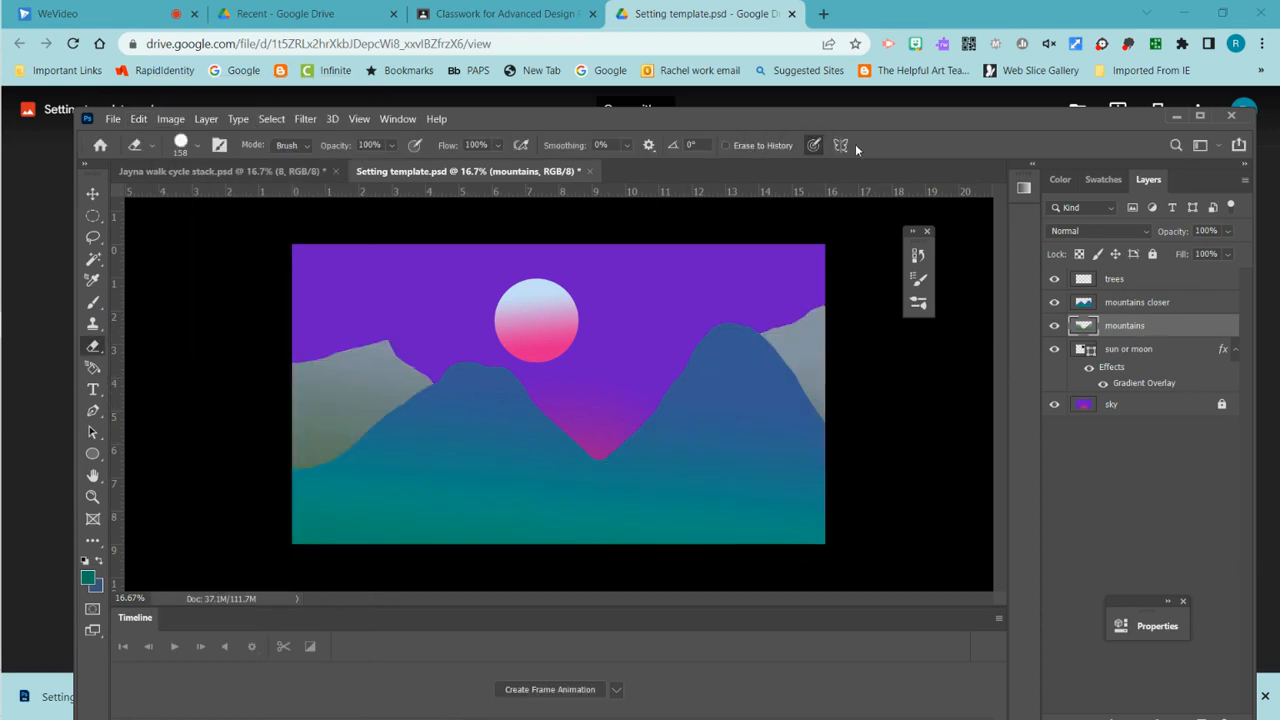
Step: Start Puppet Warp on the closer mountains and pin the valley, both lower corners, both side edges and the base's middle
click(1136, 304)
click(146, 120)
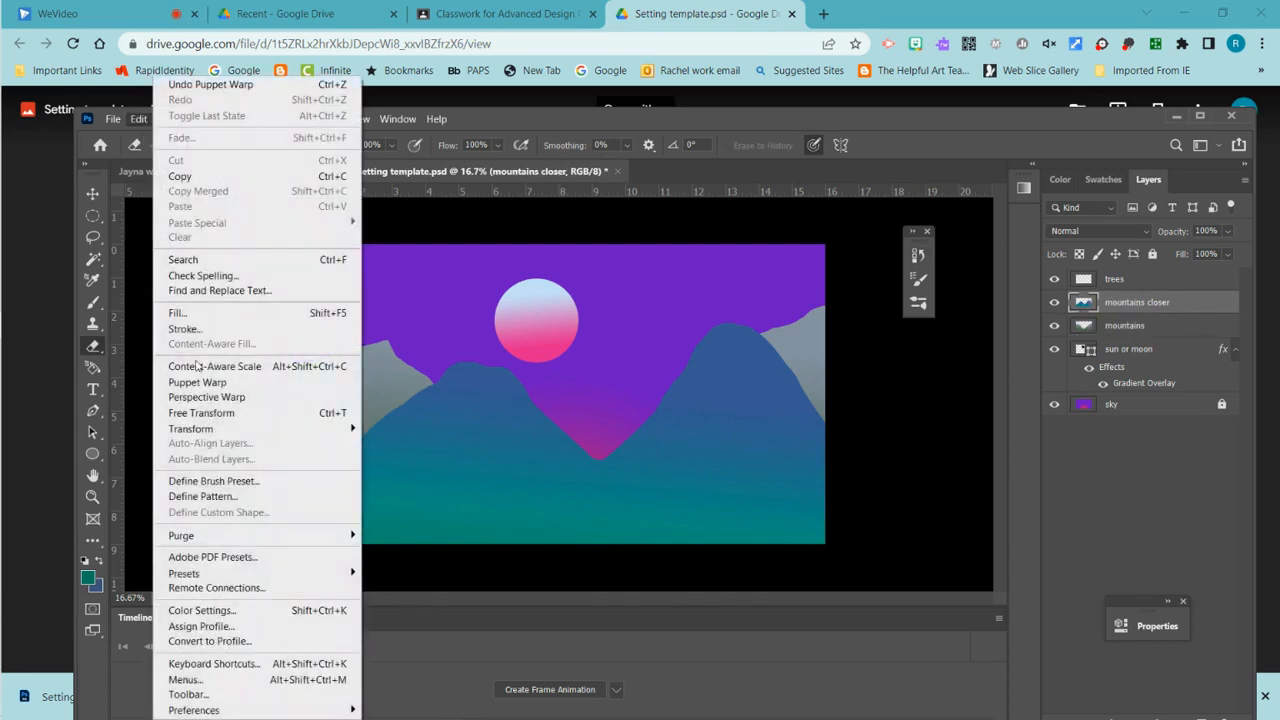
click(255, 383)
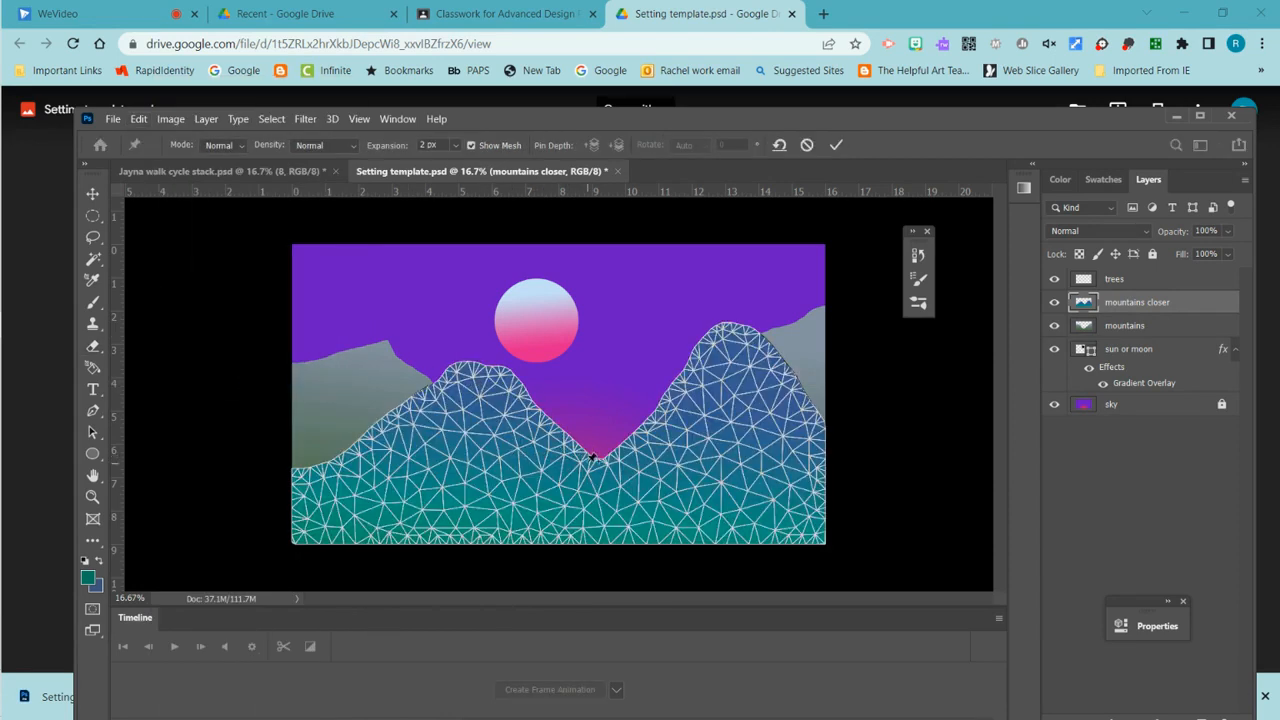
click(587, 456)
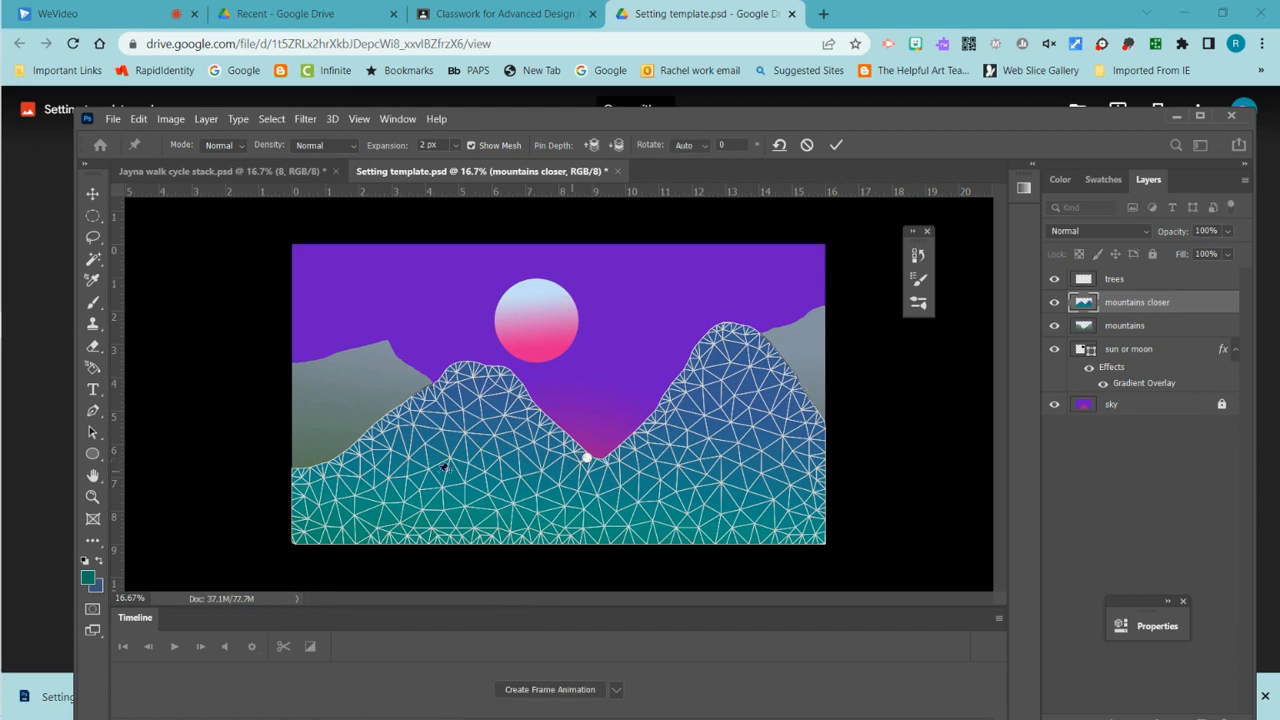
click(292, 473)
click(297, 540)
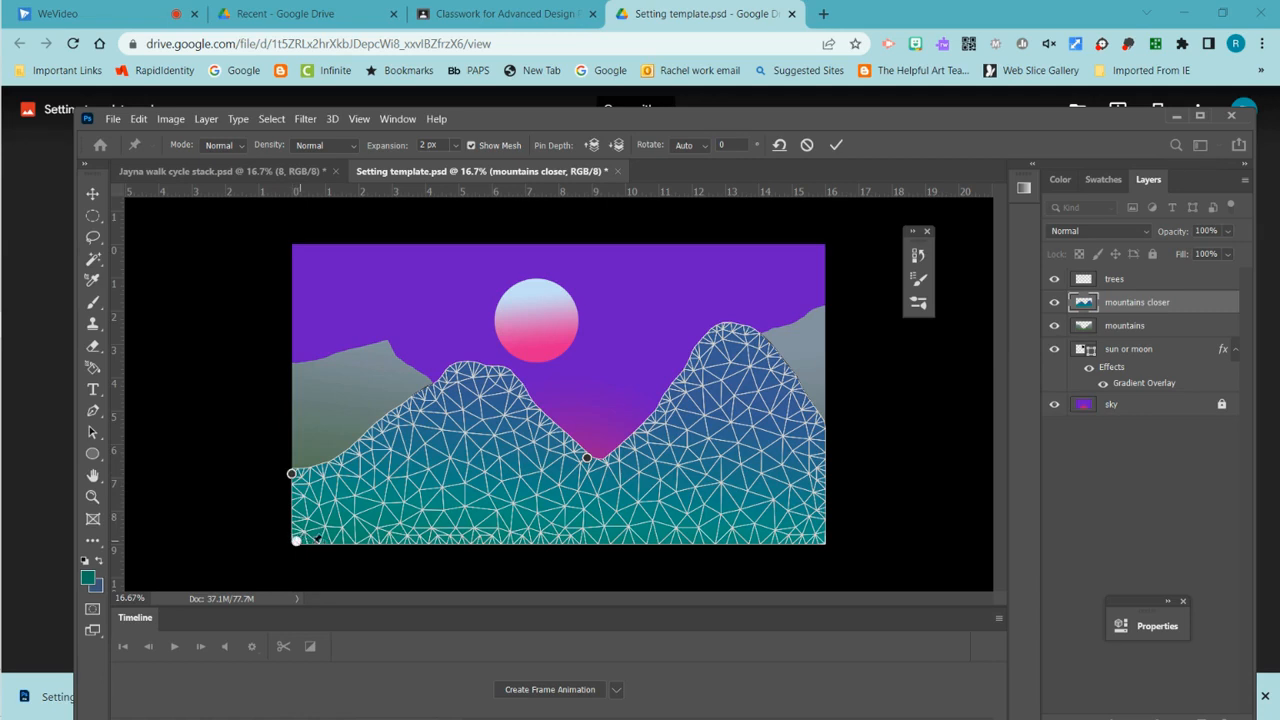
click(822, 538)
click(822, 430)
click(590, 543)
Step: Warp the closer mountains' valley lower, shift the left peak outward and pull down the slope between them
drag(588, 459, 590, 486)
drag(479, 374, 436, 374)
drag(561, 441, 547, 478)
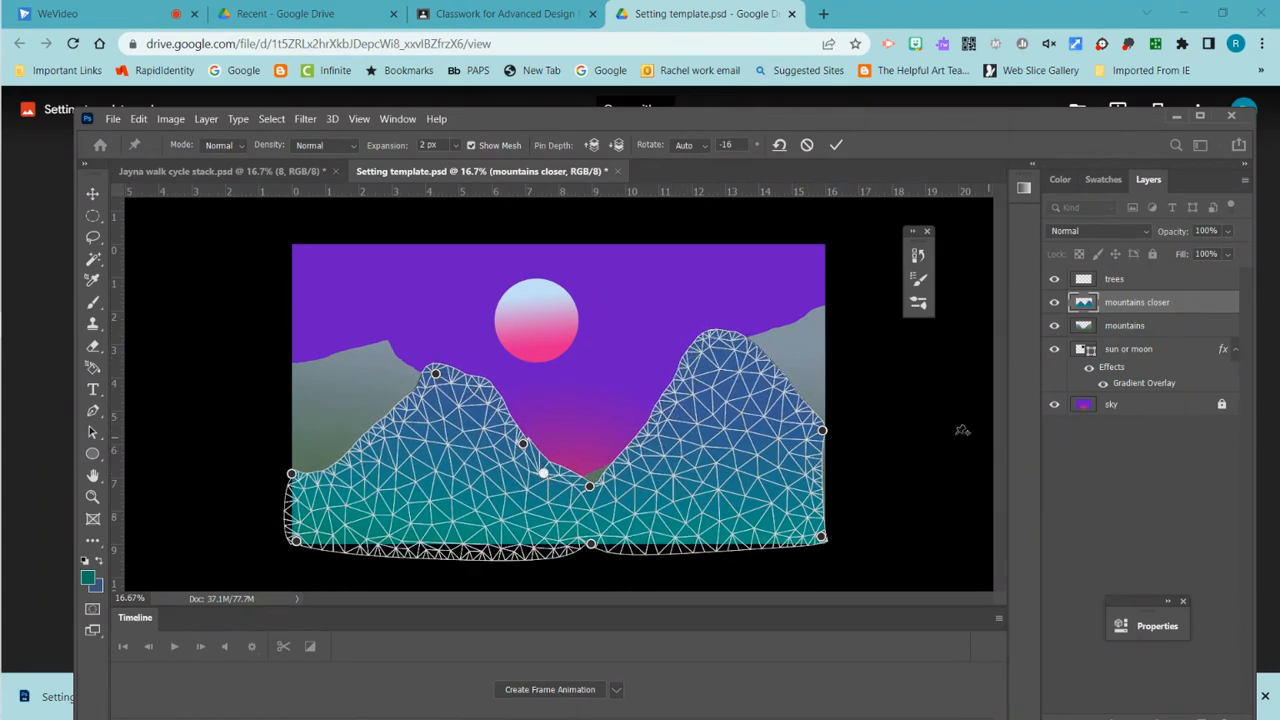
Step: Warp the right peak much higher, steepen its valley-side slope, pull the lower right corner outward, and apply the warp
drag(721, 330, 732, 267)
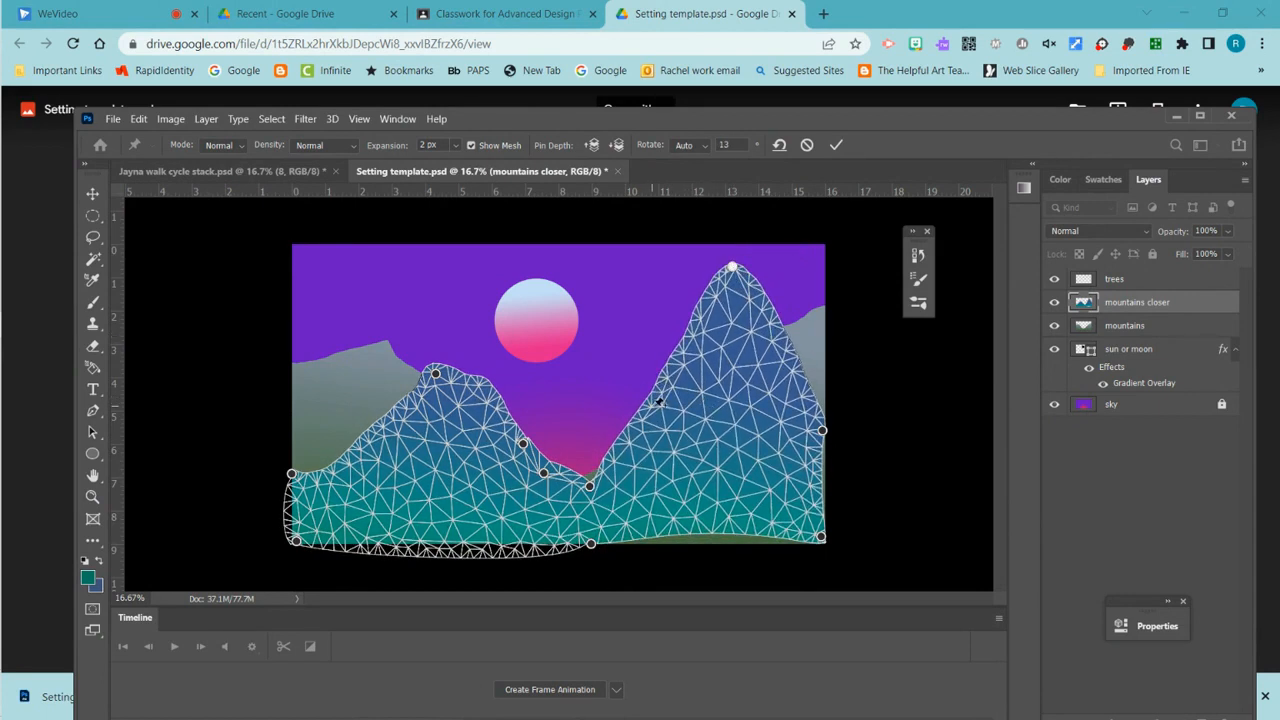
drag(650, 397, 648, 465)
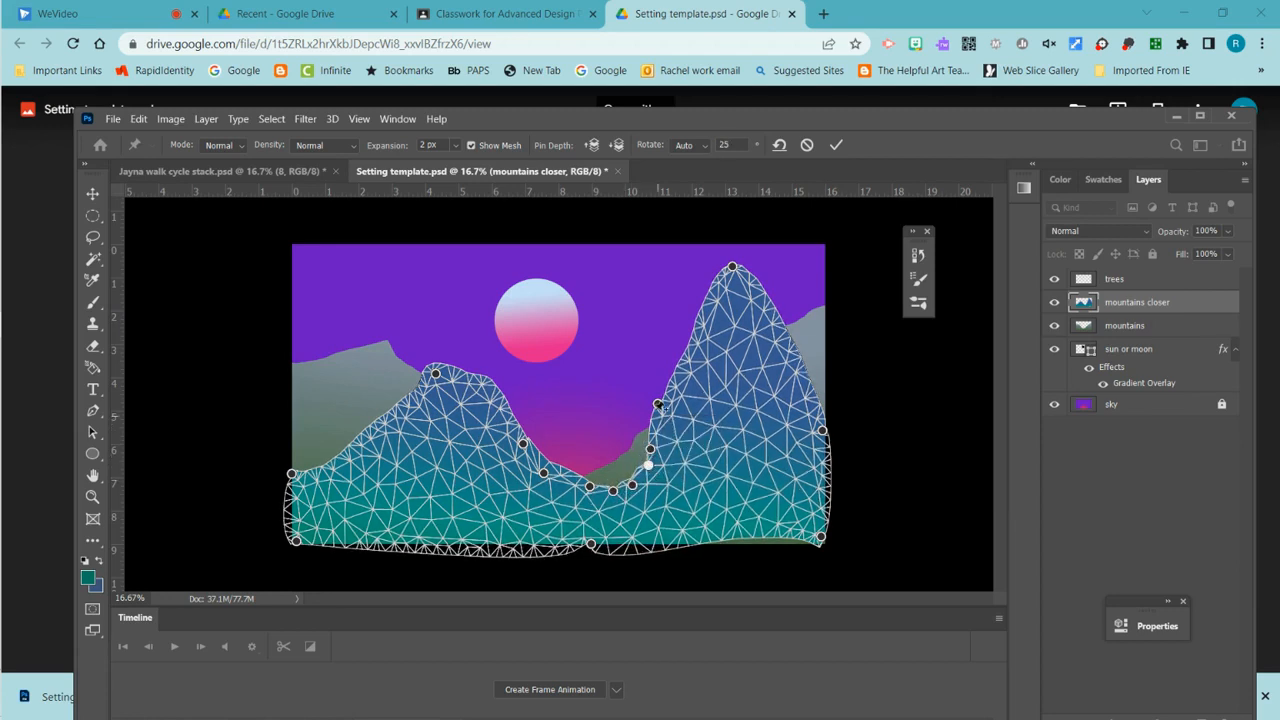
drag(657, 410, 691, 385)
drag(837, 520, 891, 539)
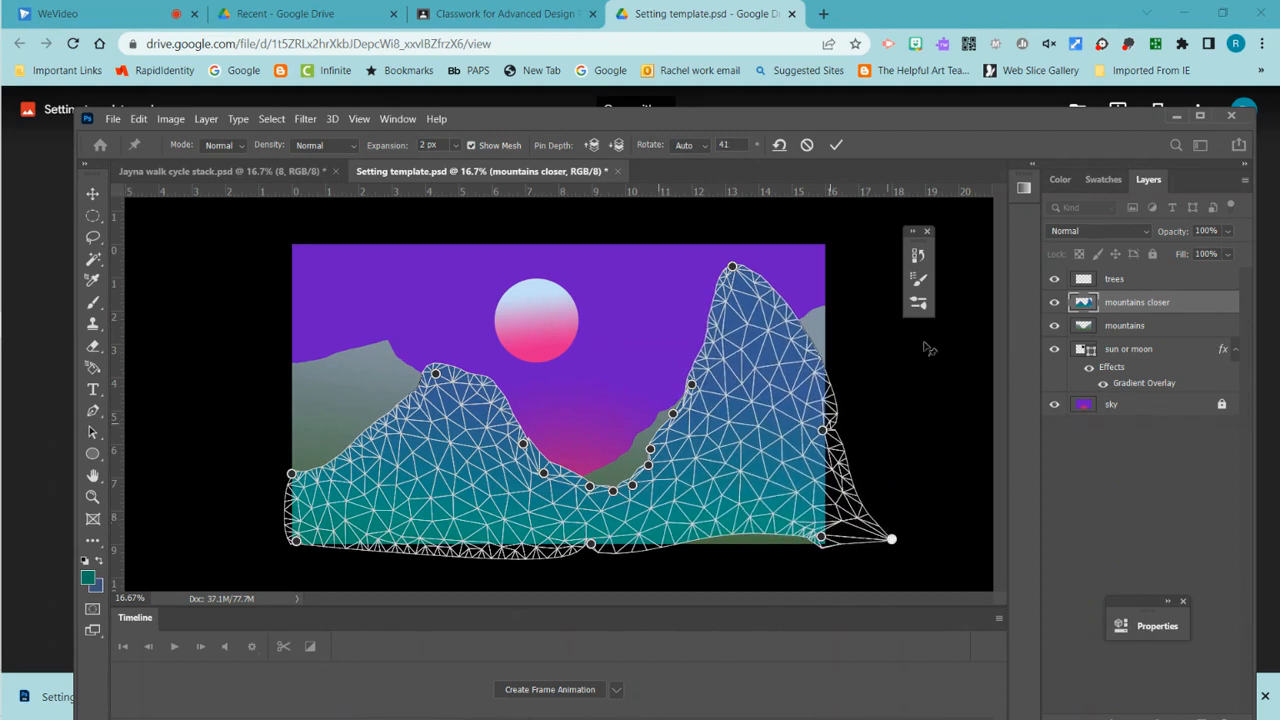
click(836, 145)
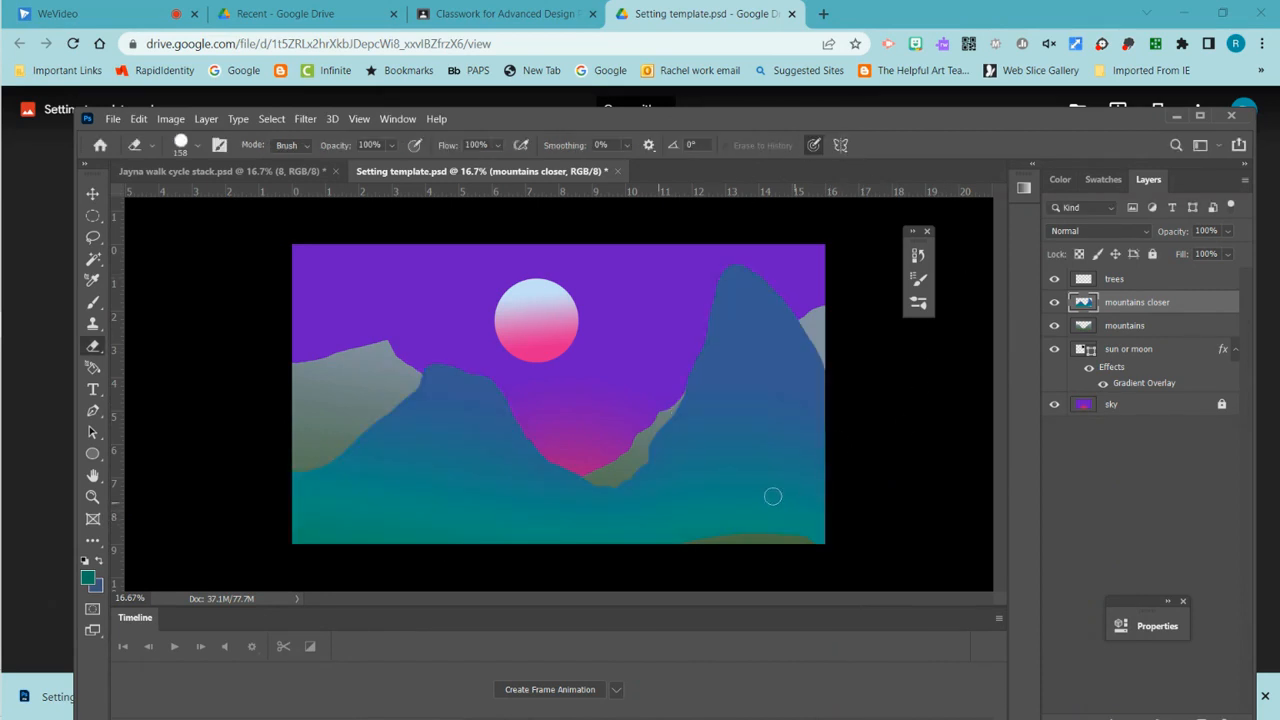
Step: Move the closer mountains slightly down and right to cover the gap along the canvas bottom
click(93, 195)
drag(743, 481, 744, 481)
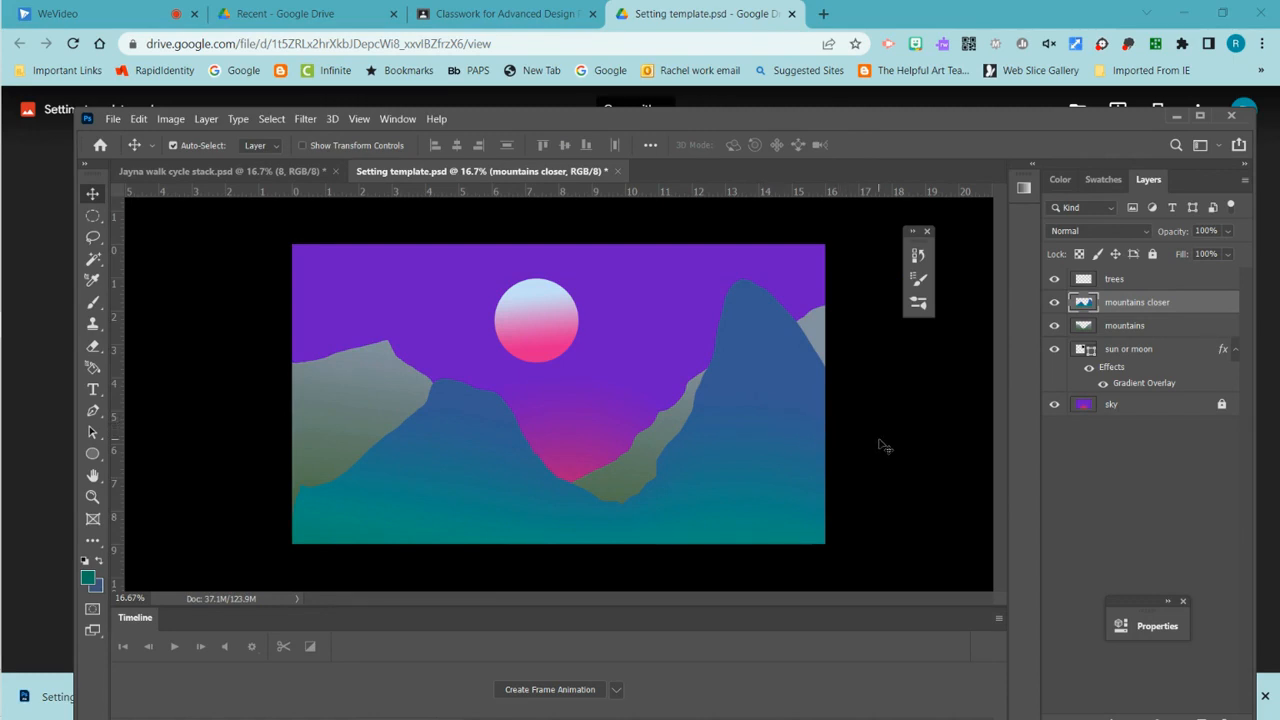
Step: Target the trees layer with the Brush tool and set the foreground color to brown 7b4a05
click(1115, 280)
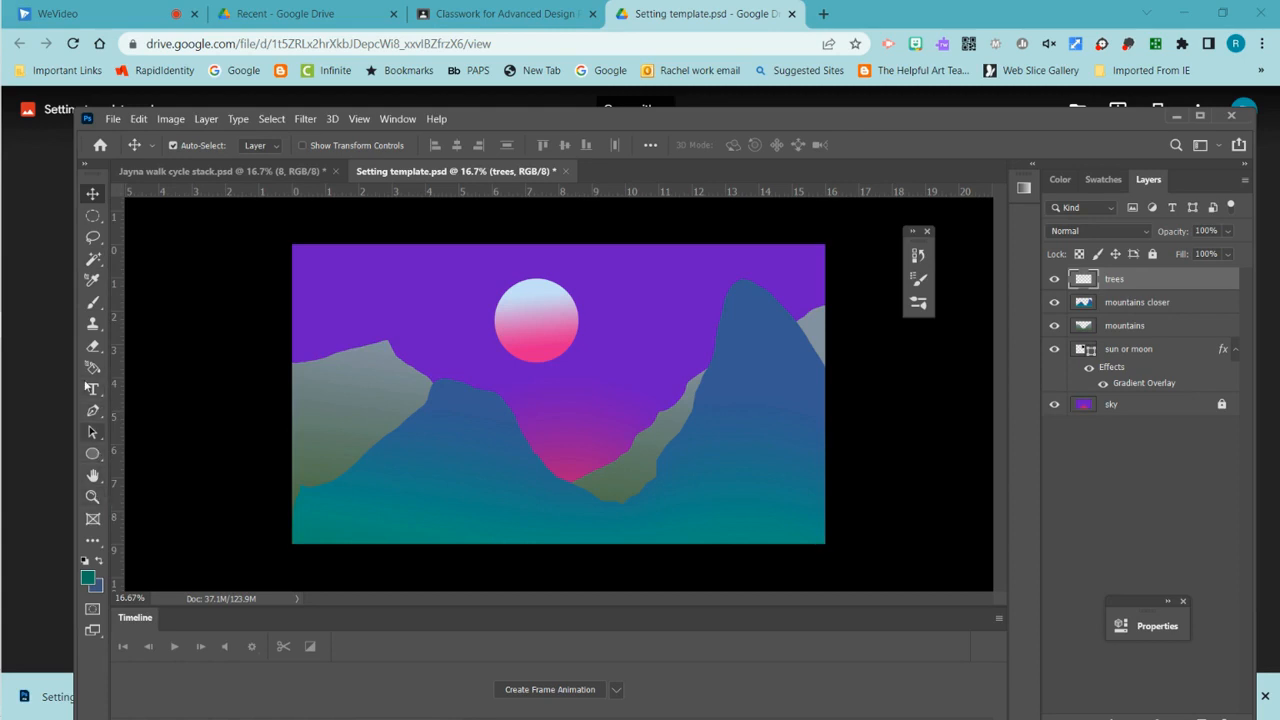
click(94, 303)
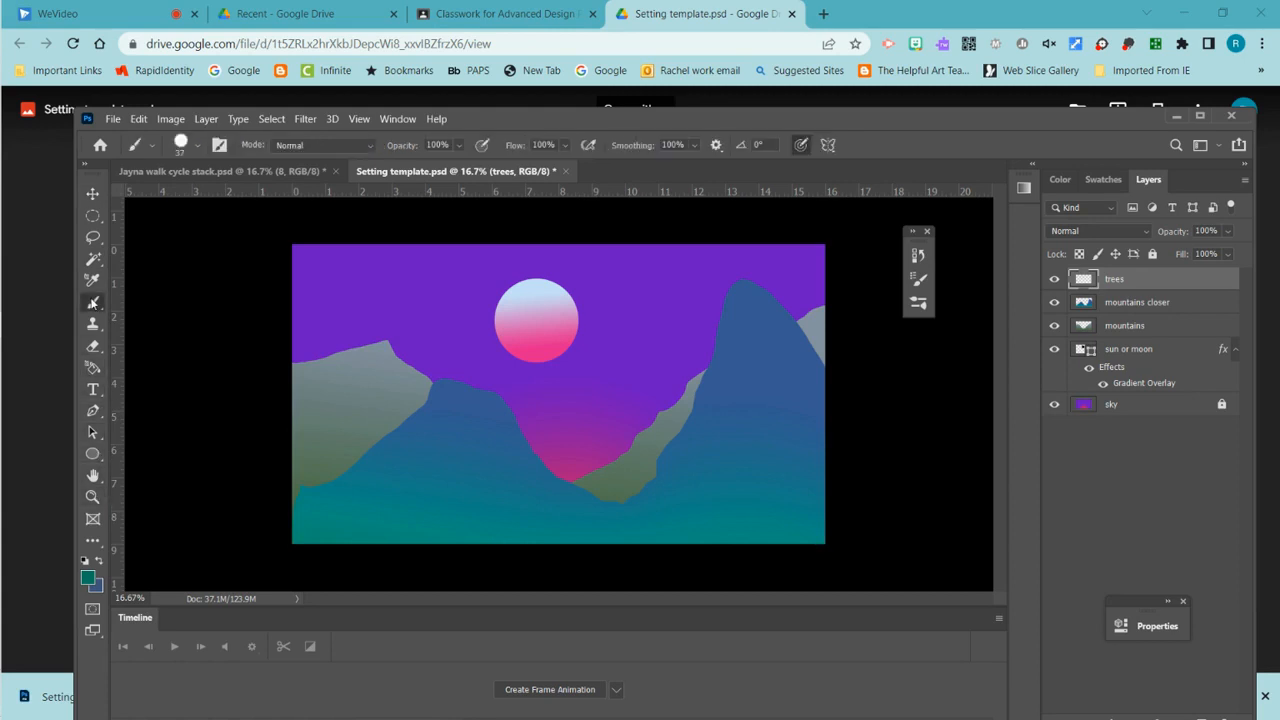
click(90, 580)
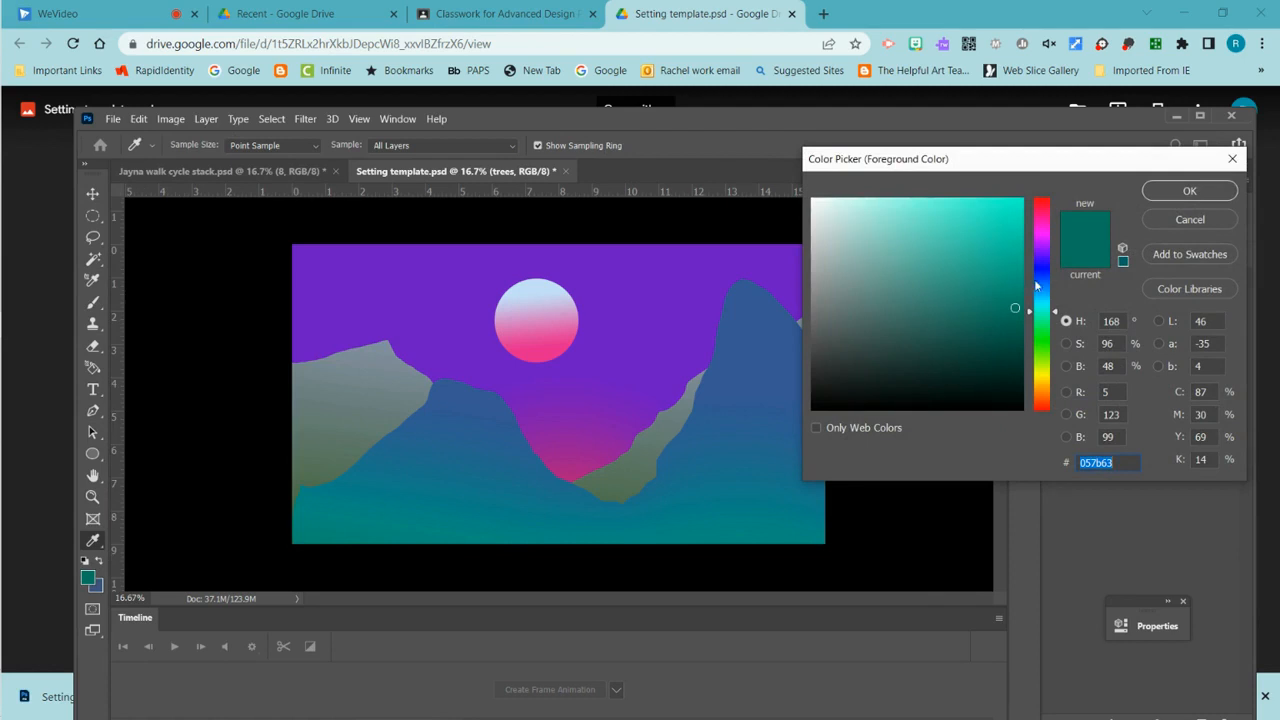
click(1047, 223)
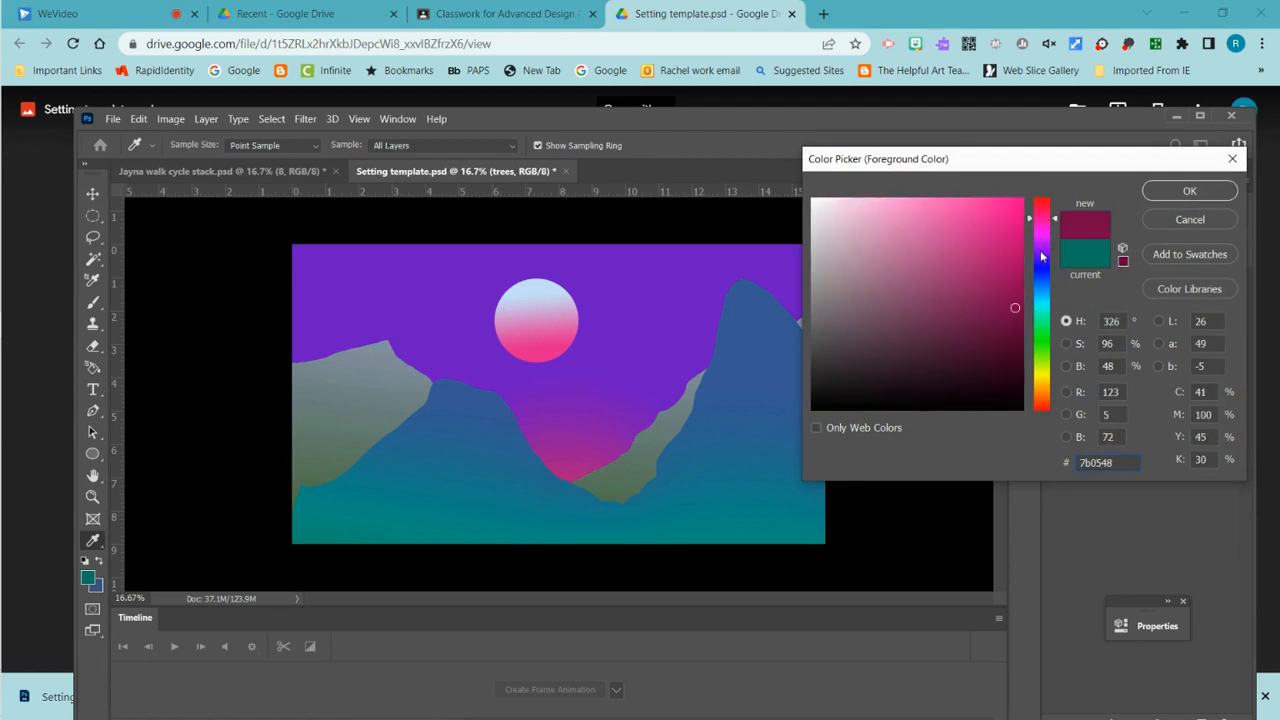
click(1042, 392)
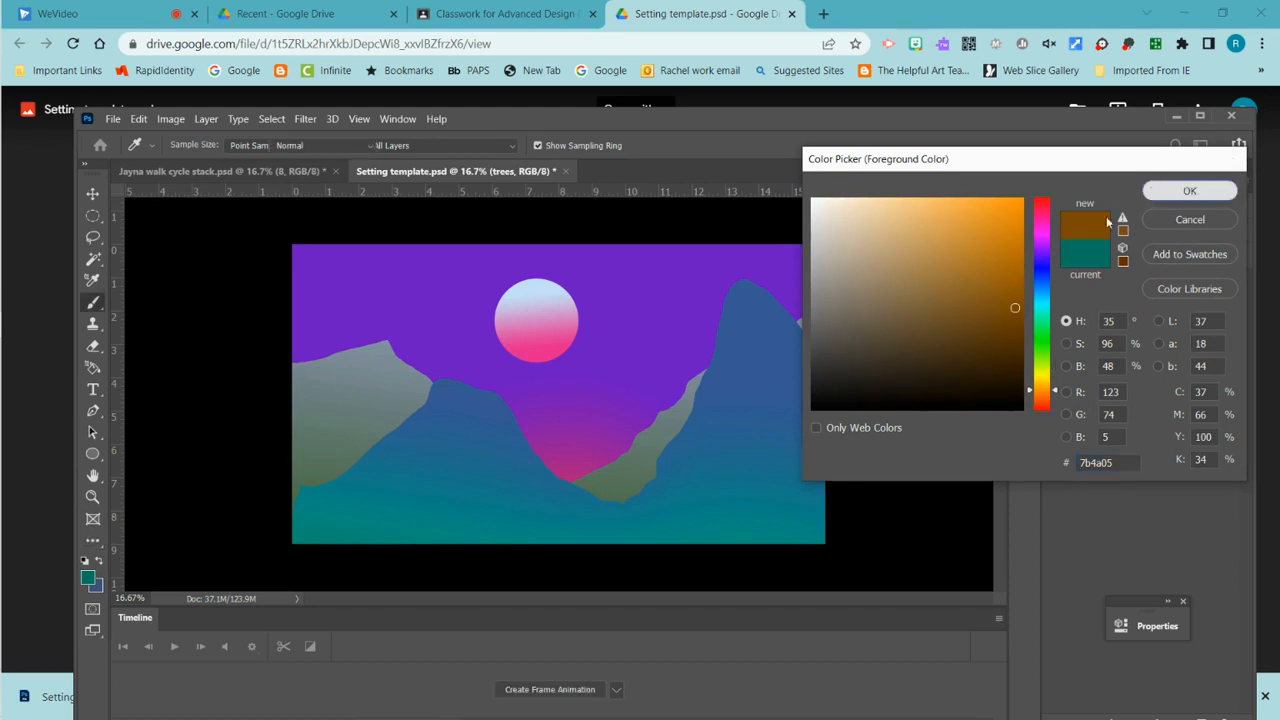
click(1189, 191)
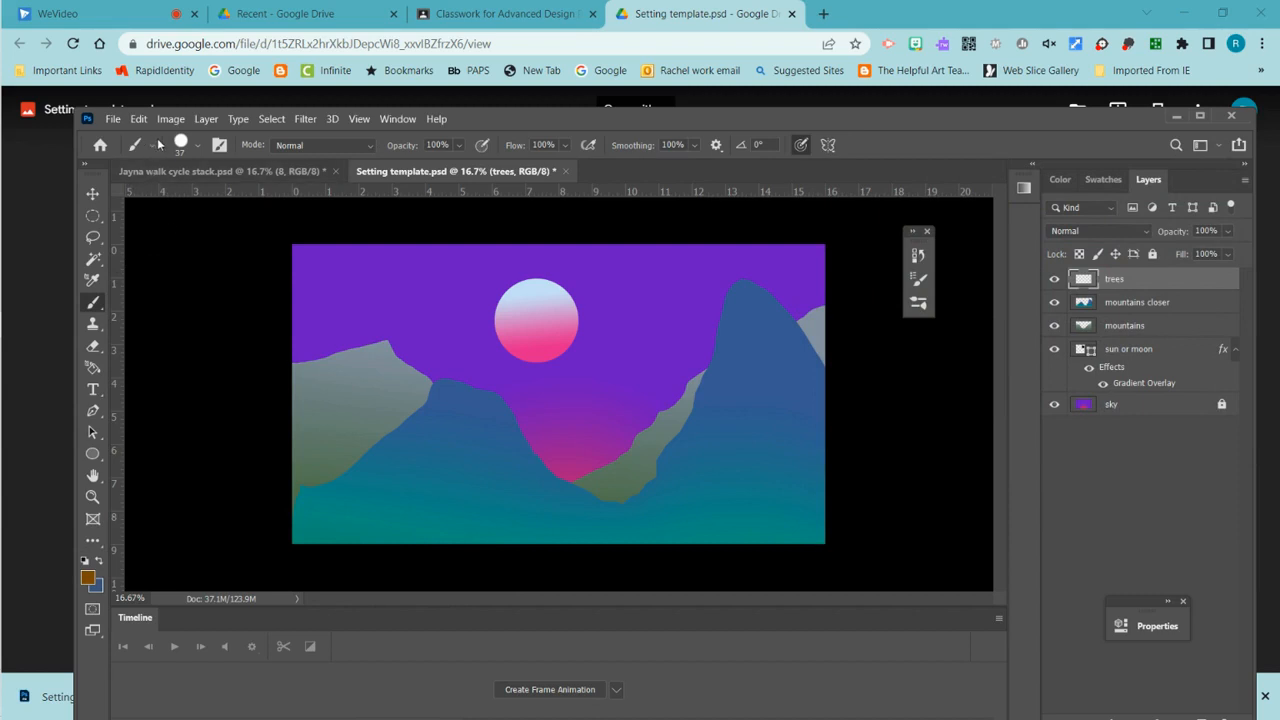
Step: Outline a full-height tree trunk with a 37 px hard brush, curved on both sides, flared at the base and closed along the canvas edges
click(199, 148)
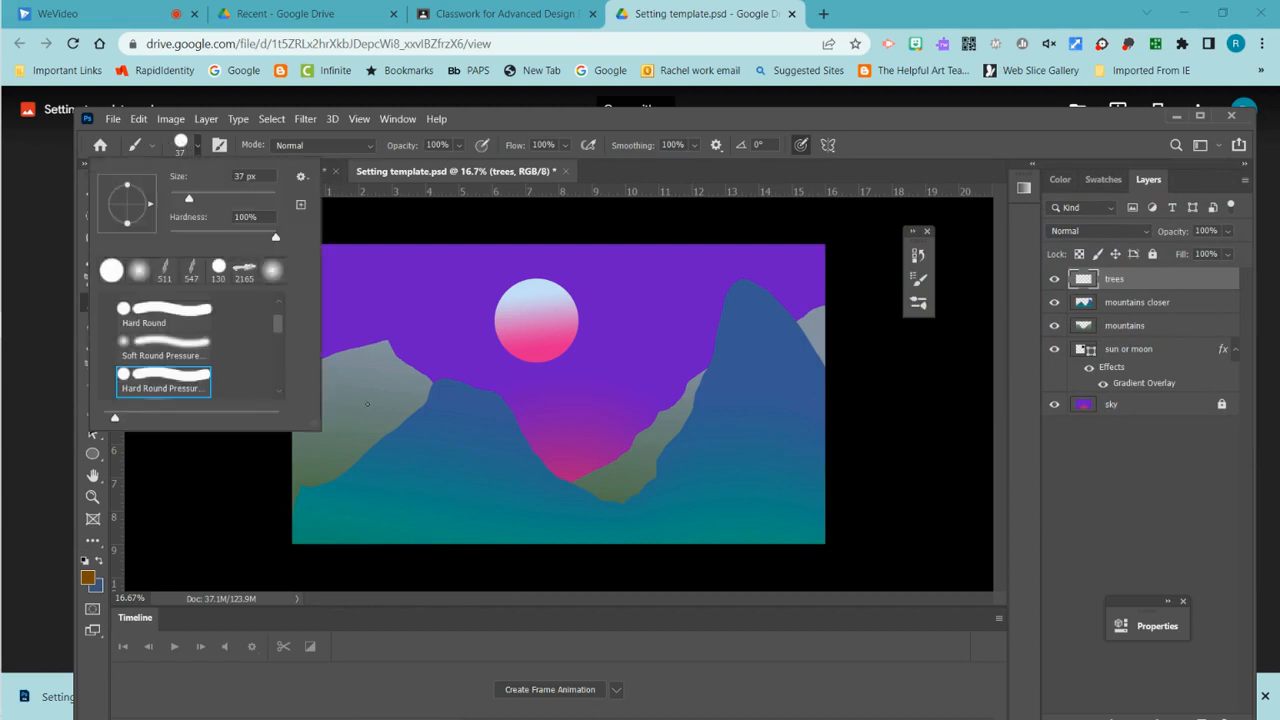
click(481, 236)
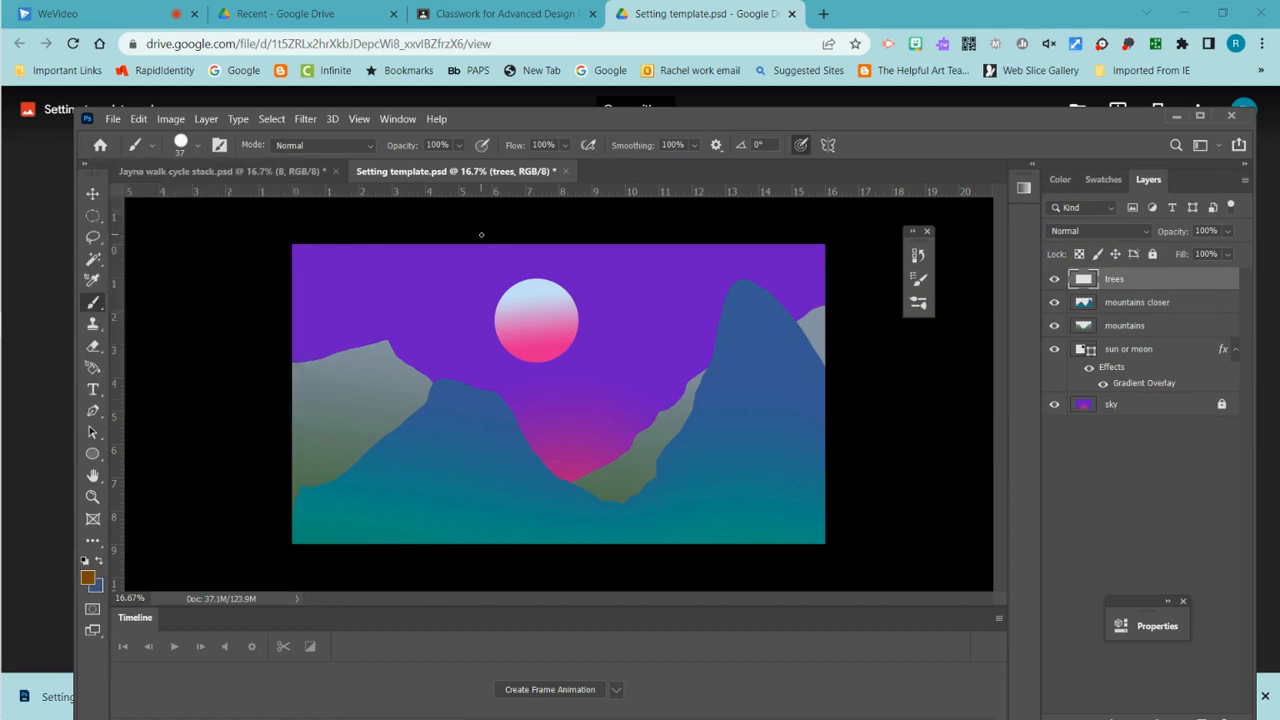
drag(441, 351, 426, 415)
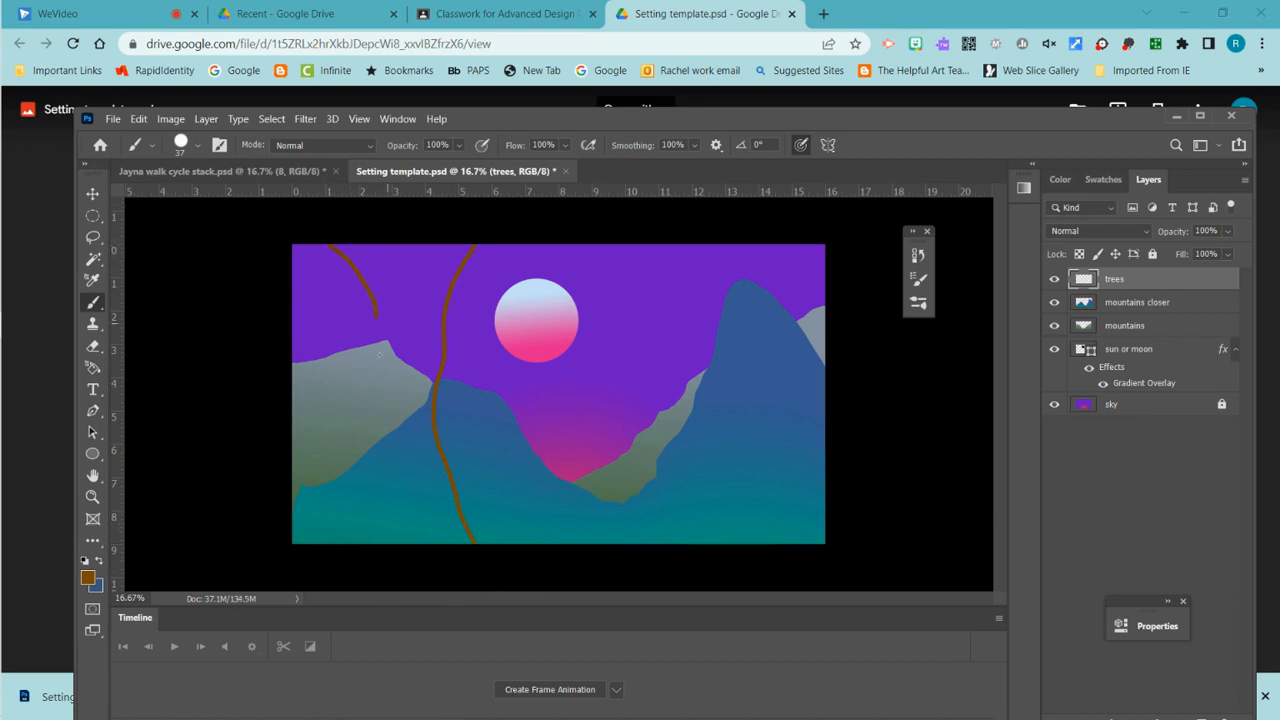
drag(393, 393, 382, 455)
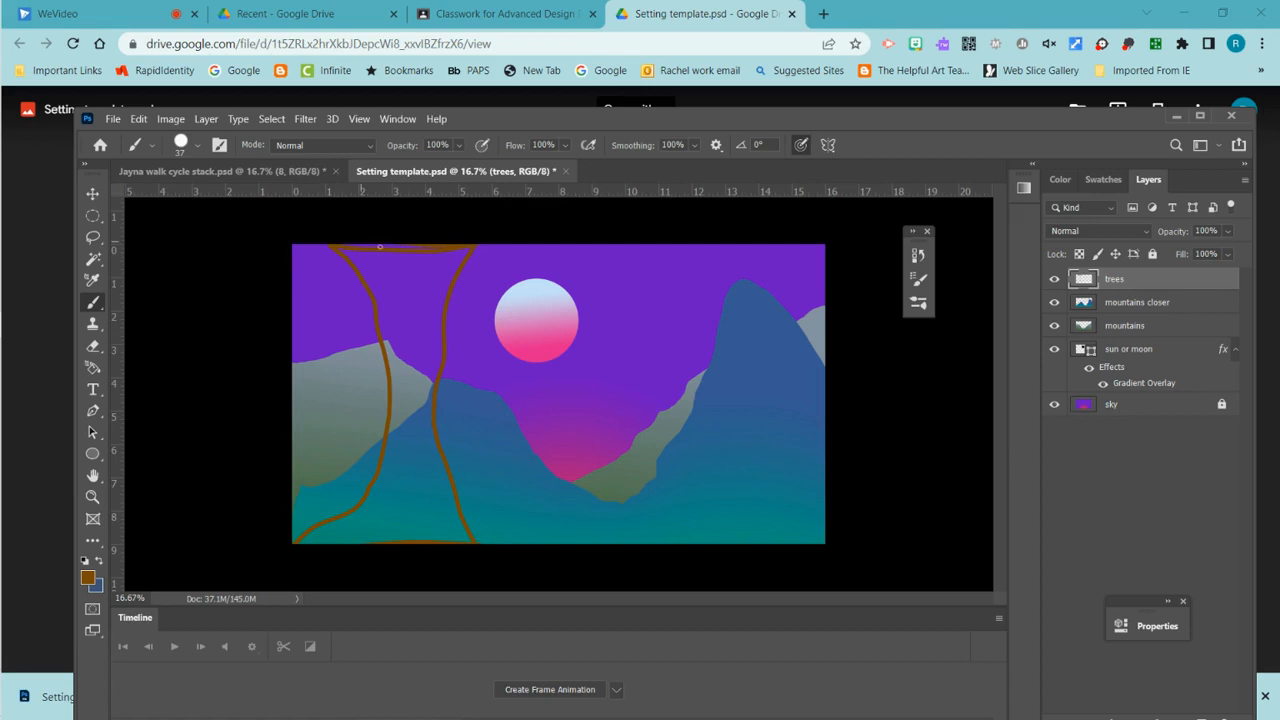
Step: Select the inside of the trunk outline with the Magic Wand and fill it with the foreground color
click(93, 258)
click(410, 287)
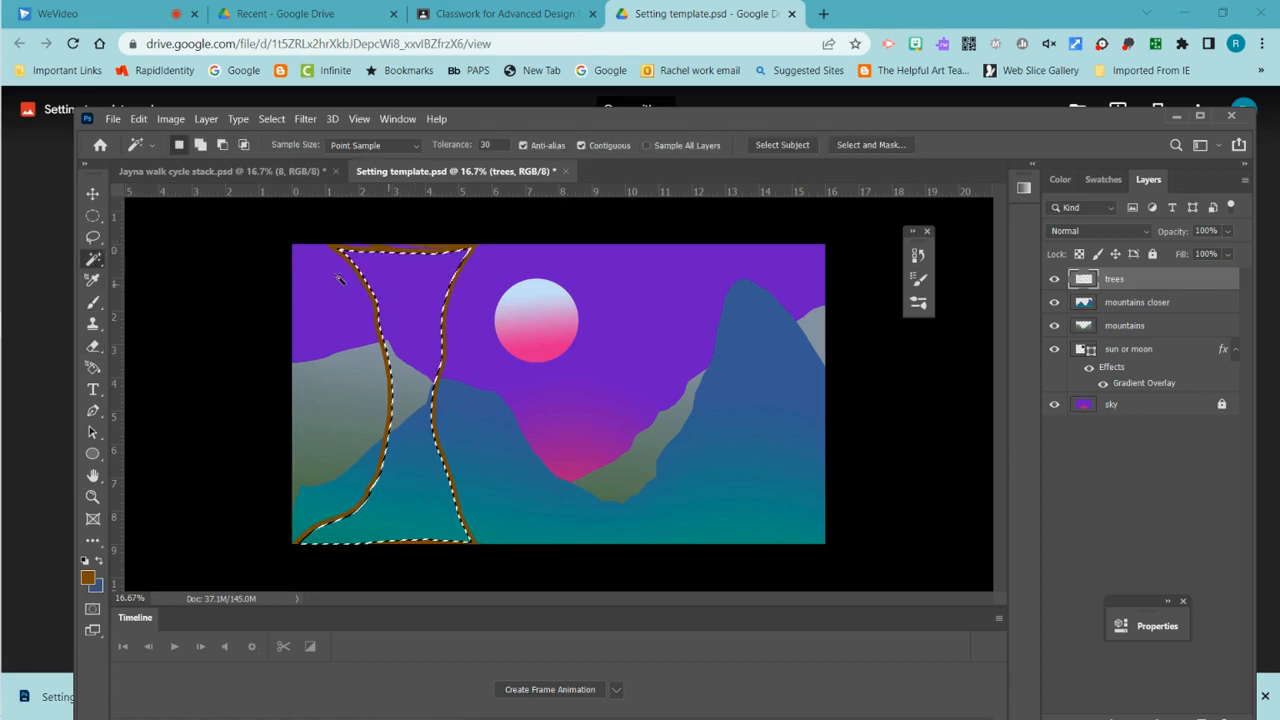
click(139, 119)
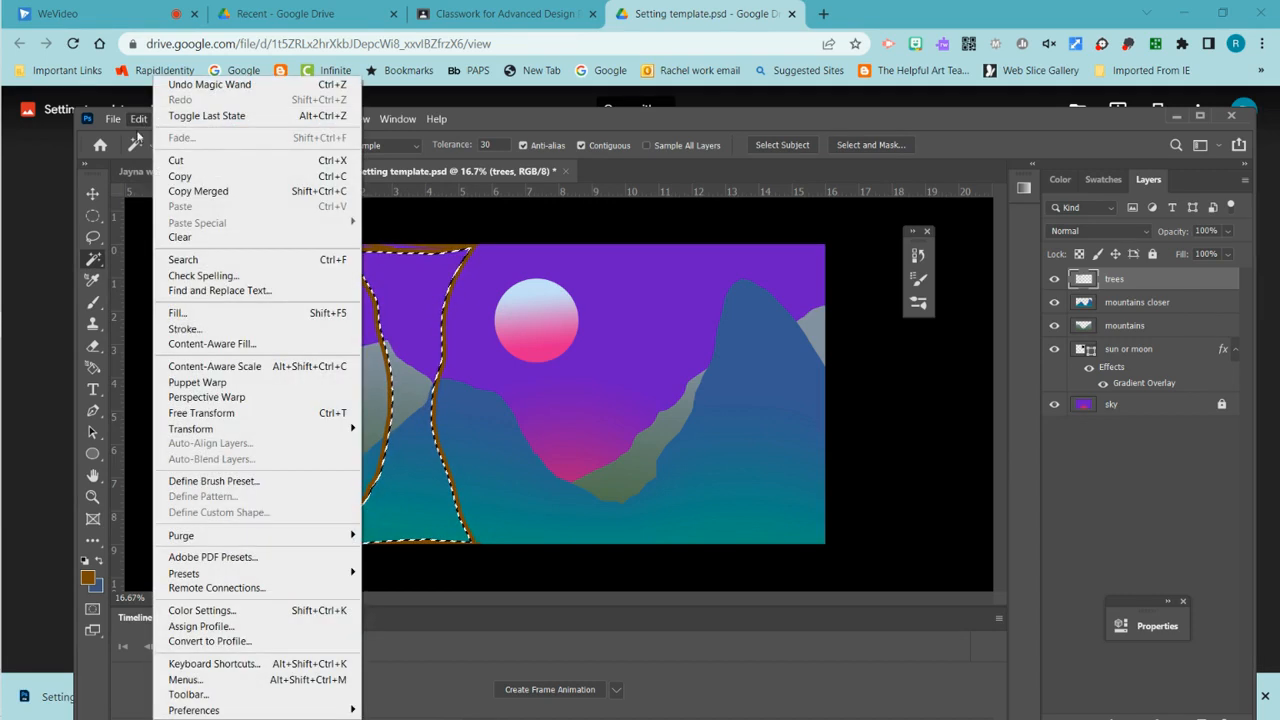
click(175, 313)
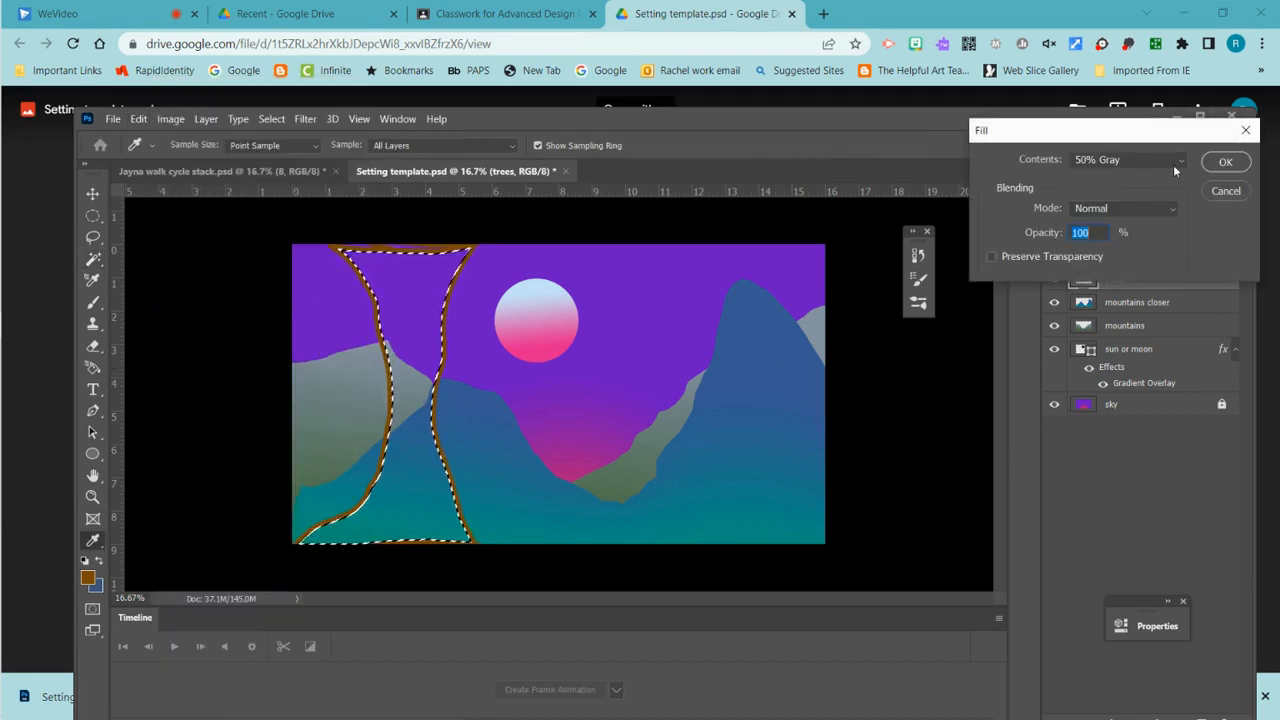
click(1112, 160)
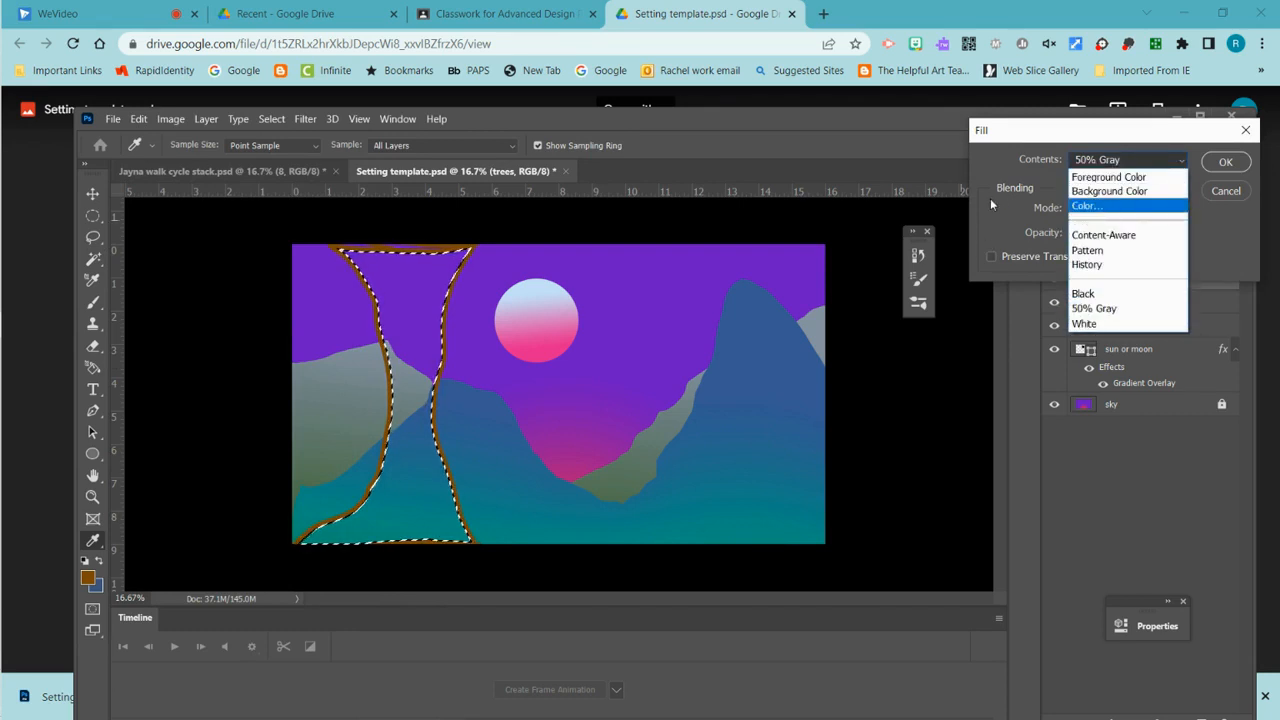
click(1096, 178)
click(1224, 161)
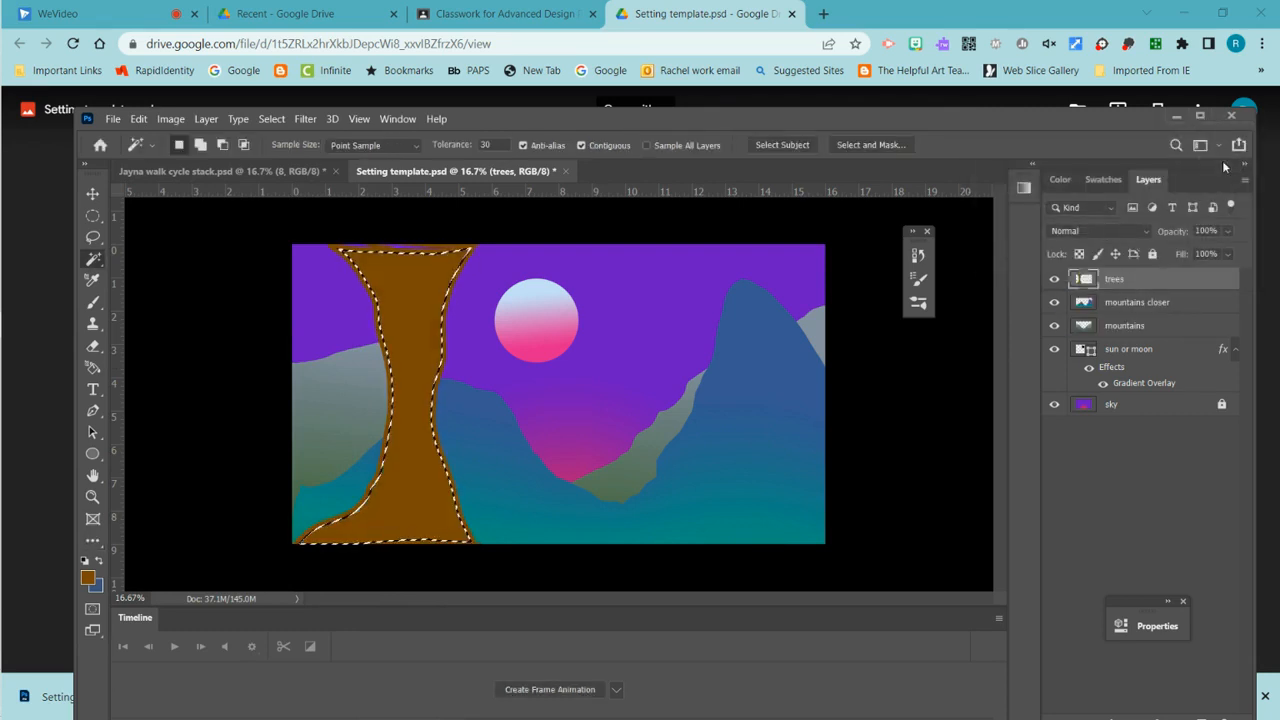
Step: Deselect the trunk and erase a V-shaped notch from its upper end to form two branches
click(271, 119)
click(285, 151)
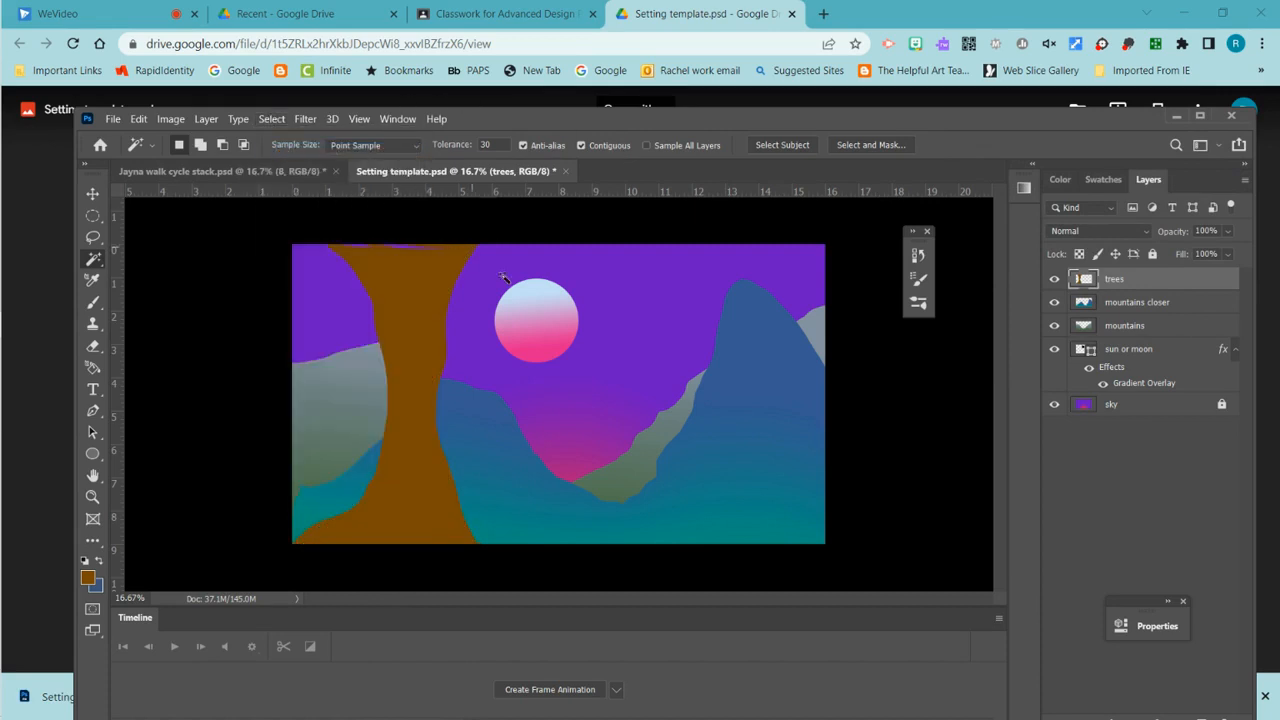
click(93, 346)
mouse_move(362, 246)
mouse_down()
mouse_move(414, 300)
mouse_move(434, 242)
mouse_move(410, 273)
mouse_move(397, 253)
mouse_move(424, 238)
mouse_move(387, 252)
mouse_up()
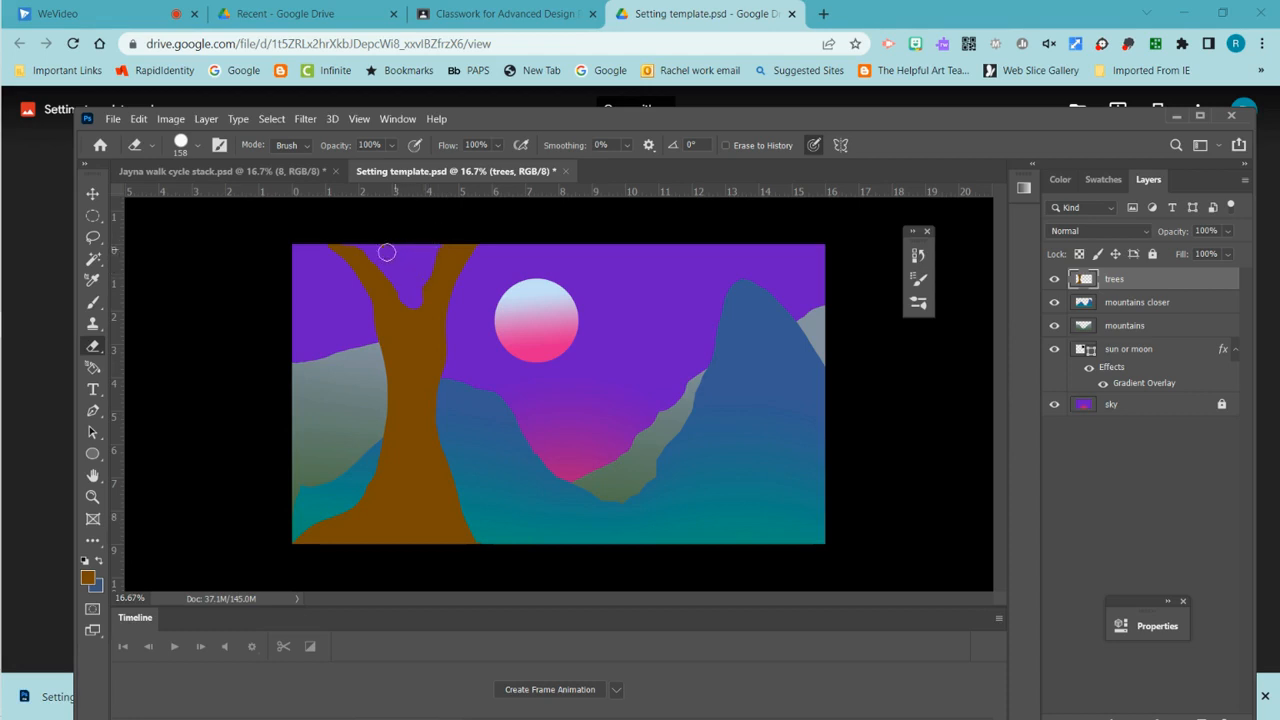
Step: Change the foreground color to a bright orange of the same hue for the trunk highlights
click(90, 579)
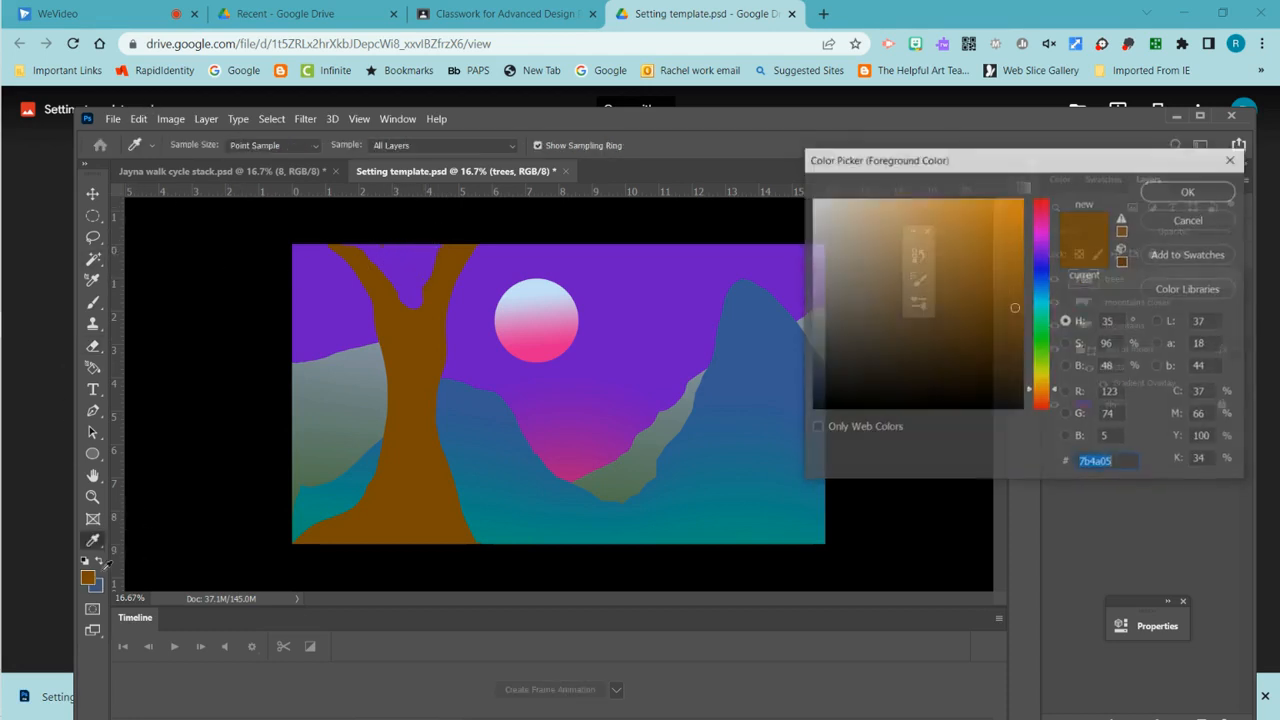
click(982, 208)
click(1161, 191)
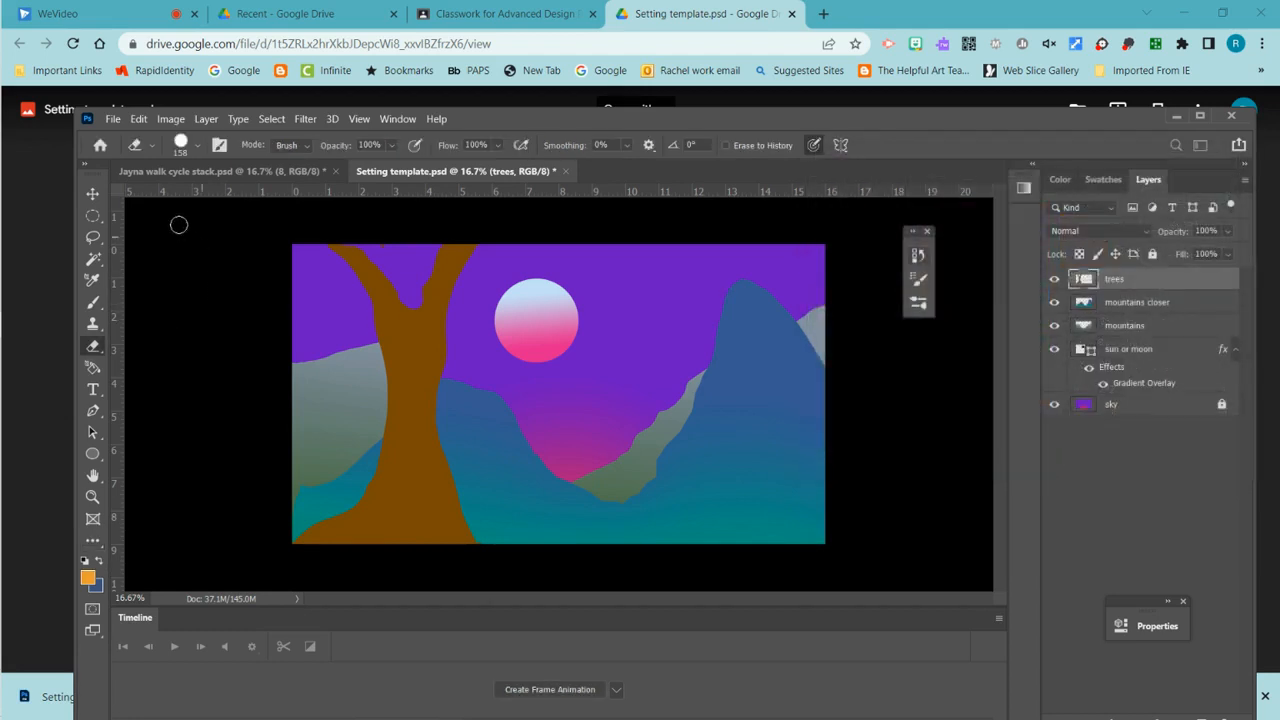
click(196, 148)
drag(277, 240, 168, 238)
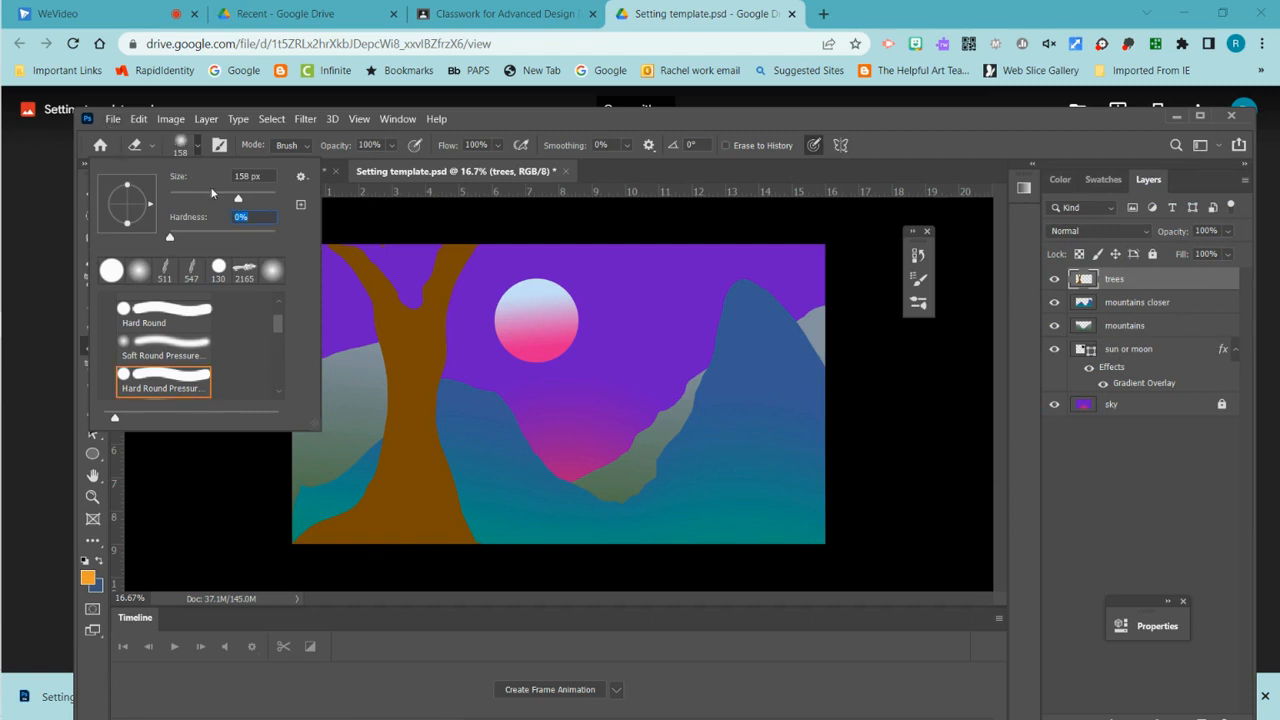
drag(239, 198, 242, 198)
click(392, 146)
click(359, 162)
click(436, 330)
mouse_move(436, 330)
mouse_down()
mouse_move(429, 373)
mouse_move(394, 380)
mouse_move(405, 343)
mouse_move(423, 338)
mouse_move(425, 368)
mouse_up()
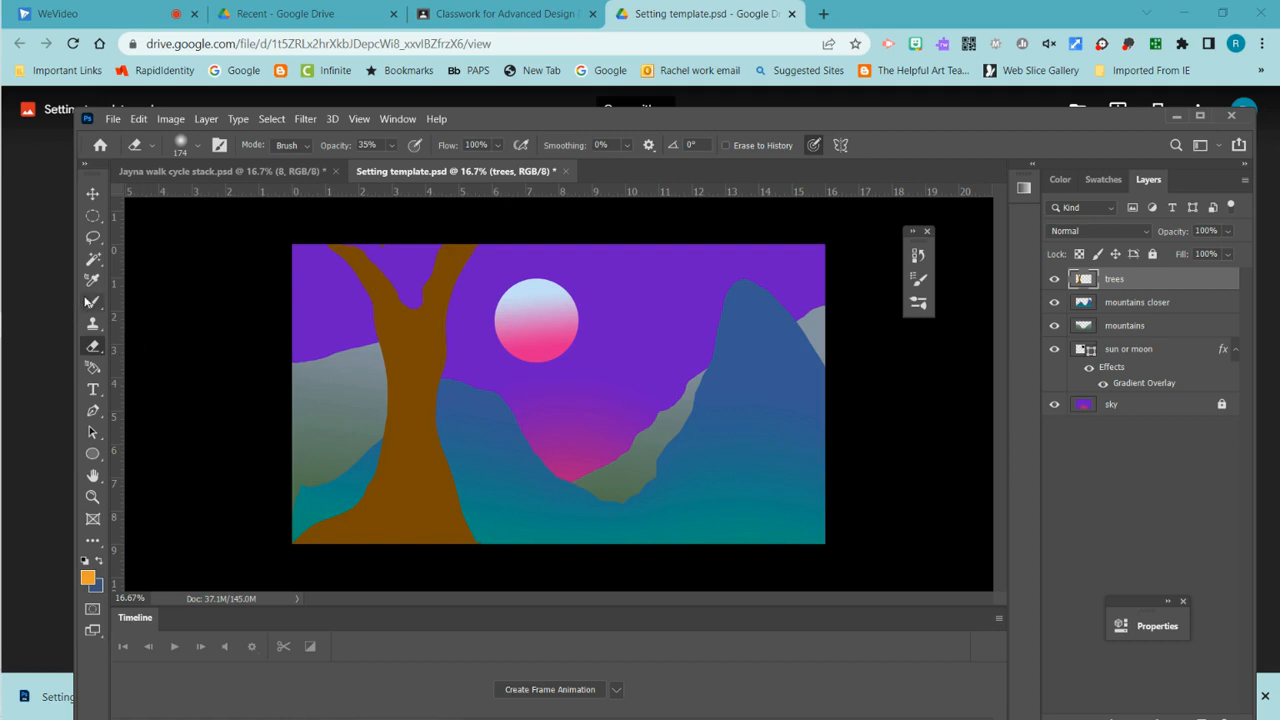
Step: Set up a soft highlight brush at 193 px, 0% hardness and 26% opacity
key(b)
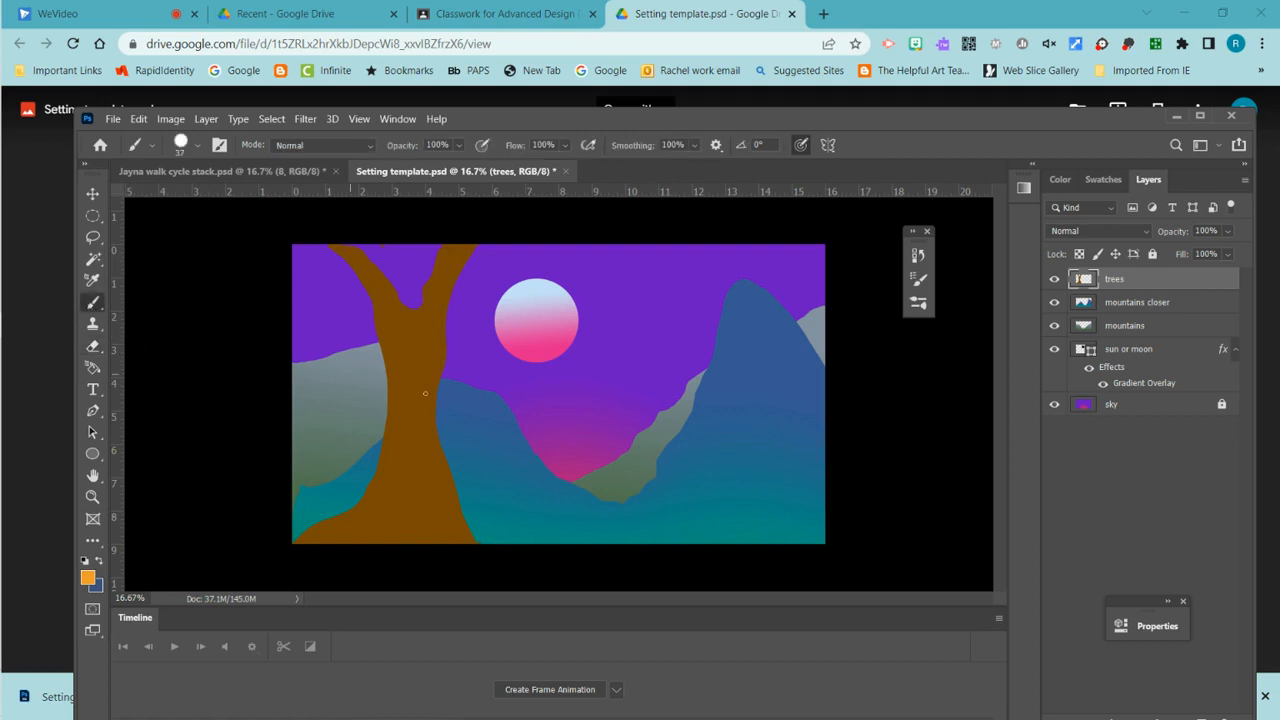
click(195, 149)
click(228, 197)
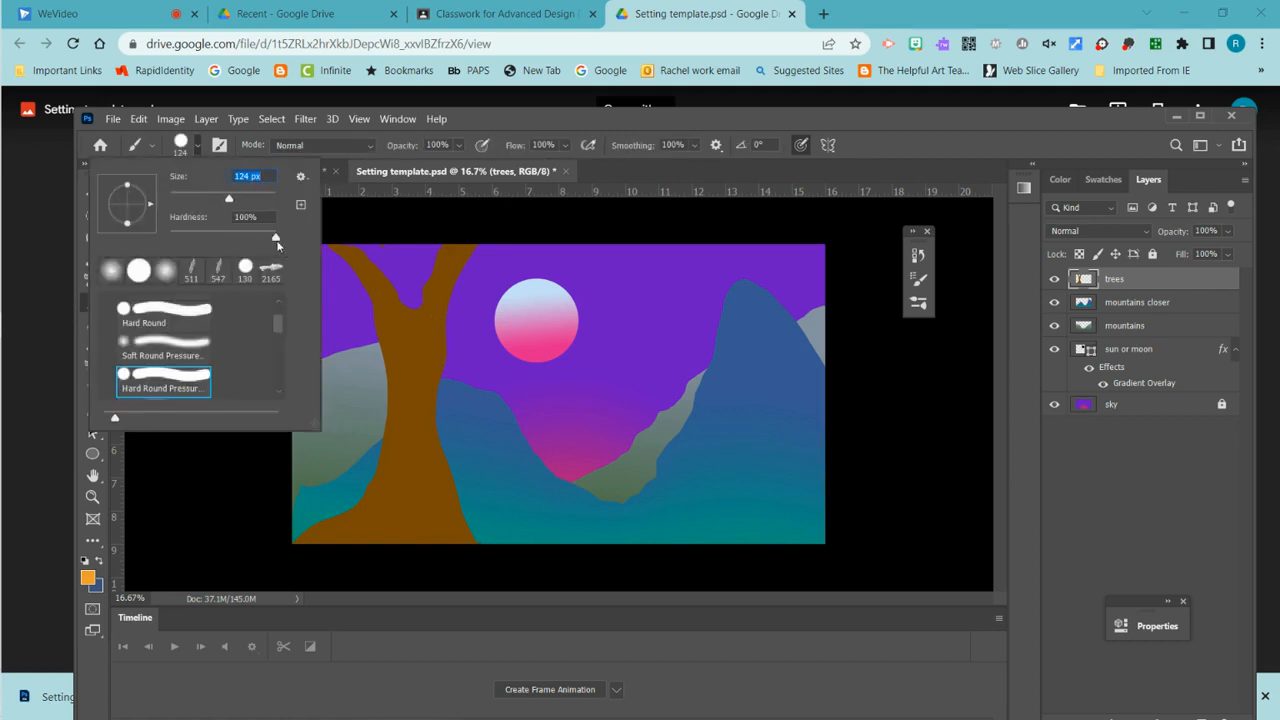
drag(276, 239, 133, 242)
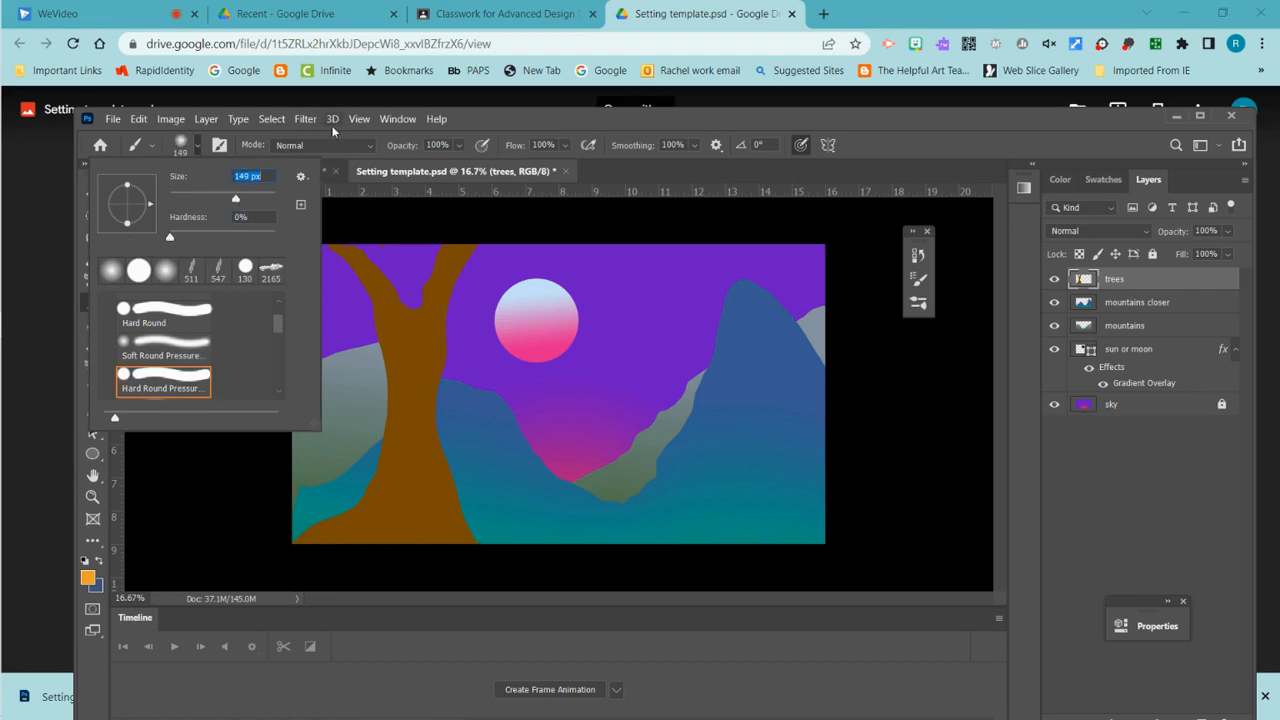
click(461, 146)
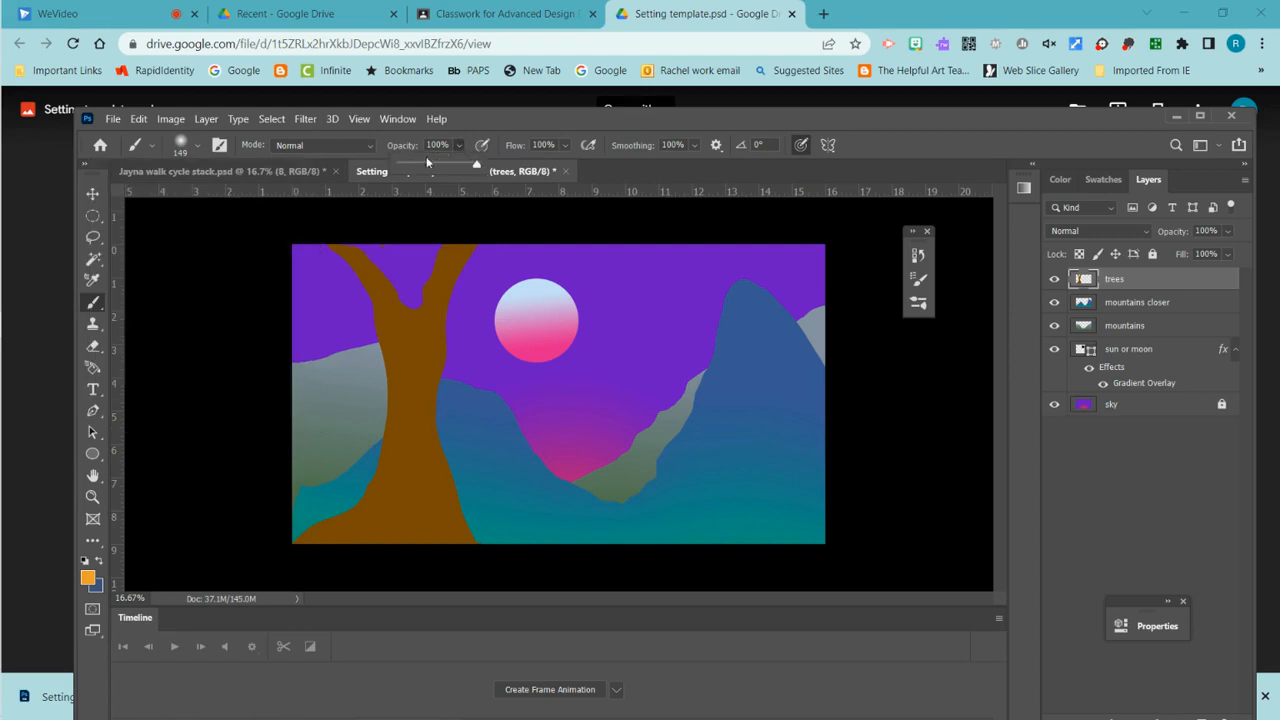
click(419, 163)
click(197, 145)
click(248, 196)
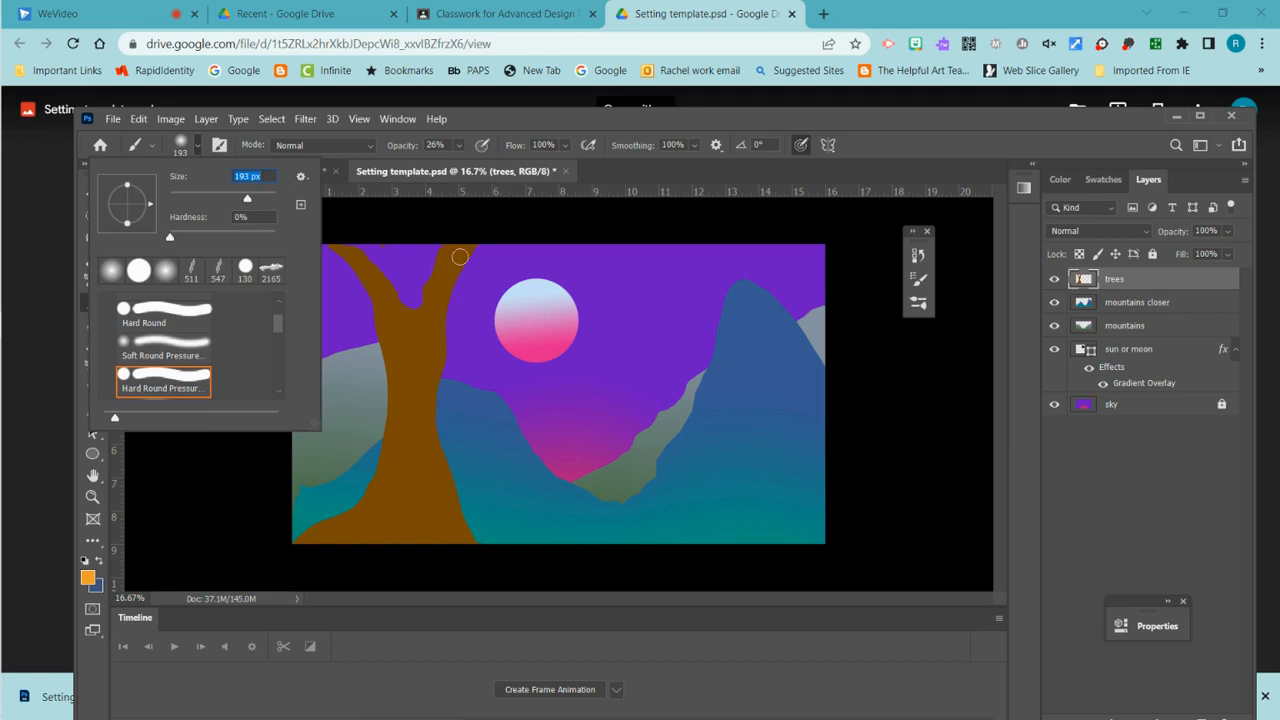
Step: Try a highlight on the right branch, undo it, and paint one long highlight down the trunk's right side
drag(460, 254, 432, 296)
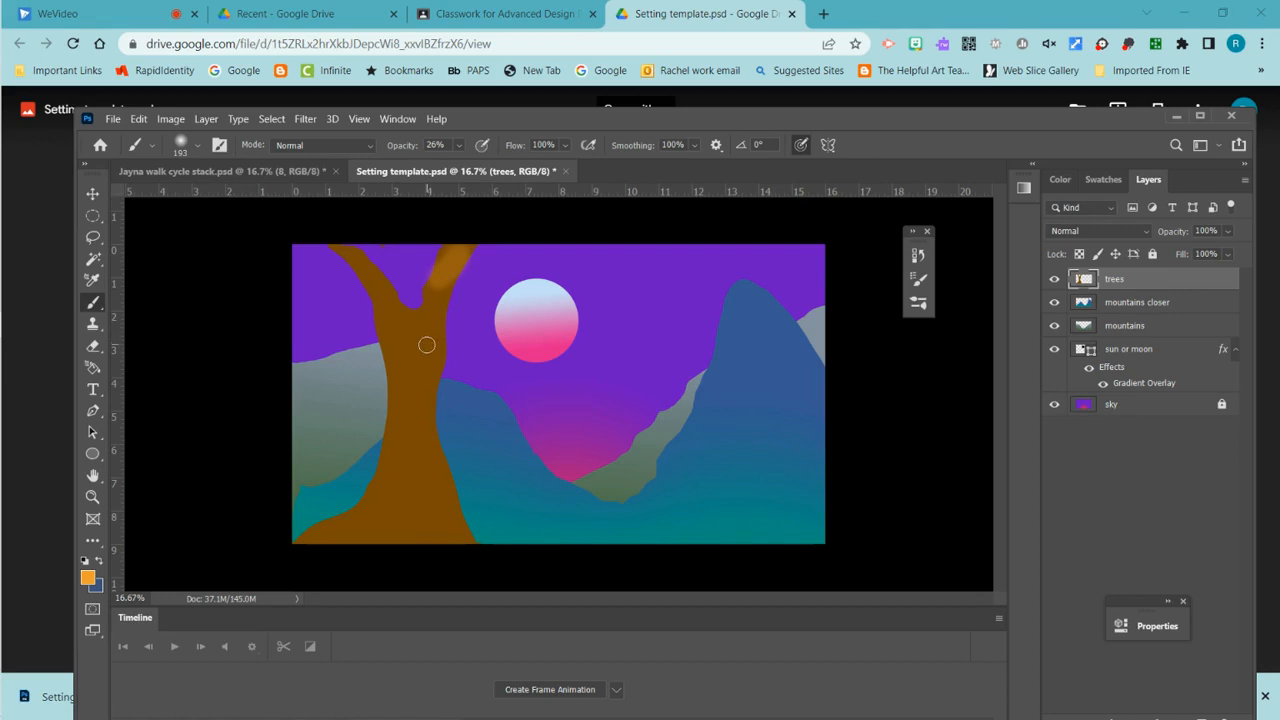
key(ctrl+z)
mouse_move(435, 318)
mouse_down()
mouse_move(414, 413)
mouse_move(454, 531)
mouse_up()
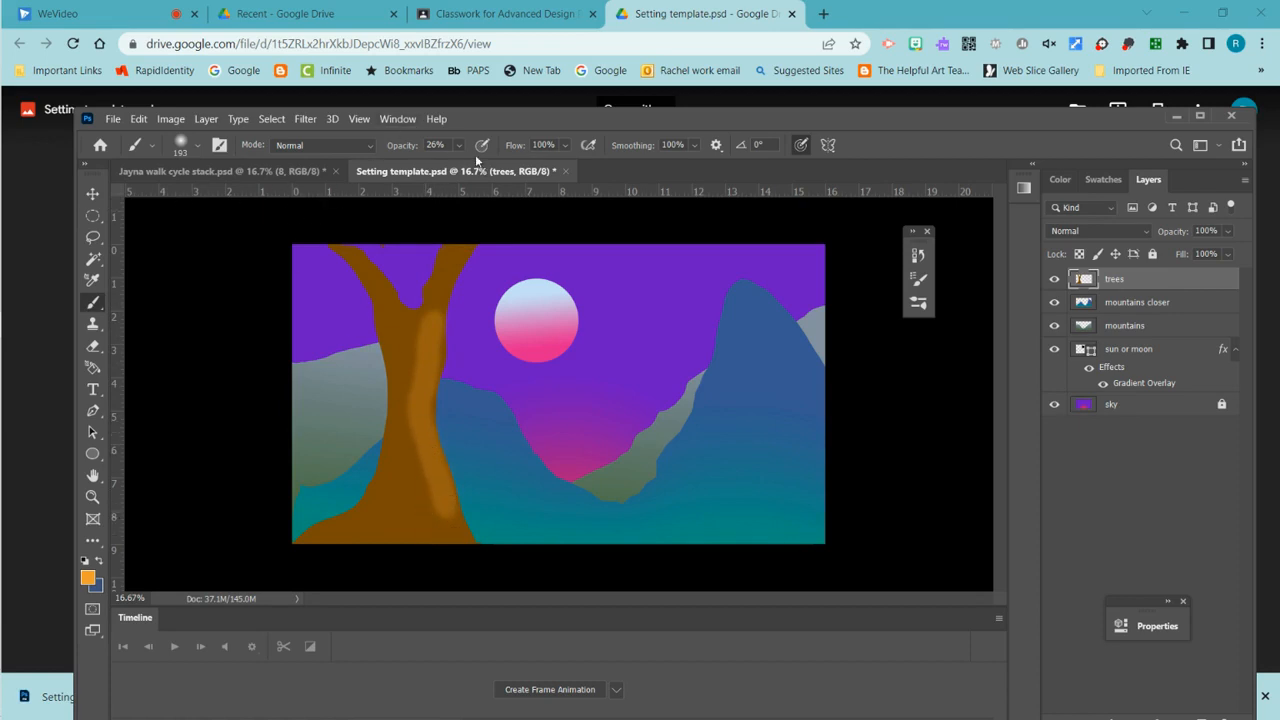
Step: Lower the brush opacity to 11% and layer faint orange highlights over the trunk, base and both branches
drag(458, 148, 454, 160)
mouse_move(412, 329)
mouse_down()
mouse_move(409, 397)
mouse_move(443, 437)
mouse_up()
mouse_move(414, 350)
mouse_down()
mouse_move(413, 430)
mouse_move(443, 543)
mouse_move(446, 515)
mouse_up()
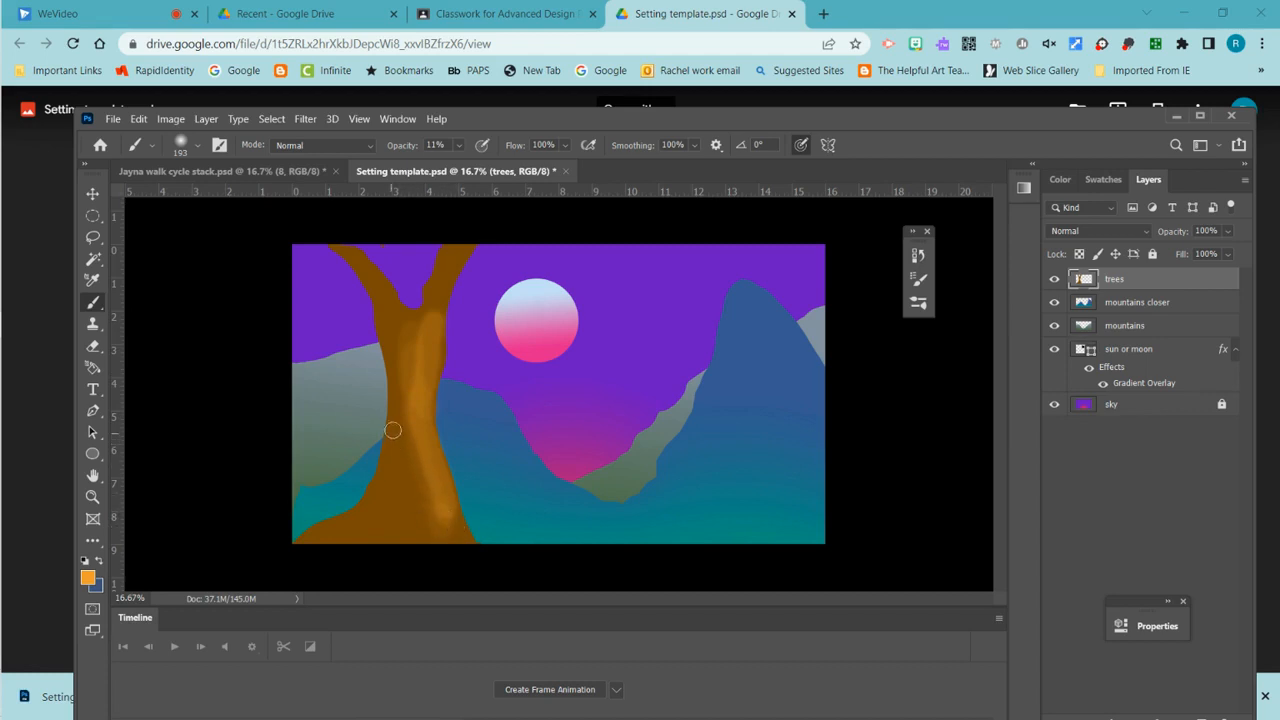
mouse_move(406, 407)
mouse_down()
mouse_move(406, 497)
mouse_move(446, 543)
mouse_move(429, 563)
mouse_up()
mouse_move(399, 461)
mouse_down()
mouse_move(375, 532)
mouse_move(366, 508)
mouse_up()
drag(382, 299, 395, 360)
mouse_move(430, 287)
mouse_down()
mouse_move(453, 263)
mouse_move(423, 341)
mouse_up()
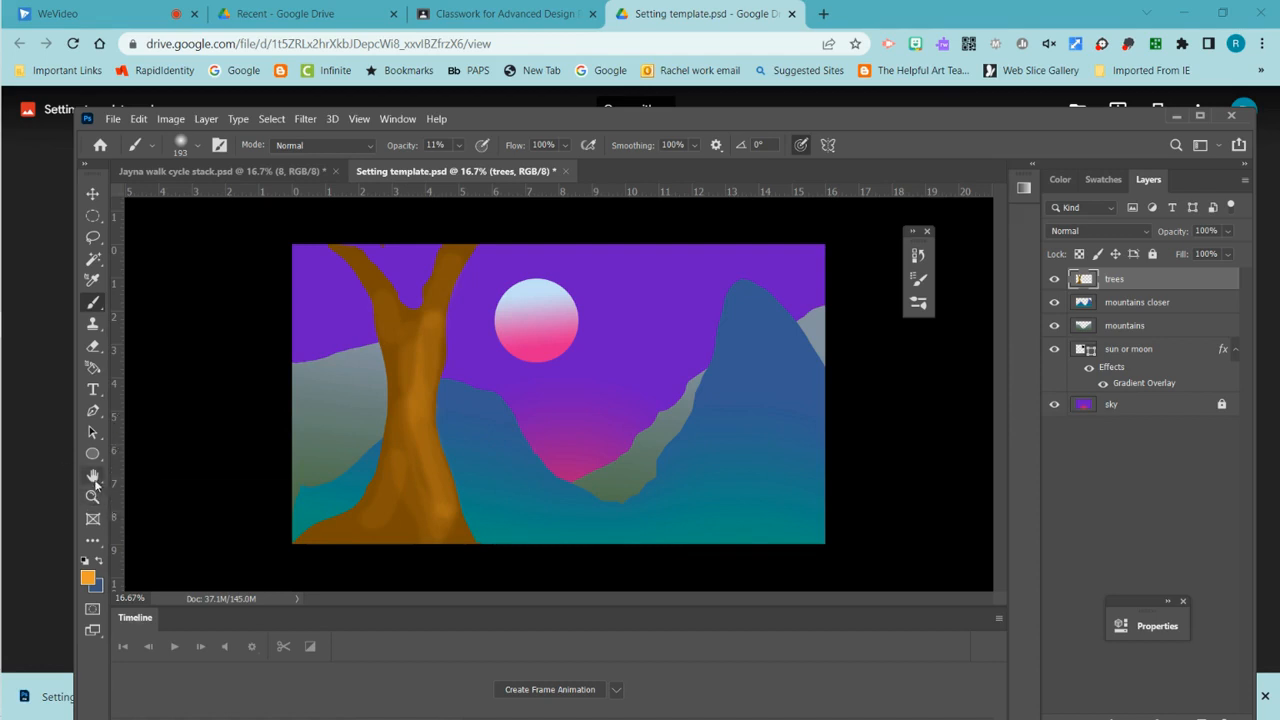
Step: Darken the base of the left branch using the Burn tool with a 161 px brush
click(97, 545)
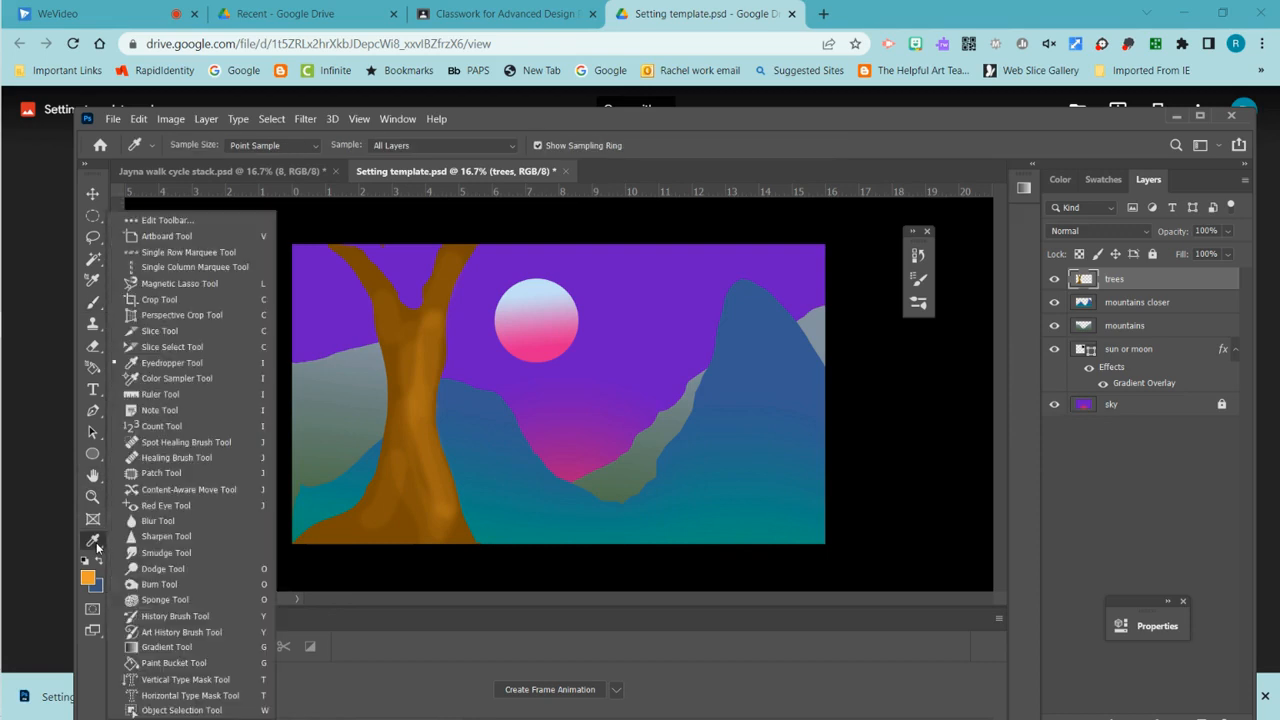
click(162, 569)
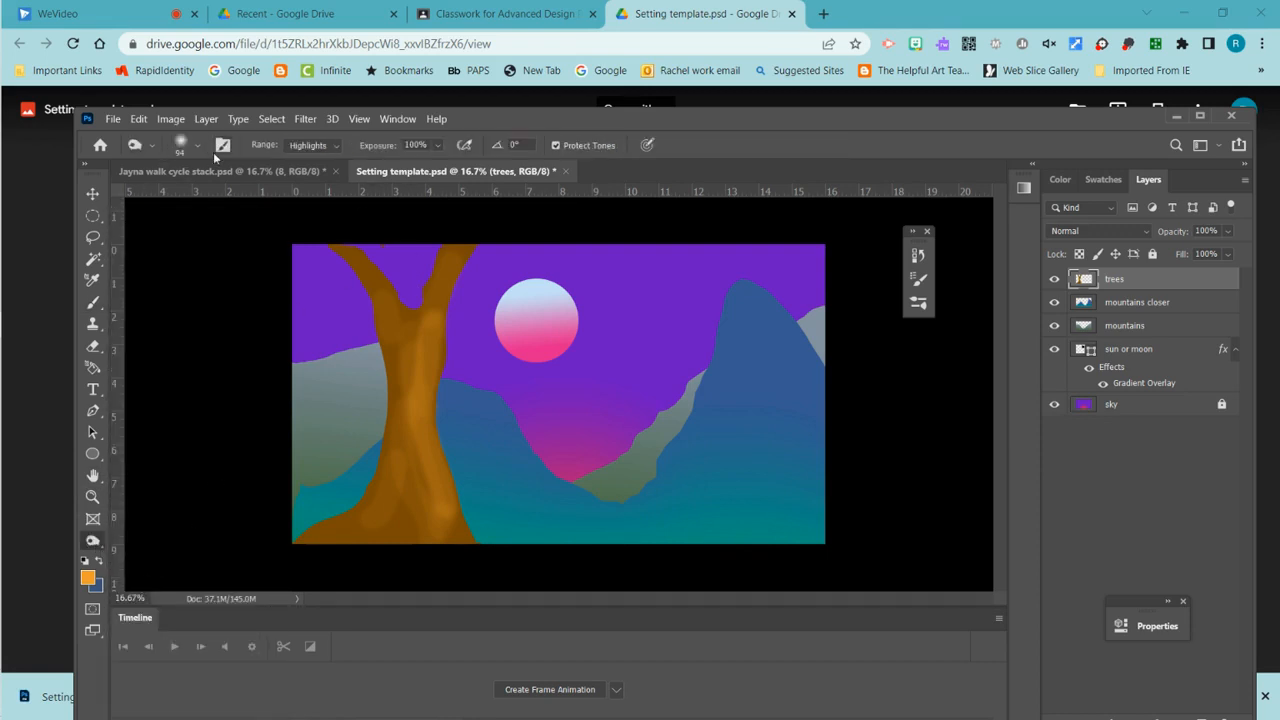
click(196, 146)
click(239, 198)
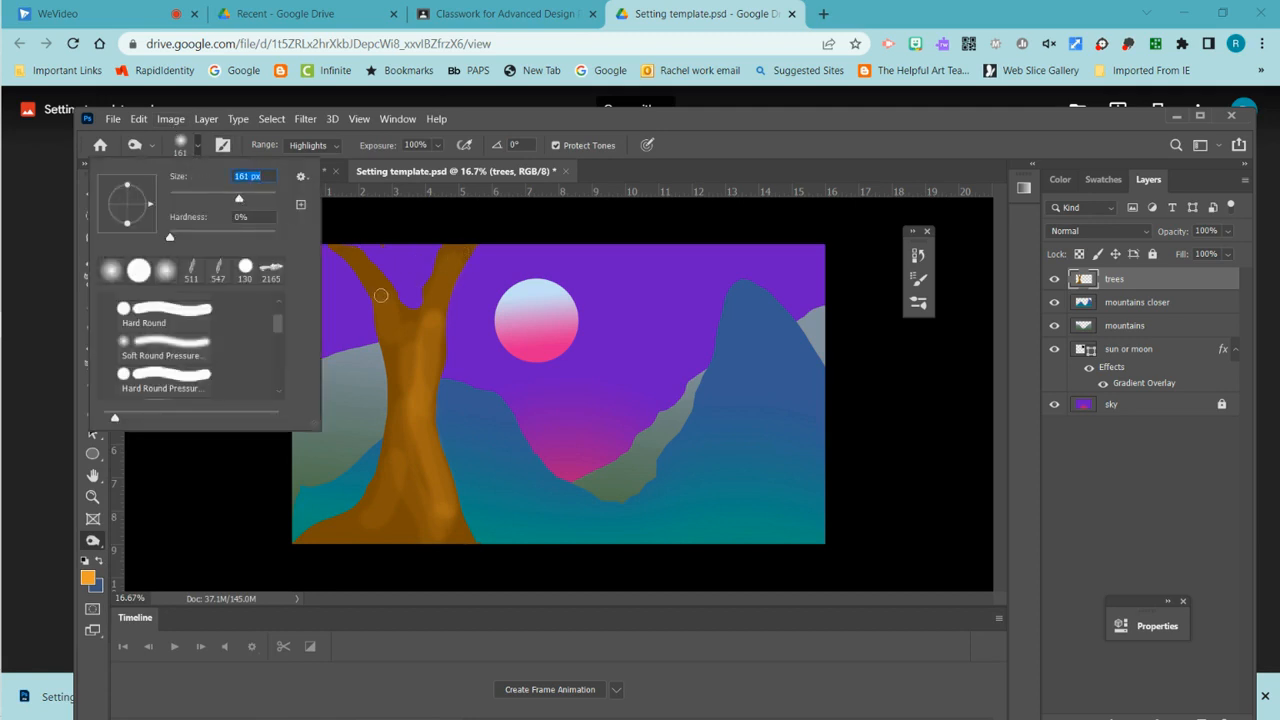
mouse_move(375, 289)
mouse_down()
mouse_move(393, 347)
mouse_move(389, 312)
mouse_up()
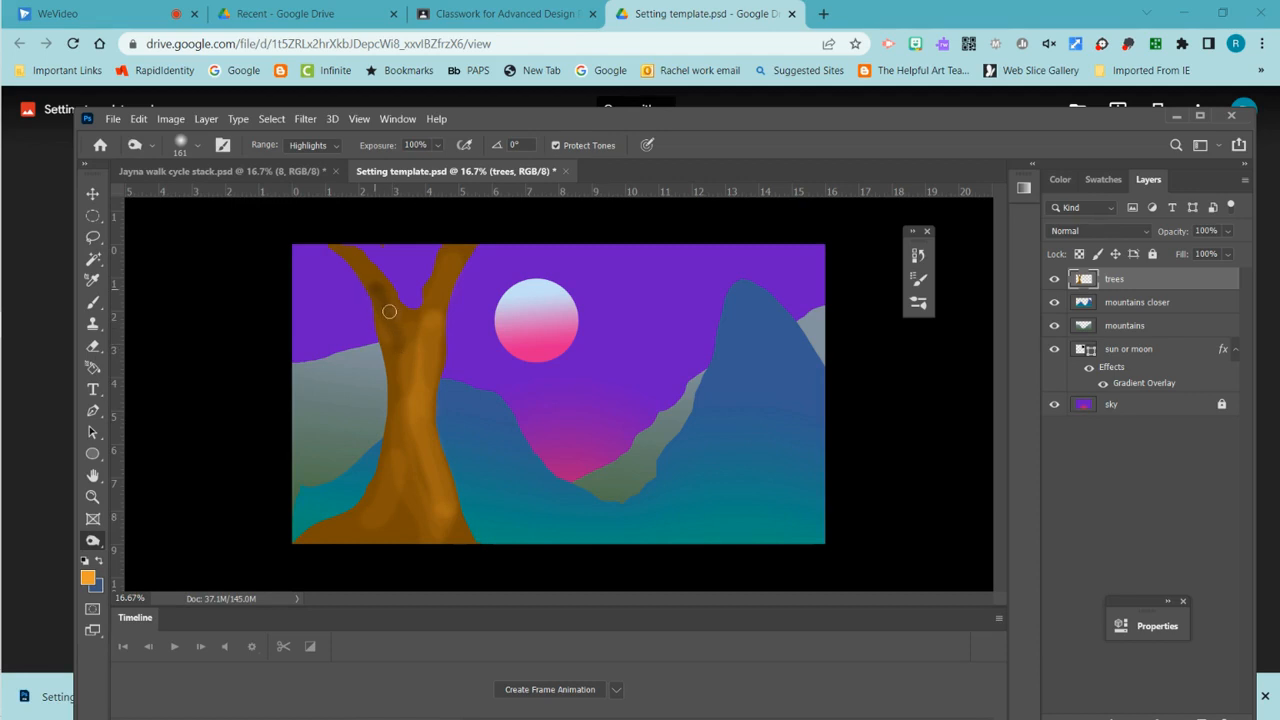
Step: Burn darker shading patches across the trunk and base of the tree using a 187 px brush
click(200, 146)
drag(238, 201, 220, 200)
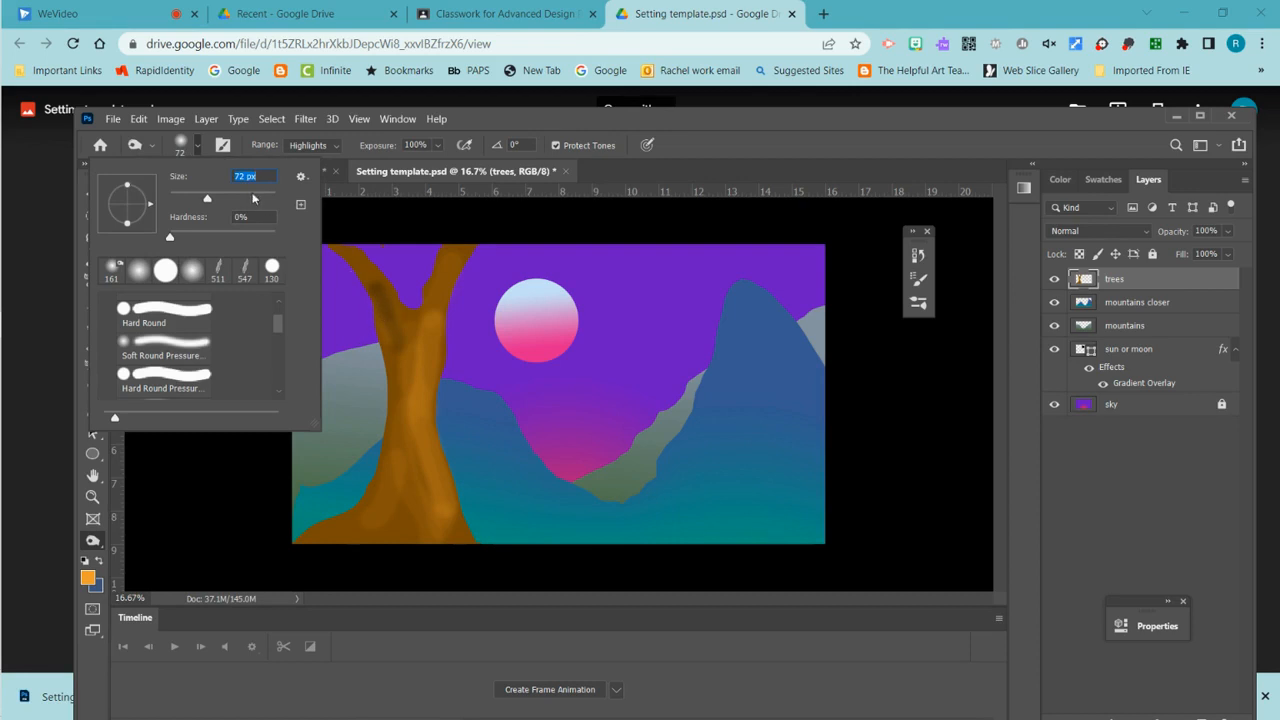
drag(210, 196, 246, 198)
mouse_move(378, 305)
mouse_down()
mouse_move(405, 351)
mouse_move(399, 320)
mouse_move(383, 319)
mouse_move(402, 394)
mouse_move(429, 409)
mouse_move(410, 390)
mouse_move(396, 397)
mouse_move(367, 496)
mouse_move(306, 537)
mouse_move(371, 487)
mouse_move(388, 487)
mouse_move(364, 542)
mouse_move(379, 541)
mouse_move(400, 492)
mouse_move(403, 518)
mouse_move(402, 436)
mouse_move(404, 519)
mouse_move(446, 535)
mouse_up()
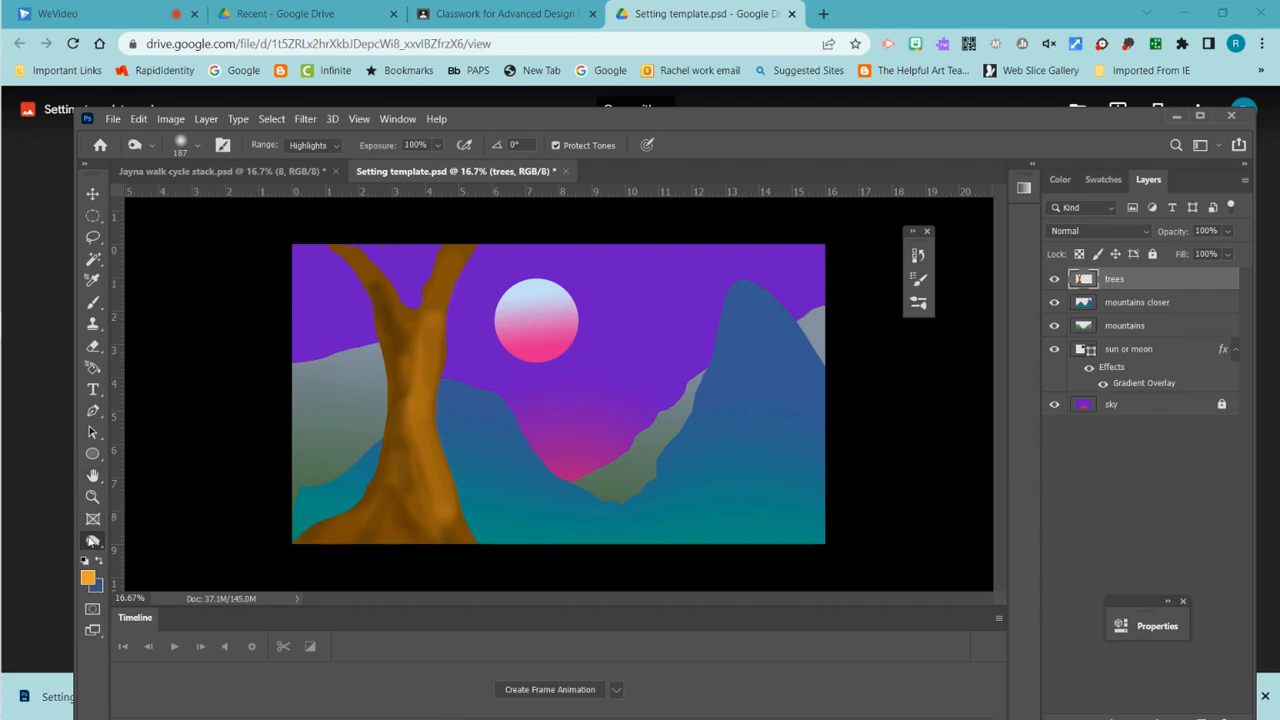
Step: Lighten the right branch, trunk, base and left branch using the Dodge tool with a 171 px brush on midtones
right_click(93, 541)
click(152, 570)
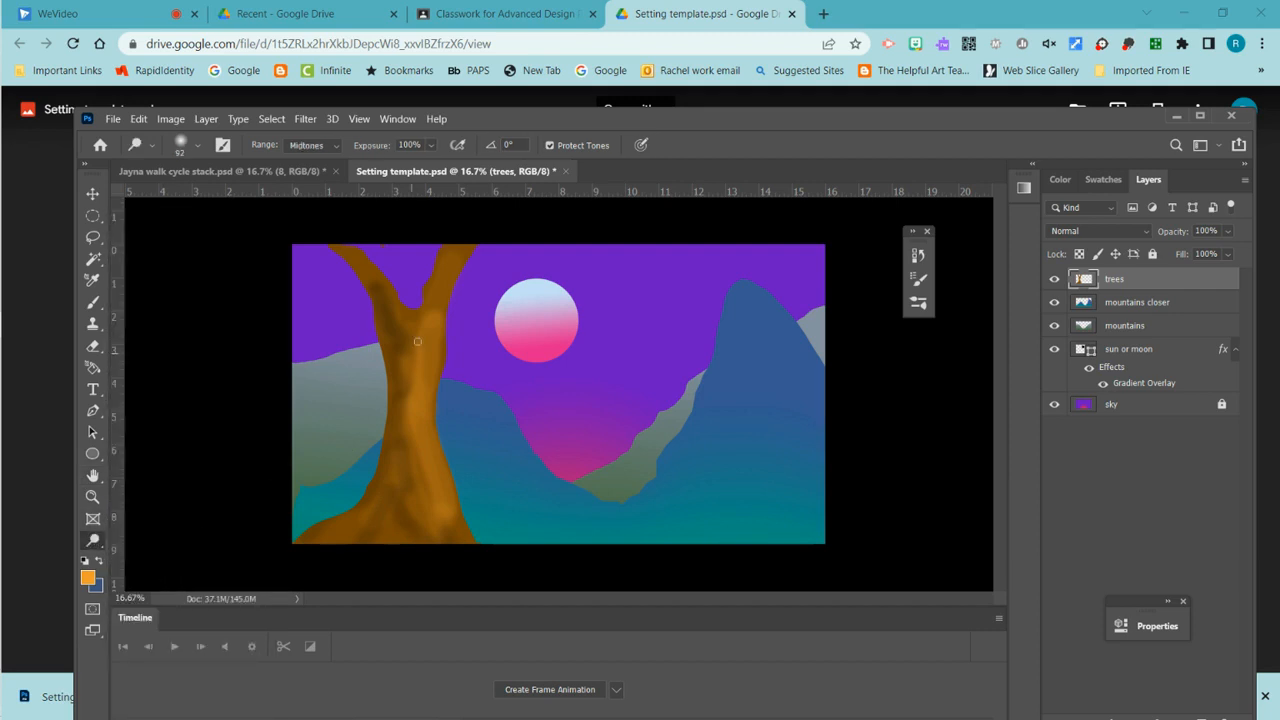
click(186, 142)
click(242, 197)
mouse_move(469, 246)
mouse_down()
mouse_move(421, 341)
mouse_move(428, 312)
mouse_move(442, 333)
mouse_move(425, 390)
mouse_up()
drag(436, 472, 473, 547)
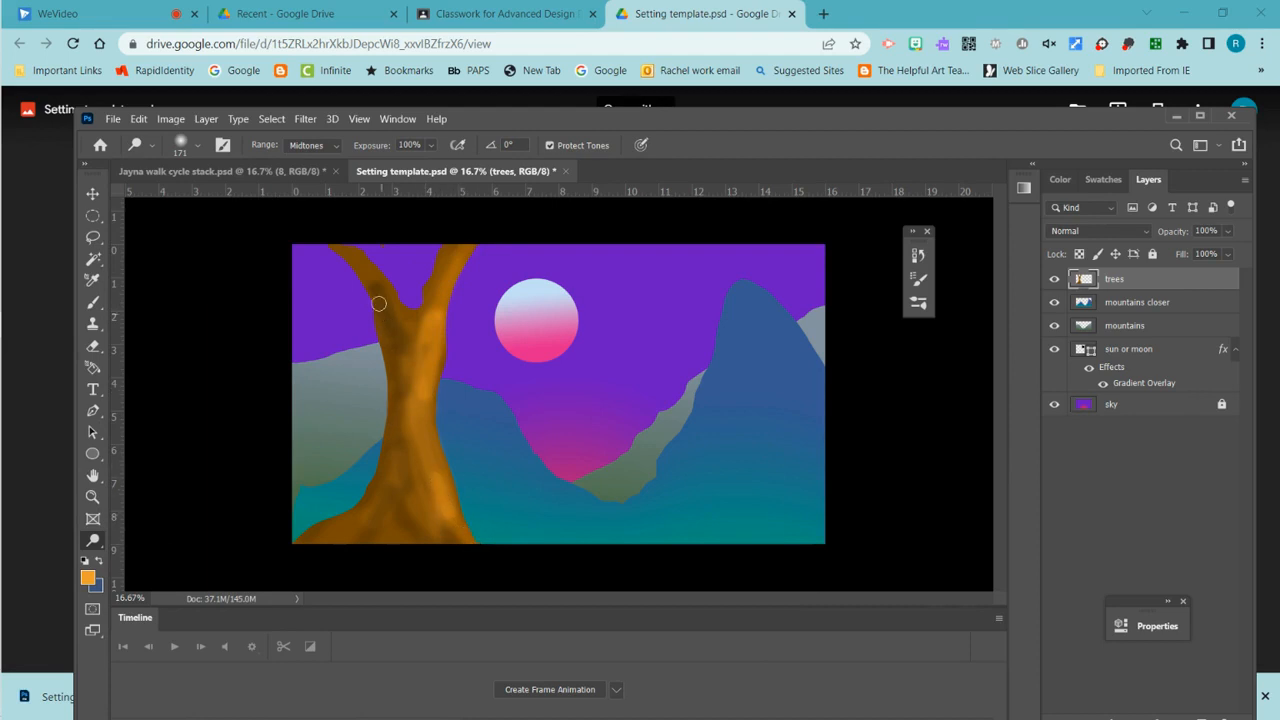
mouse_move(360, 256)
mouse_down()
mouse_move(397, 309)
mouse_move(376, 279)
mouse_move(409, 321)
mouse_up()
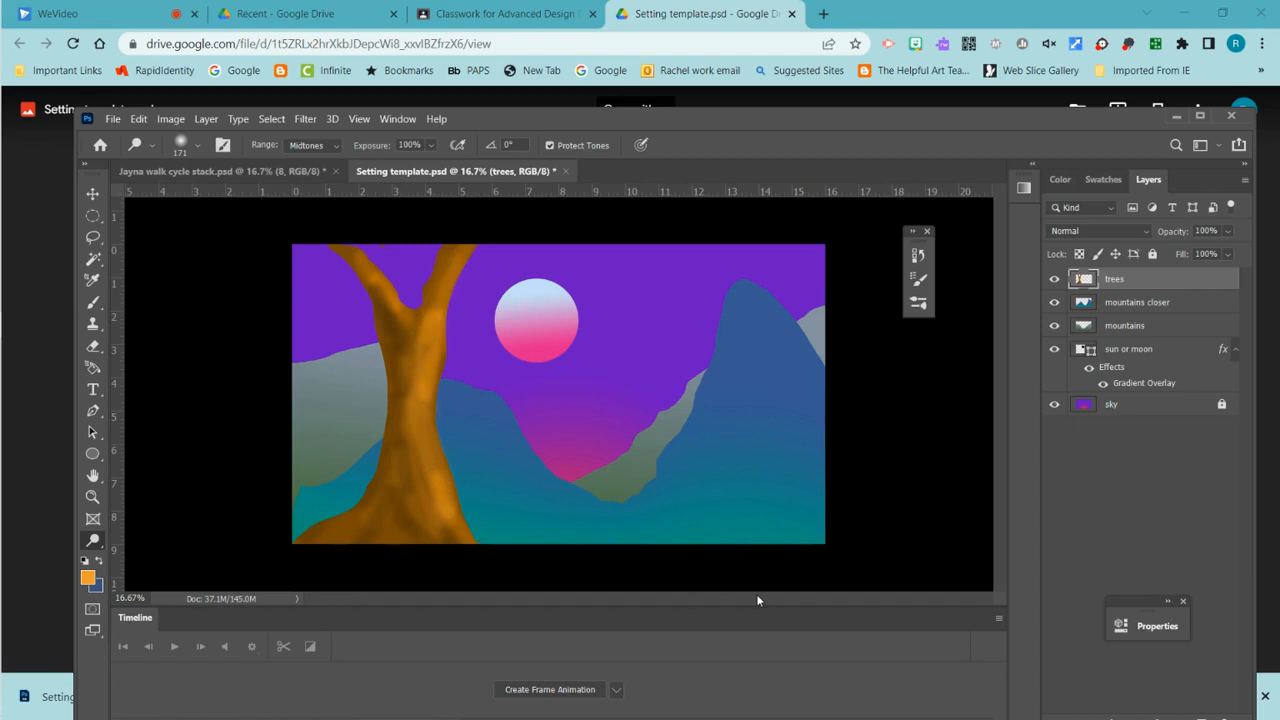
Step: Duplicate the trees layer within the same document as trees copy
click(206, 119)
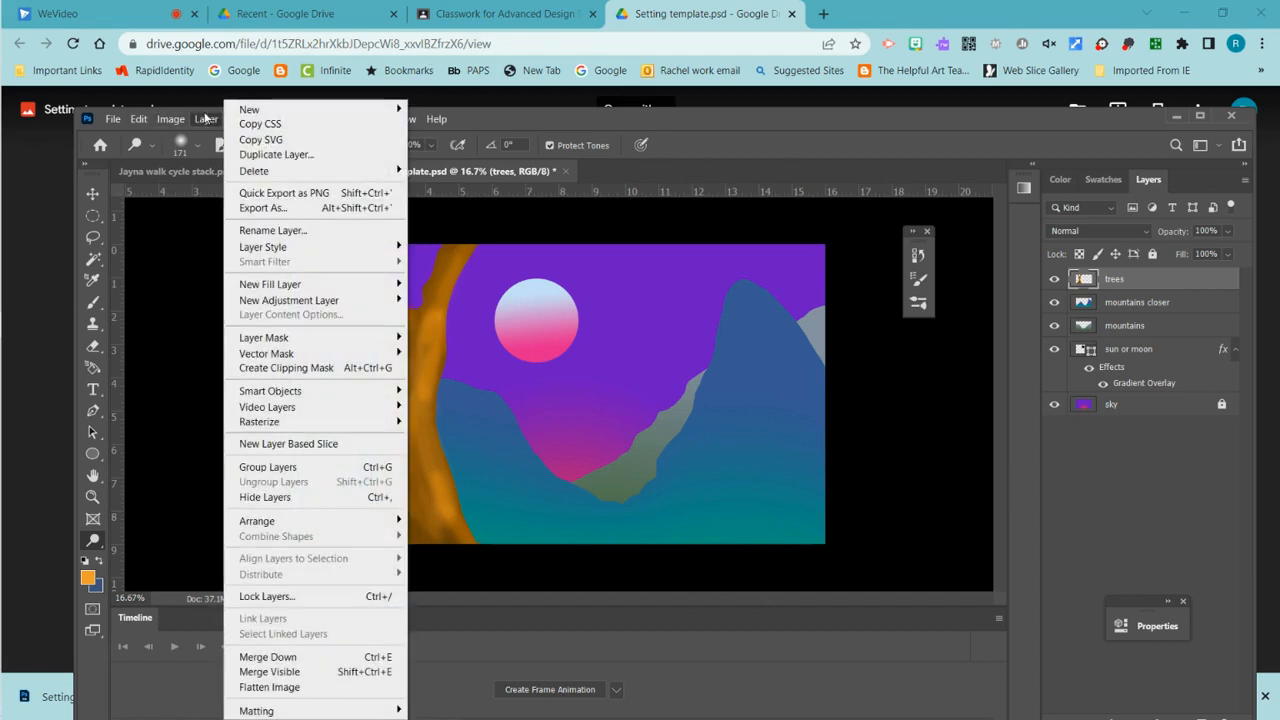
click(293, 155)
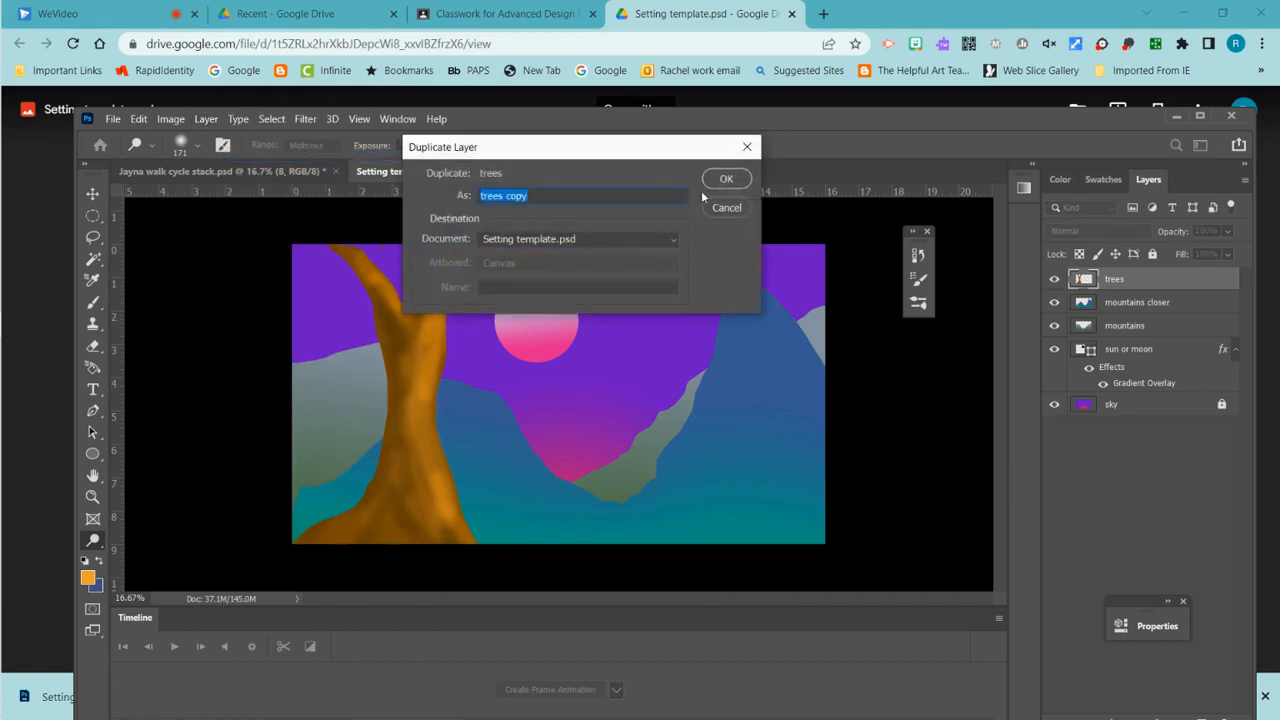
click(727, 179)
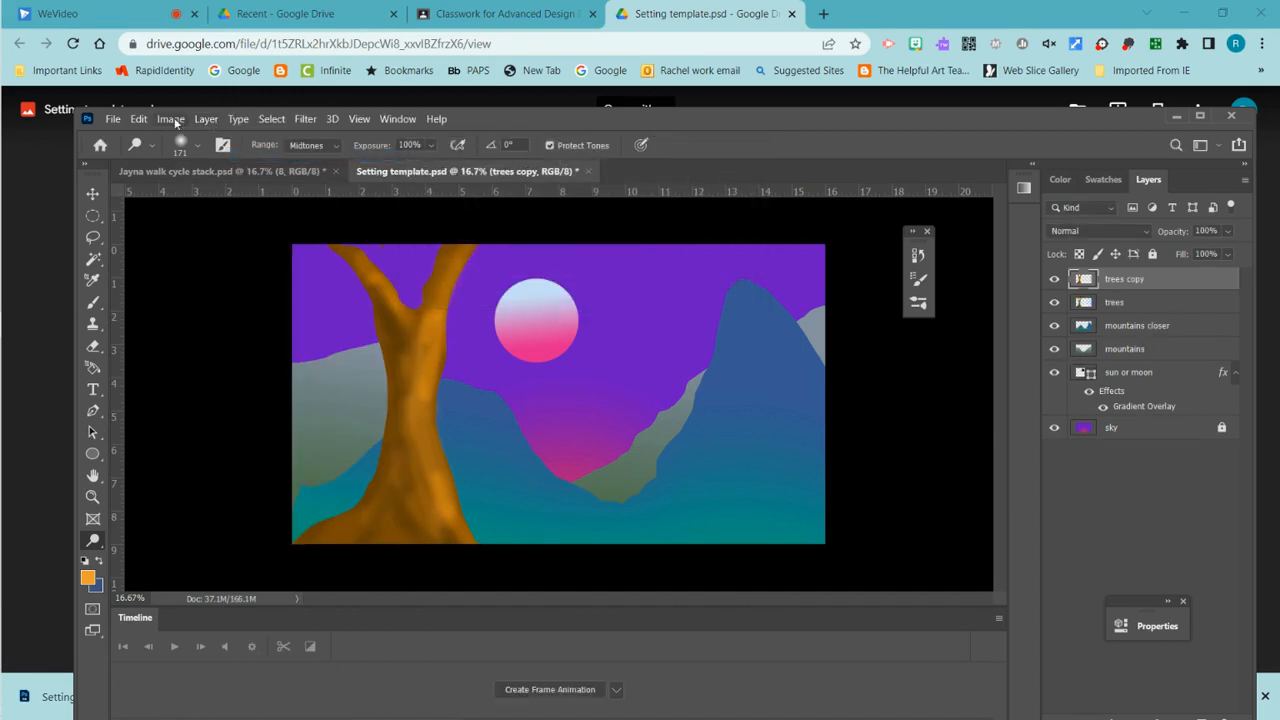
Step: Flip the copied tree horizontally and move it to the right side of the scene
click(146, 119)
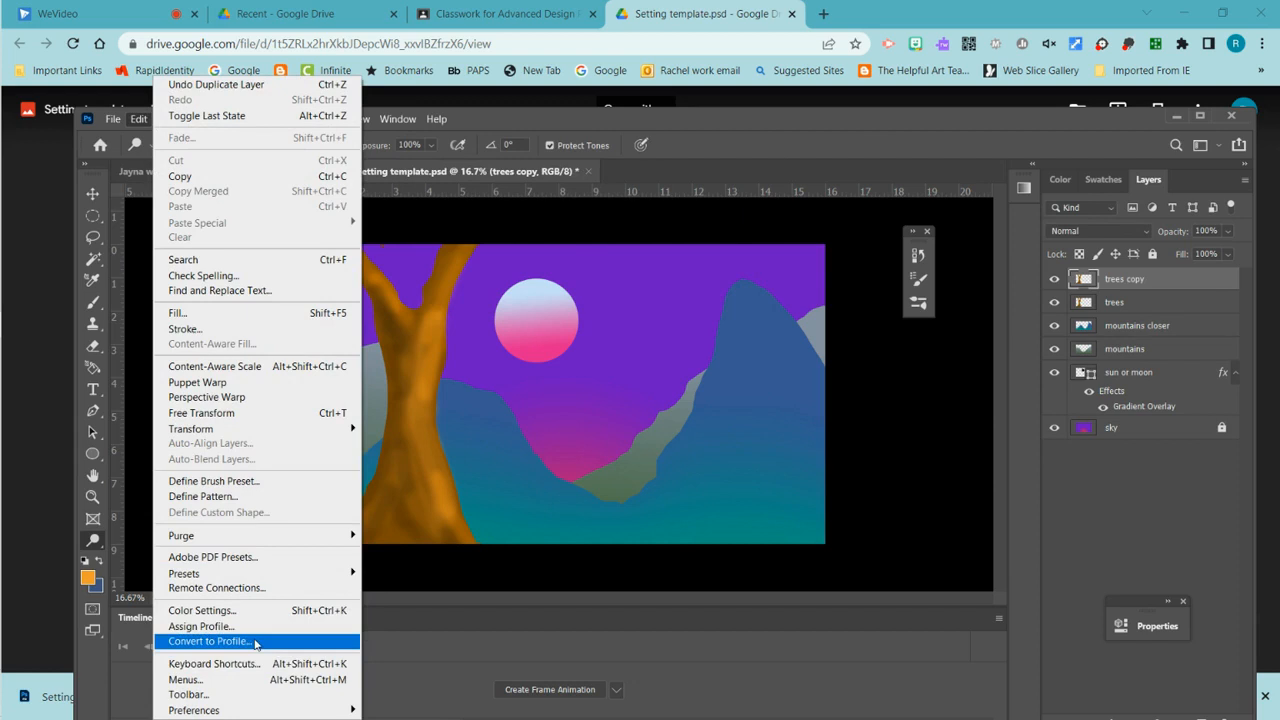
mouse_move(265, 430)
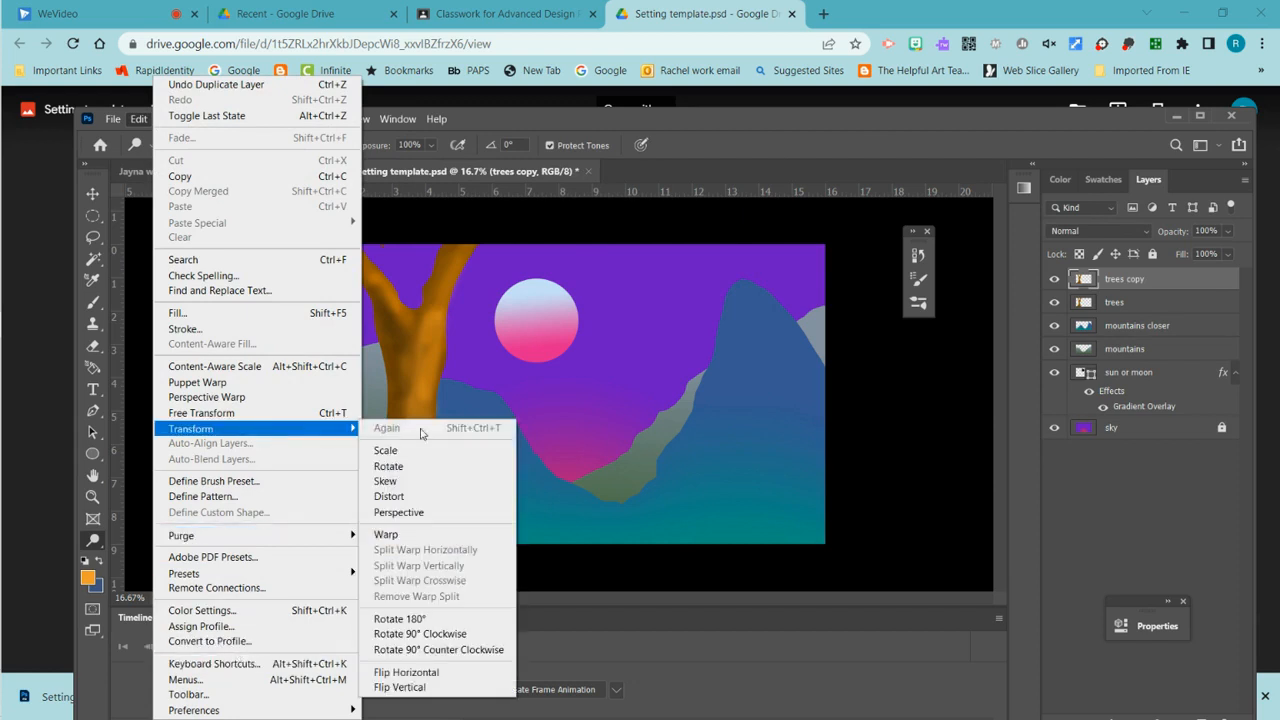
click(457, 673)
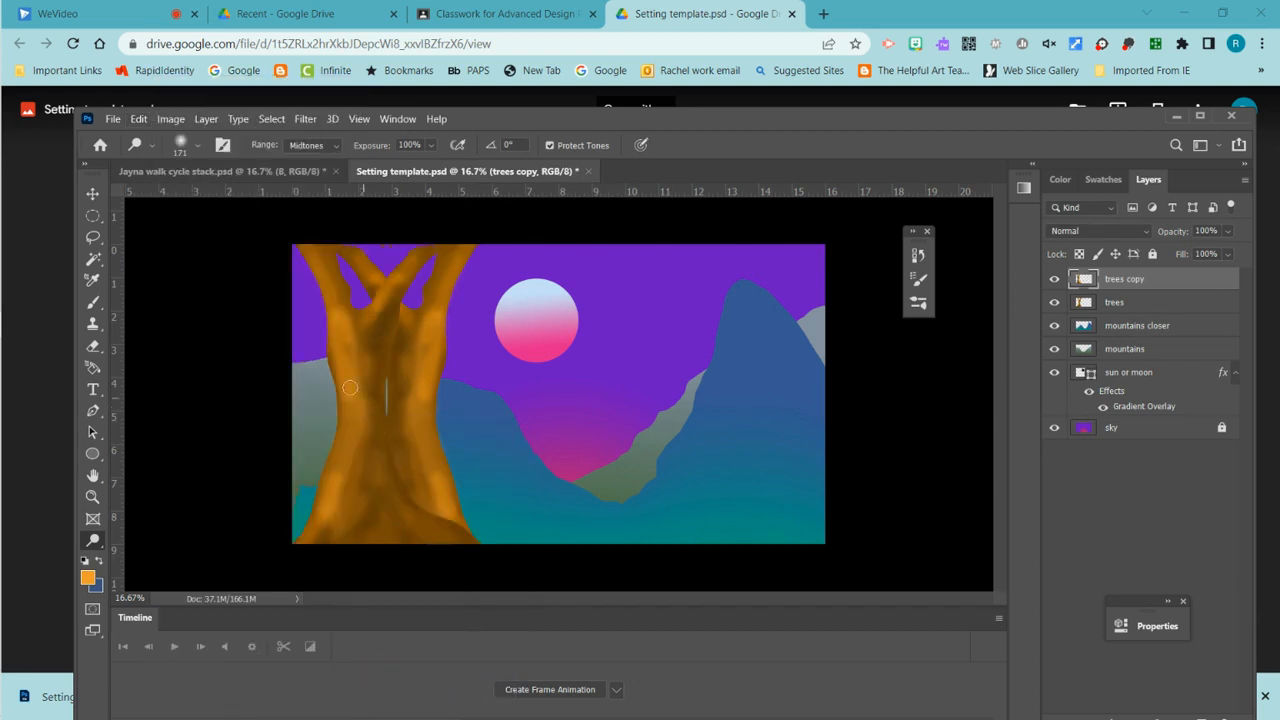
click(93, 193)
drag(370, 391, 741, 394)
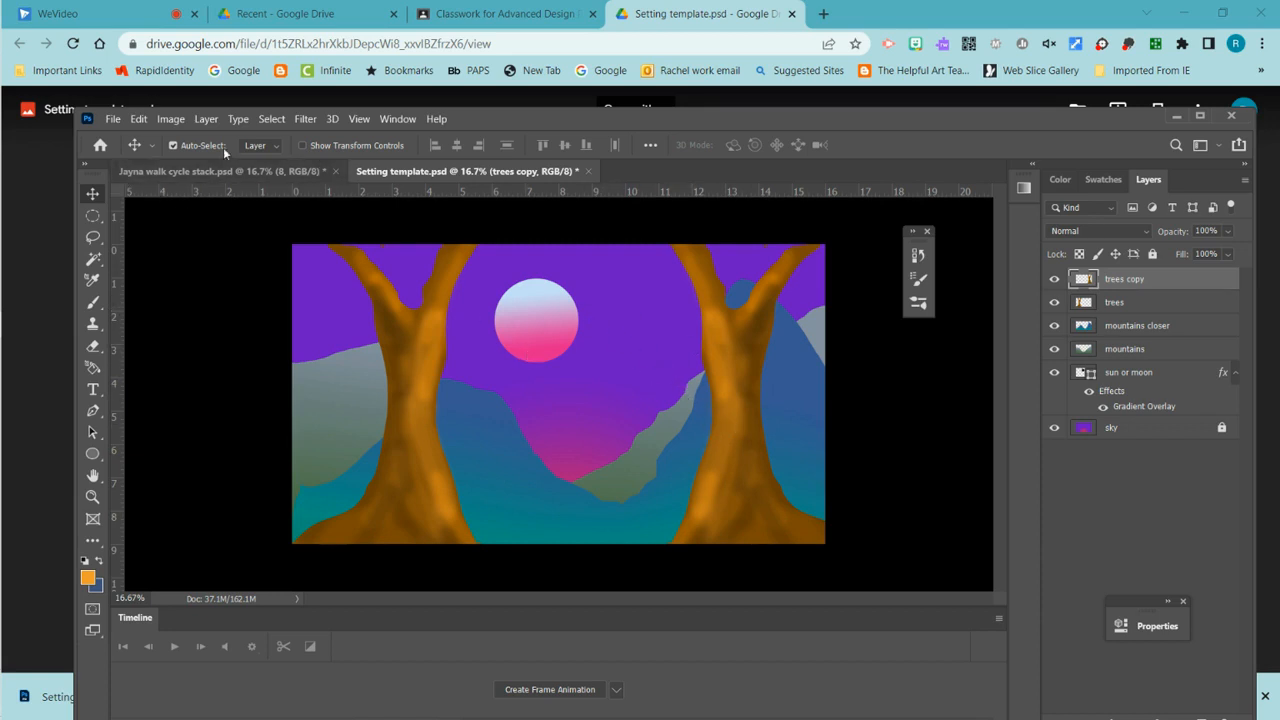
Step: Start Puppet Warp on the copied tree and pin its base at both ends and the middle
click(138, 119)
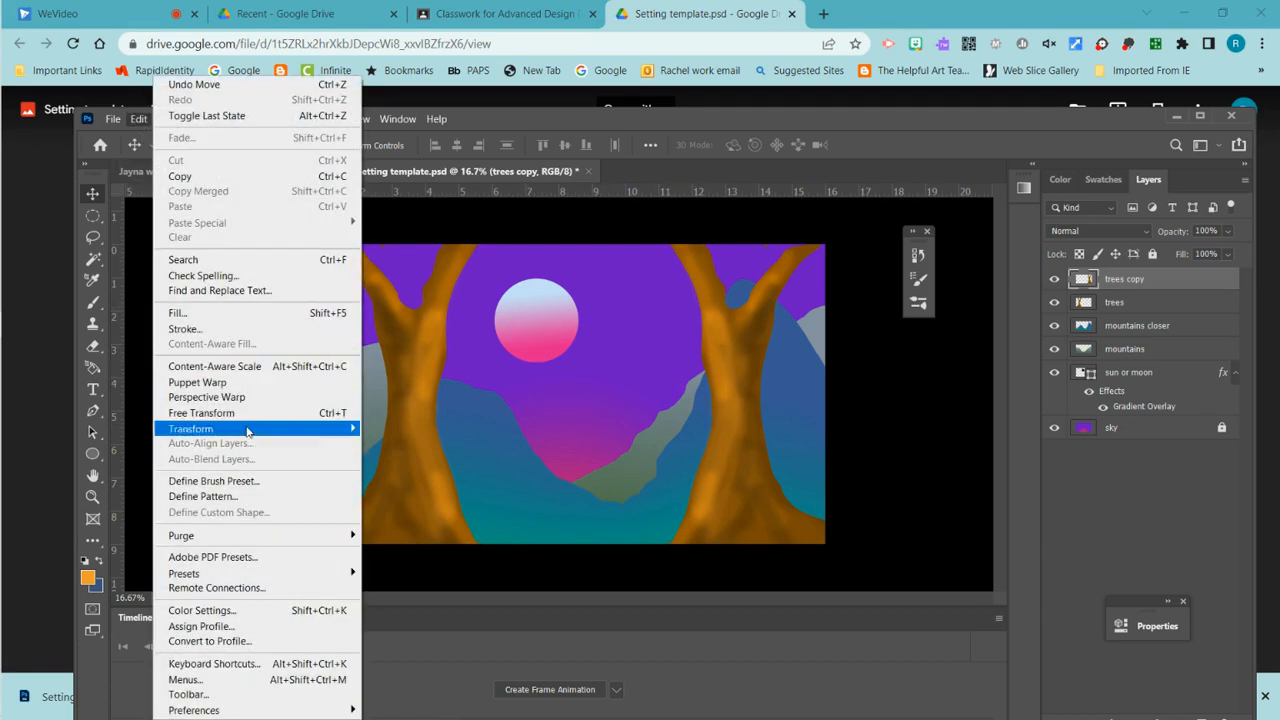
click(300, 380)
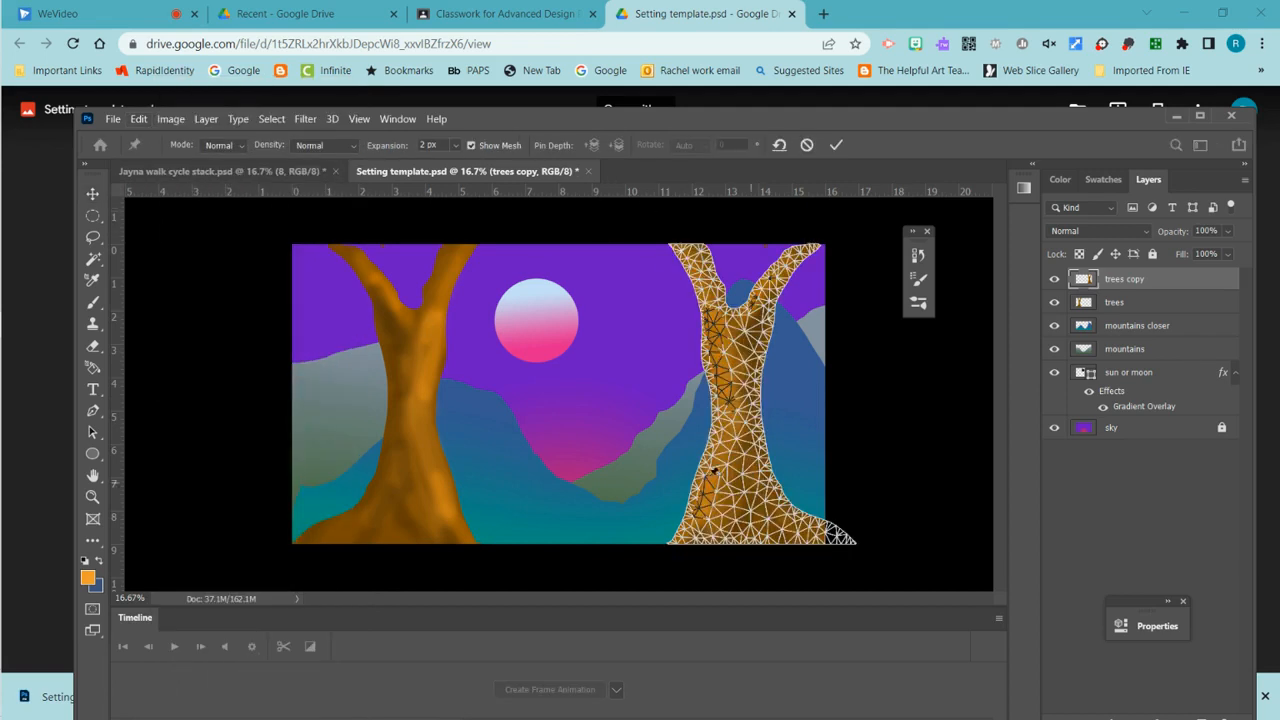
click(677, 540)
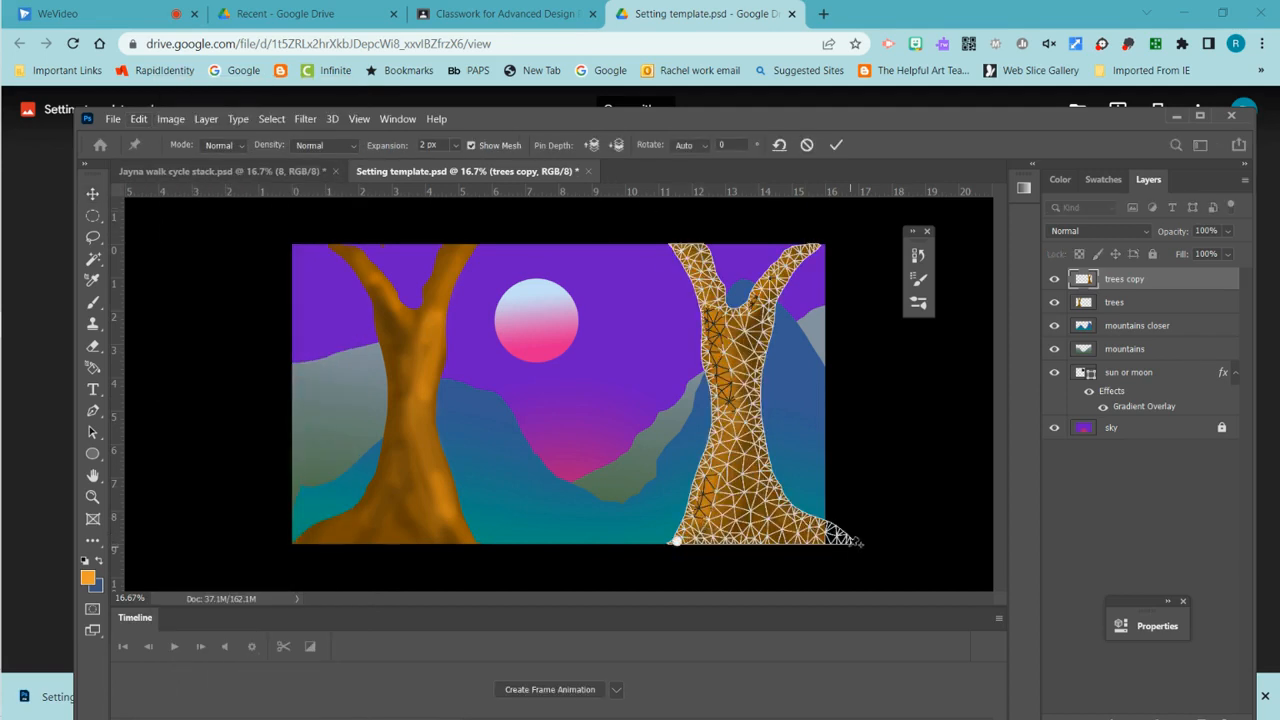
click(841, 540)
click(750, 539)
Step: Spread the copied tree's two branches, lower its fork and bend both branches with extra warp pins, applying the warp
drag(690, 246, 597, 240)
drag(738, 232, 800, 248)
drag(708, 287, 731, 374)
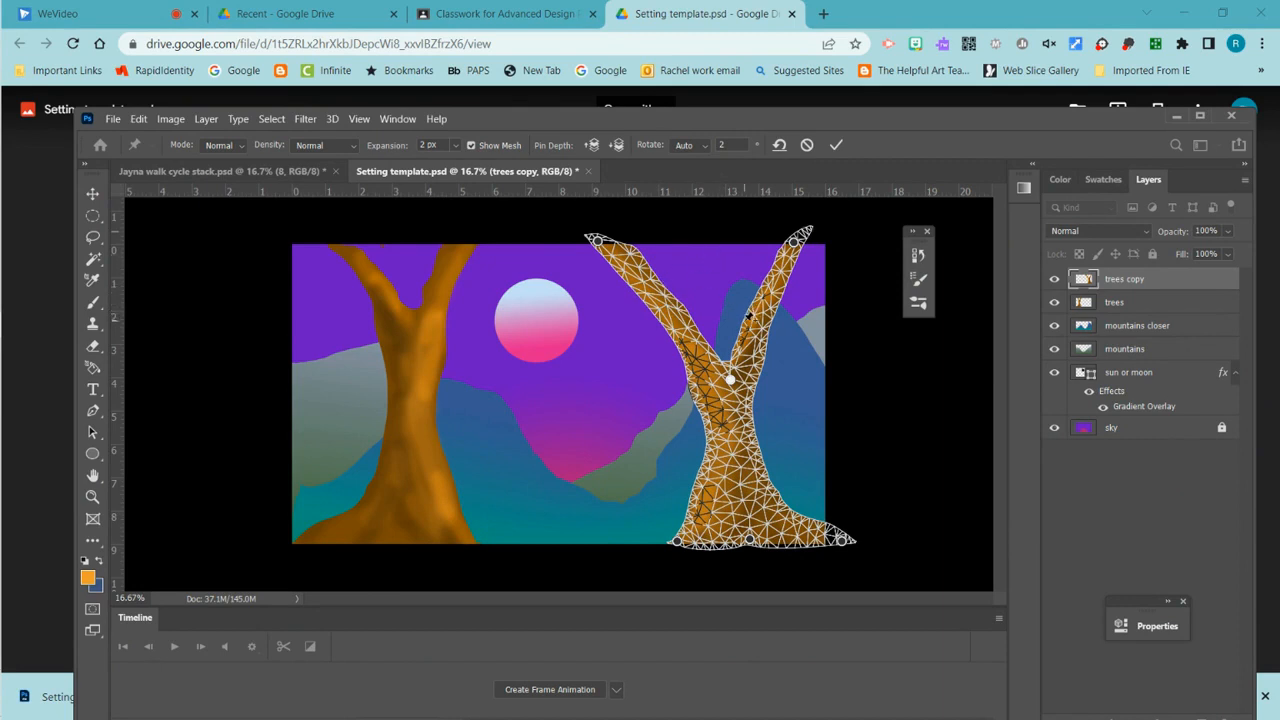
drag(757, 343, 768, 342)
drag(771, 286, 753, 287)
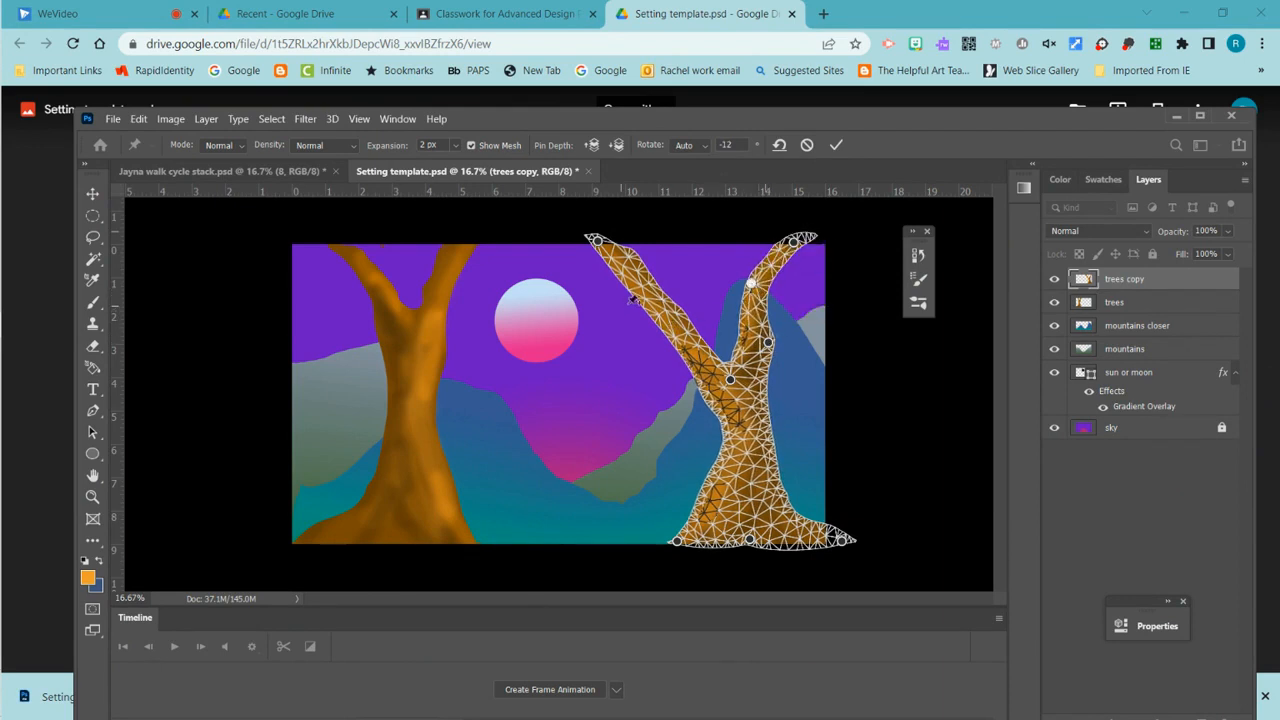
drag(649, 304, 625, 321)
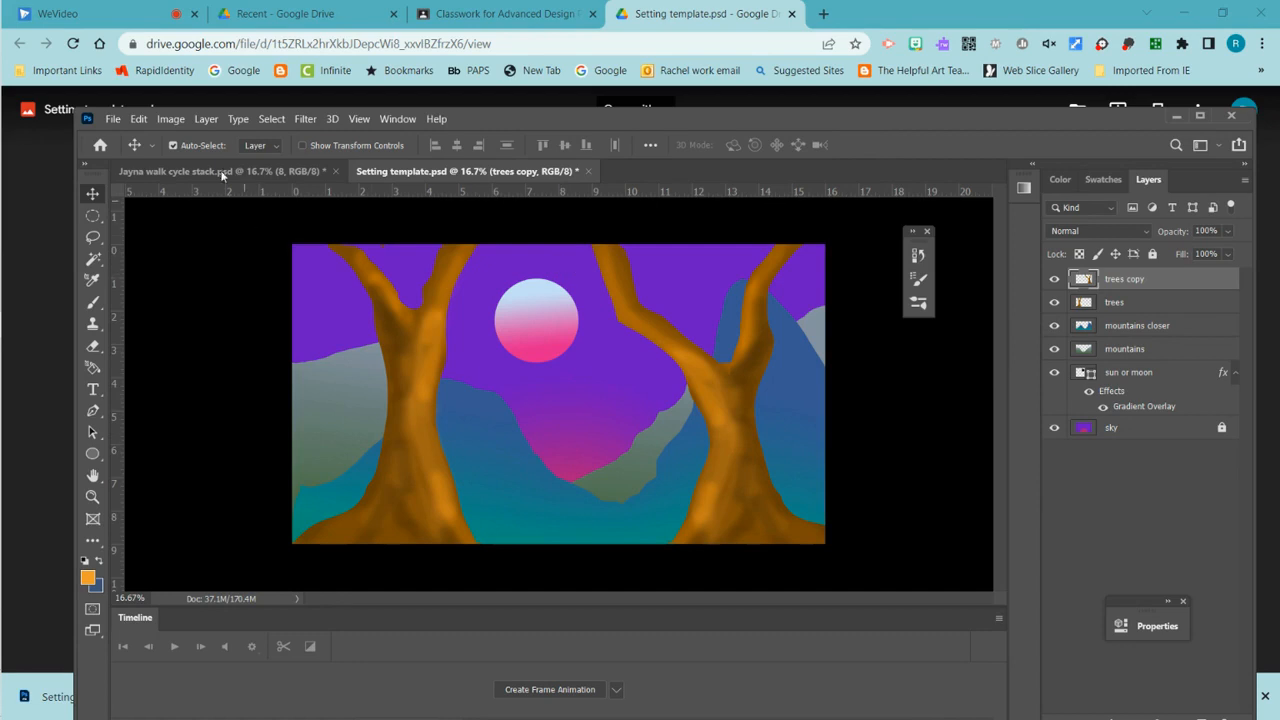
Step: Save the scene on the computer as a Photoshop file named Setting in Downloads, keeping layers and Maximize Compatibility on
click(114, 119)
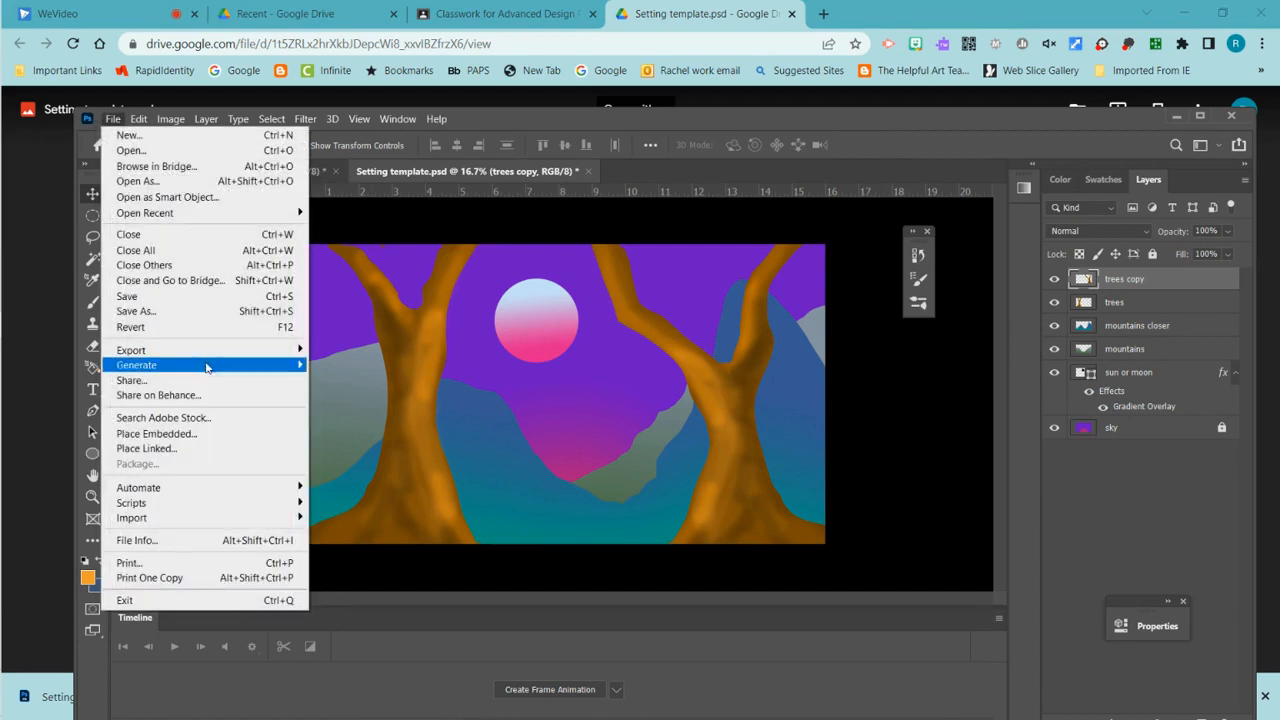
click(188, 312)
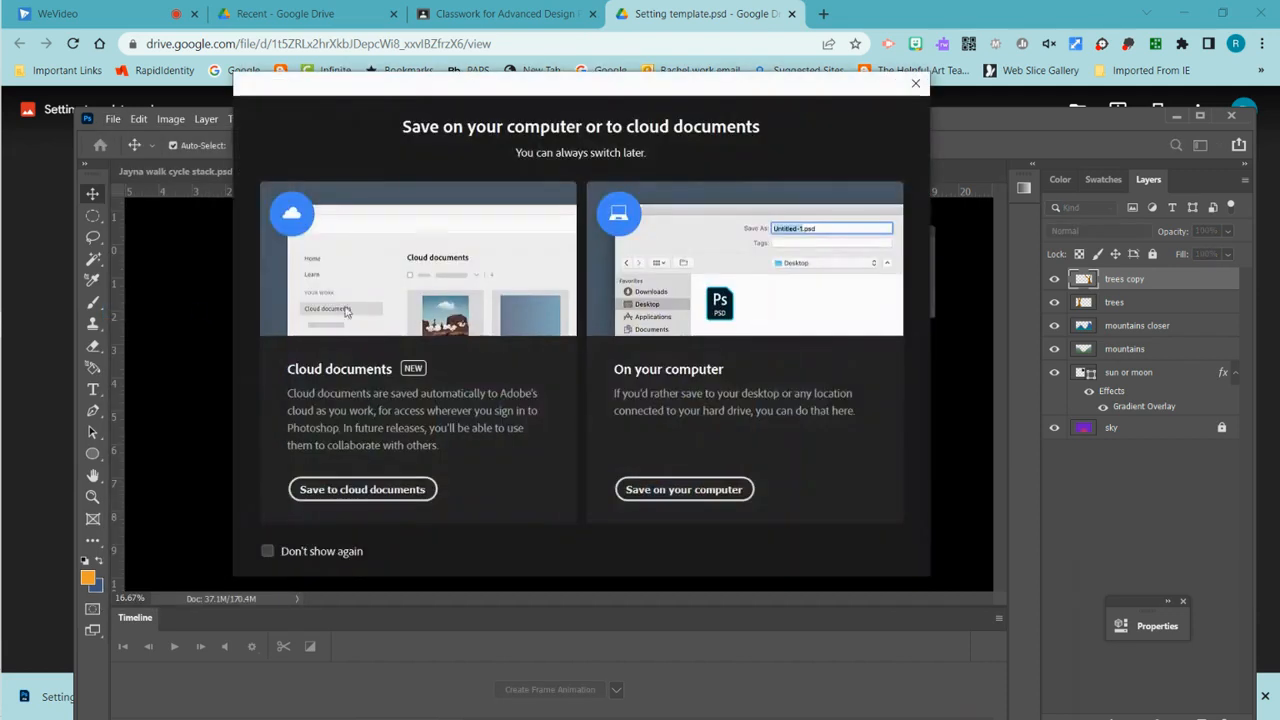
click(705, 492)
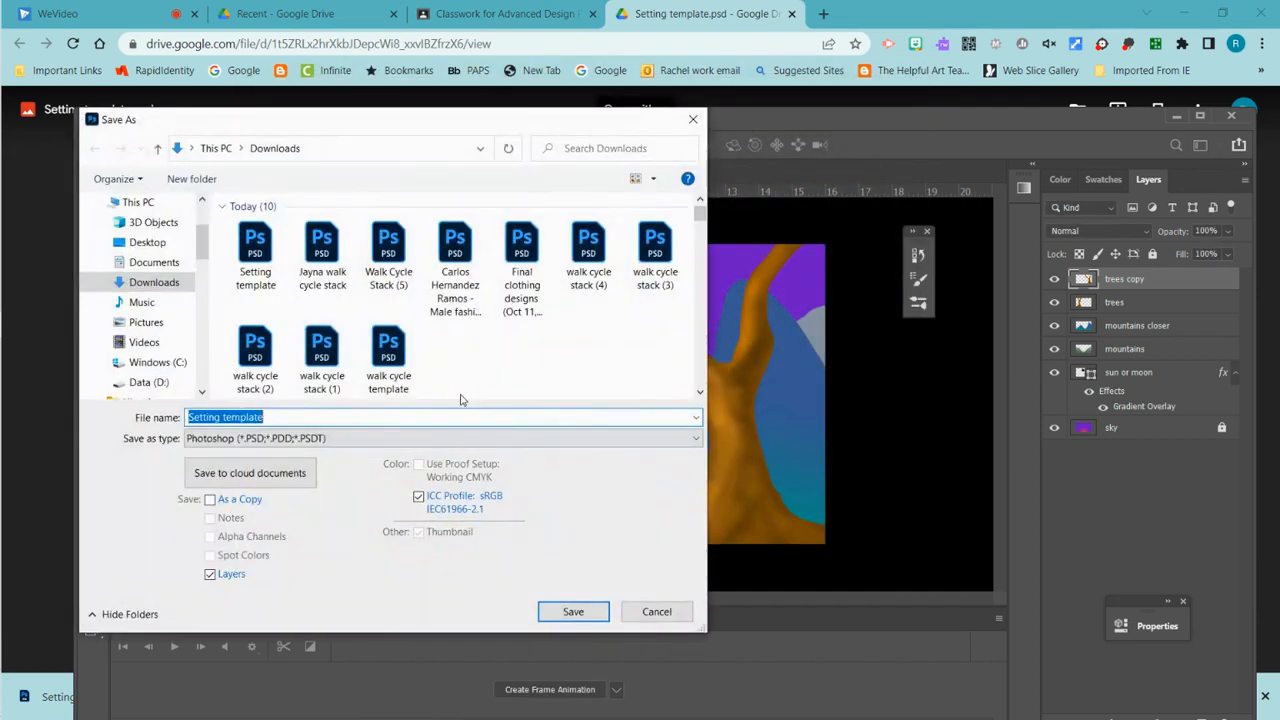
drag(266, 417, 242, 420)
key(BackSpace)
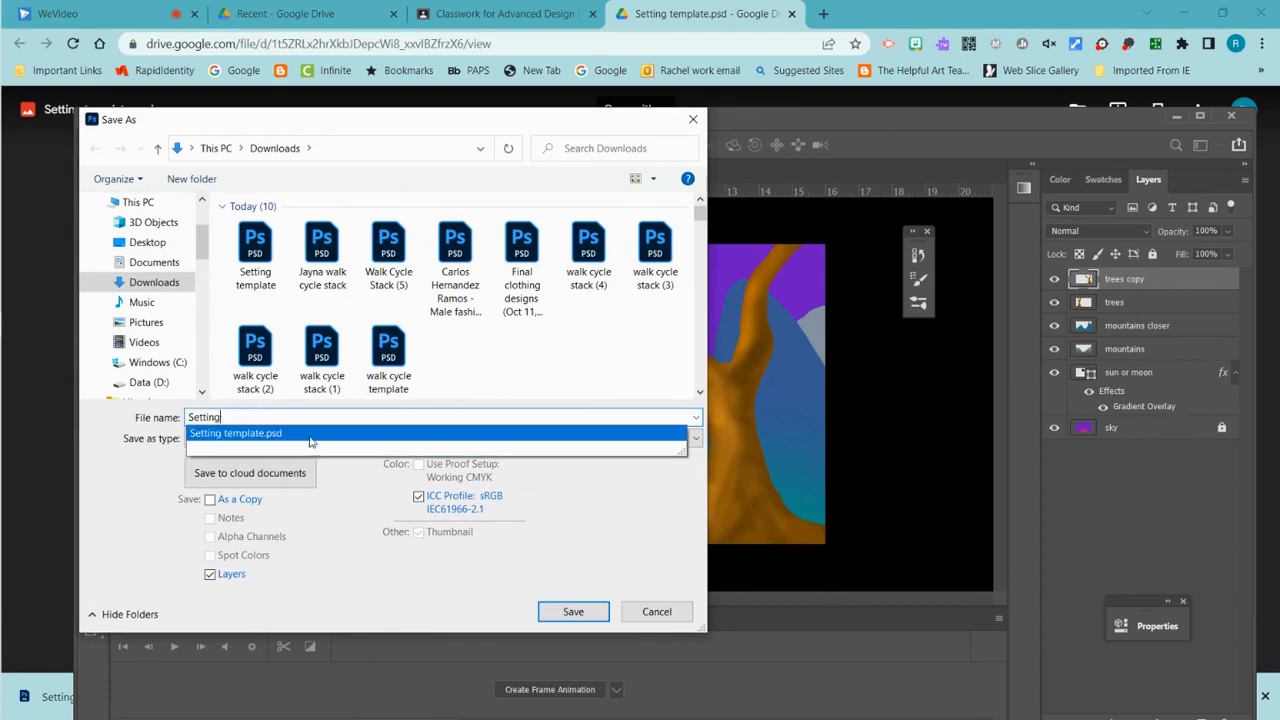
click(573, 612)
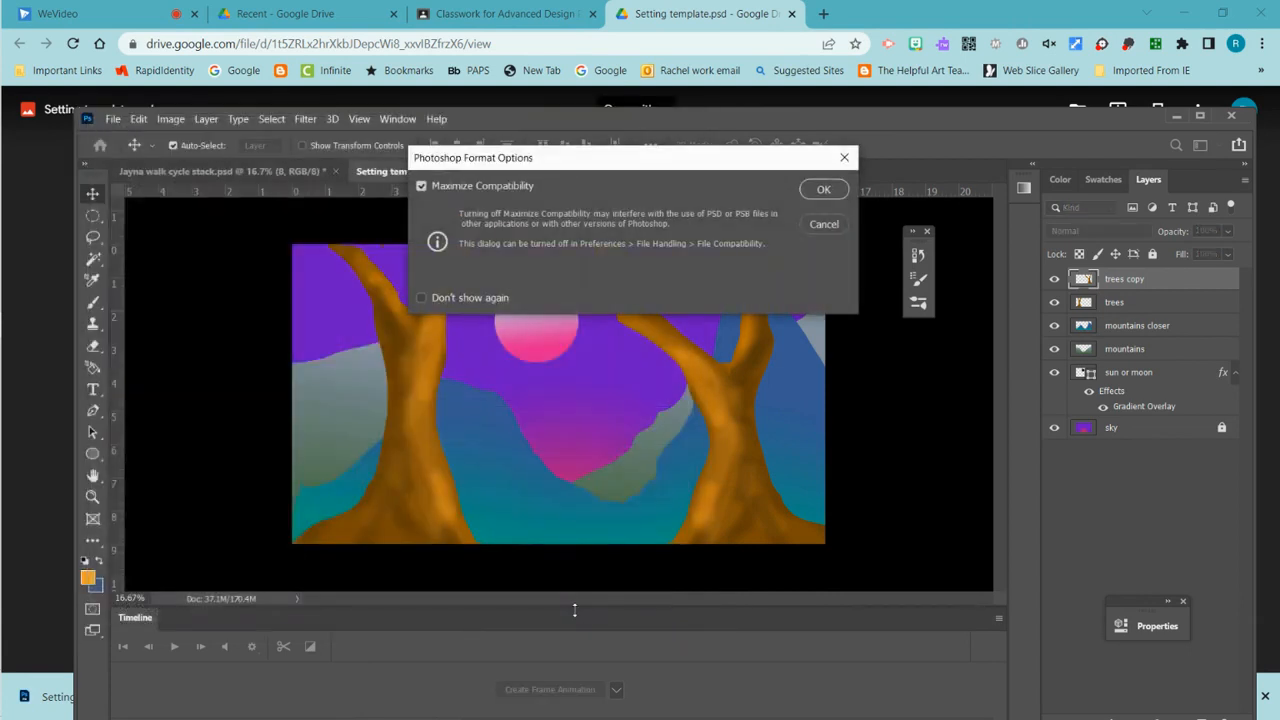
click(823, 190)
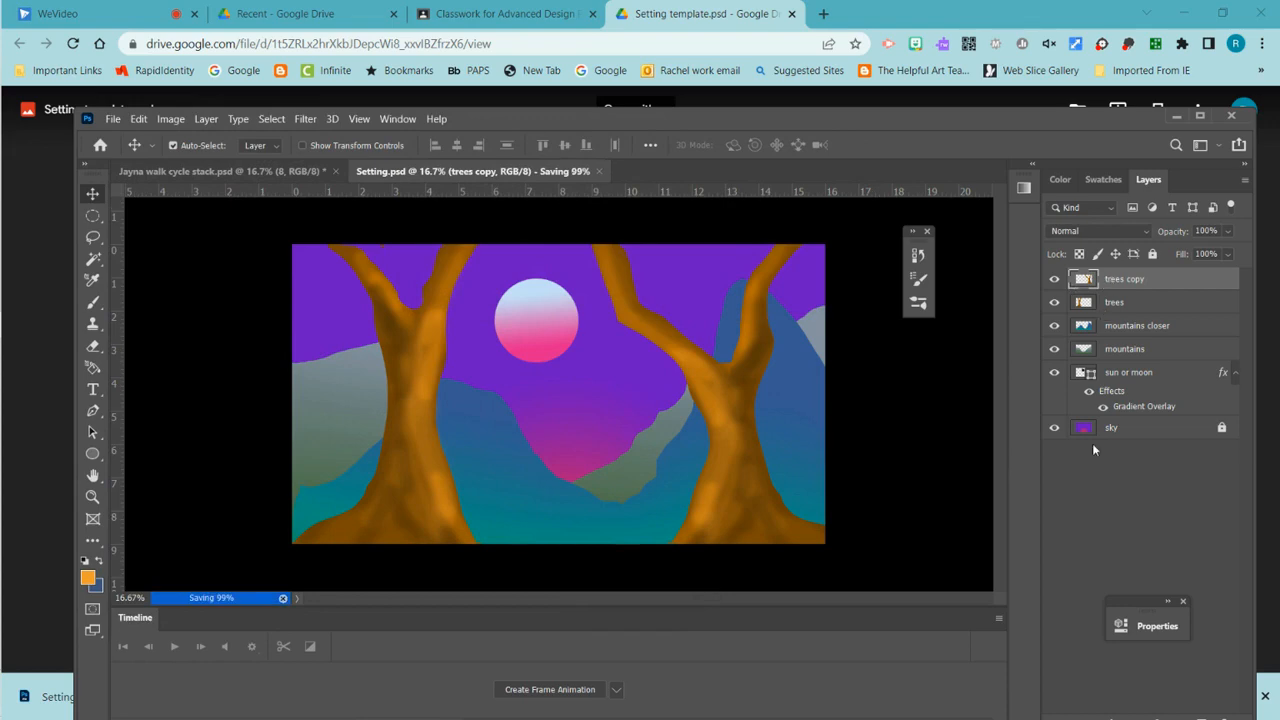